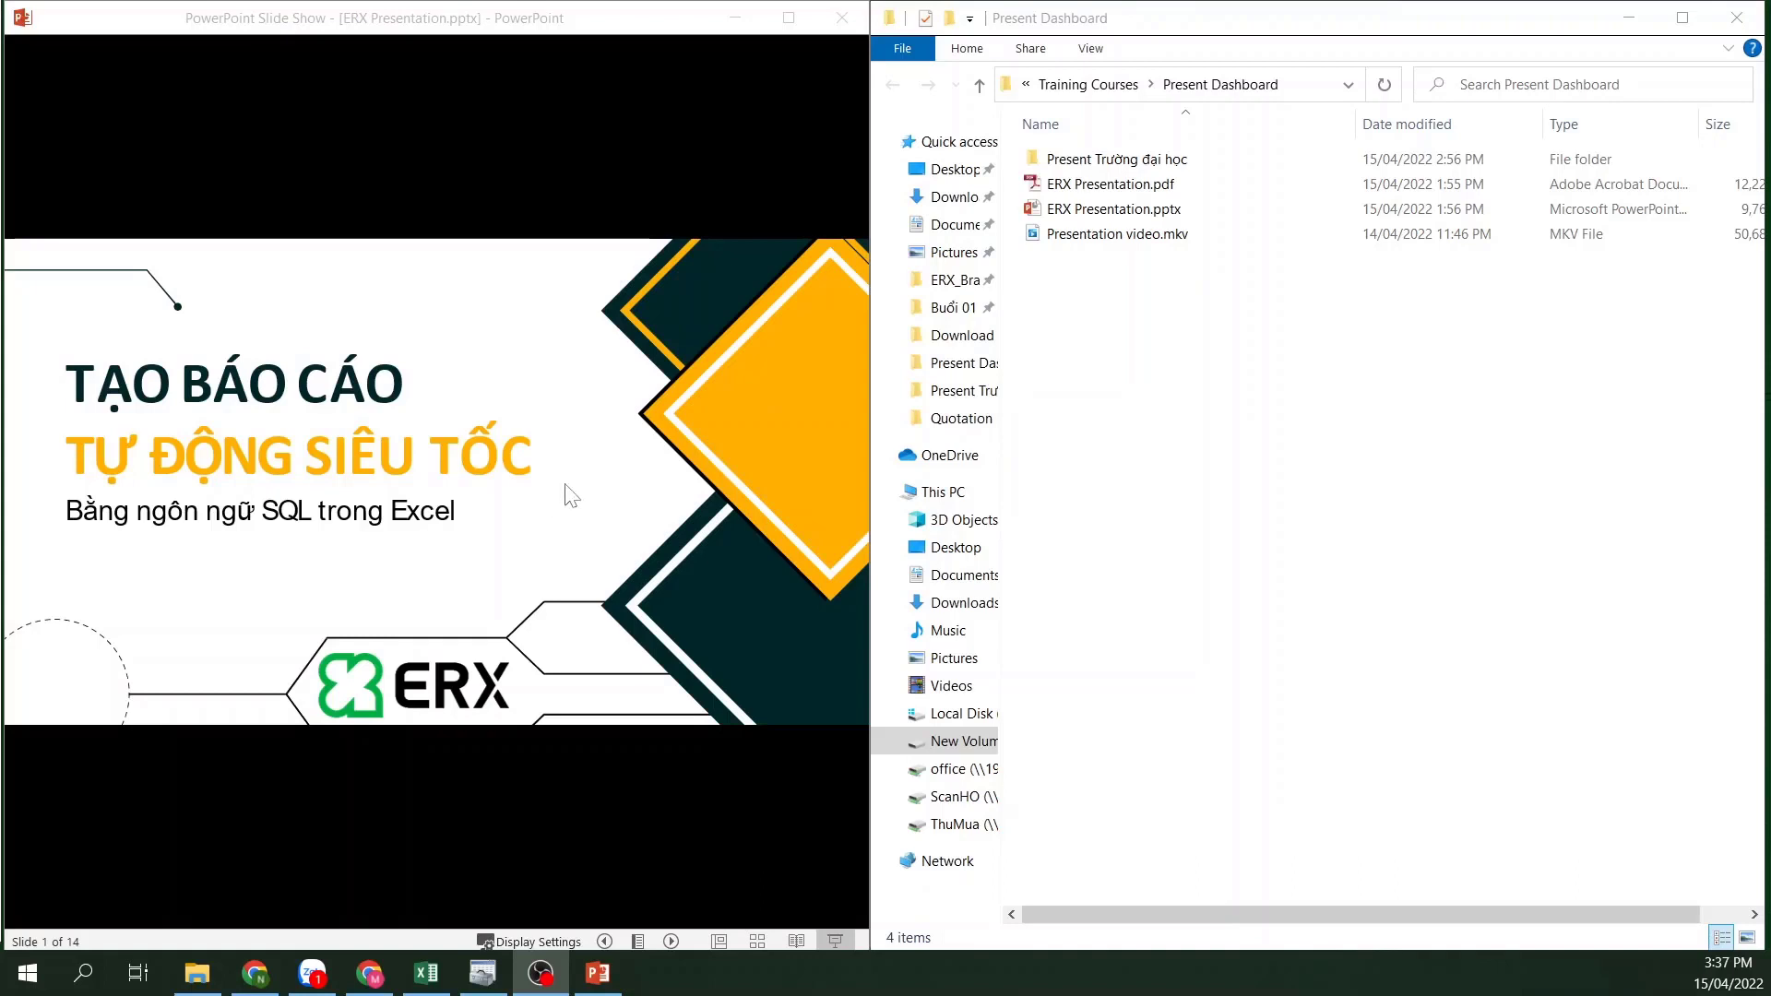
# Advance the ERX Presentation slide show past 'TỔNG QUAN VỀ BÁO CÁO' to slide 3, 'Tình huống'
pyautogui.click(508, 491)
pyautogui.click(507, 491)
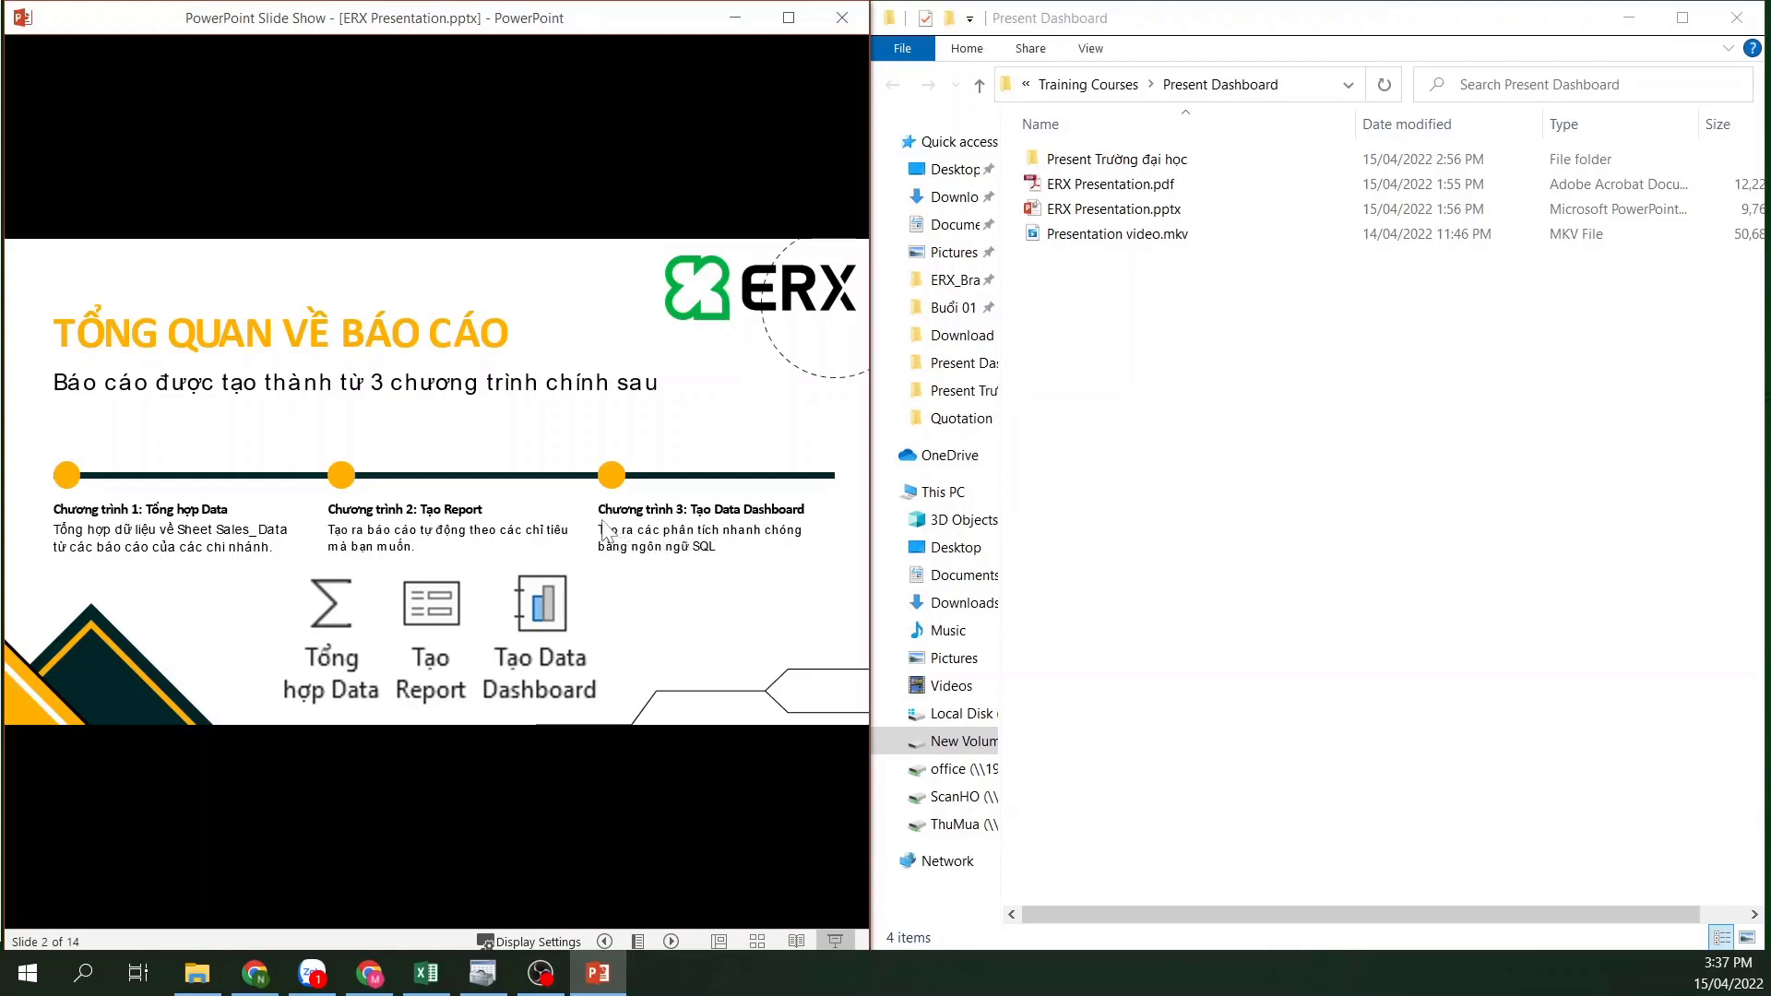
pyautogui.click(607, 528)
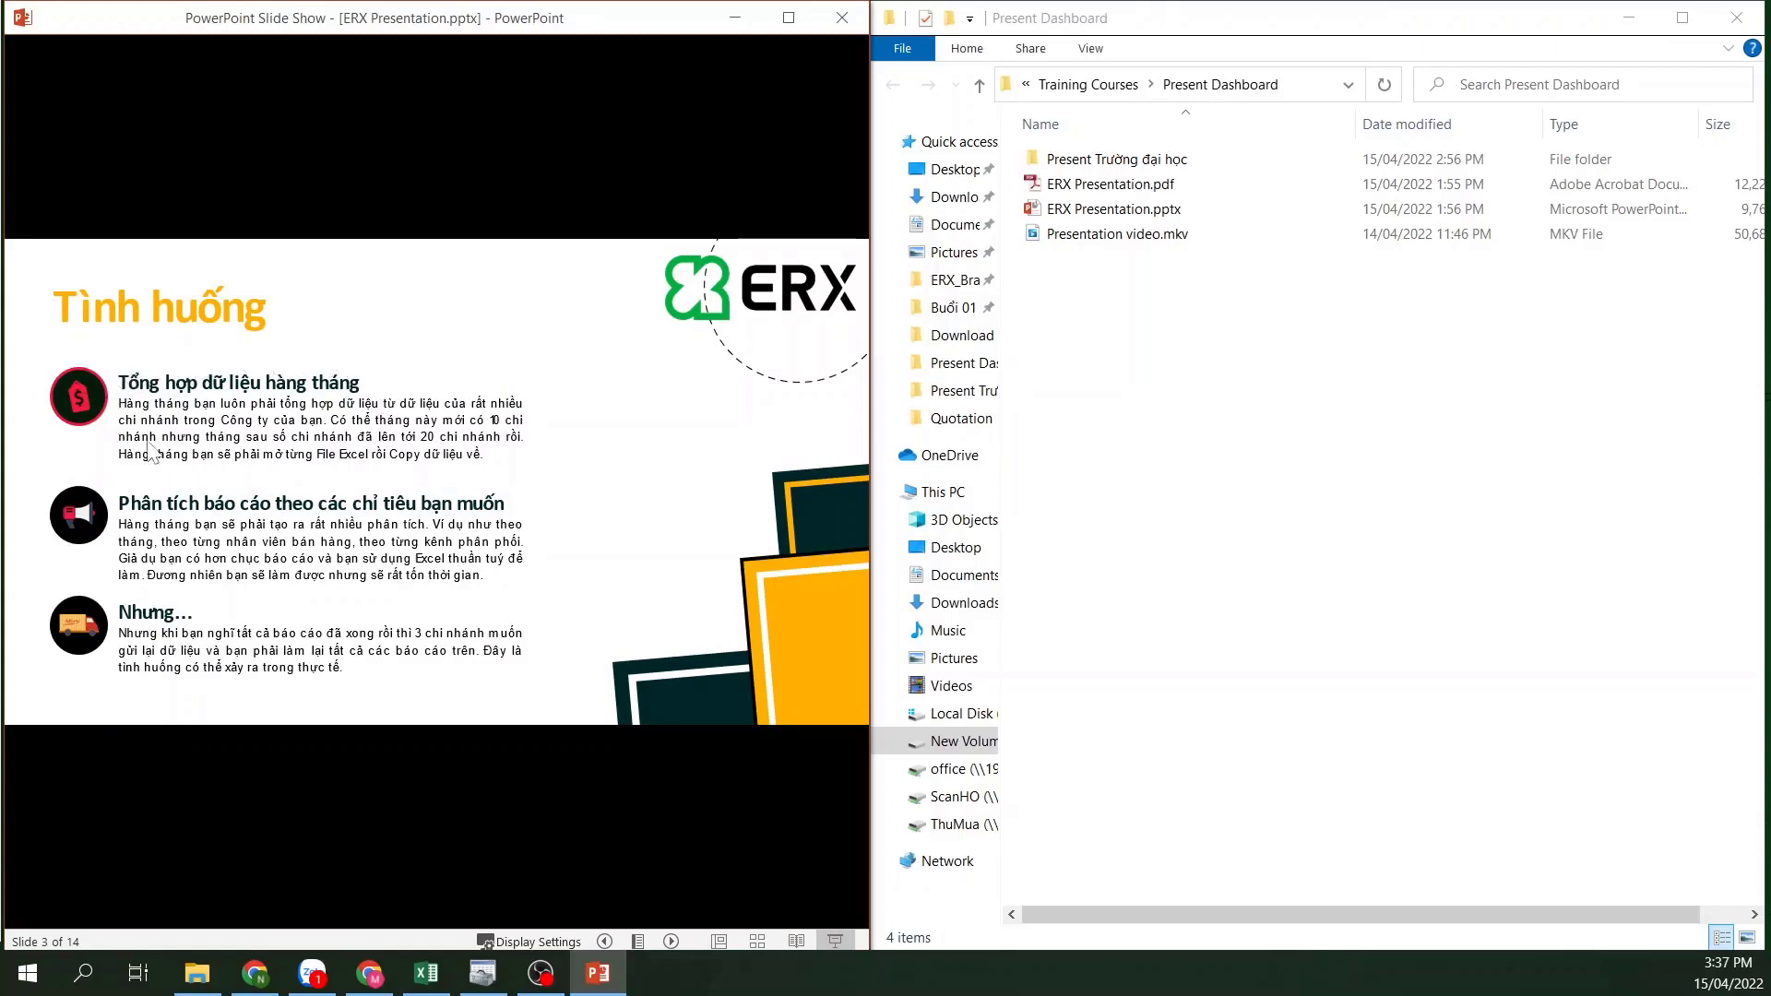
# Open Hồ Chí Minh.xlsx from the Data folder inside Present Trường đại học
pyautogui.click(1162, 164)
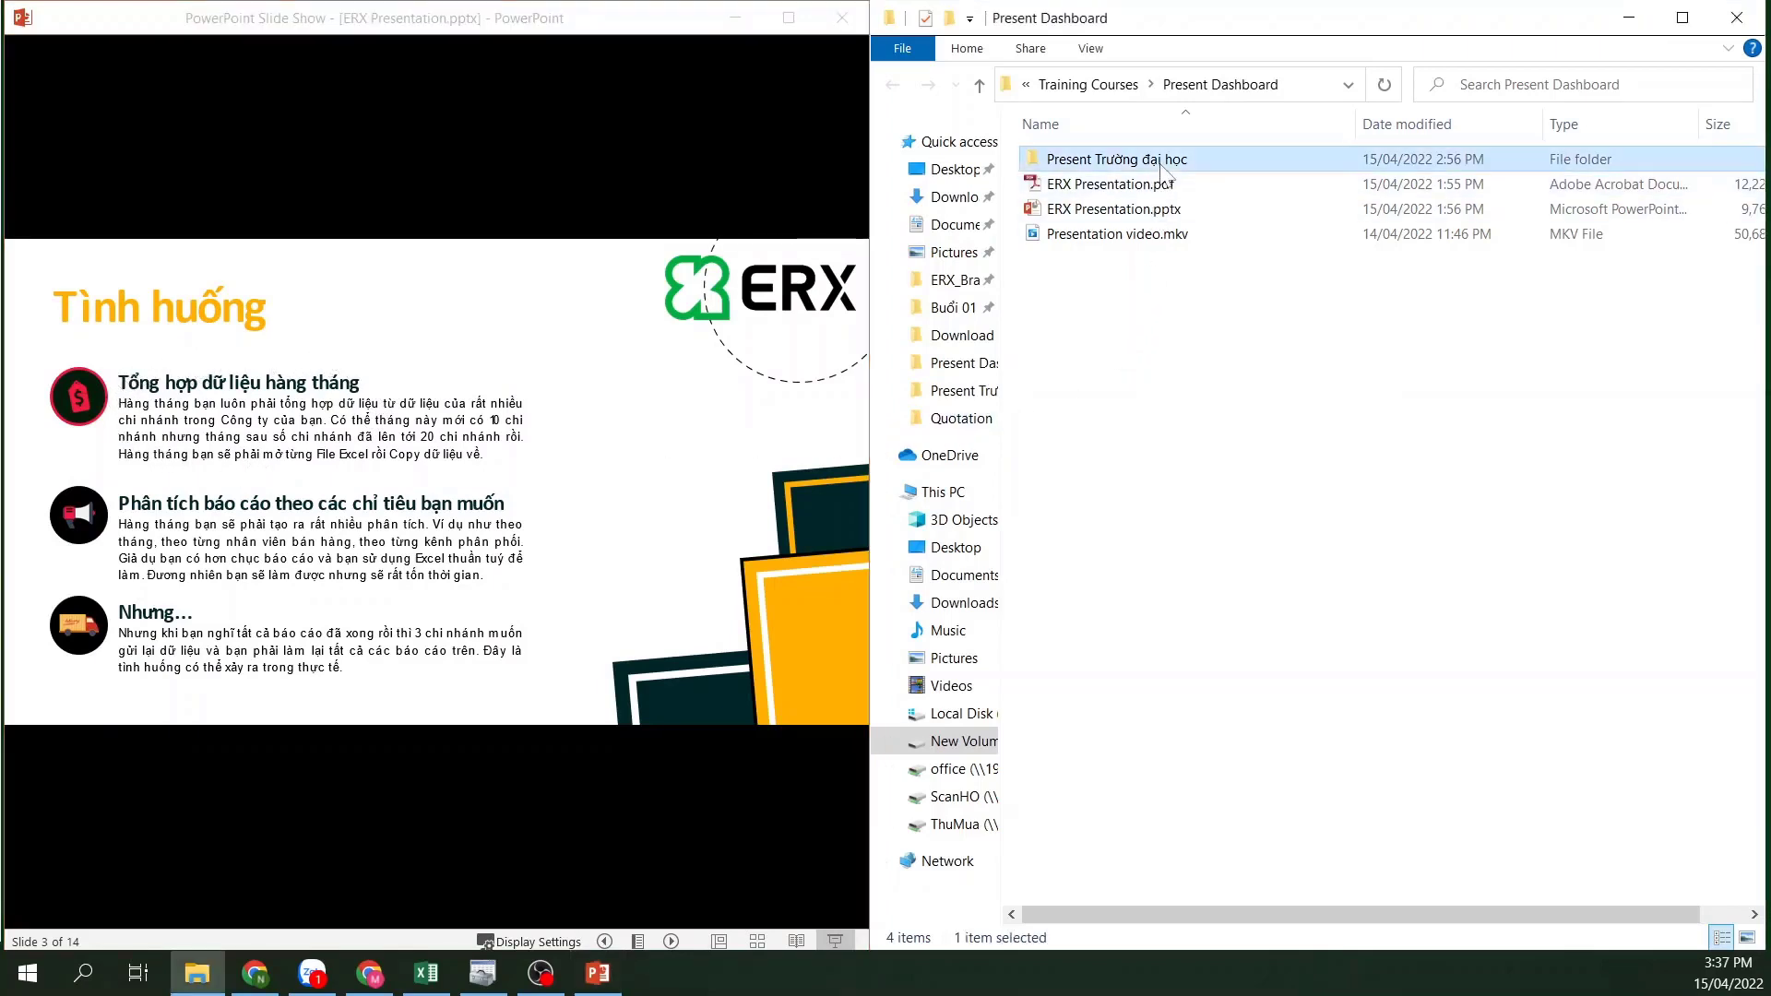
pyautogui.doubleClick(1161, 164)
pyautogui.doubleClick(1162, 164)
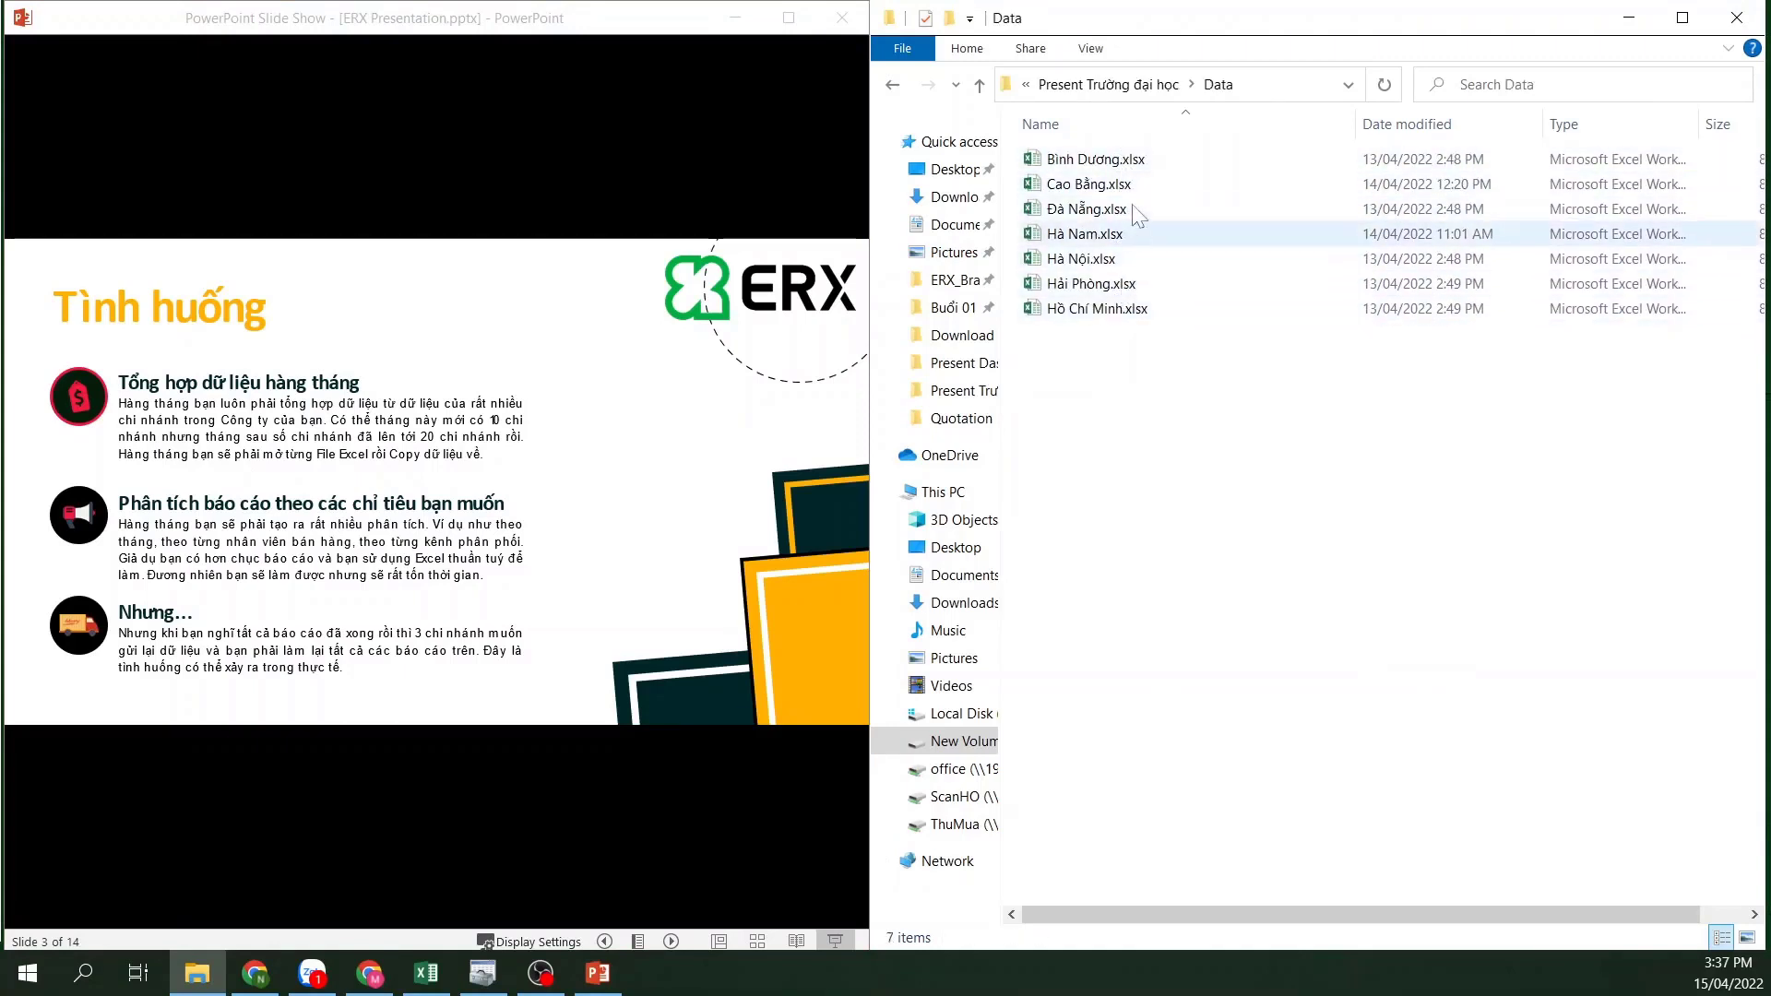
pyautogui.doubleClick(1135, 308)
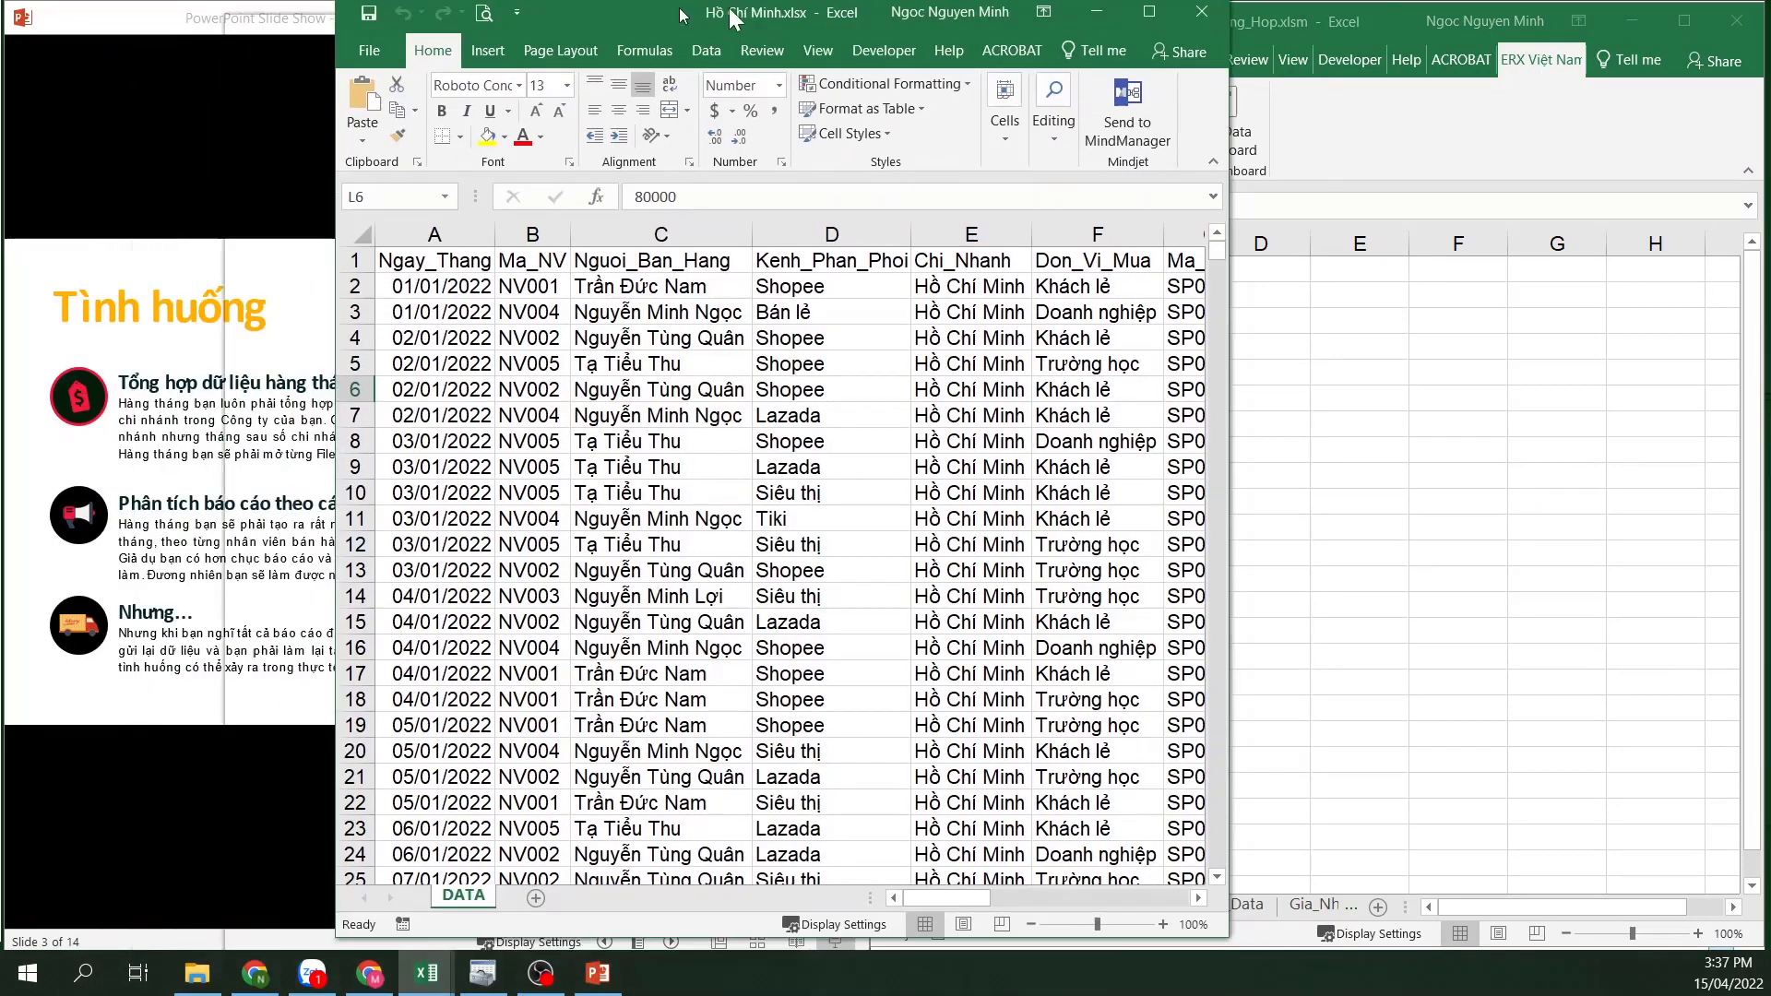
# Dock Hồ Chí Minh.xlsx on the right, select its date column and header row through M, then close it
pyautogui.moveTo(404, 48); pyautogui.dragTo(1176, 26)
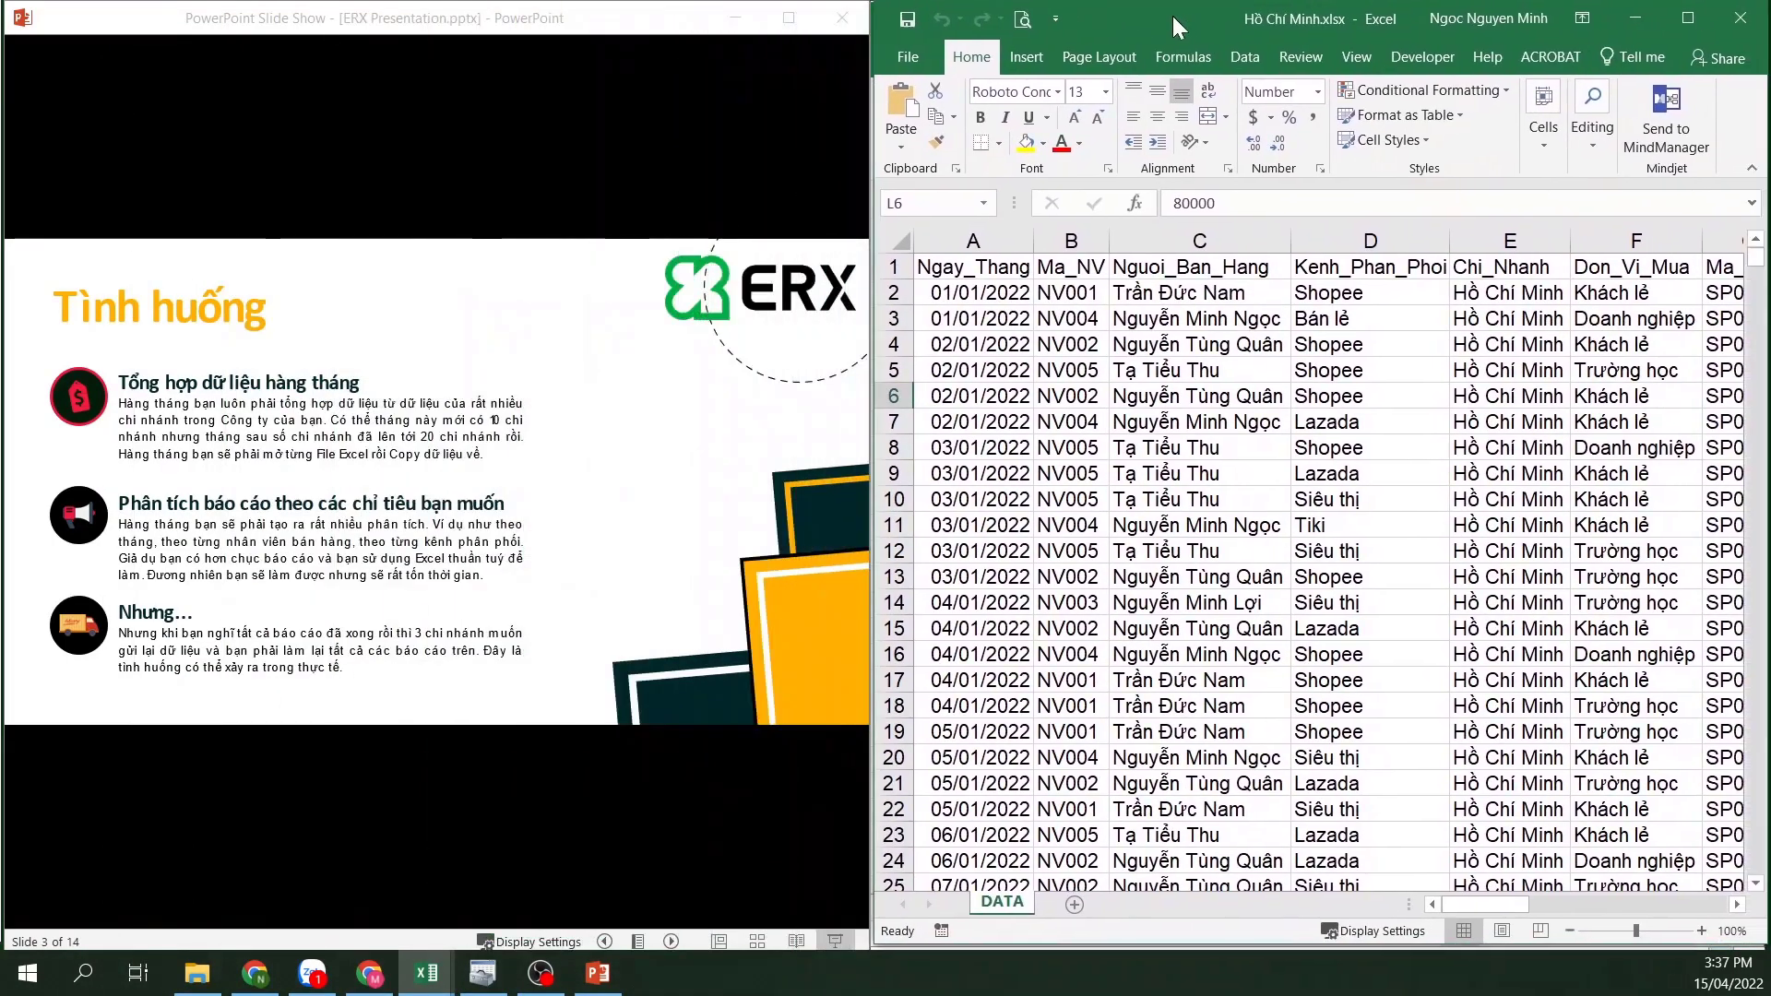
pyautogui.click(1005, 300)
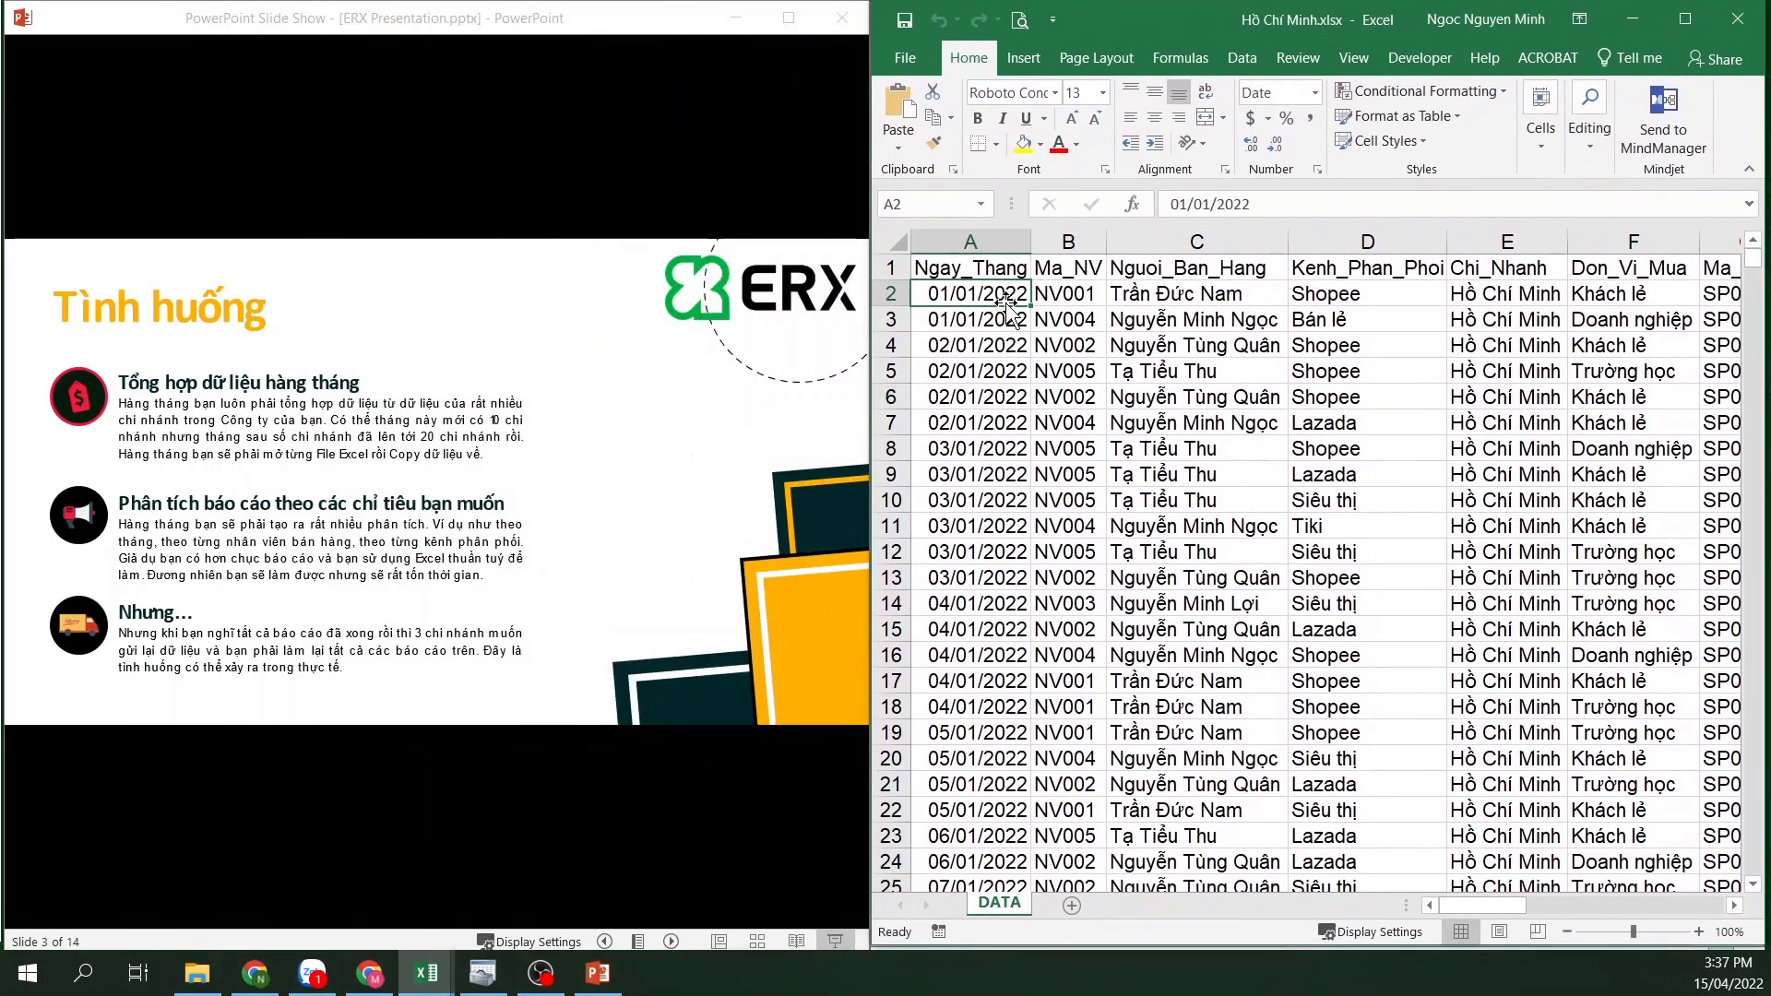
pyautogui.hotkey('ctrl', 'shift', 'Down')
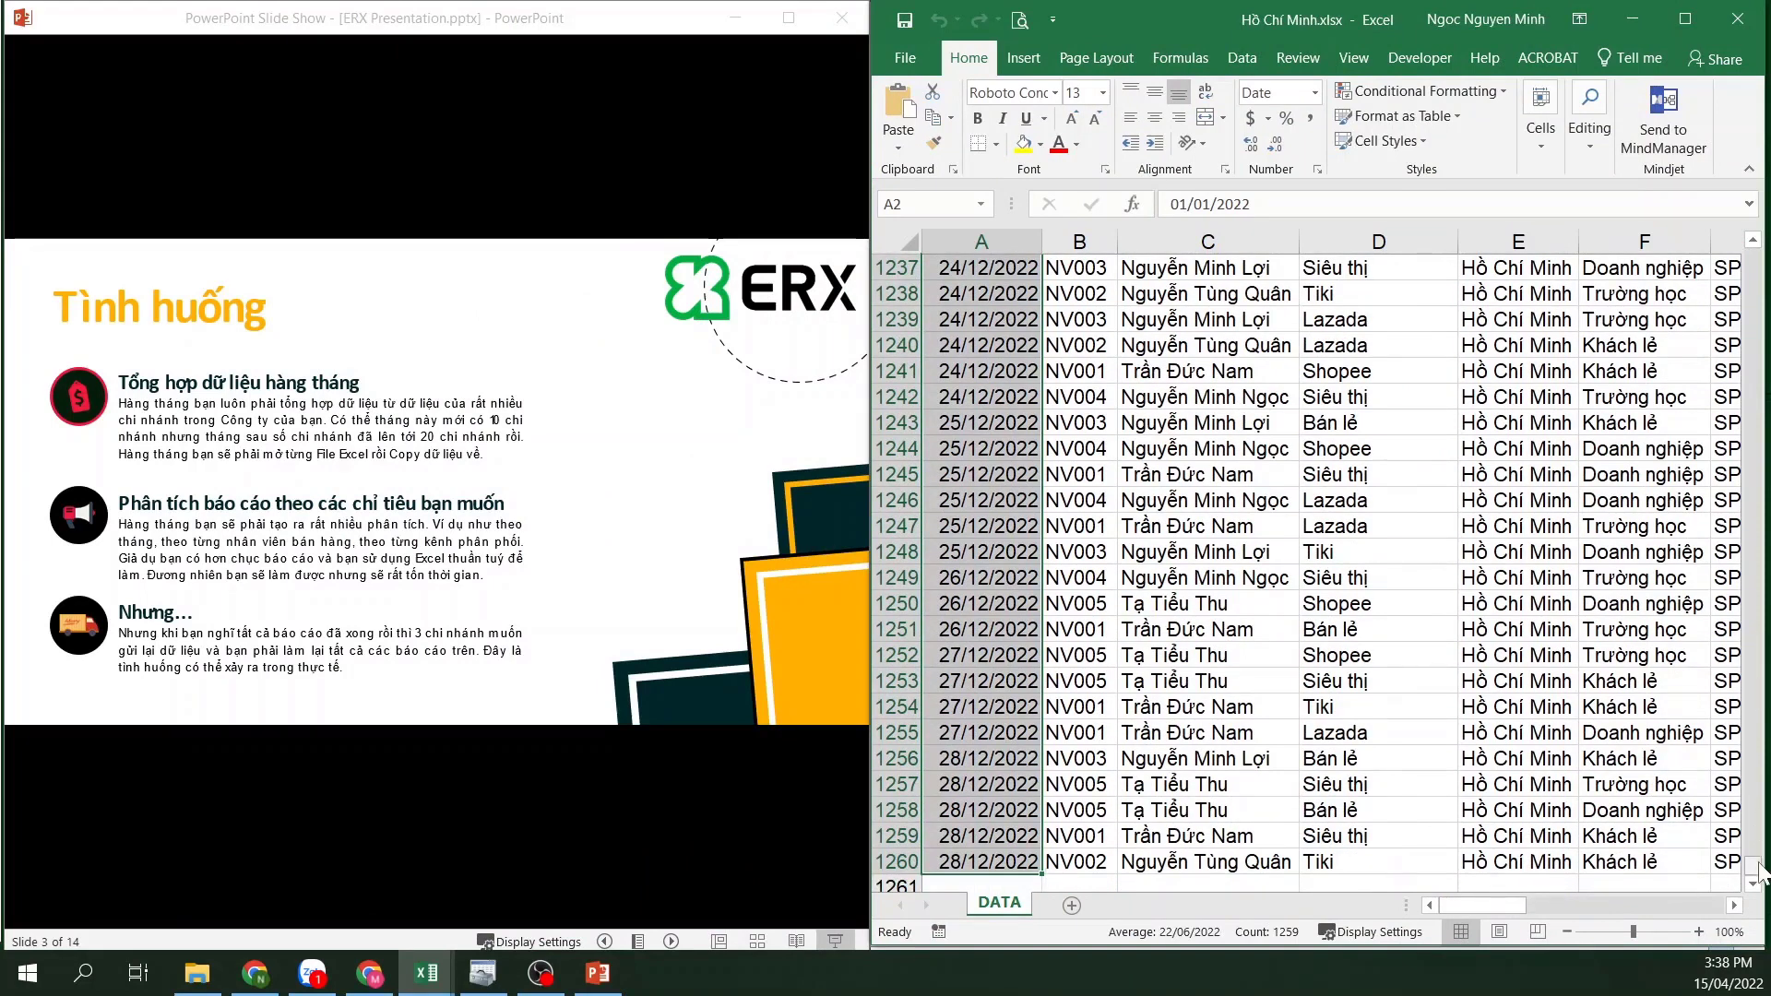
pyautogui.moveTo(1753, 866); pyautogui.dragTo(1757, 251)
pyautogui.click(943, 270)
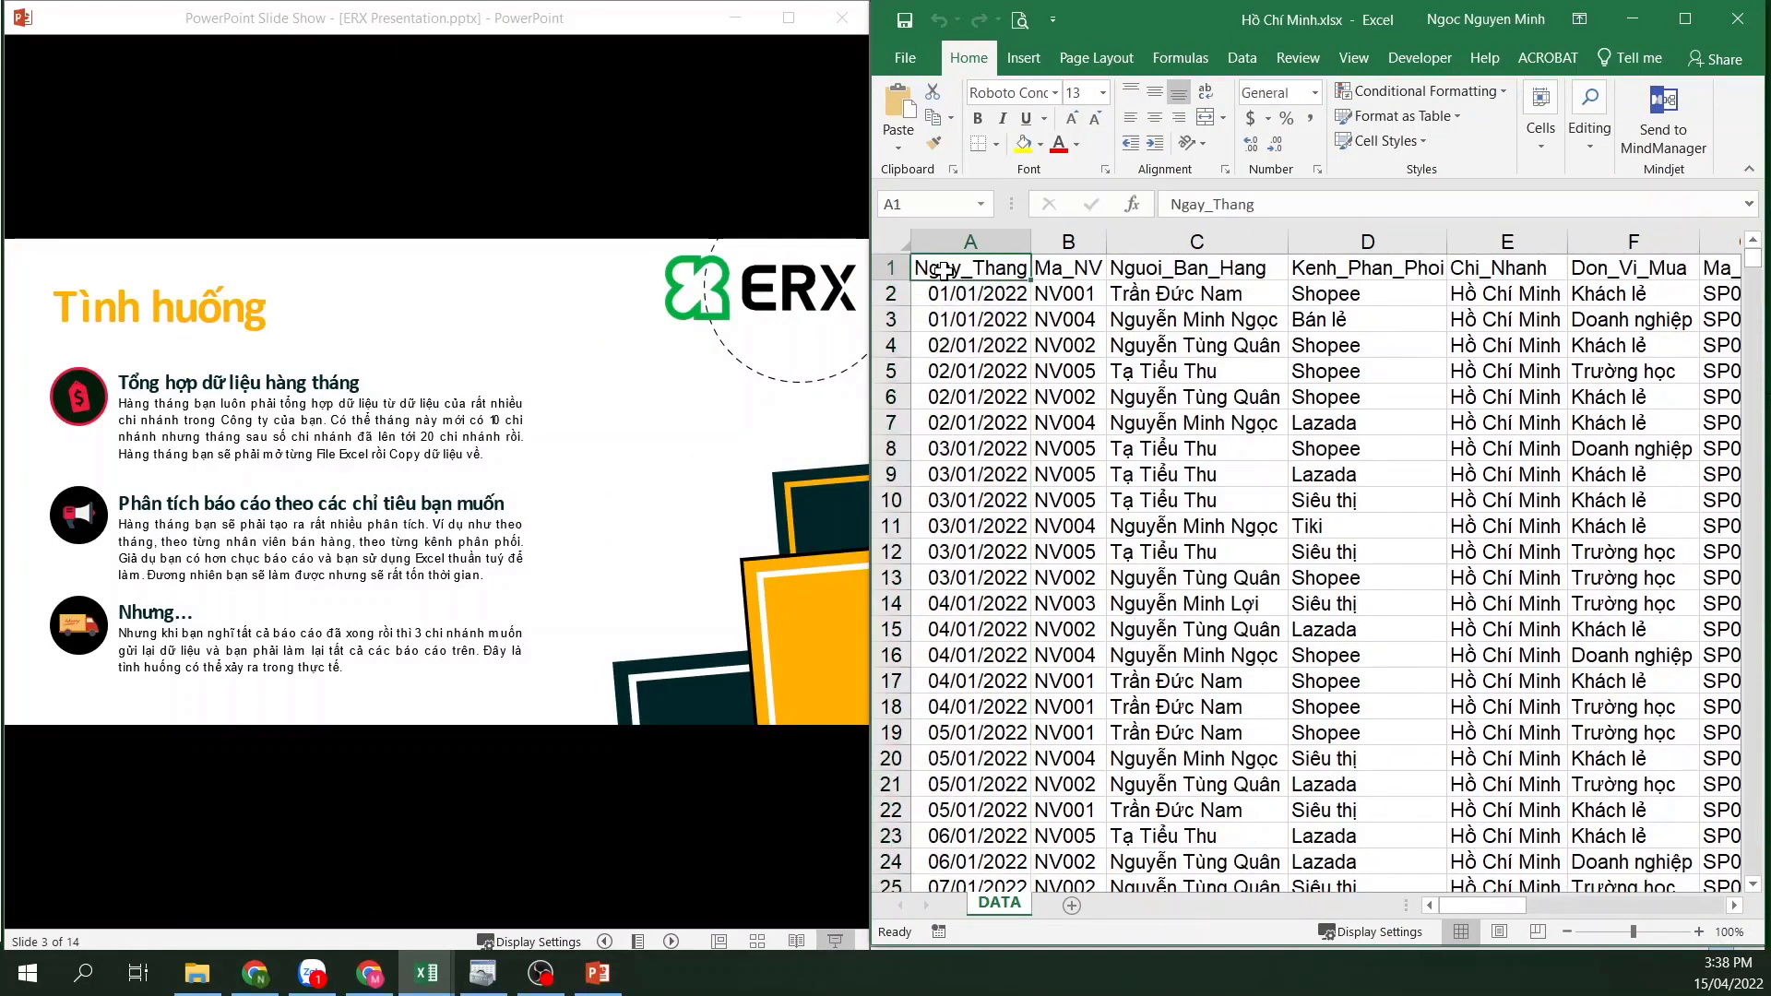
pyautogui.hotkey('ctrl', 'shift', 'Right')
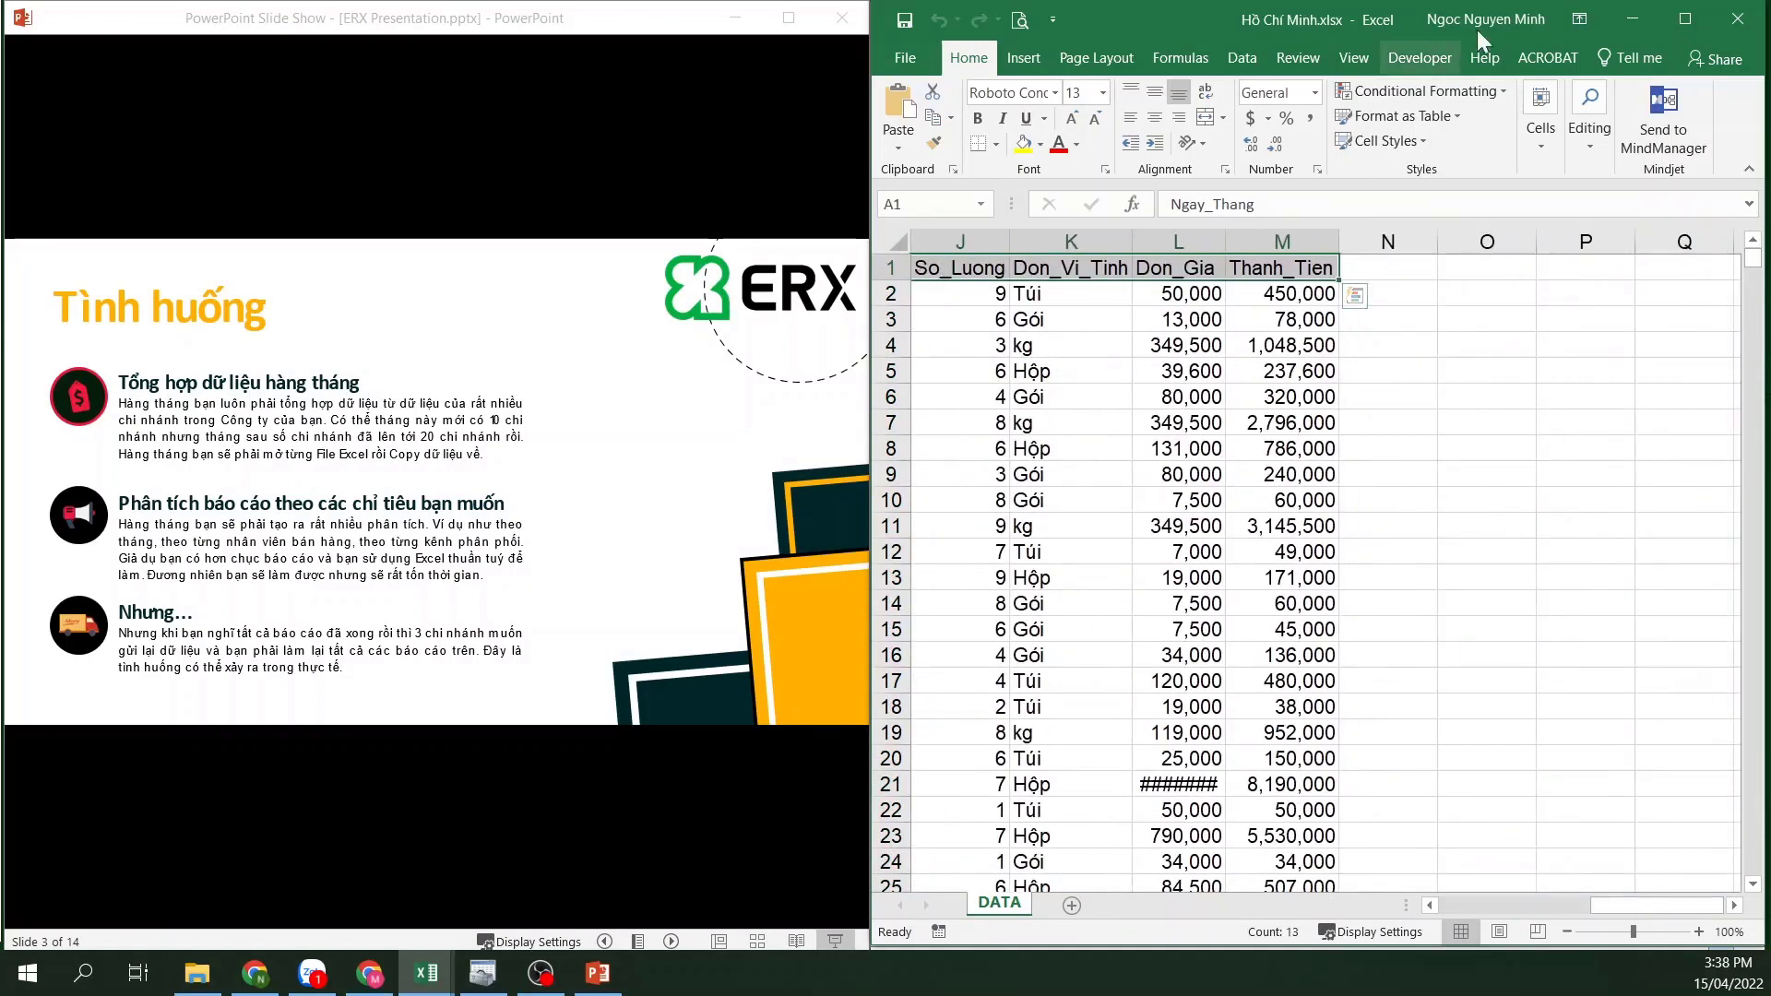
pyautogui.click(1737, 18)
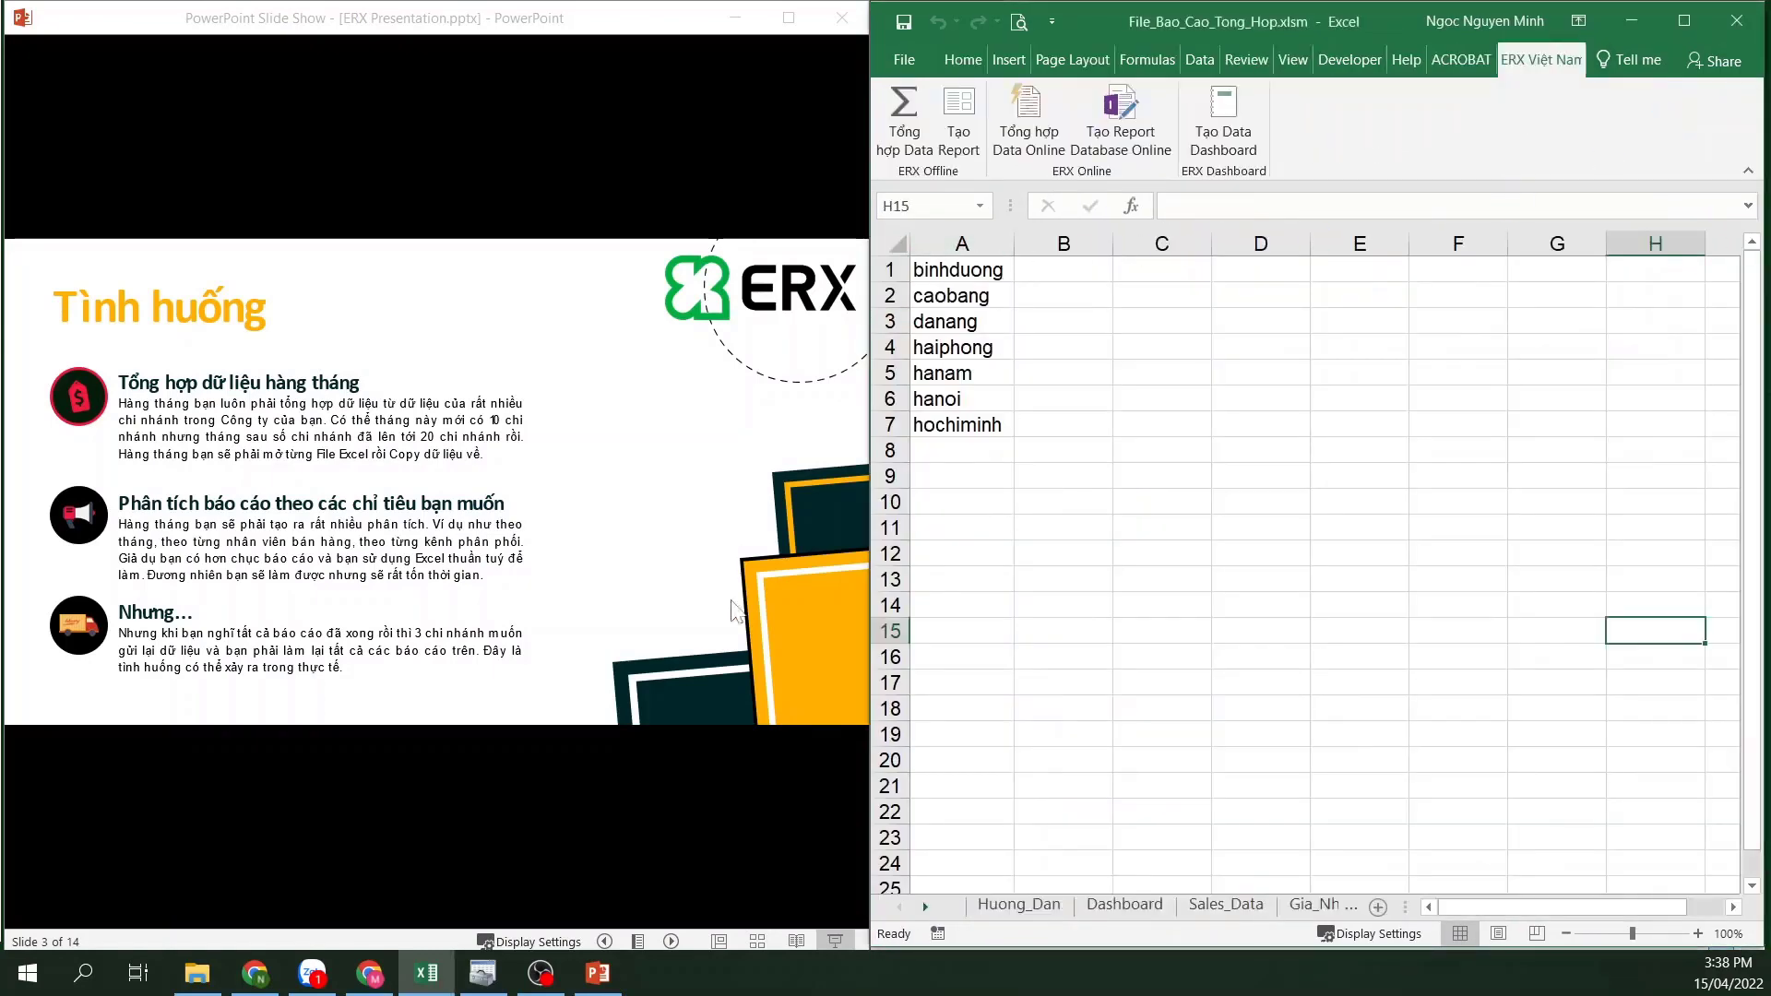
# Minimize the report, select then deselect the seven branch workbooks, and advance to 'Phương án Giải quyết'
pyautogui.click(1631, 20)
pyautogui.moveTo(1308, 443); pyautogui.dragTo(1121, 172)
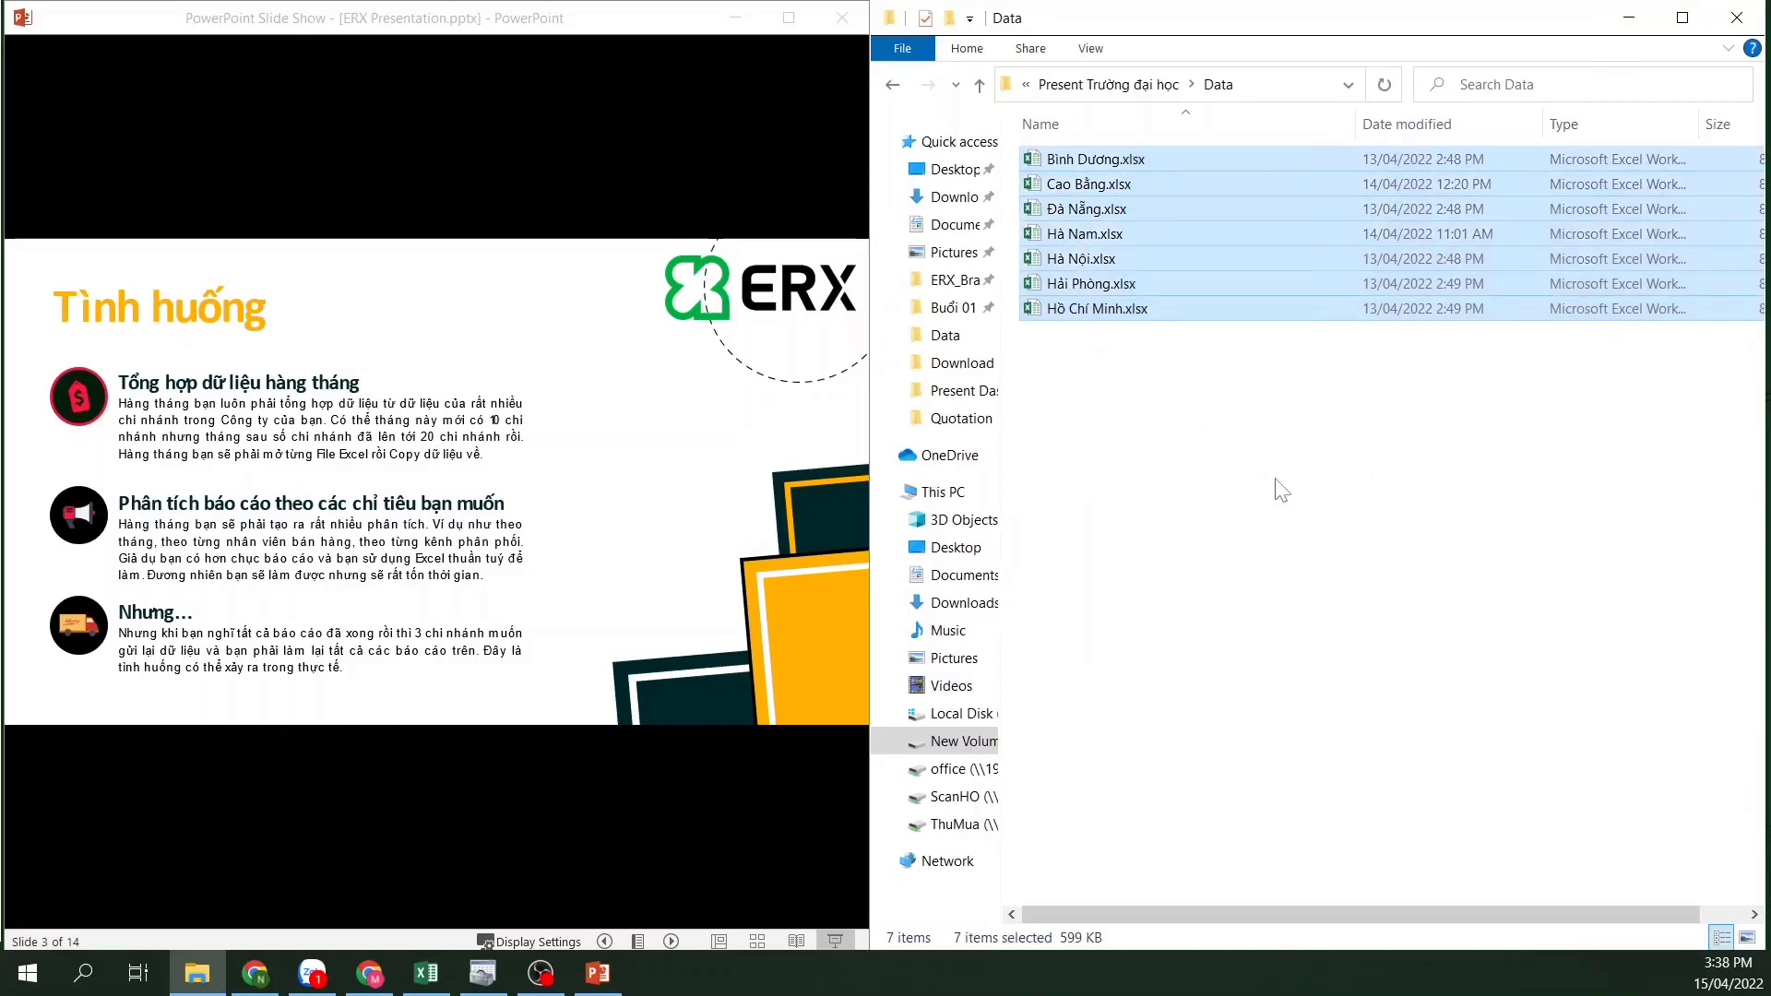
pyautogui.click(1281, 489)
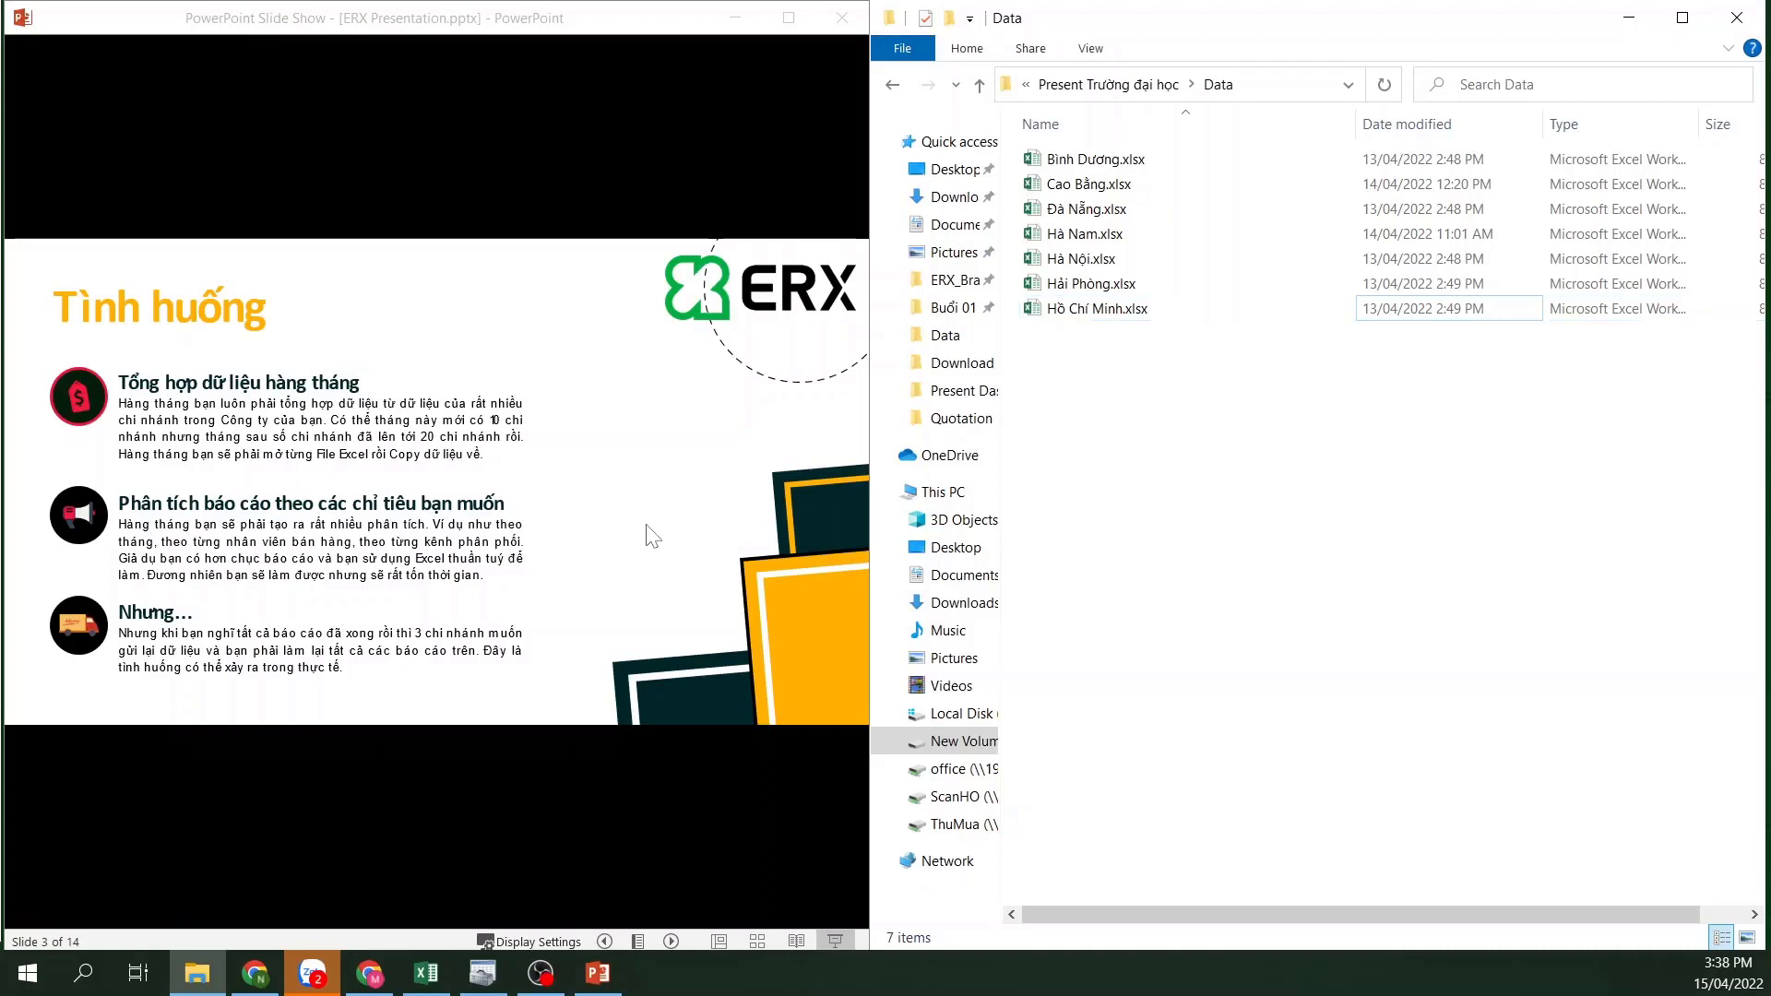
pyautogui.click(646, 524)
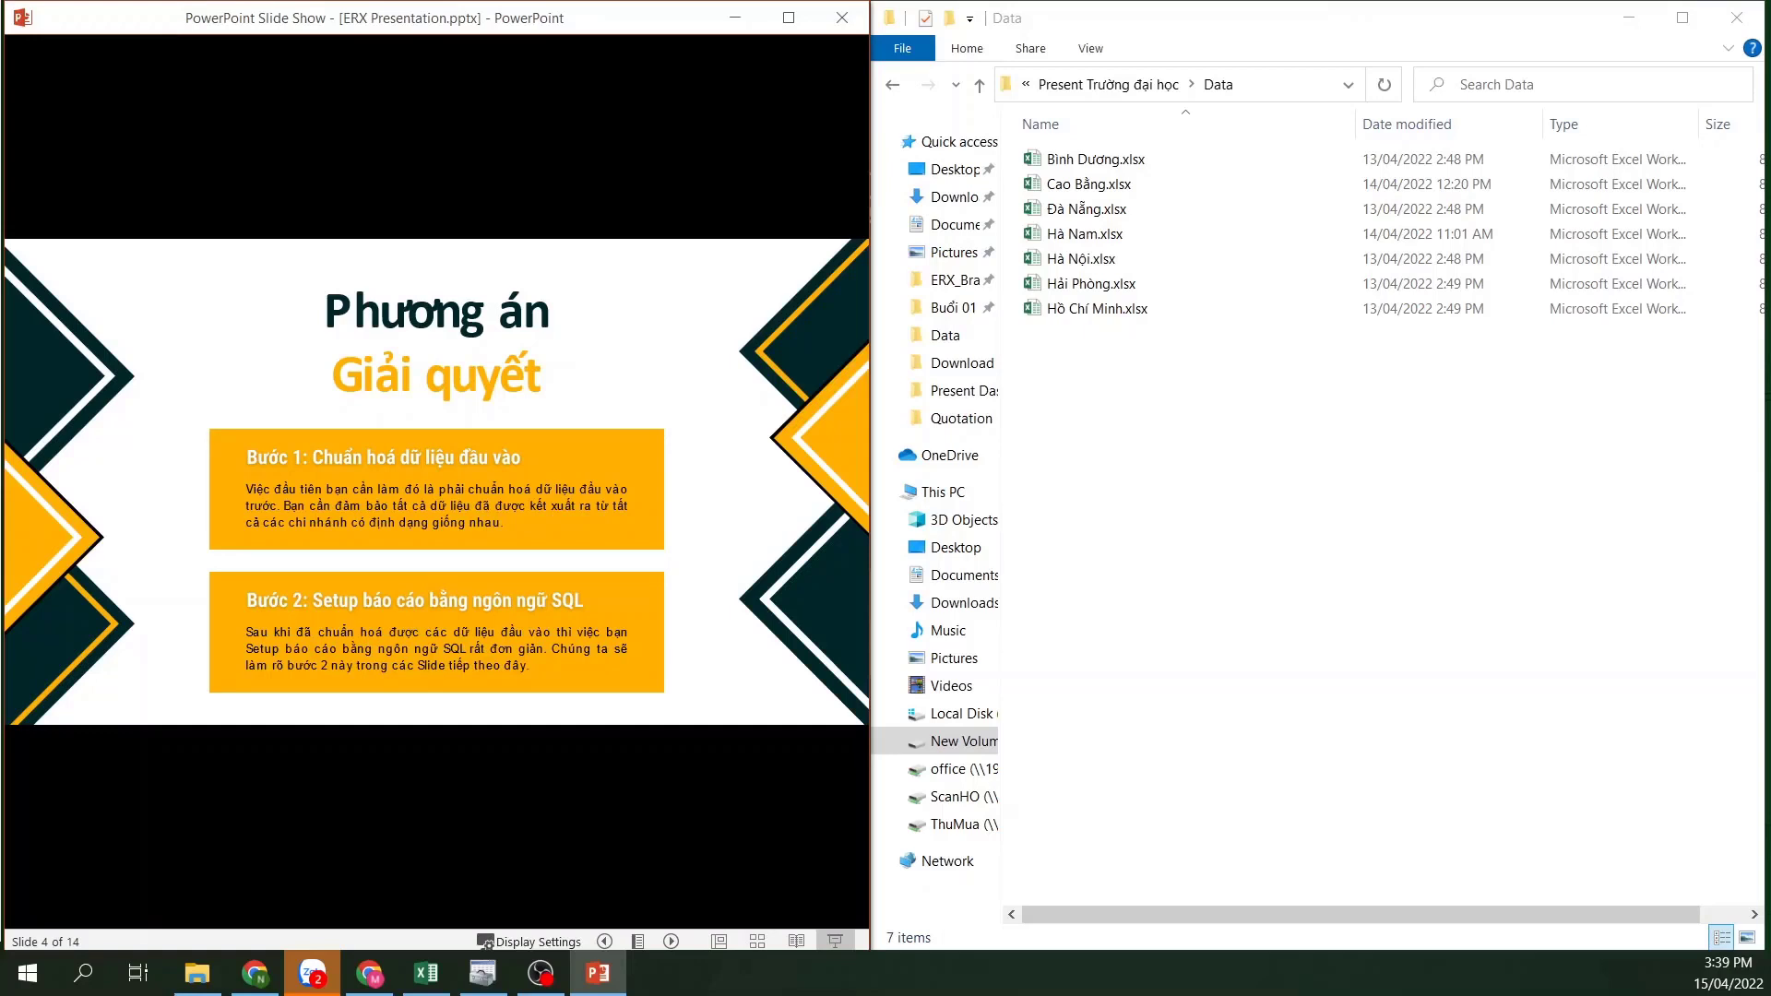
# Move the slide show to slide 5, 'Tổng hợp dữ liệu', and bring File_Bao_Cao_Tong_Hop.xlsm forward
pyautogui.press('Right')
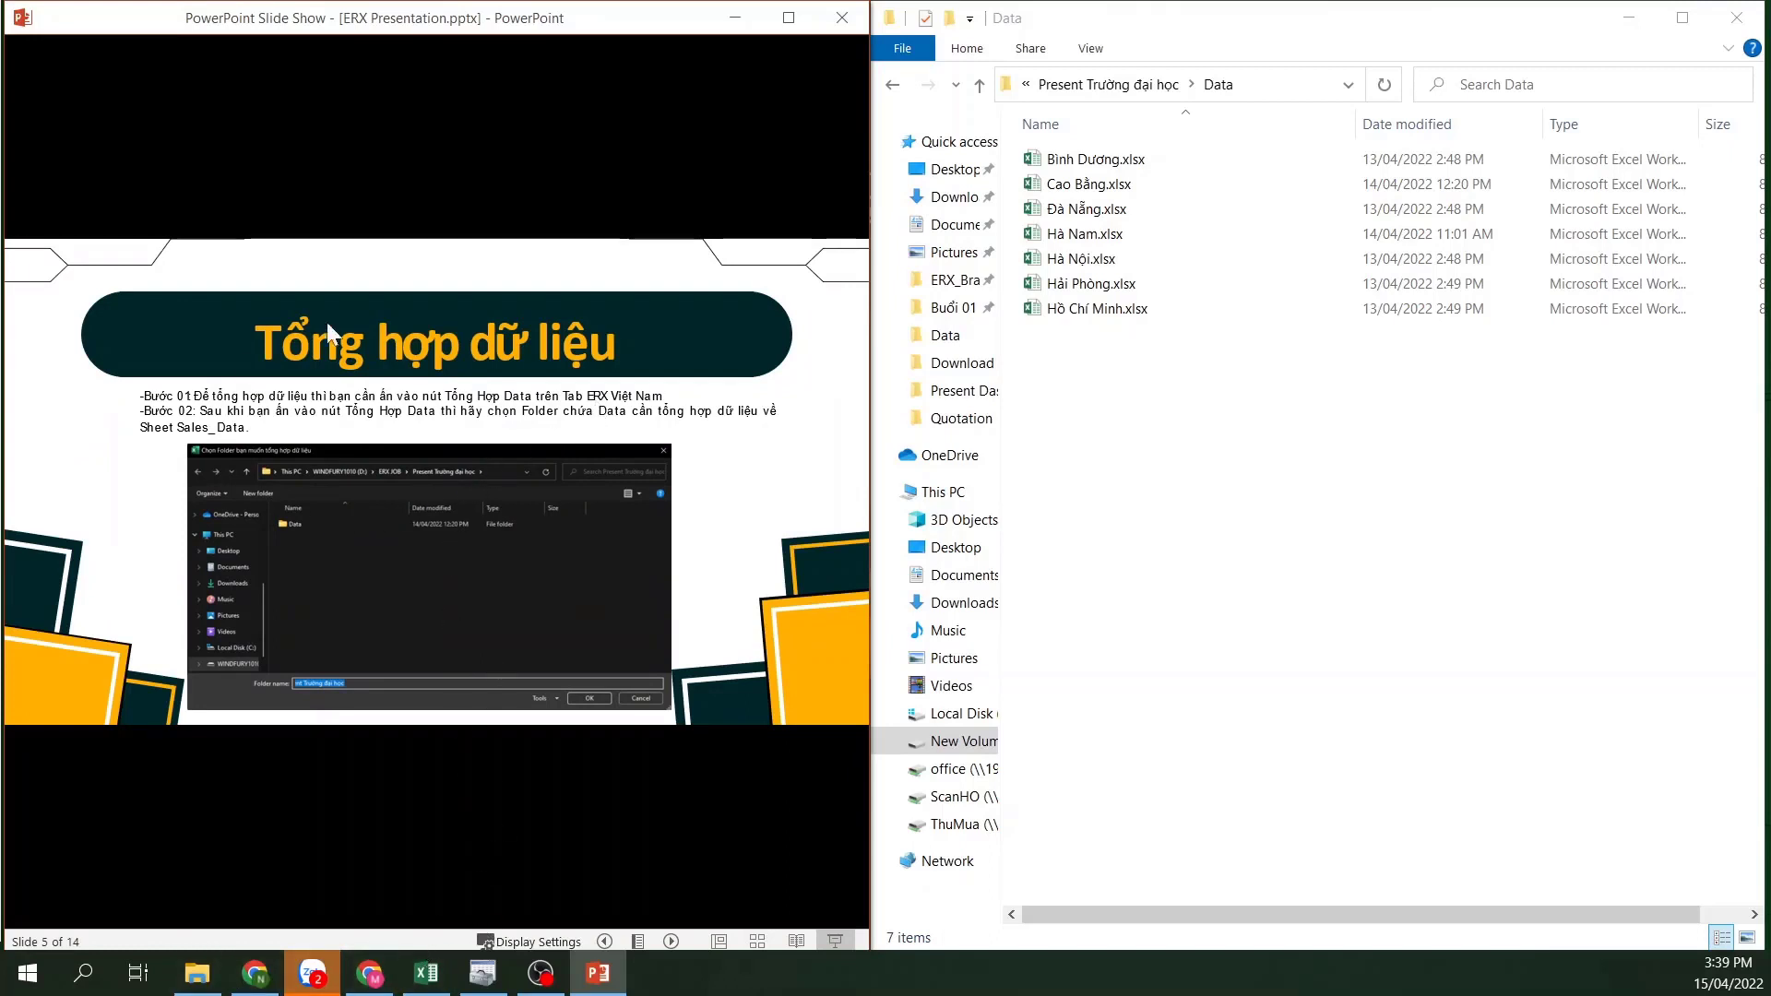
pyautogui.click(417, 978)
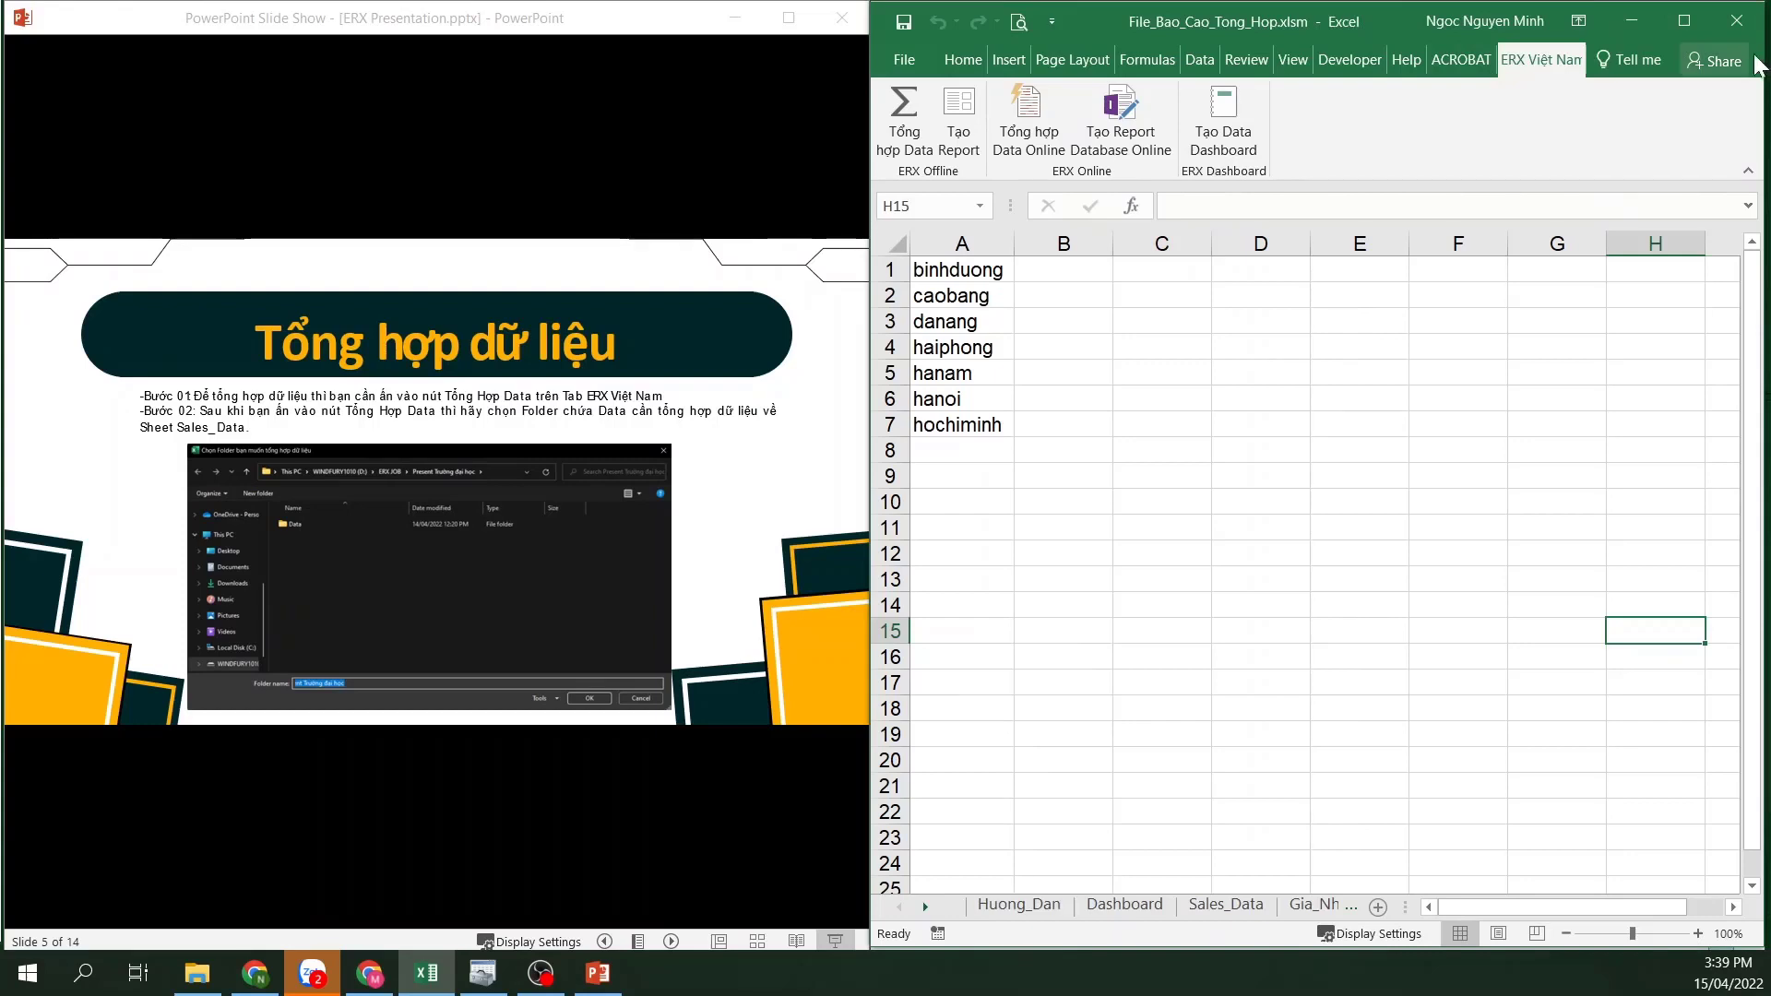
# Close File_Bao_Cao_Tong_Hop.xlsm with its changes saved, then reopen it from Present Trường đại học
pyautogui.click(1736, 20)
pyautogui.click(787, 517)
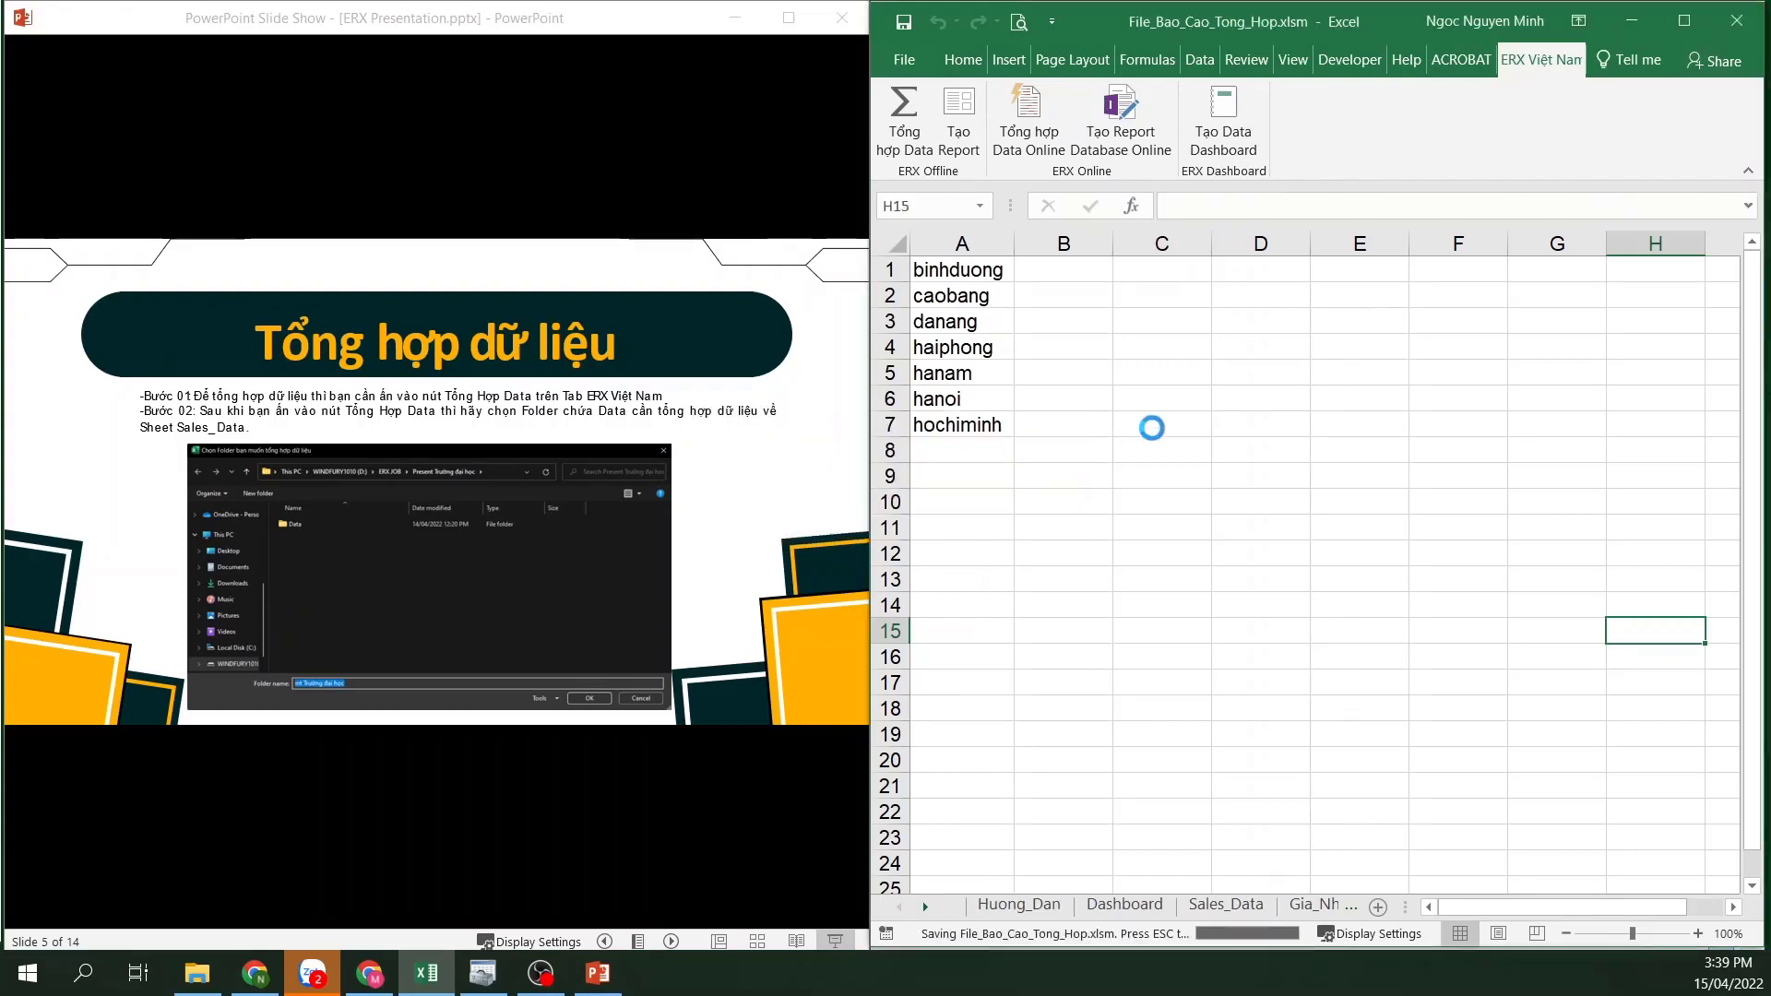
pyautogui.click(1158, 84)
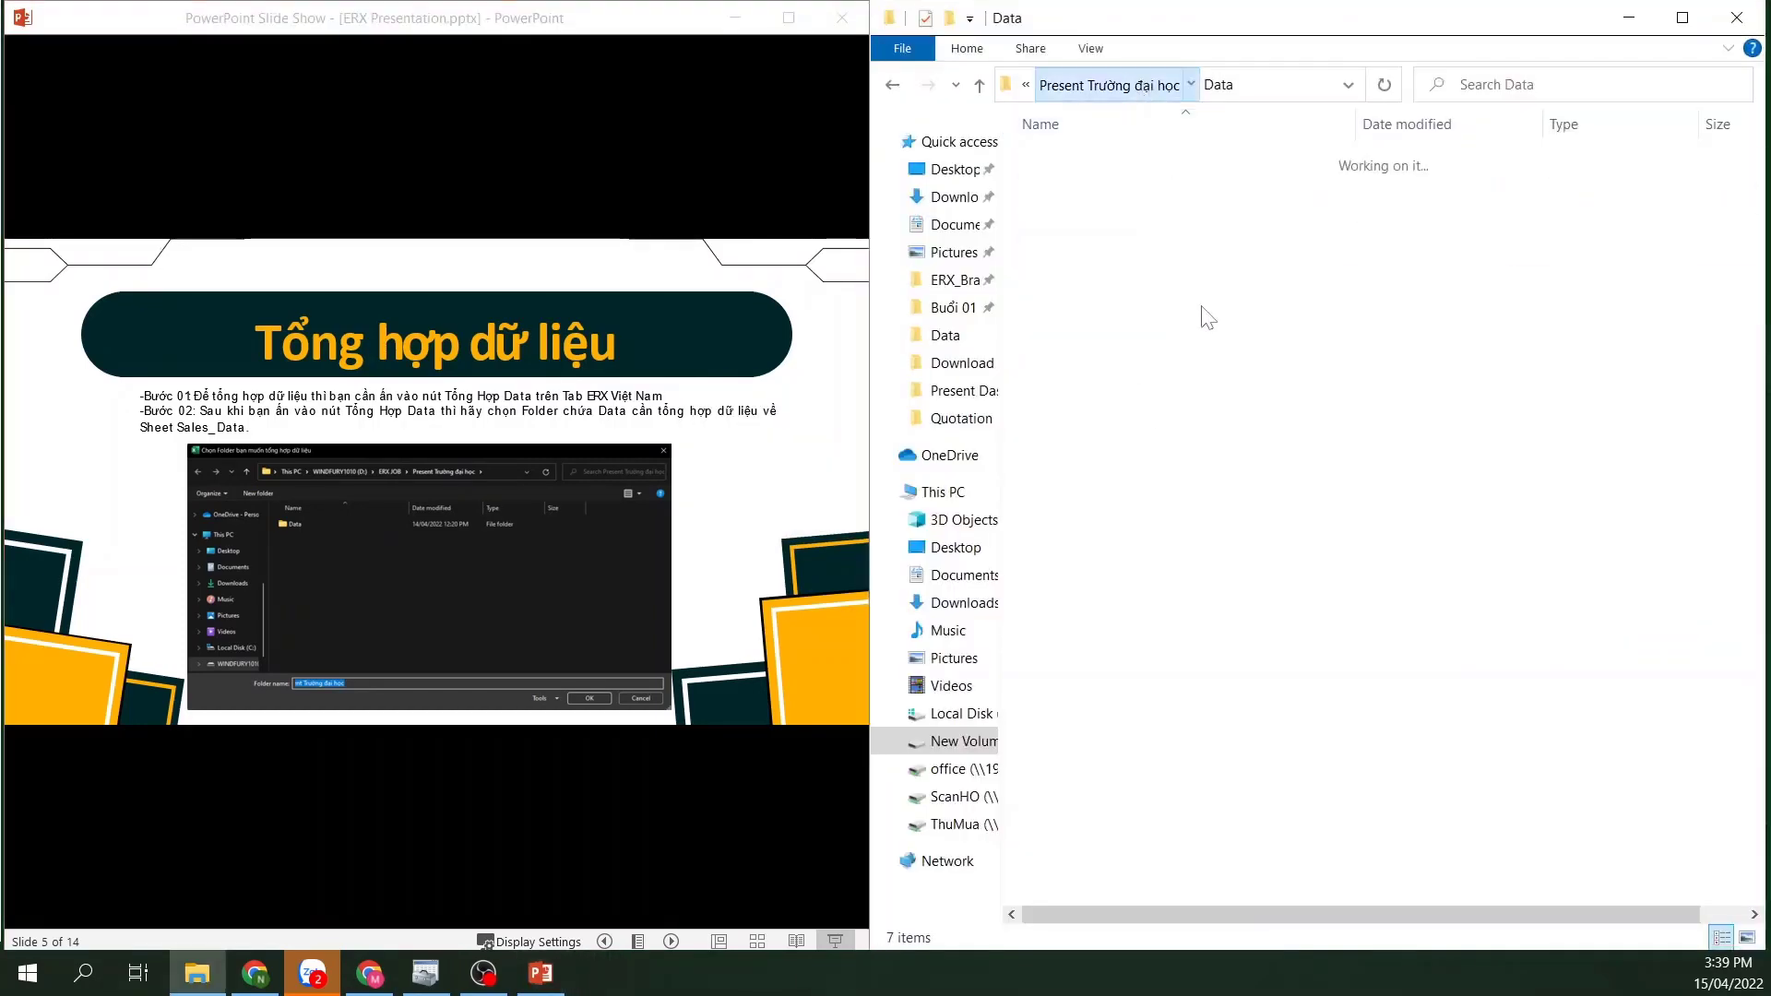
pyautogui.click(1144, 189)
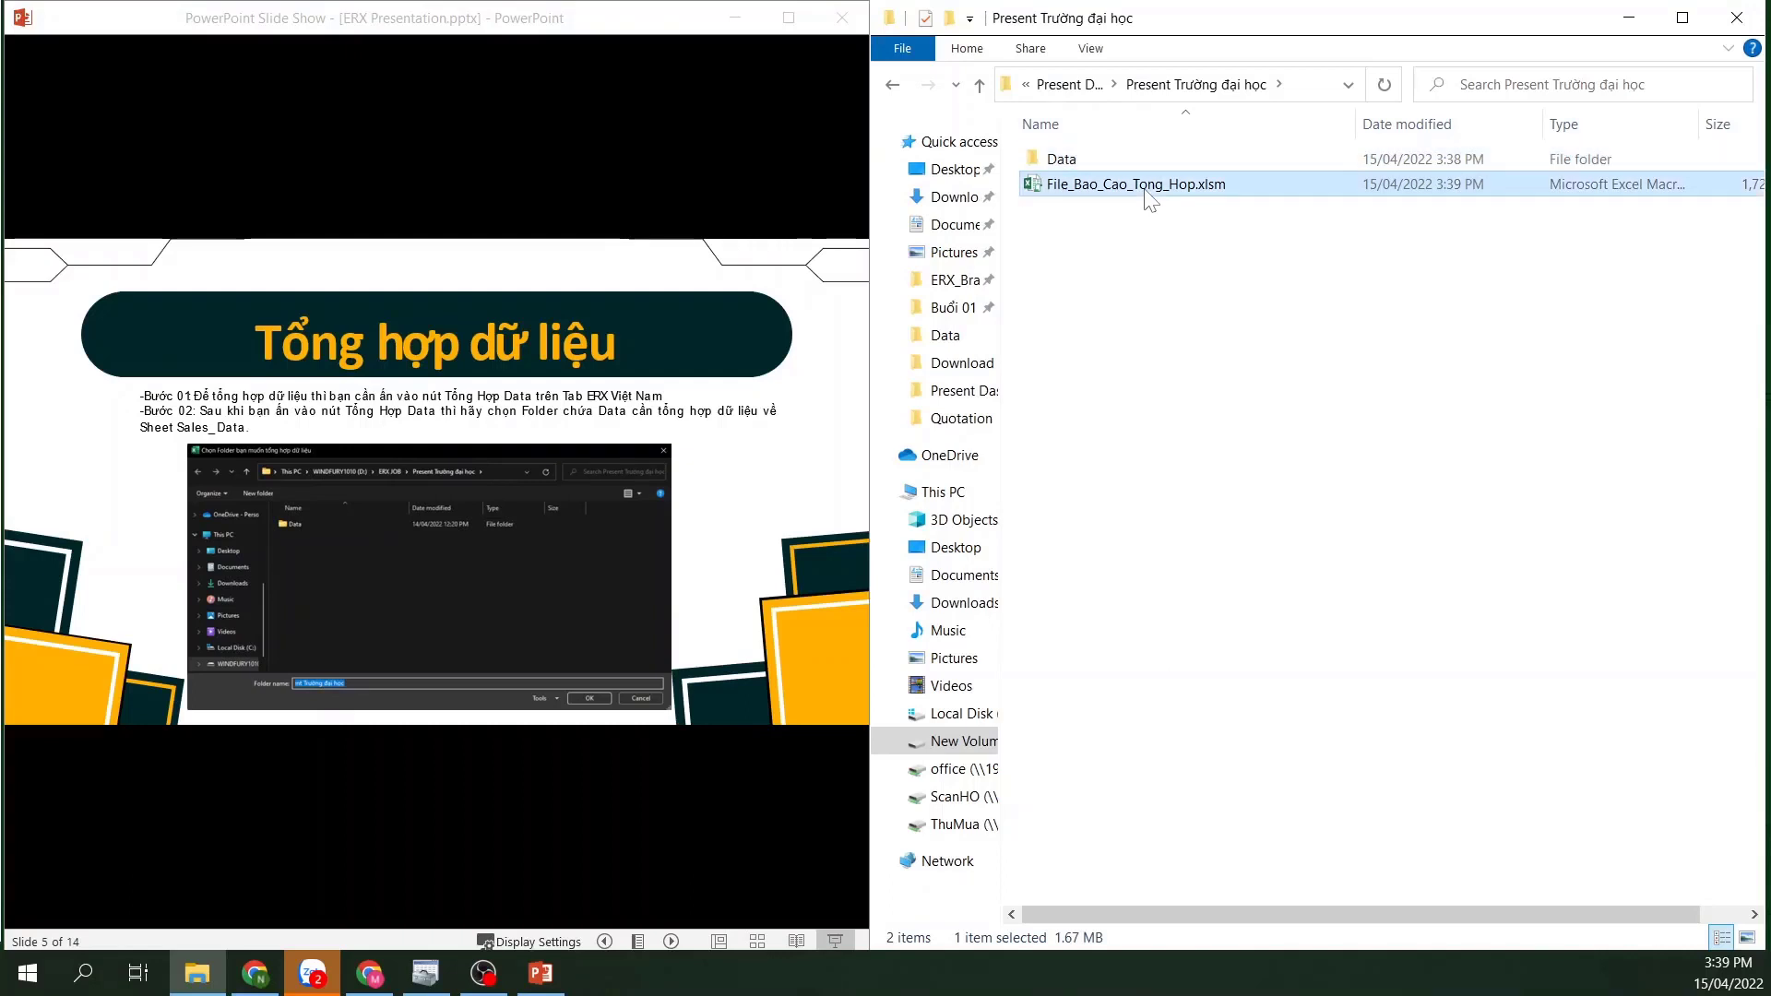
pyautogui.doubleClick(1147, 184)
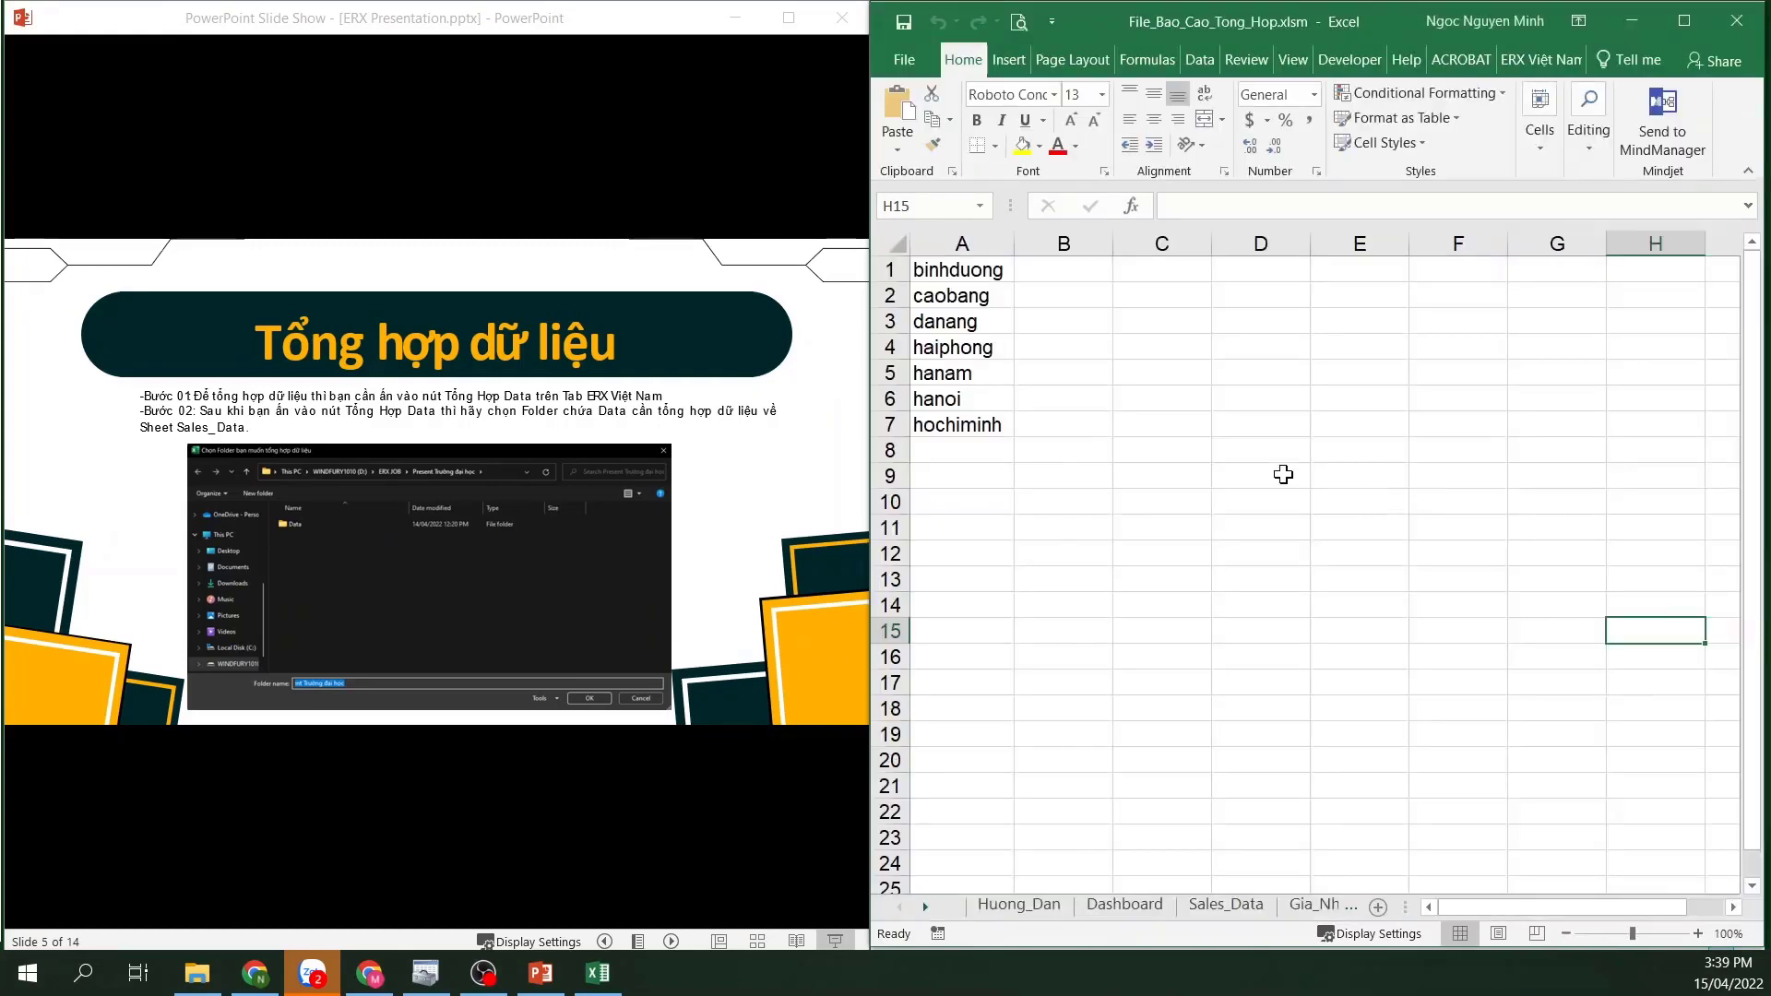
# Switch to Sales_Data and select the date column from A64 down to the last record
pyautogui.click(1140, 908)
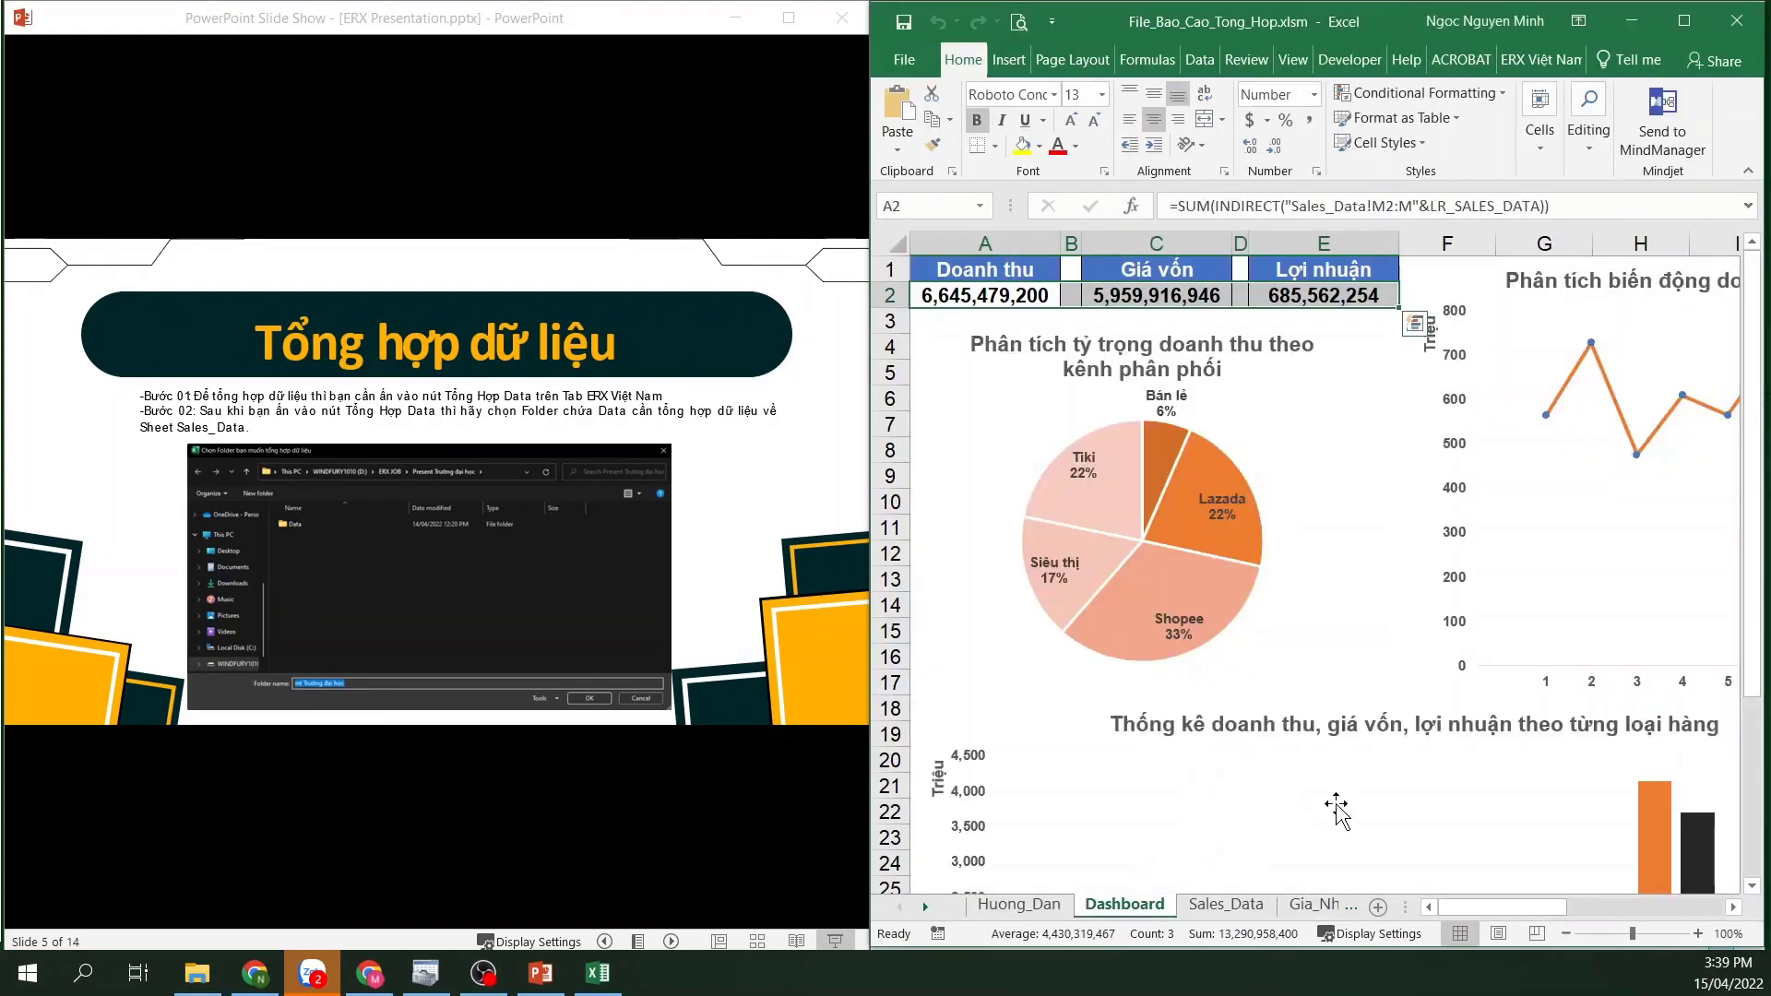
pyautogui.click(1248, 916)
pyautogui.scroll(-1, 1072, 410)
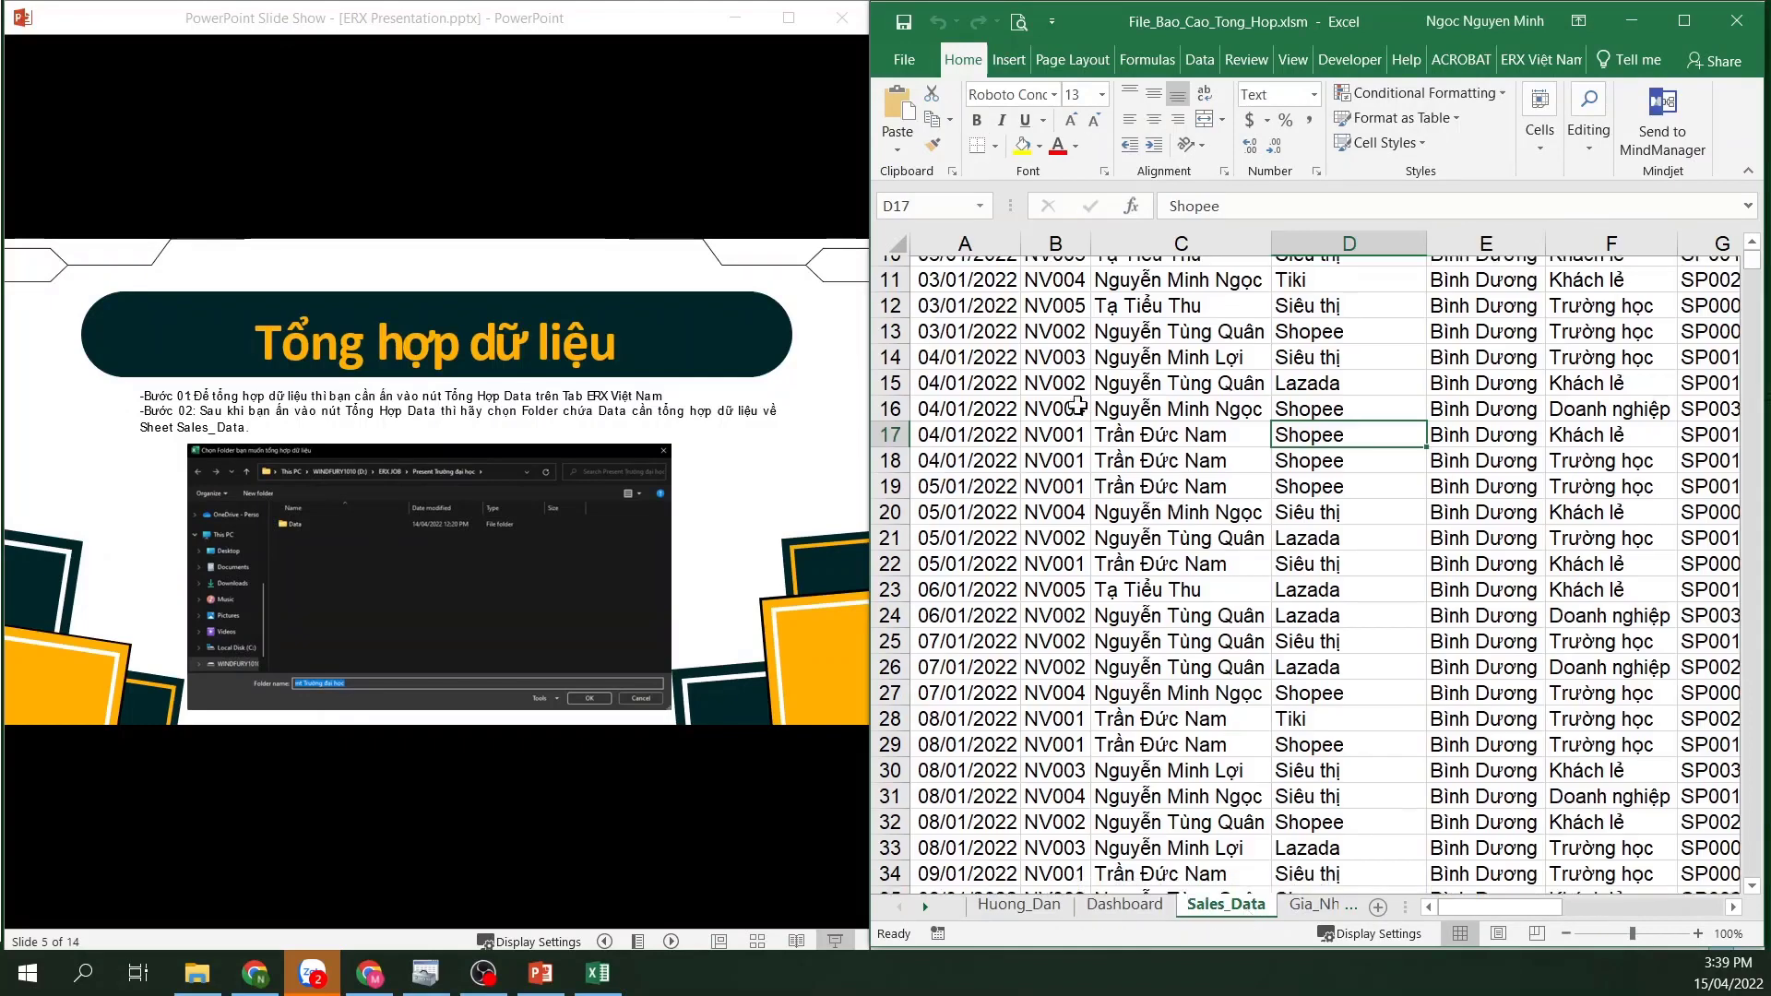
pyautogui.scroll(-10, 1072, 411)
pyautogui.scroll(-5, 1072, 411)
pyautogui.click(952, 348)
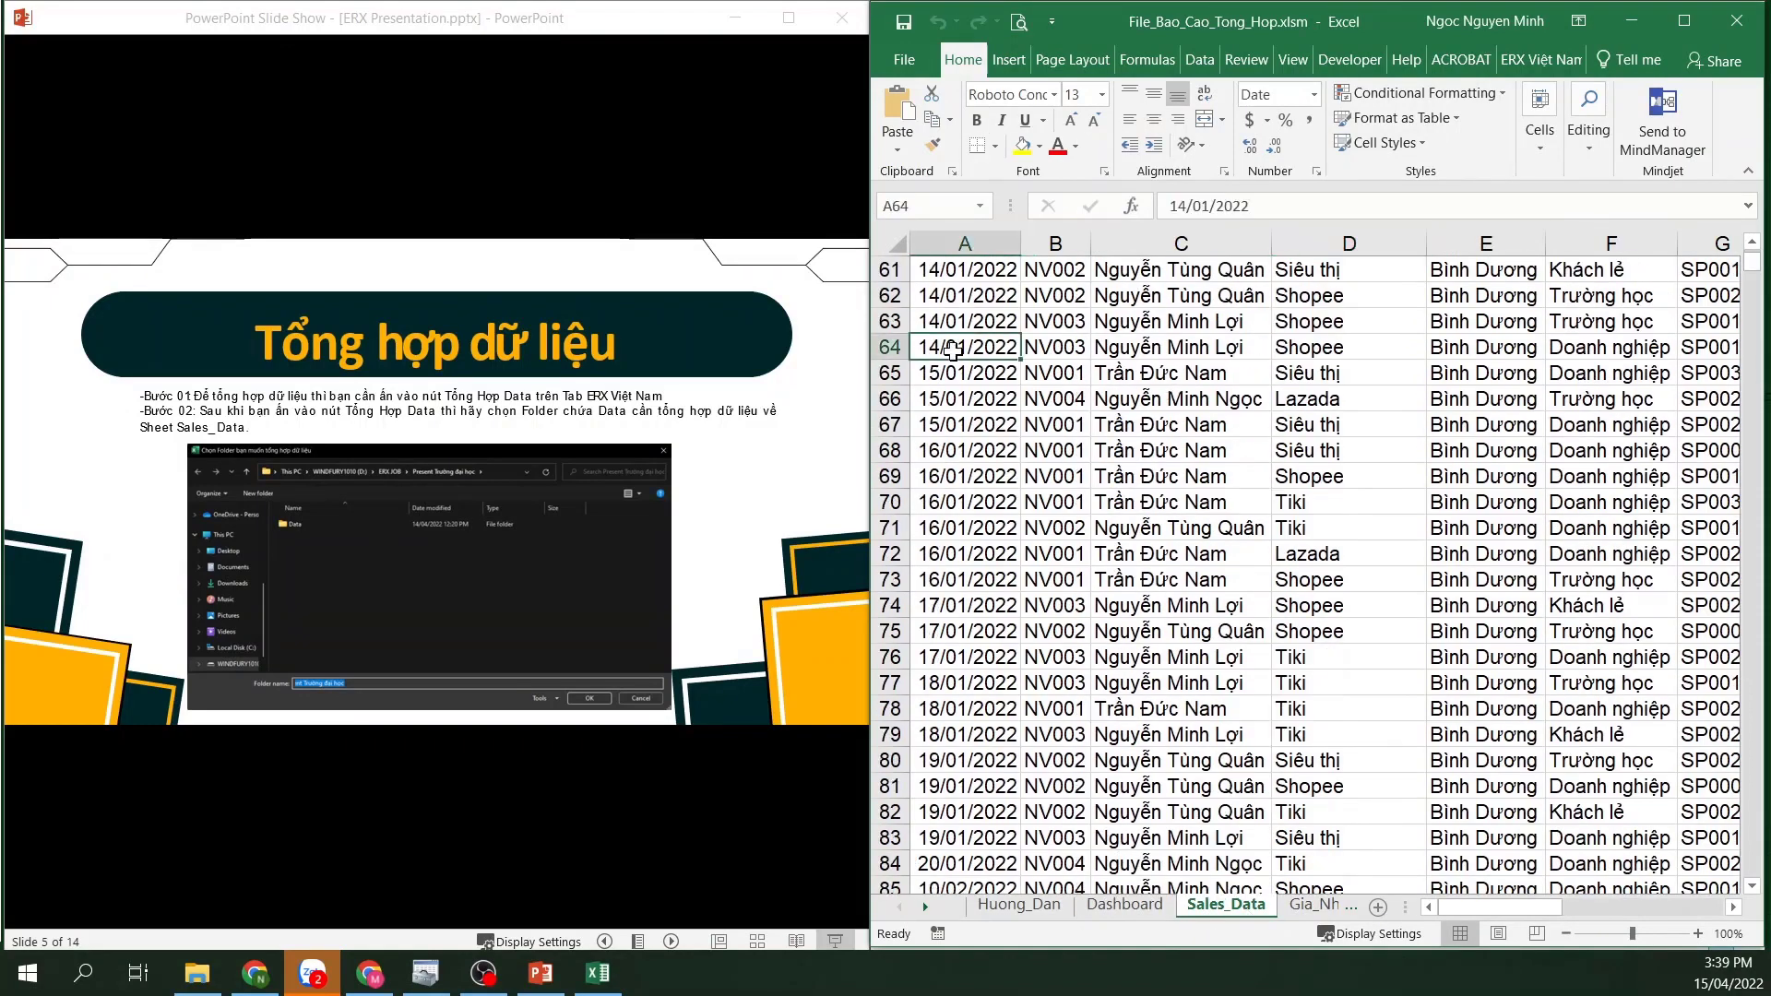
pyautogui.hotkey('ctrl', 'shift', 'Down')
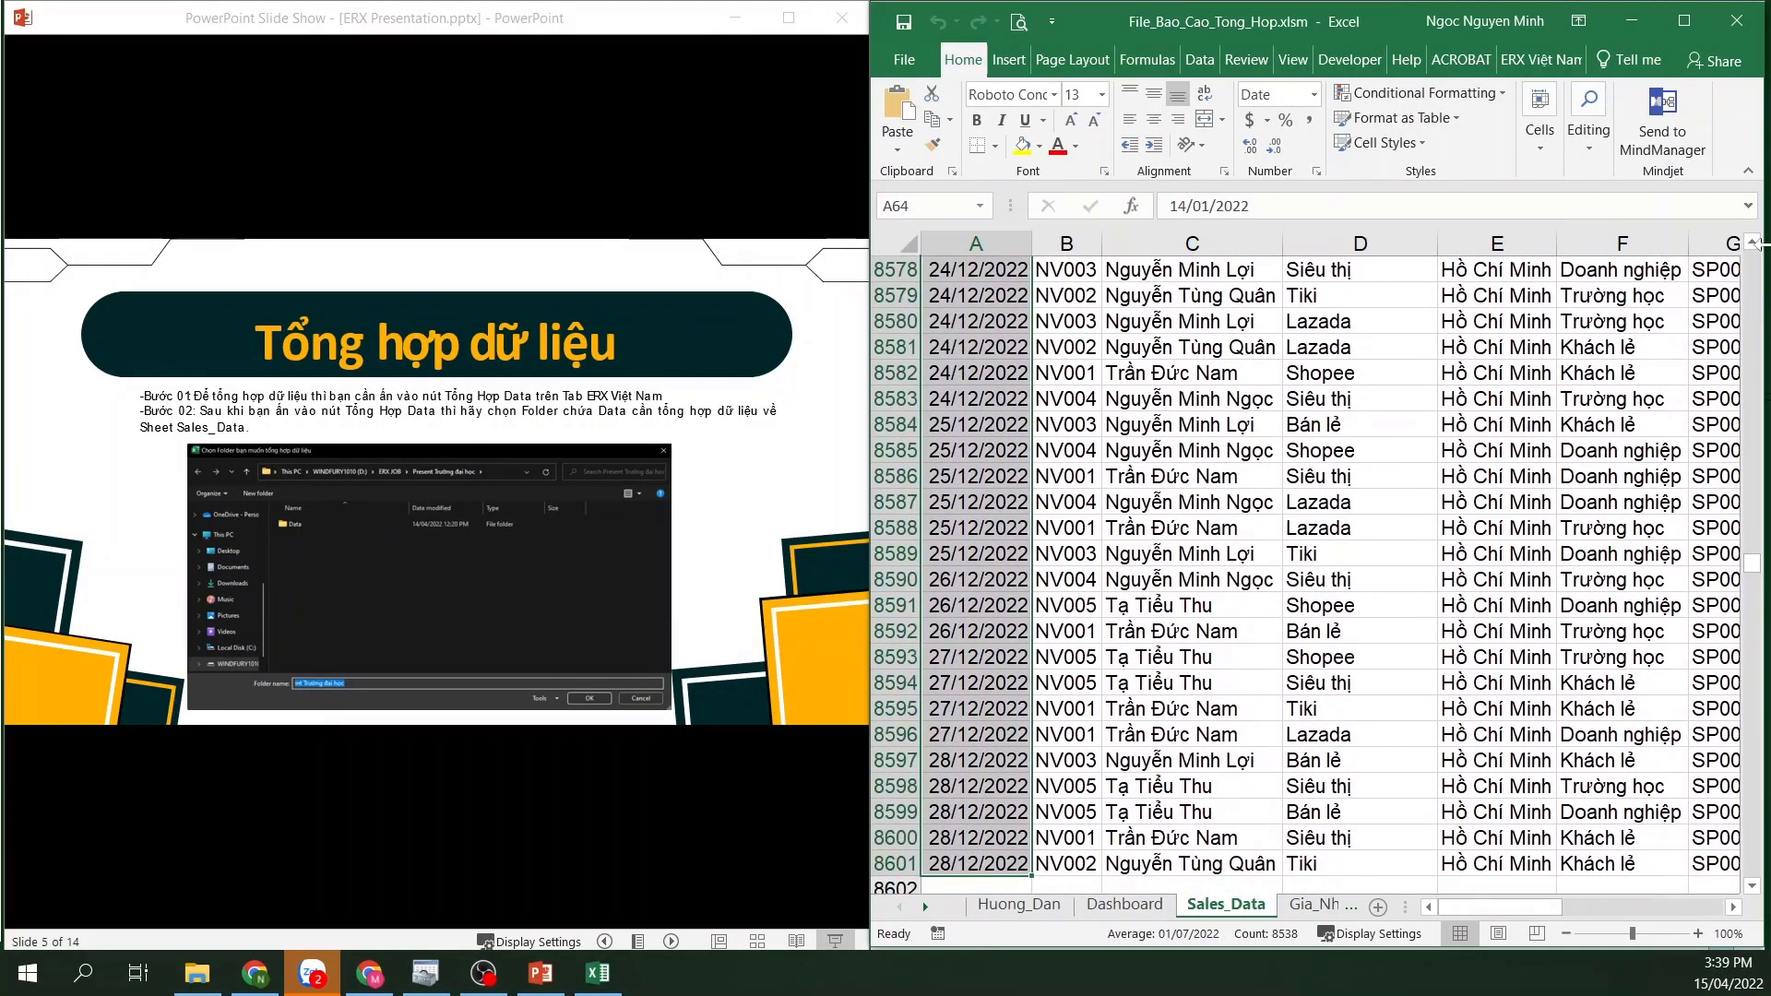
pyautogui.moveTo(1752, 563); pyautogui.dragTo(1752, 257)
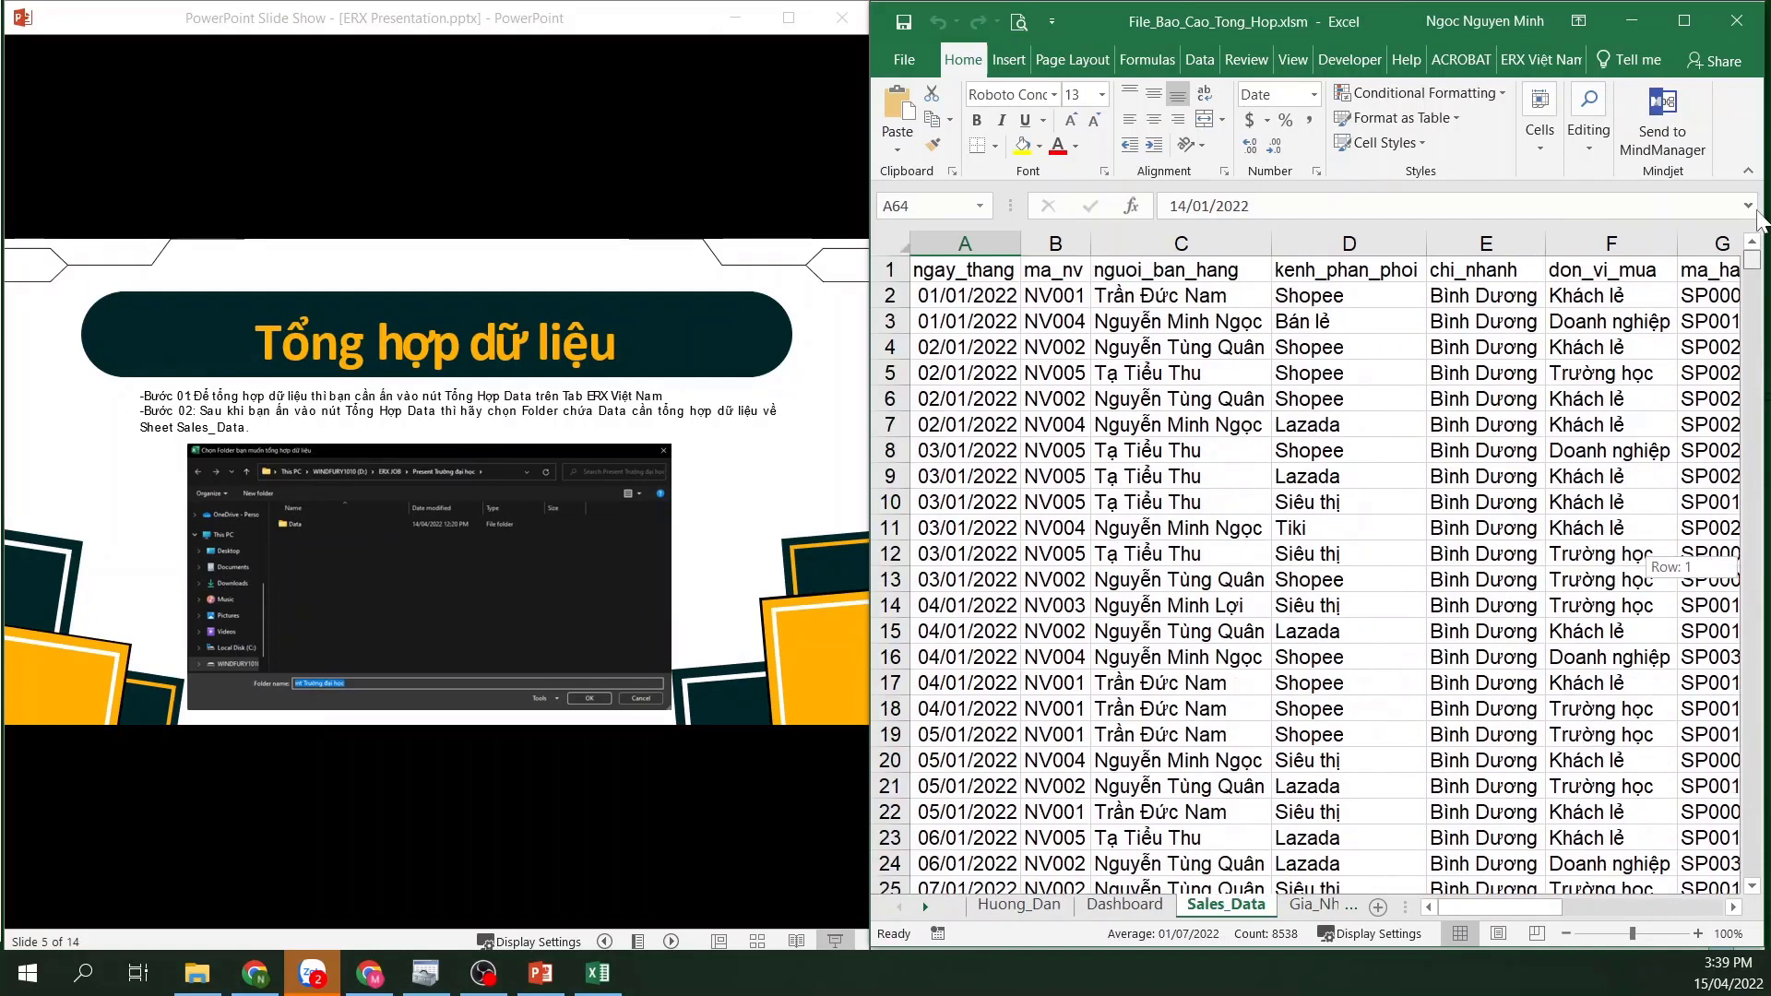
pyautogui.click(1120, 399)
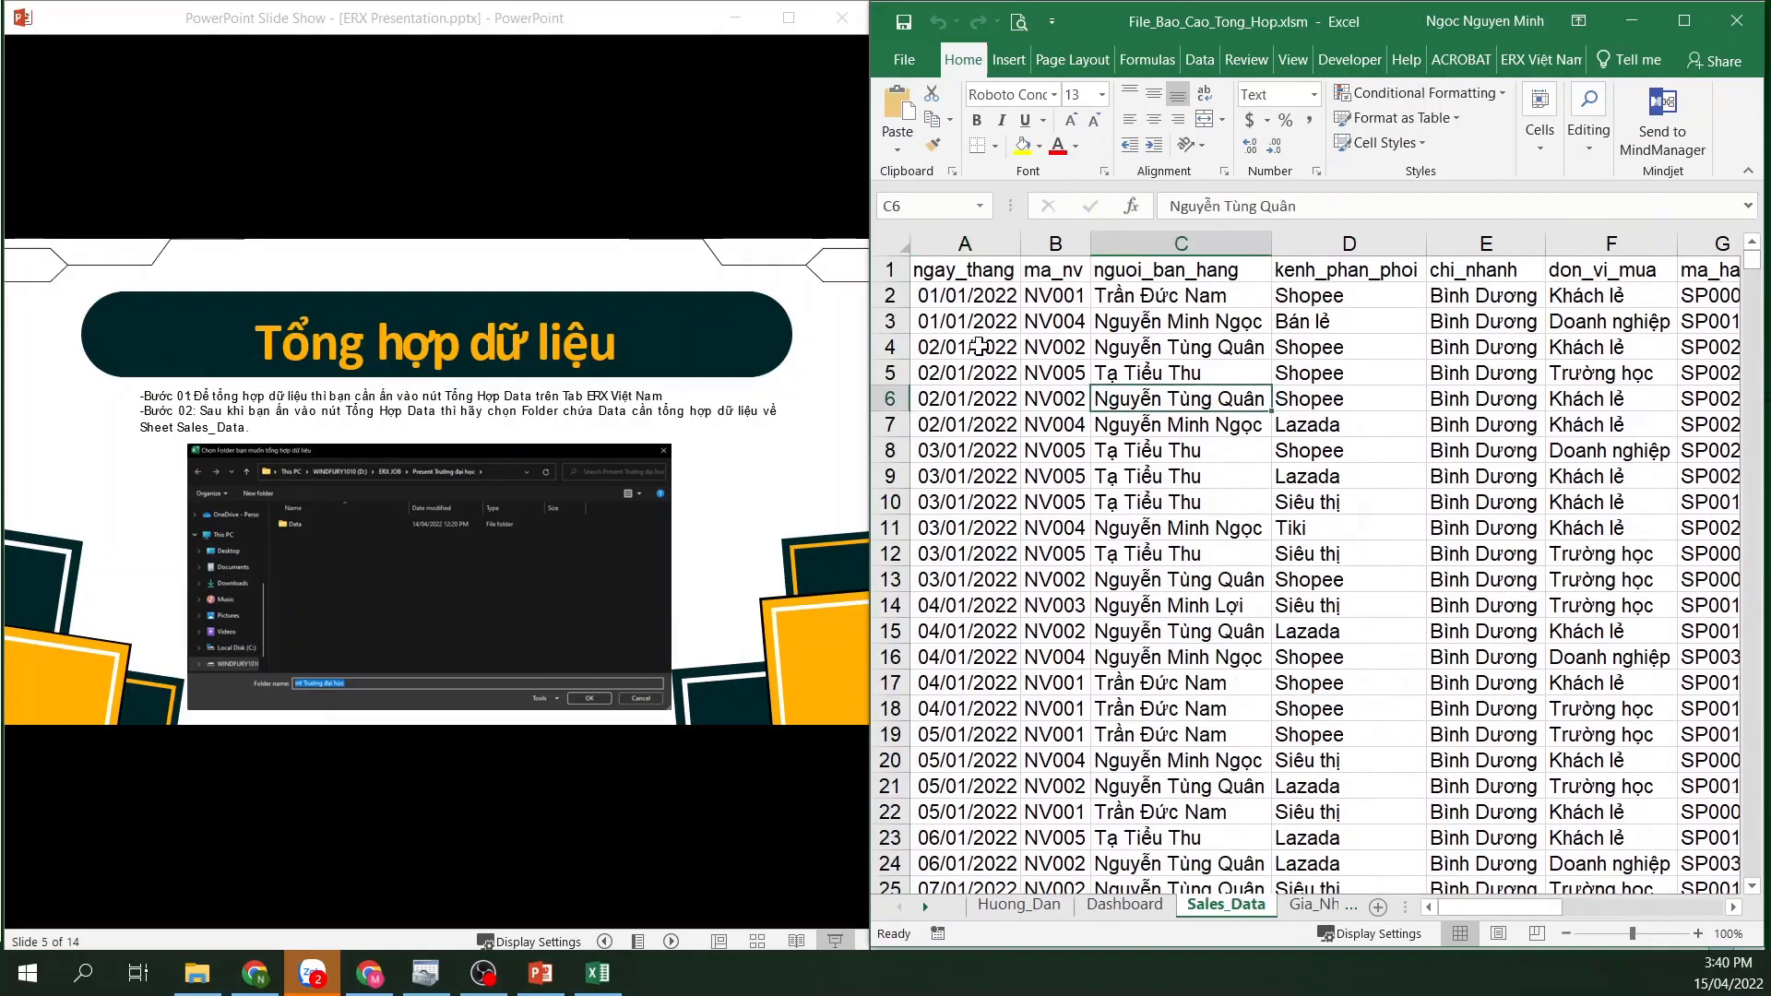
# Select the whole Sales_Data sheet and delete its roughly 8,600 records
pyautogui.click(881, 235)
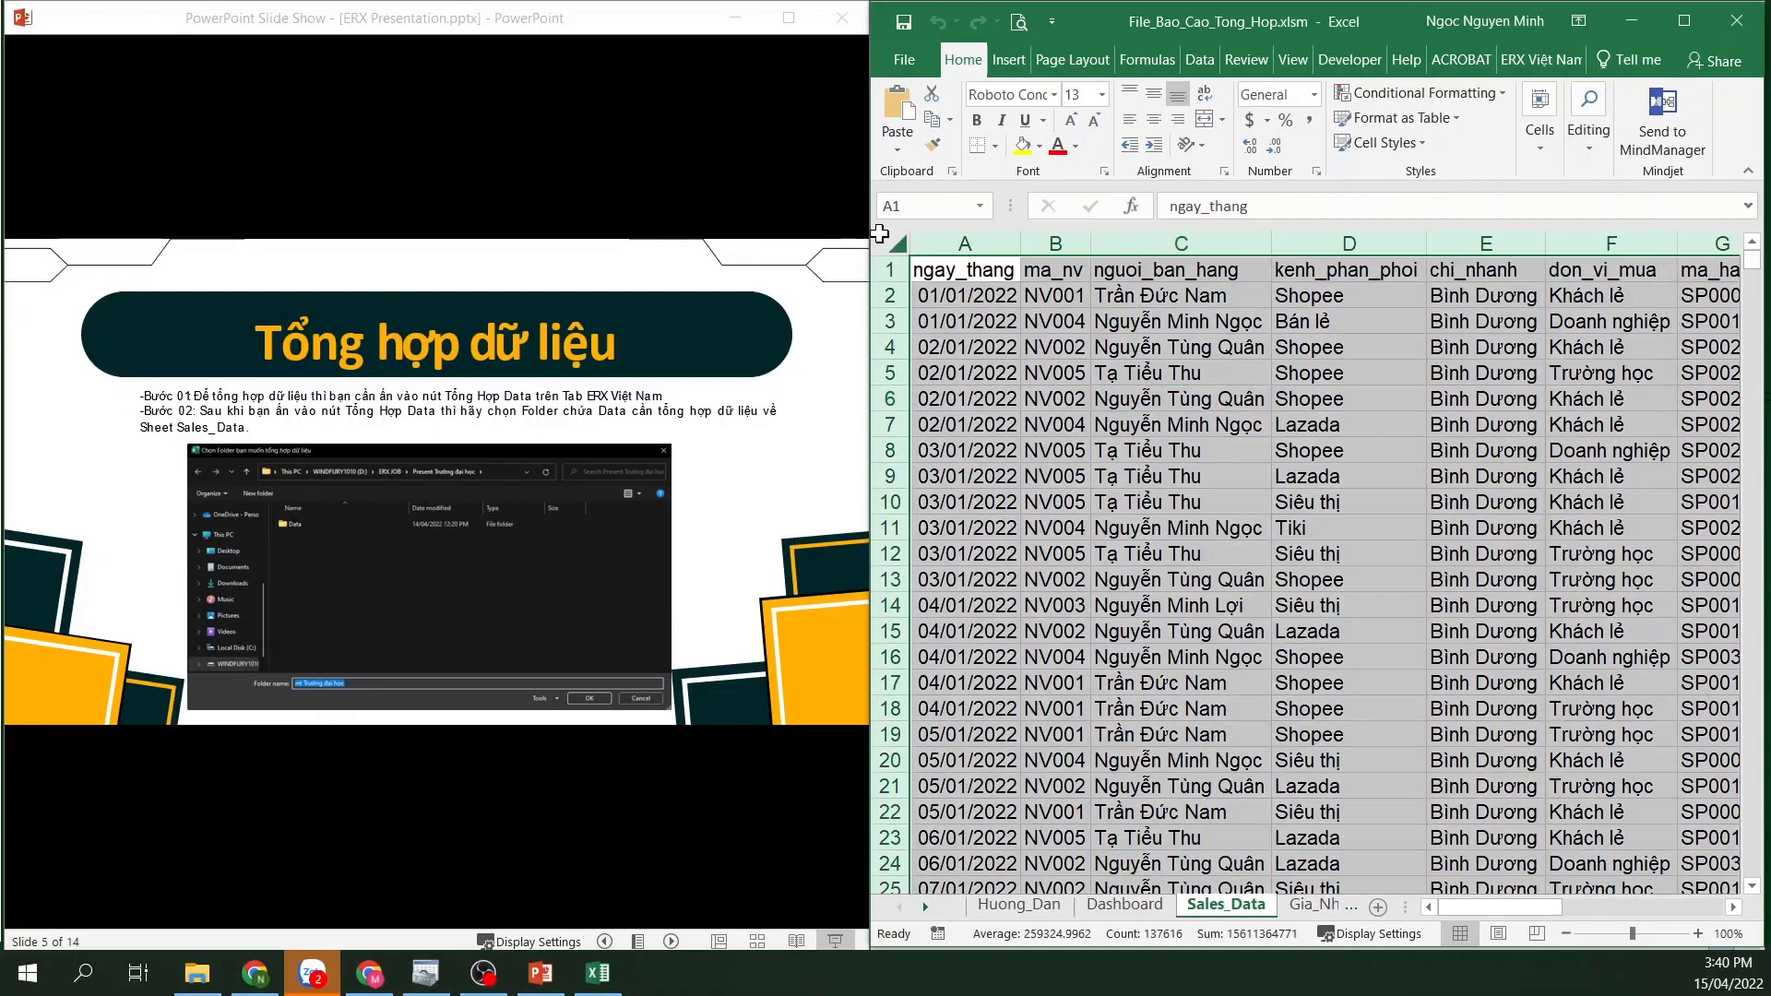
pyautogui.press('Delete')
pyautogui.click(1056, 399)
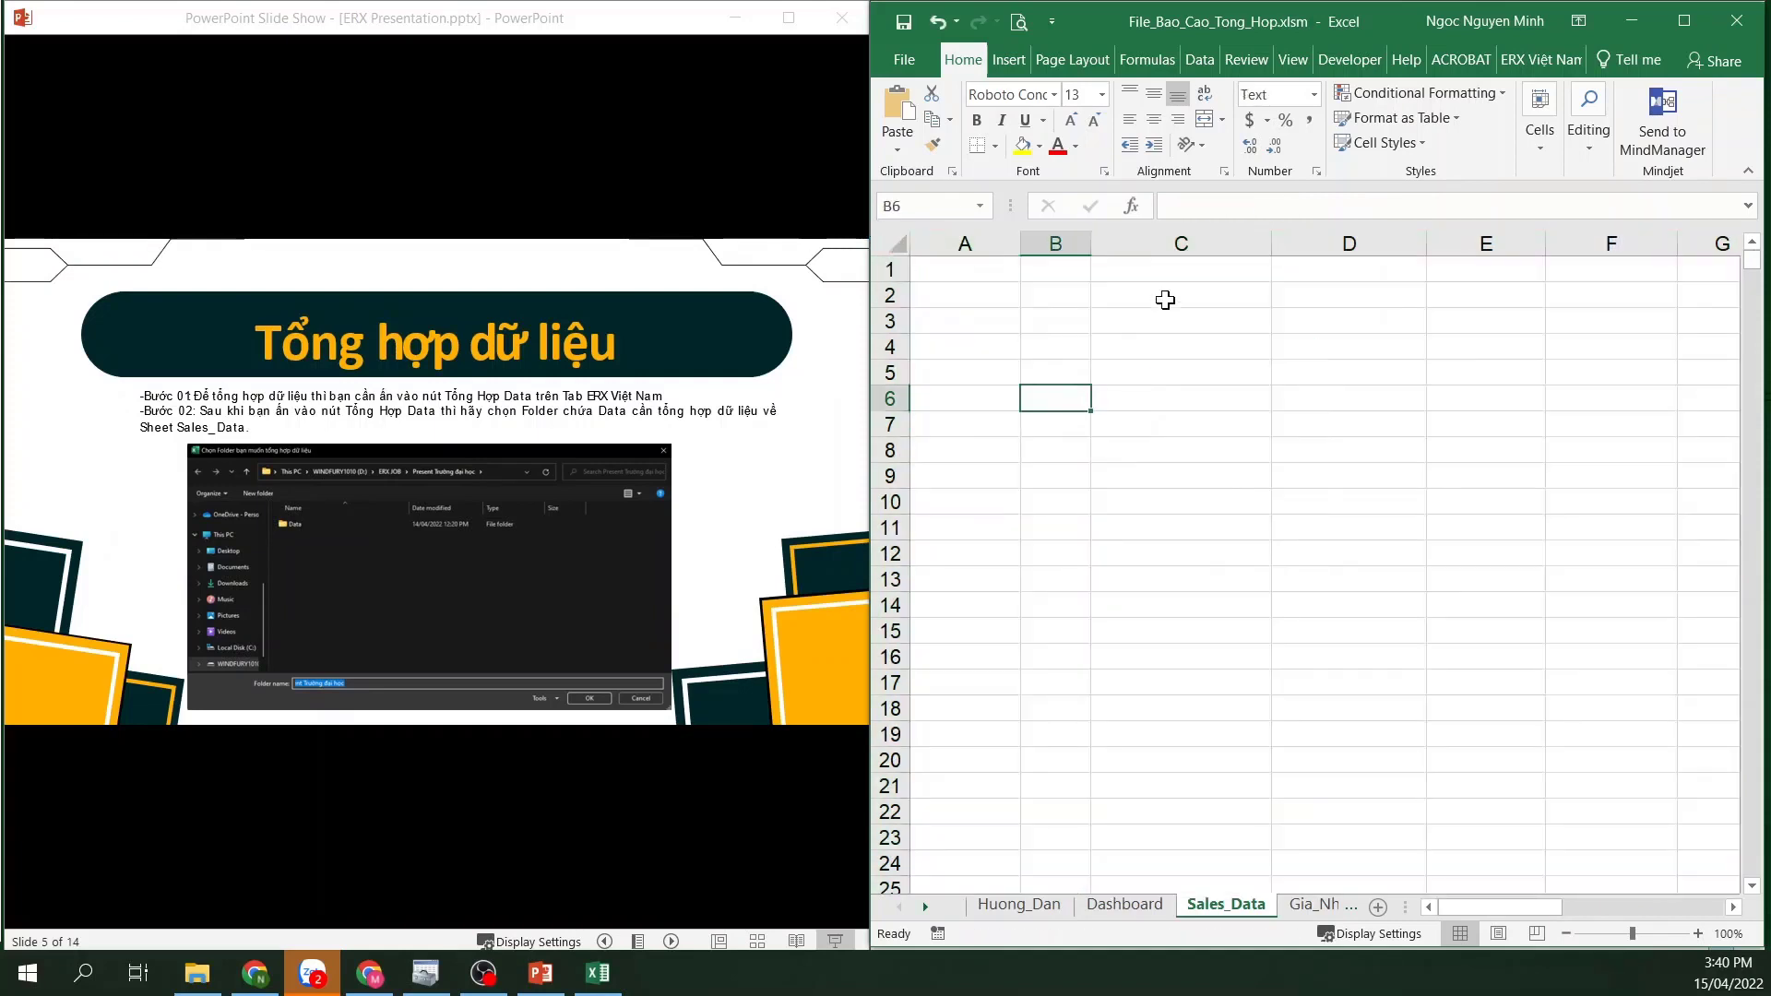
# Run ERX Tổng hợp Data on the Data folder and accept the 'Tong hop DATA thanh cong' message
pyautogui.click(1543, 59)
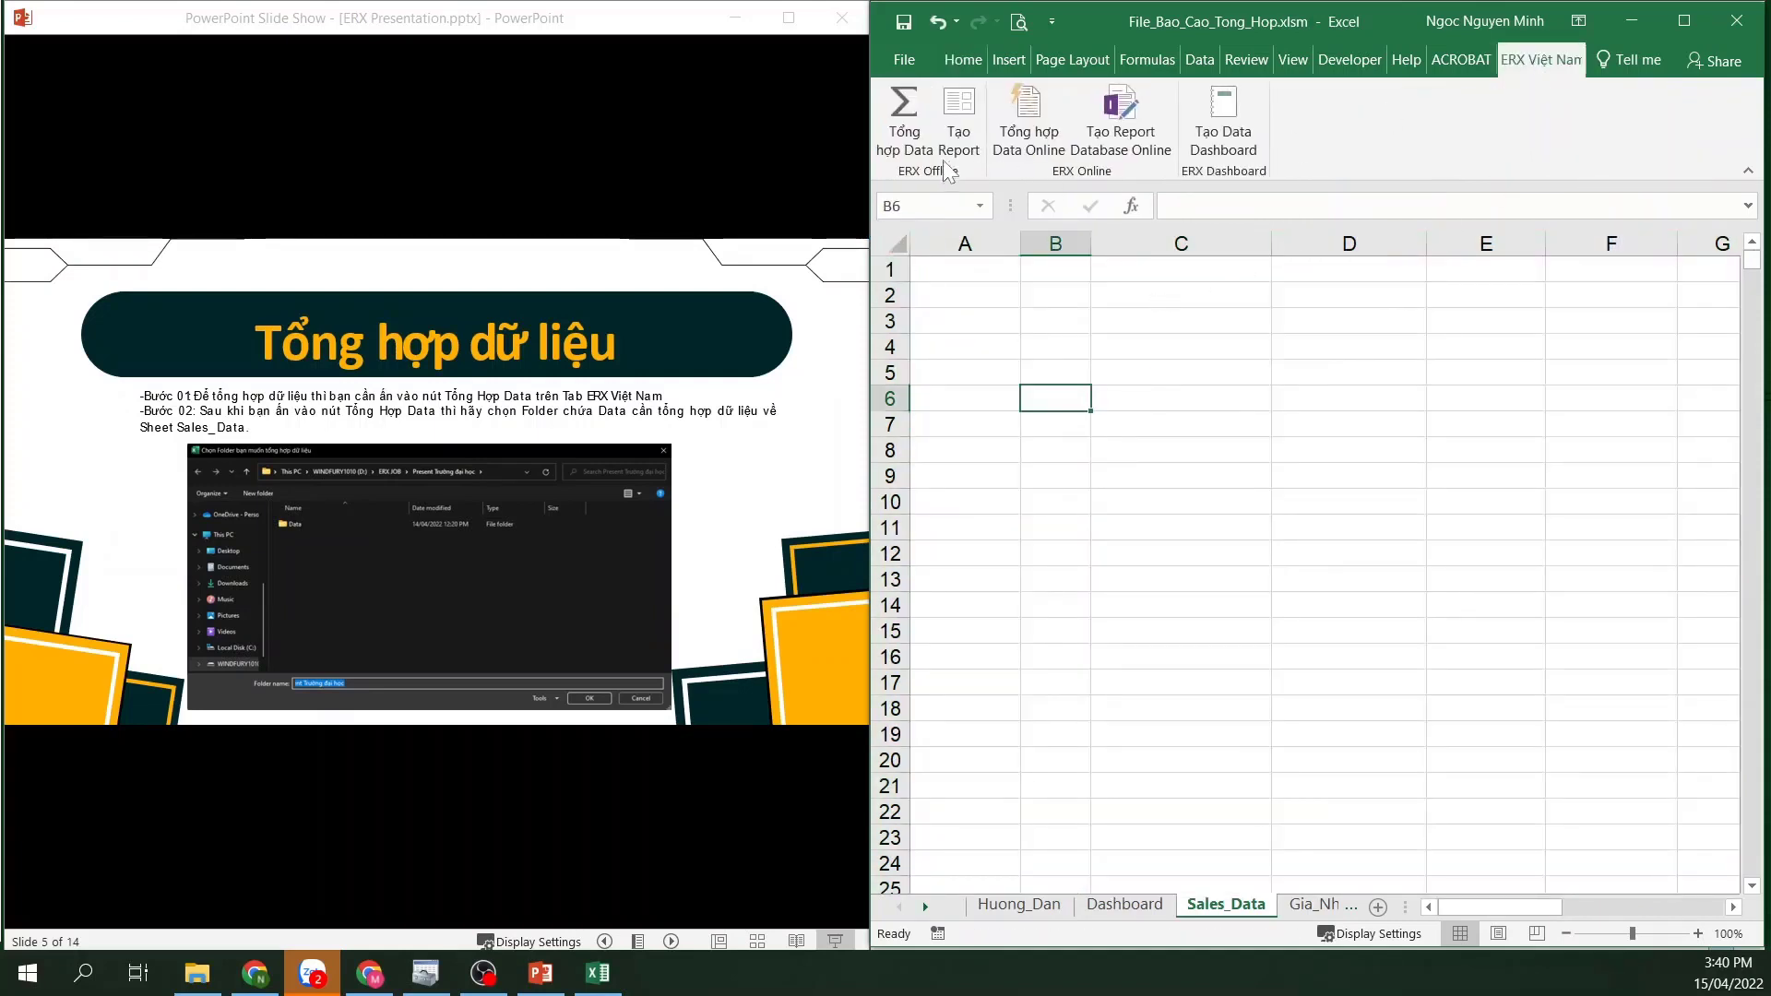
pyautogui.click(907, 118)
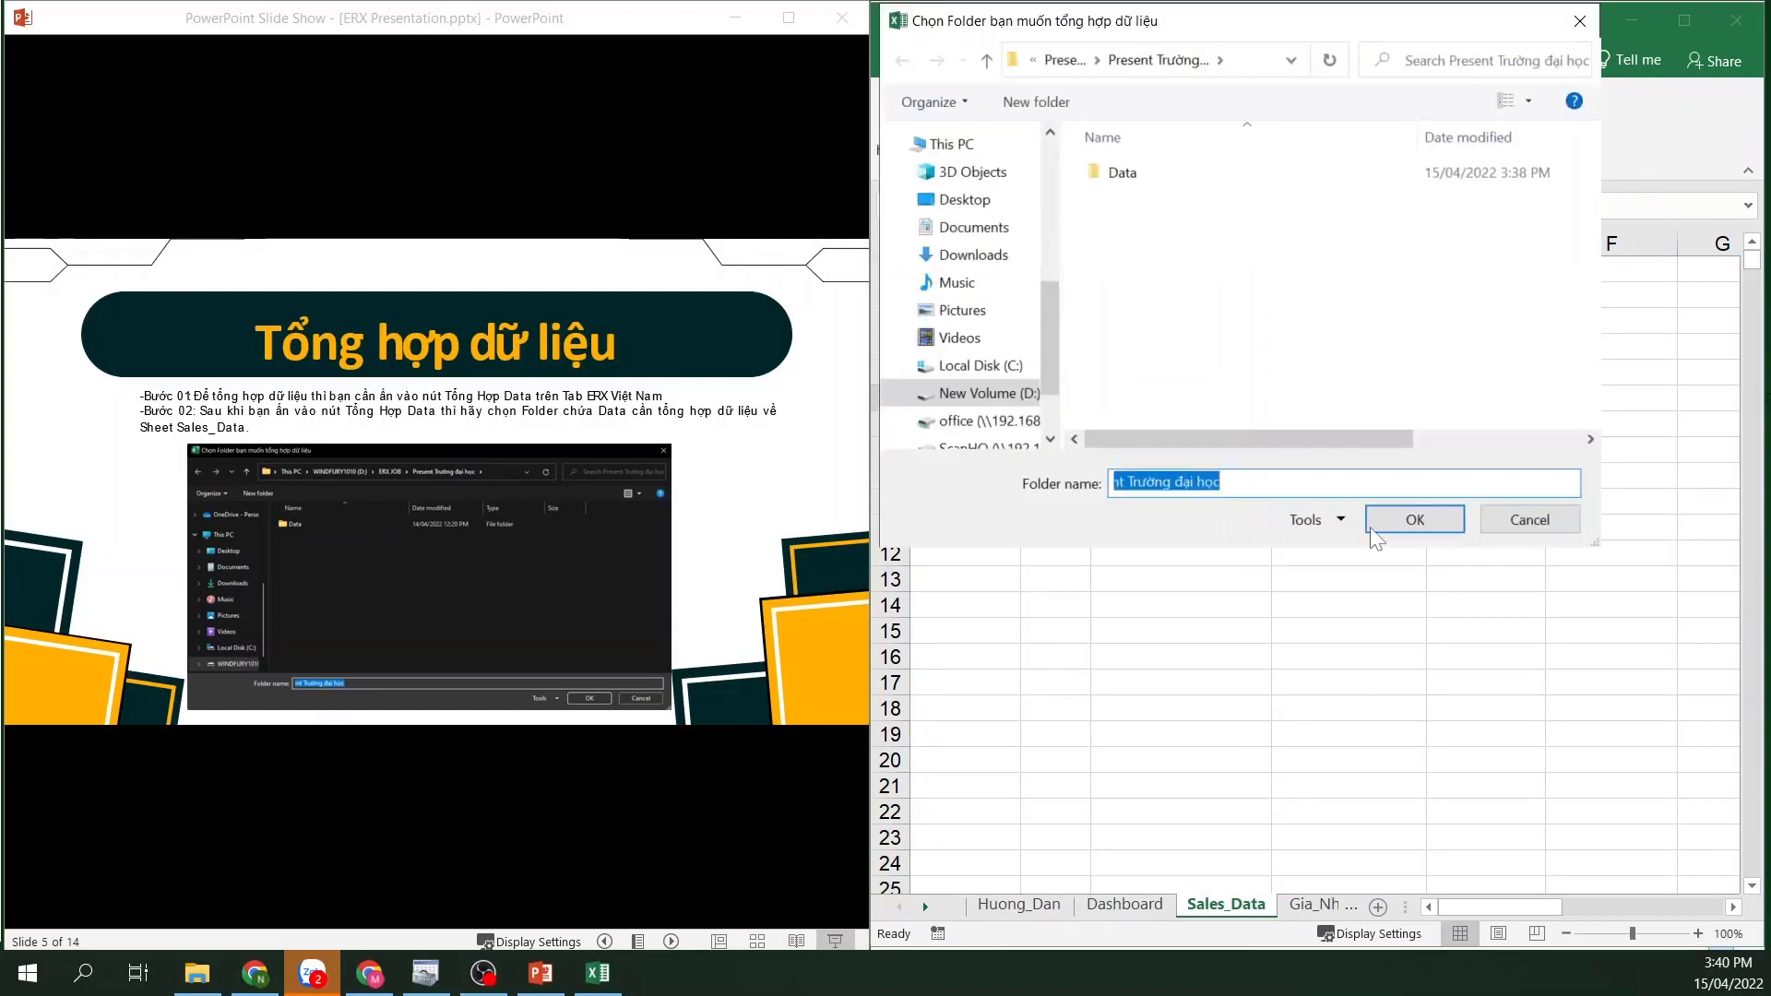
pyautogui.click(1170, 175)
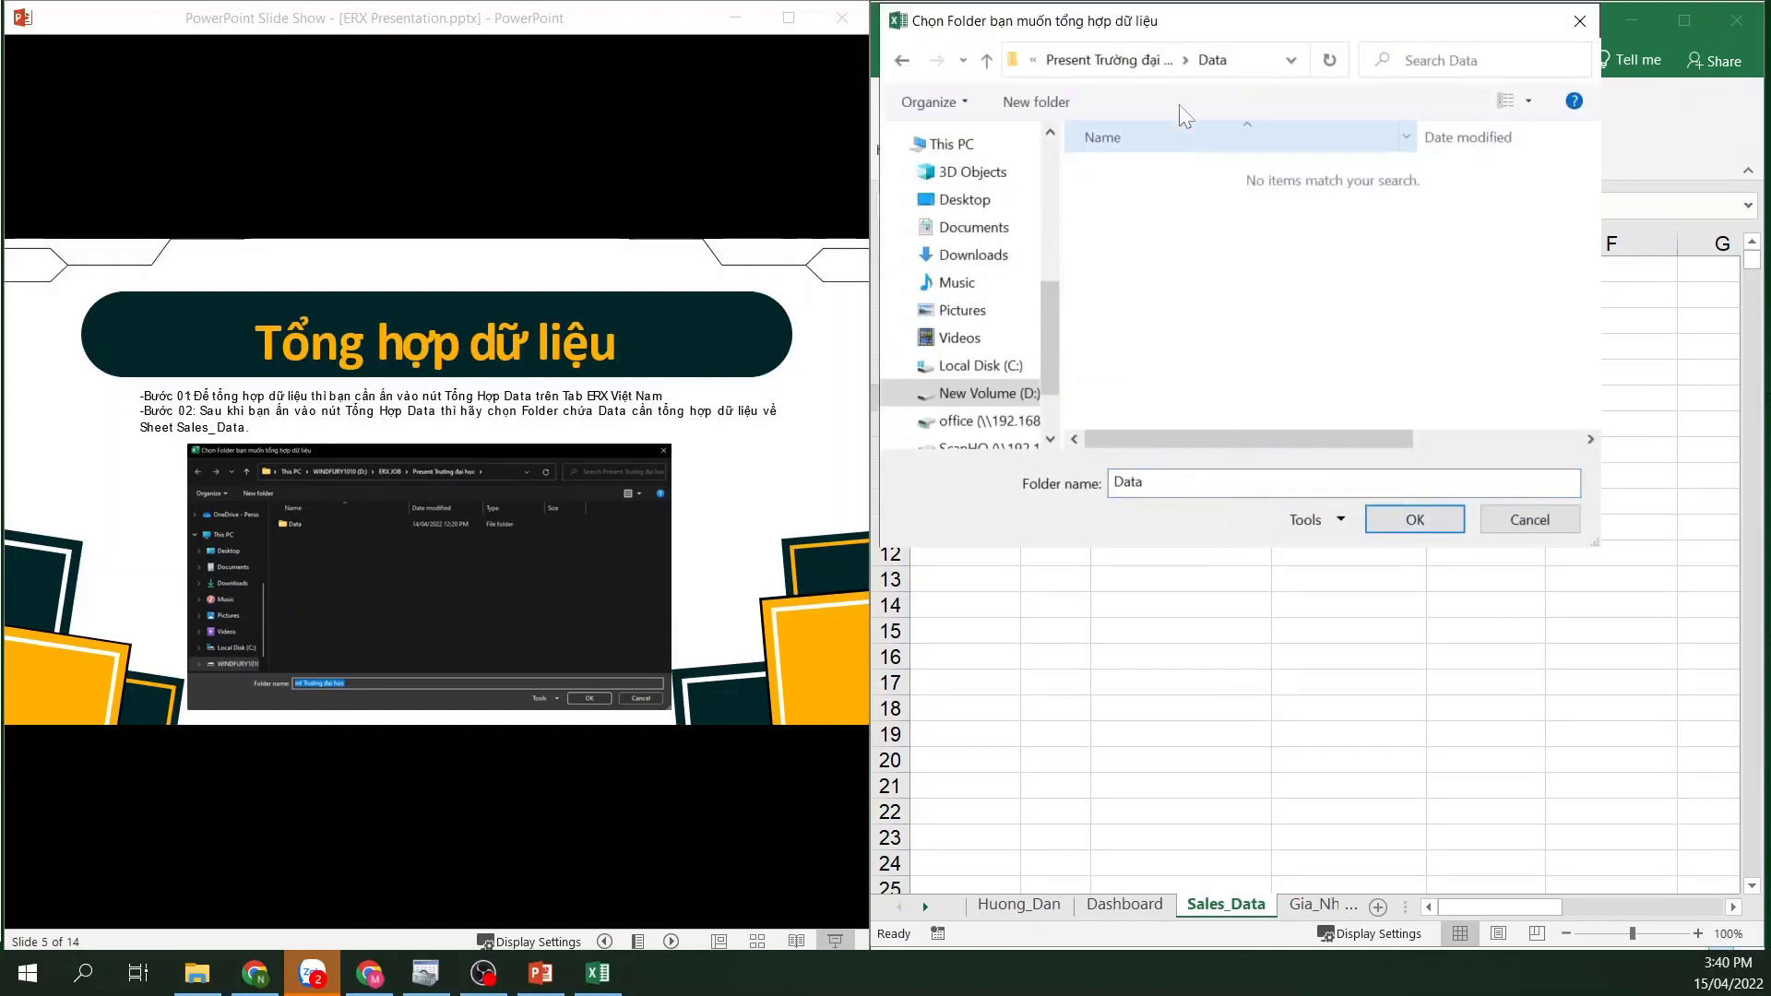
pyautogui.click(1421, 532)
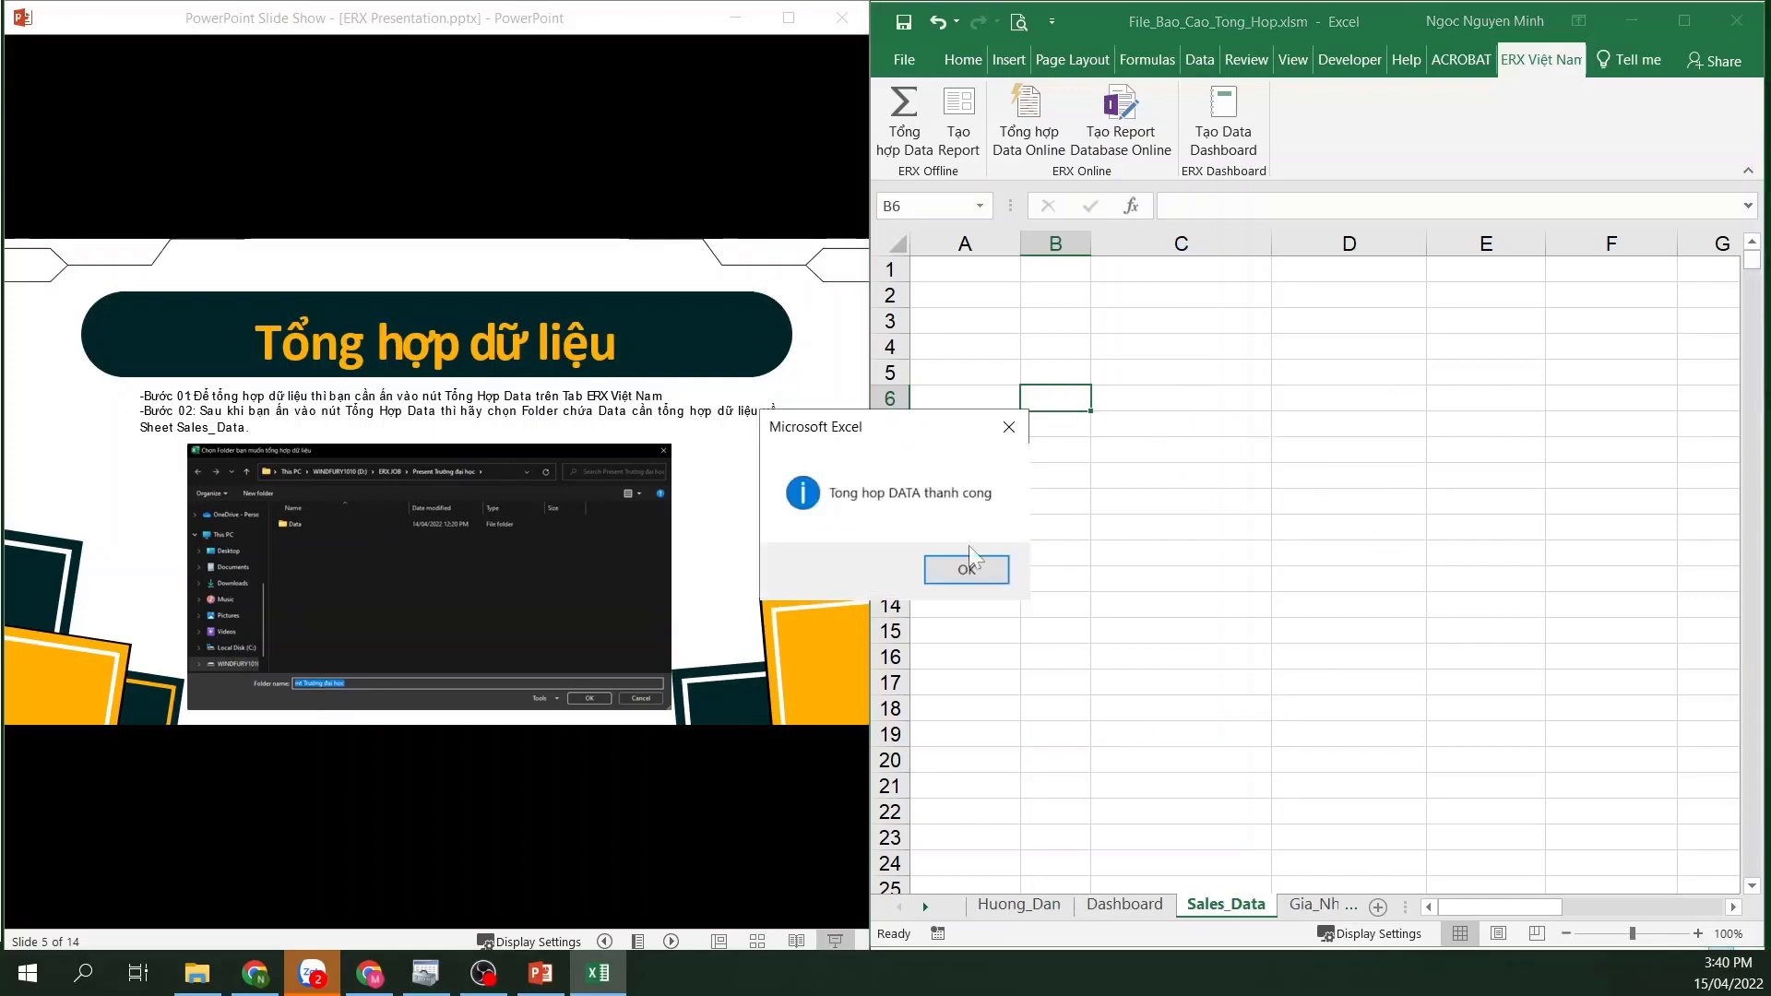
pyautogui.click(973, 567)
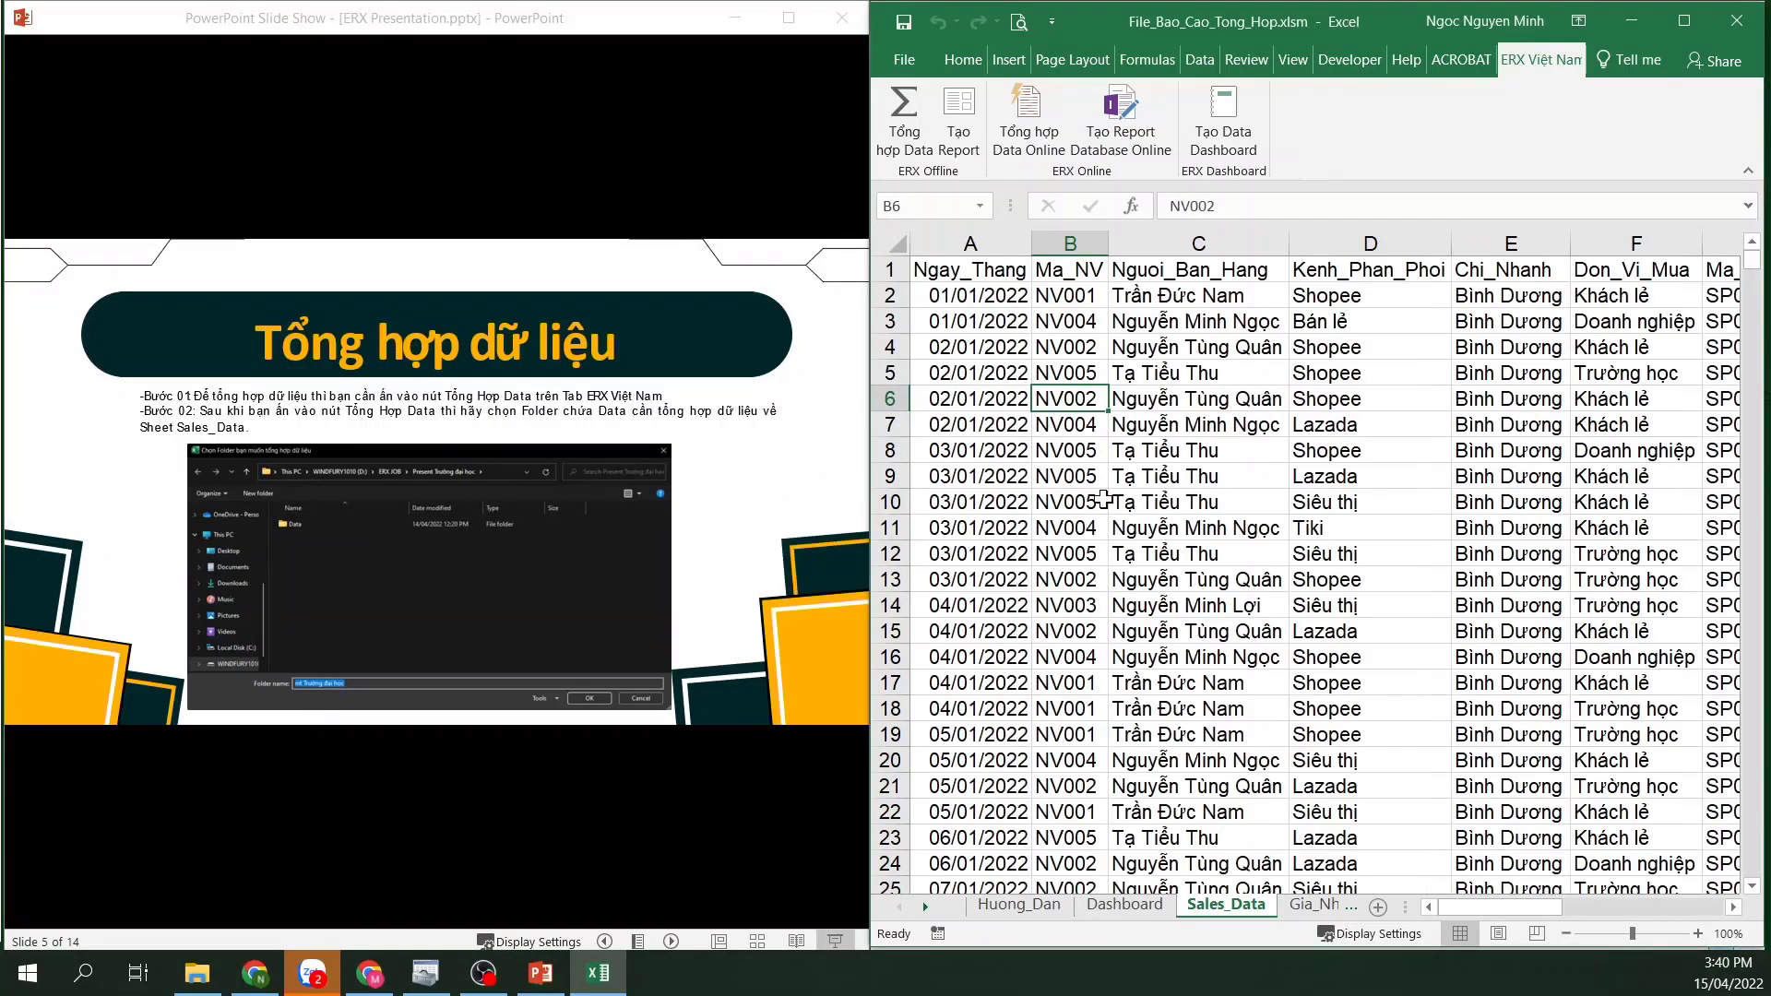
# Select the merged date column to its last row, then inspect names, employee codes and dates in rows 6–10
pyautogui.click(959, 297)
pyautogui.hotkey('ctrl', 'shift', 'Down')
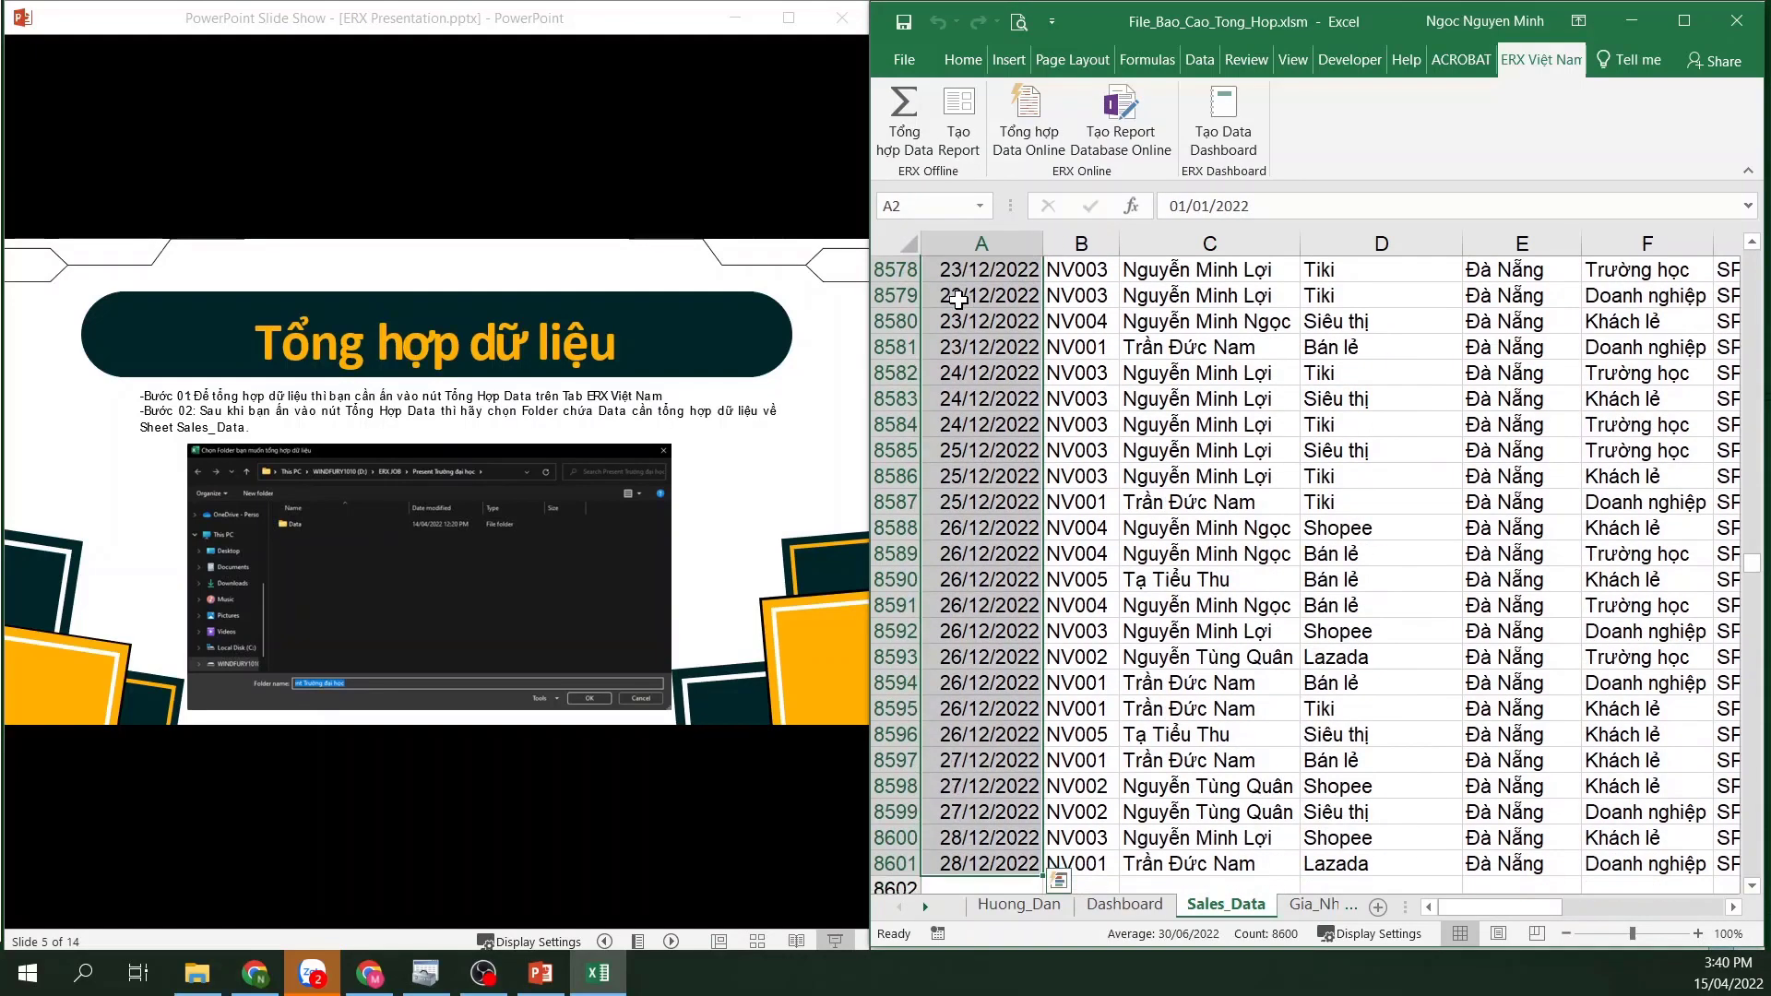
pyautogui.moveTo(1752, 563); pyautogui.dragTo(1753, 245)
pyautogui.click(1010, 379)
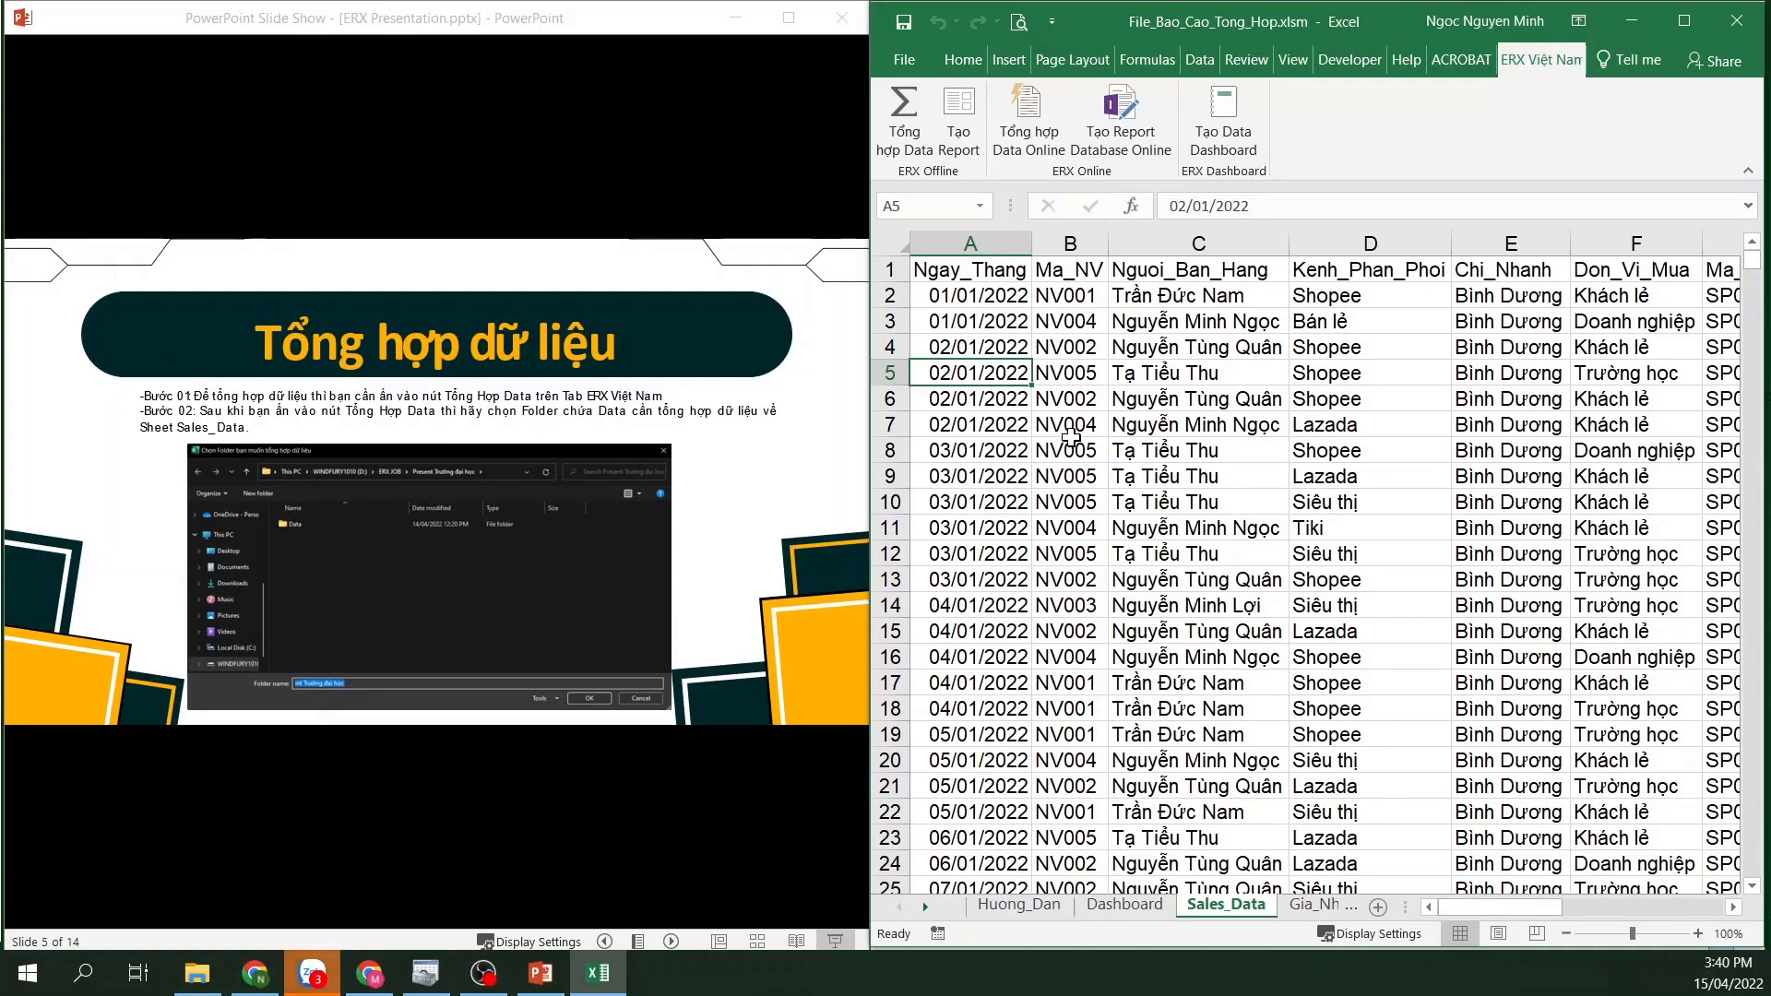
pyautogui.click(1133, 430)
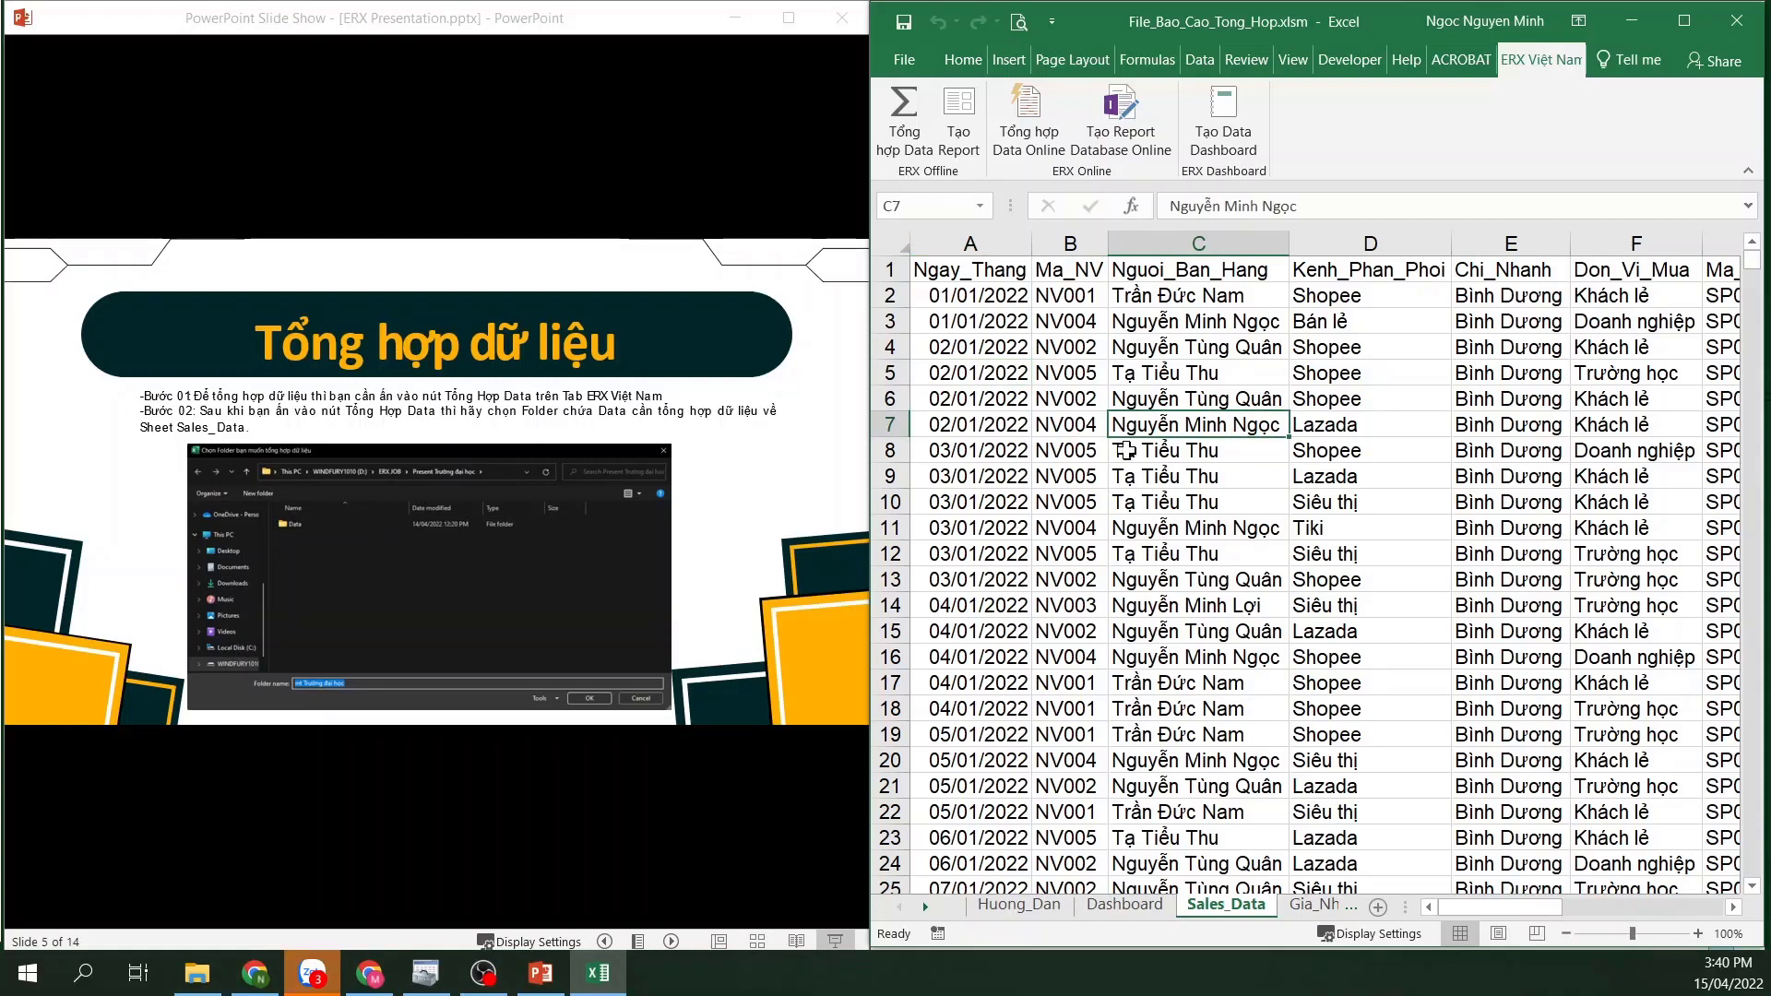
pyautogui.click(1051, 451)
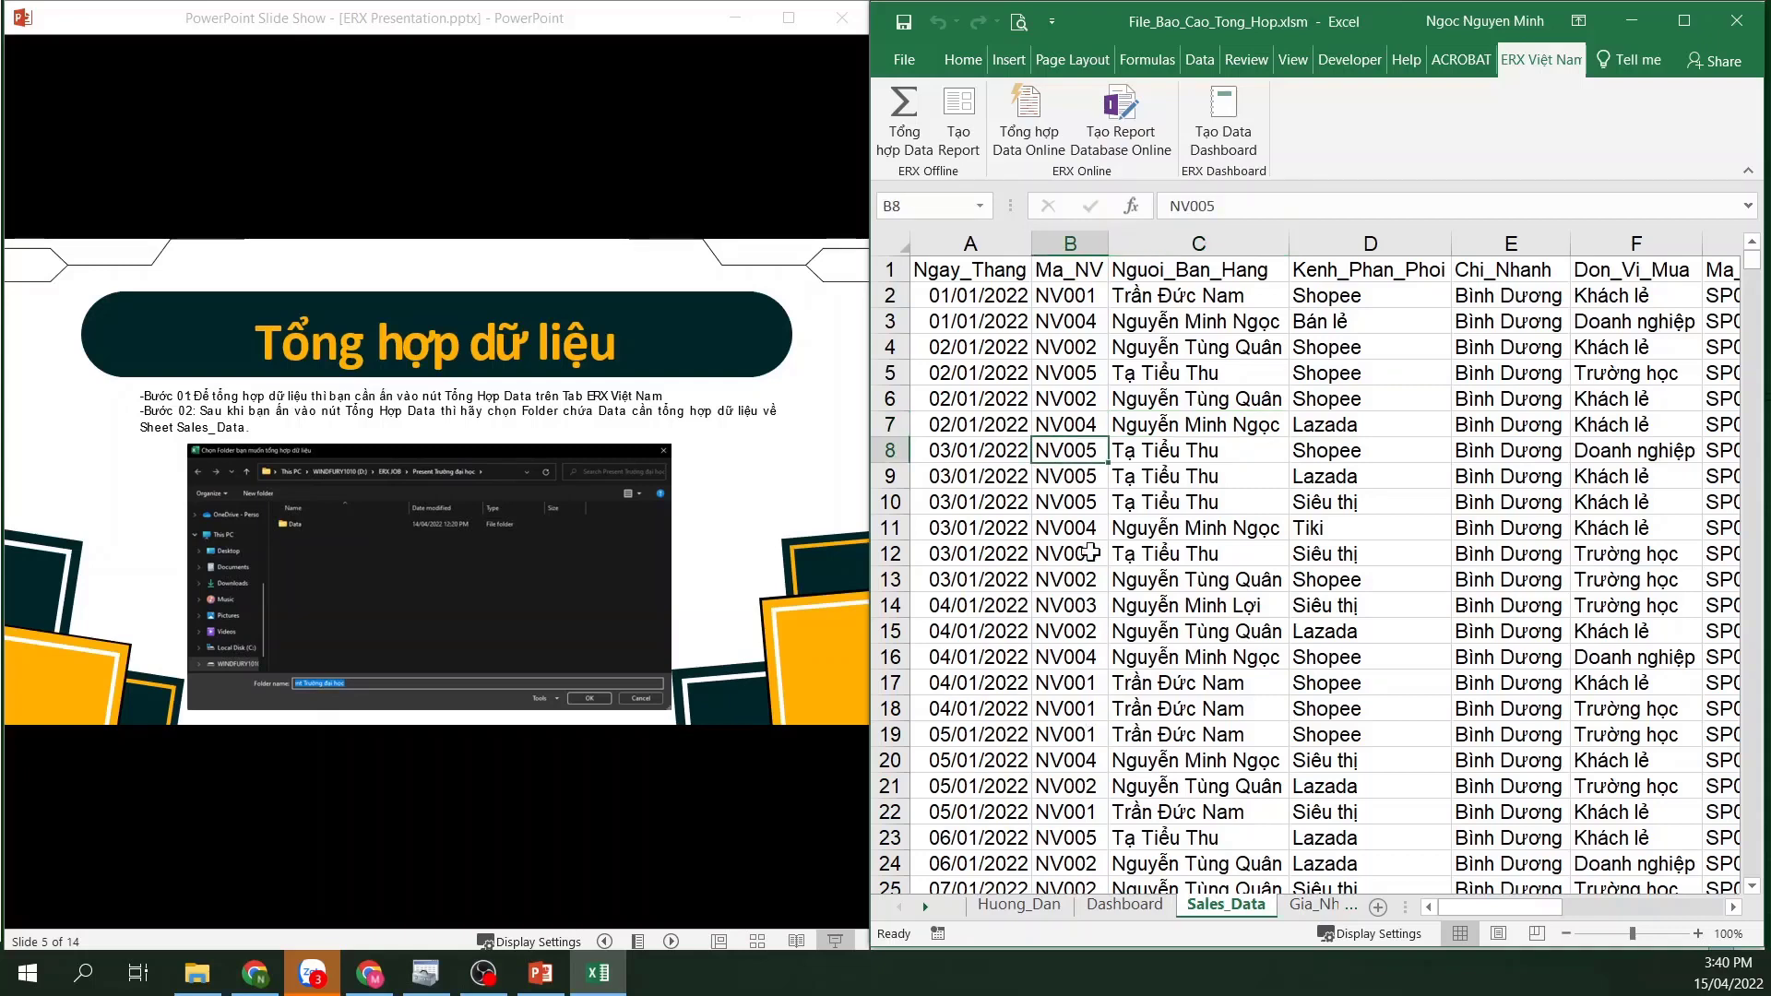
pyautogui.click(1064, 417)
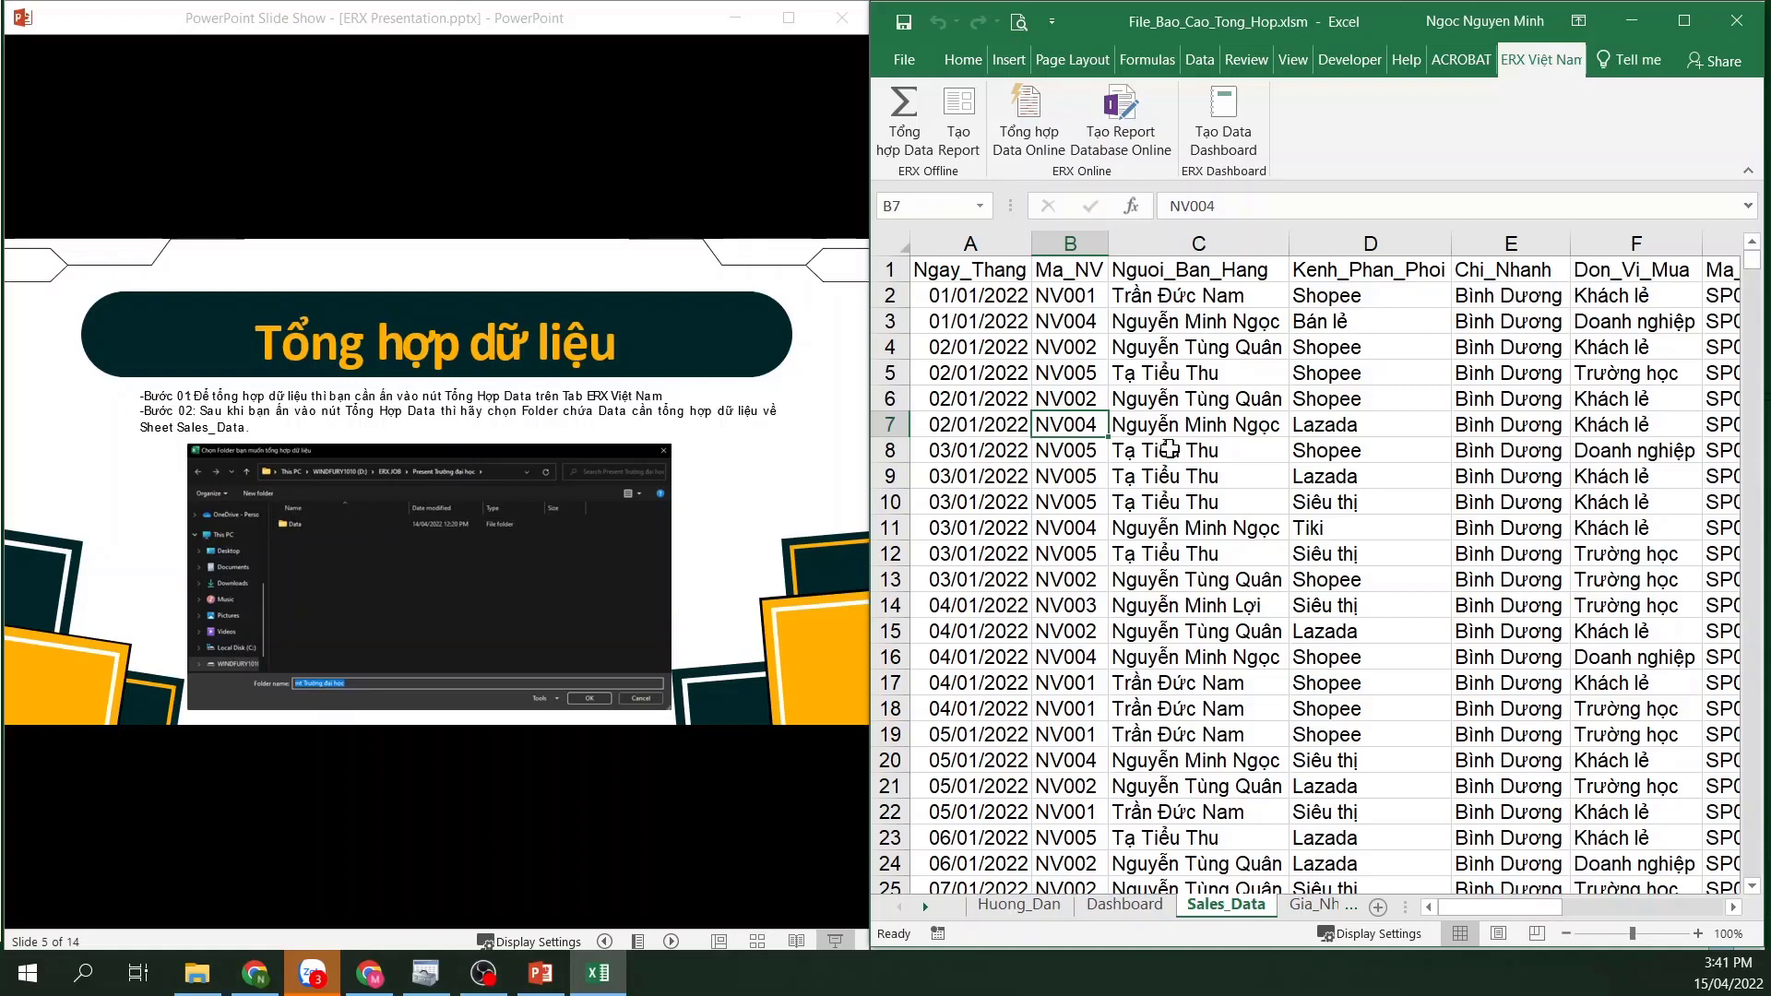
pyautogui.click(1020, 508)
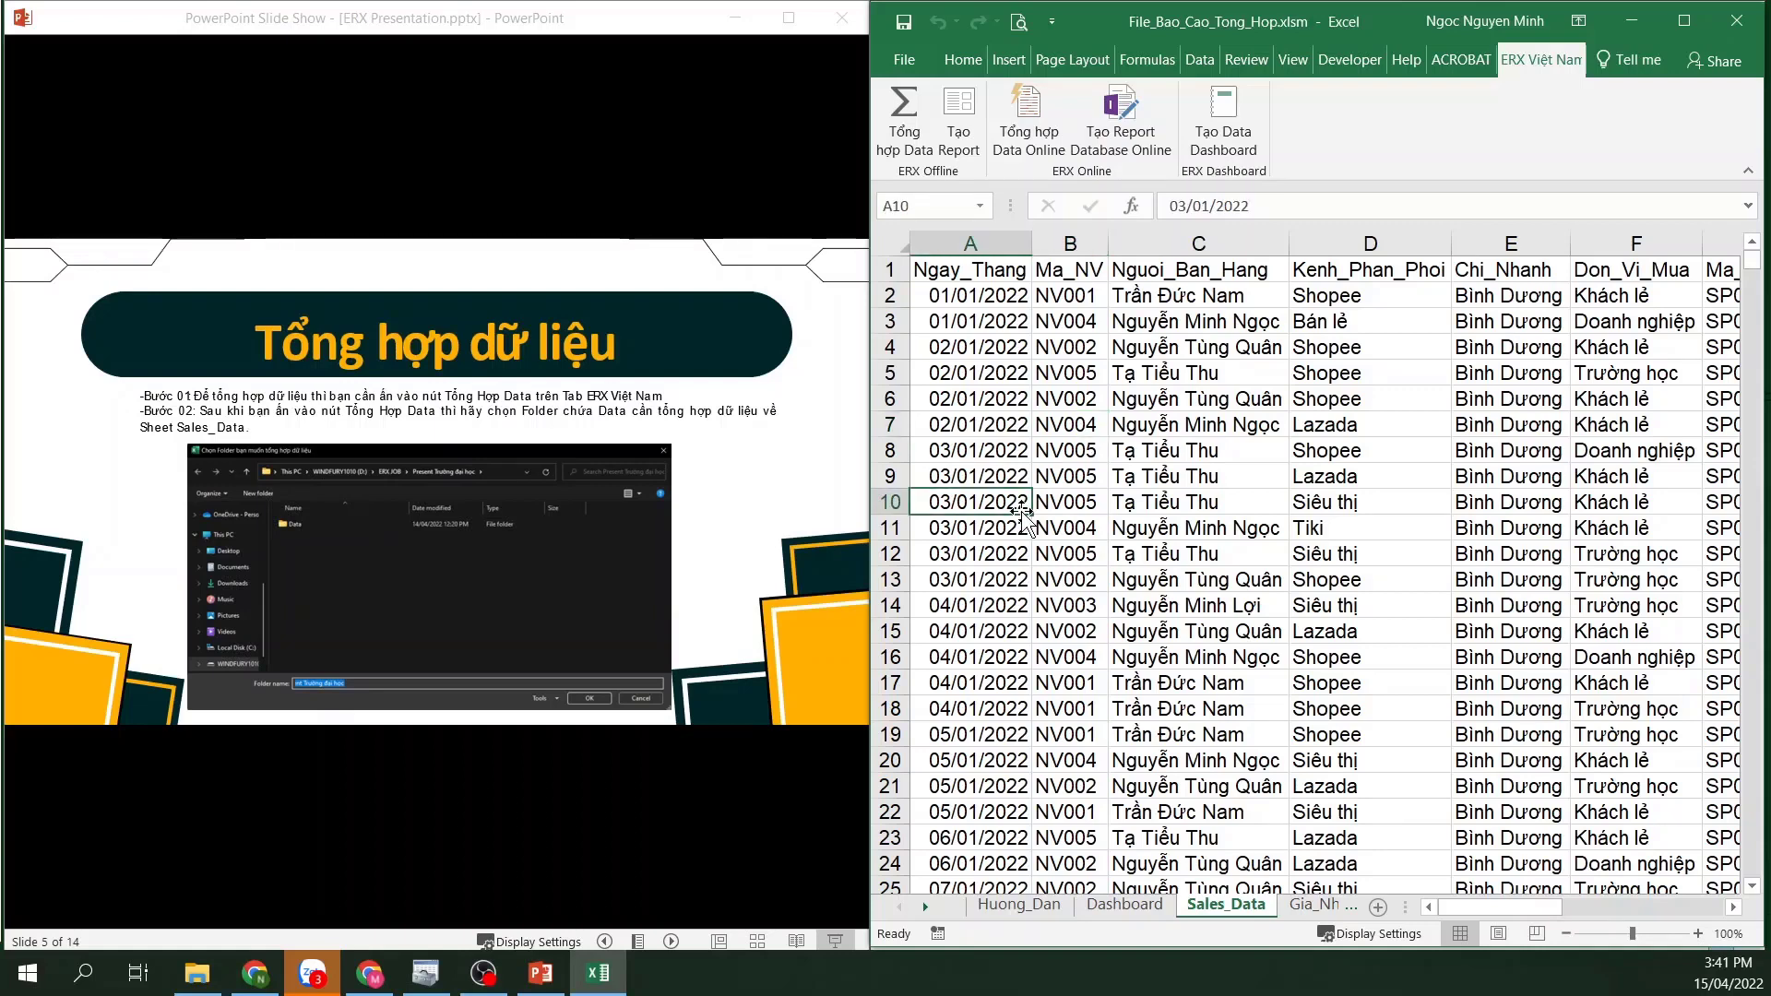
pyautogui.click(1084, 402)
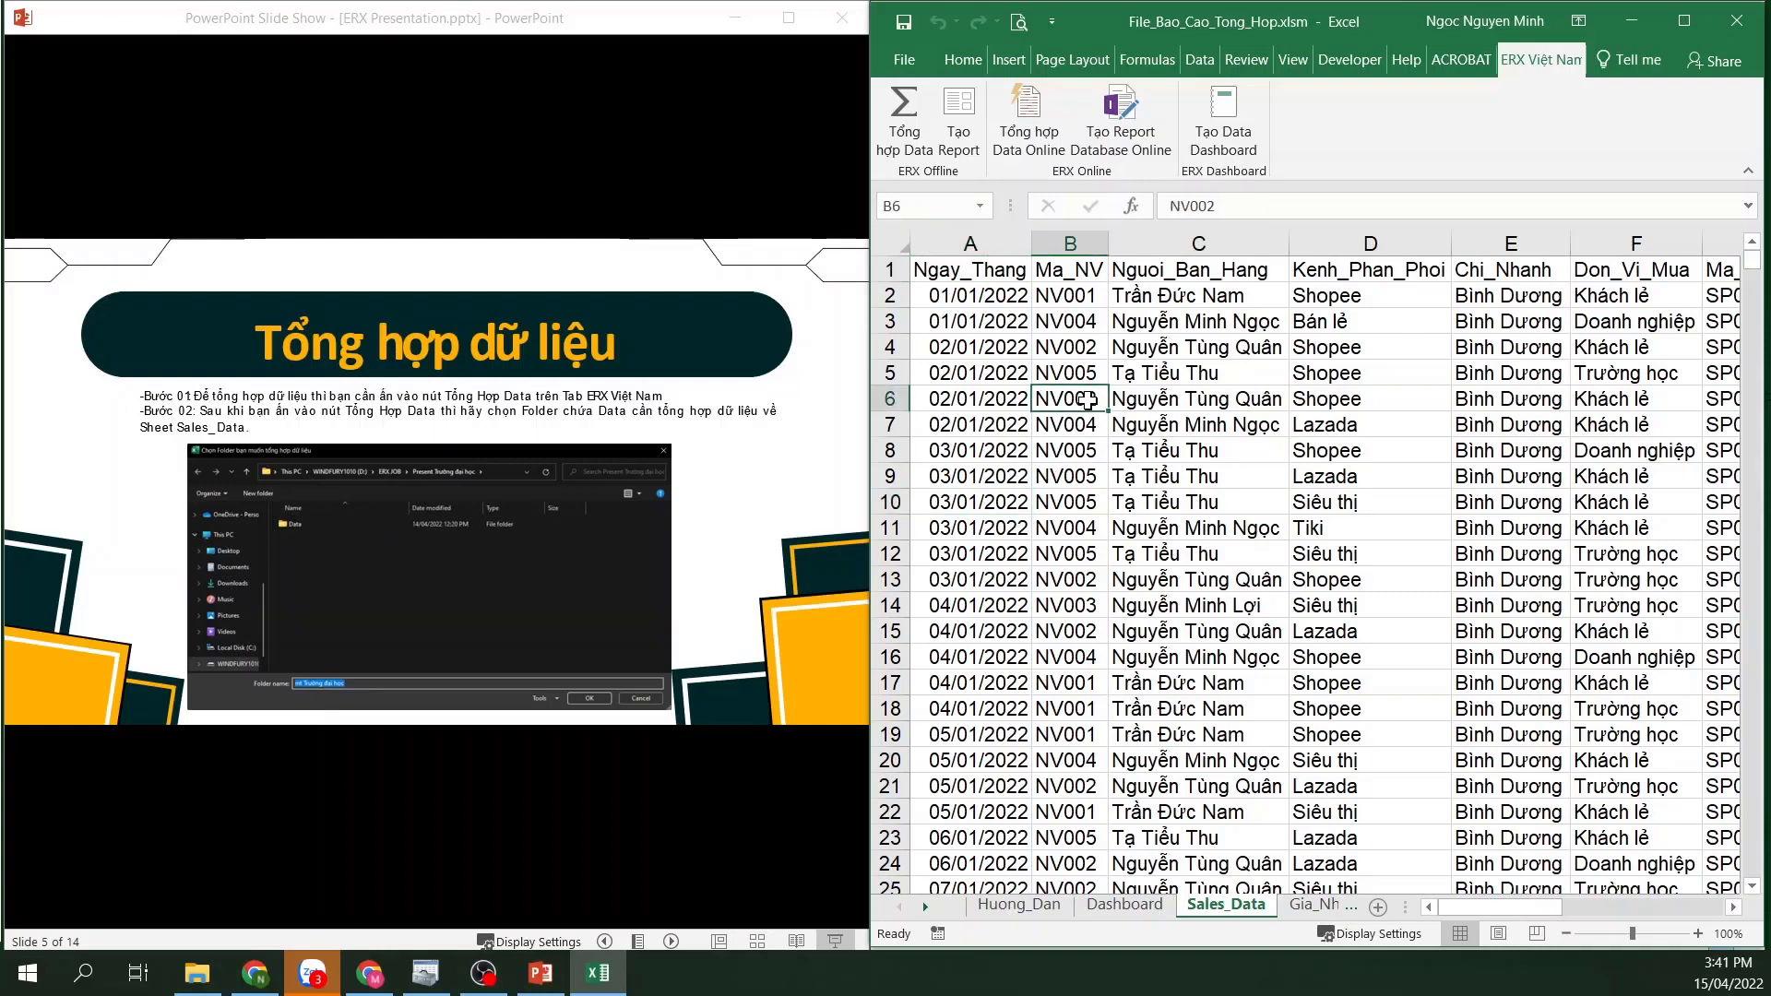
# Advance the slide show to slide 8, 'Tạo Report tự động'
pyautogui.click(544, 478)
pyautogui.click(544, 478)
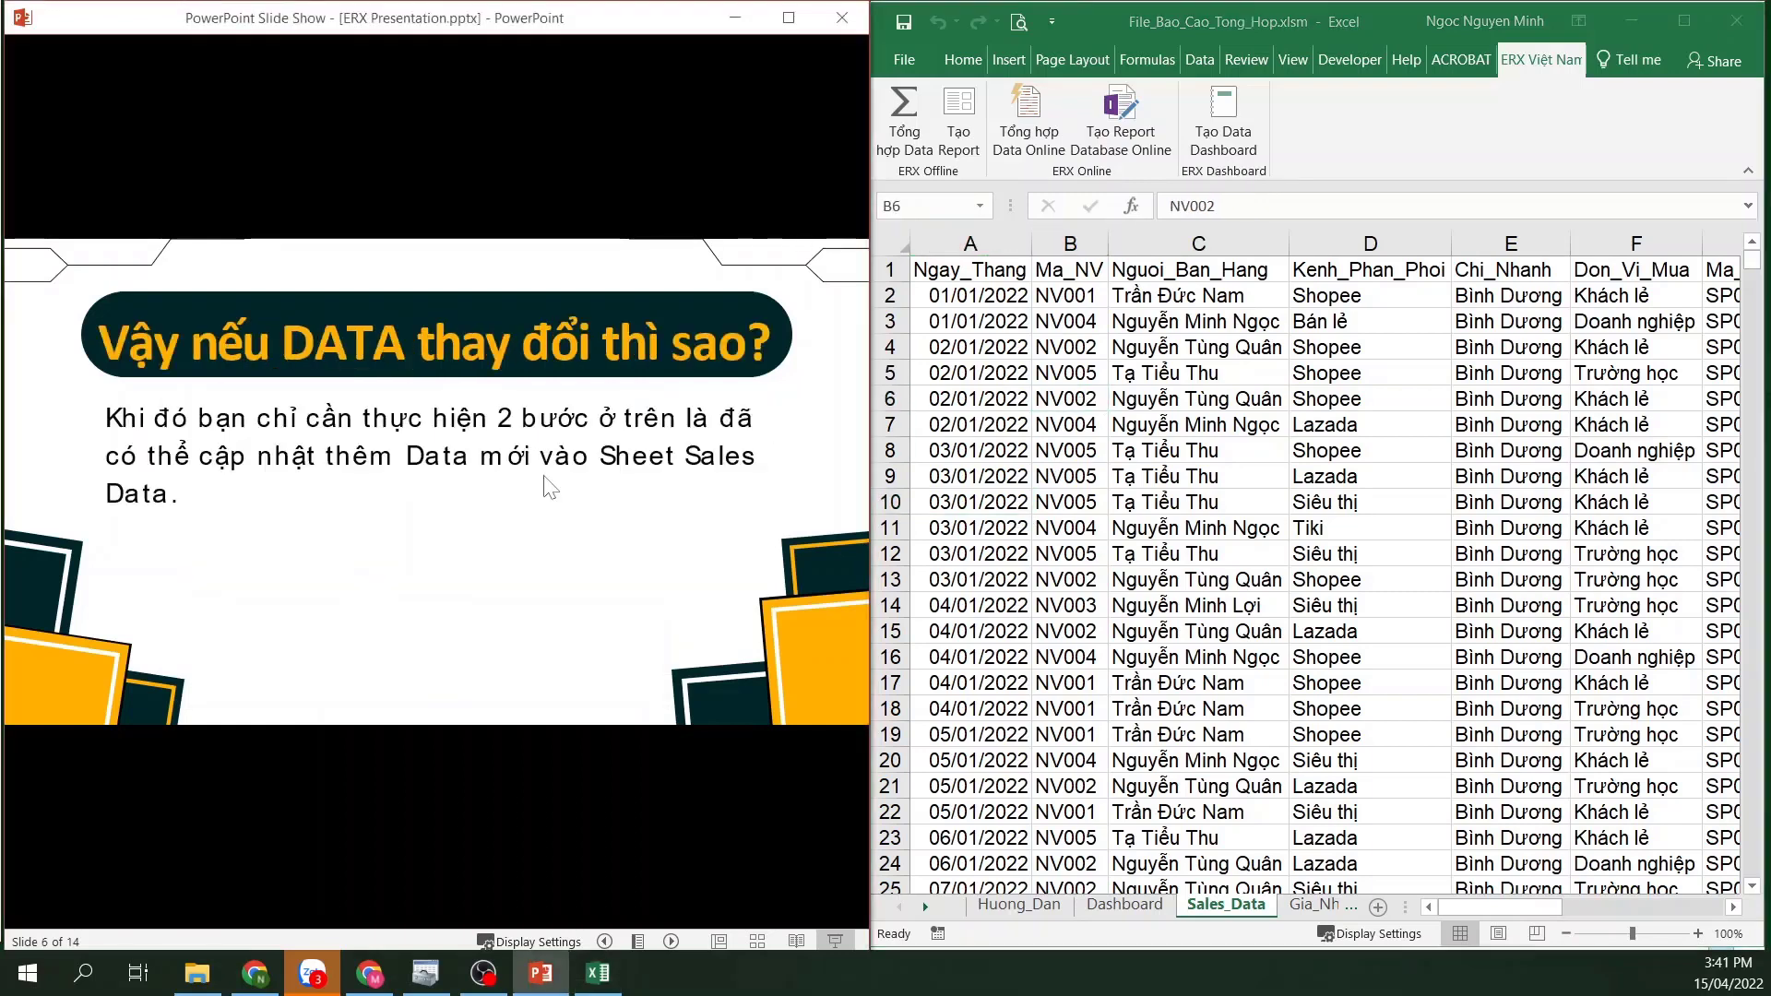
pyautogui.press('Right')
pyautogui.press('Right')
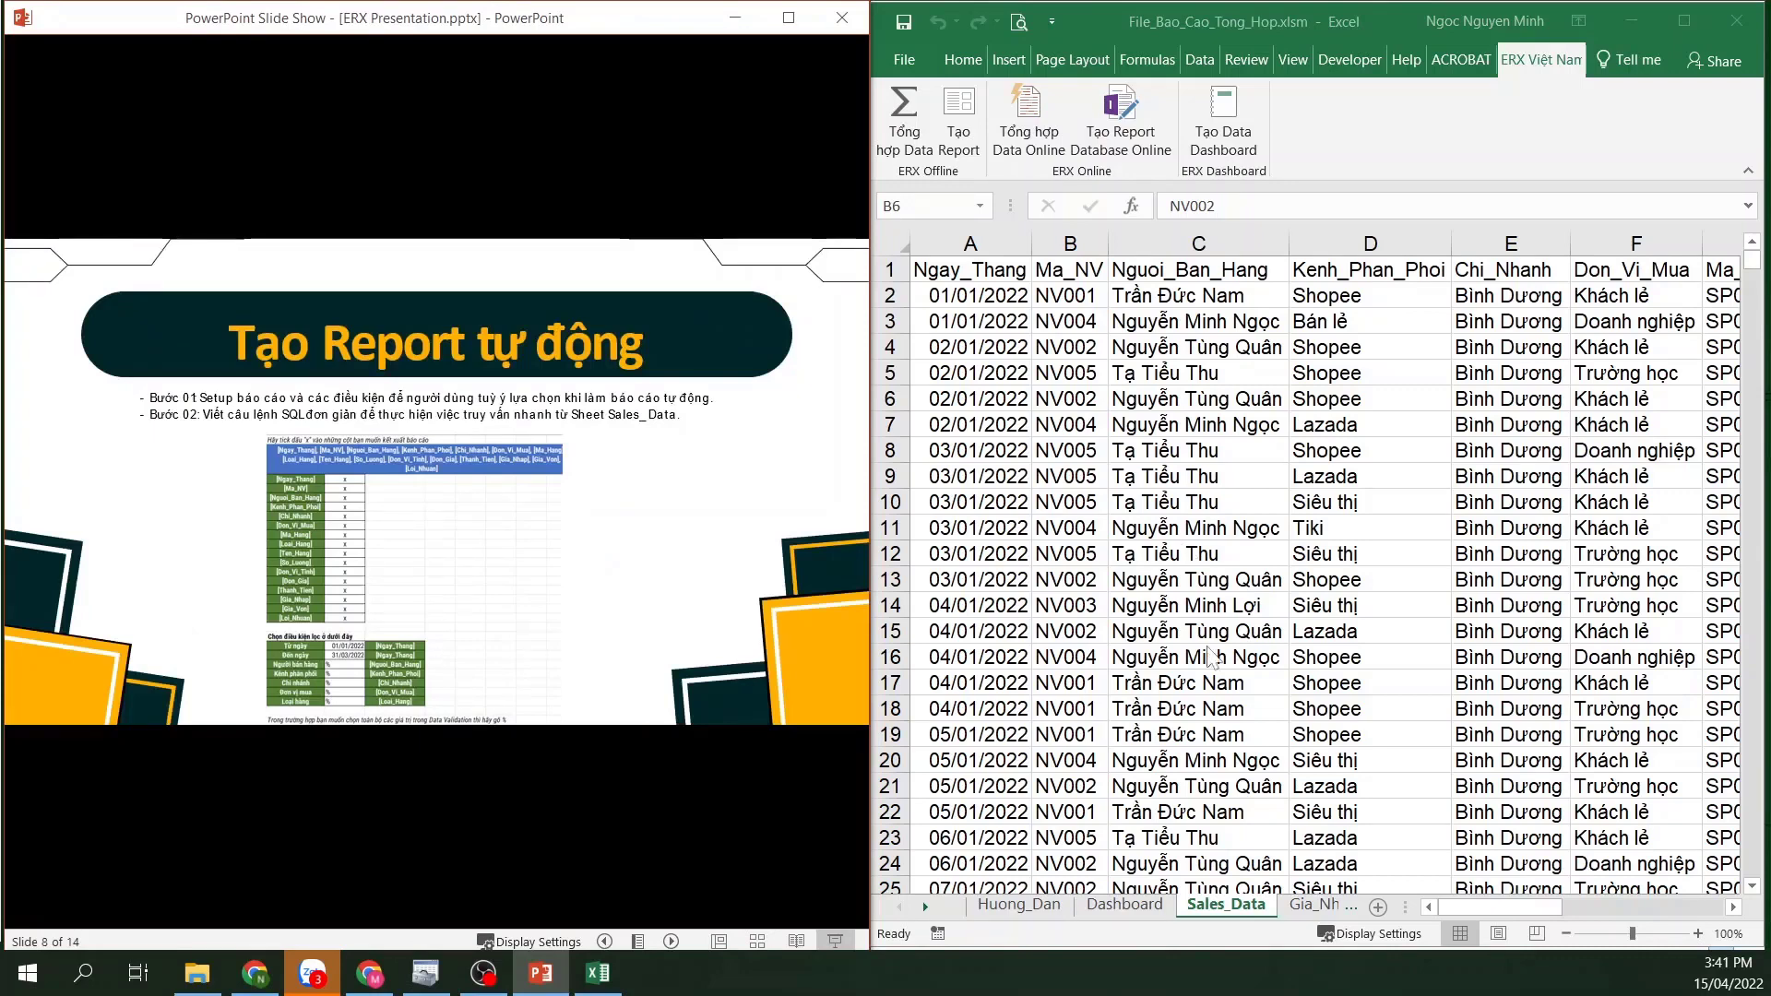
# Go to the Report sheet and review the export column names in A4:A19 and their x marks in B4:B19
pyautogui.click(1319, 906)
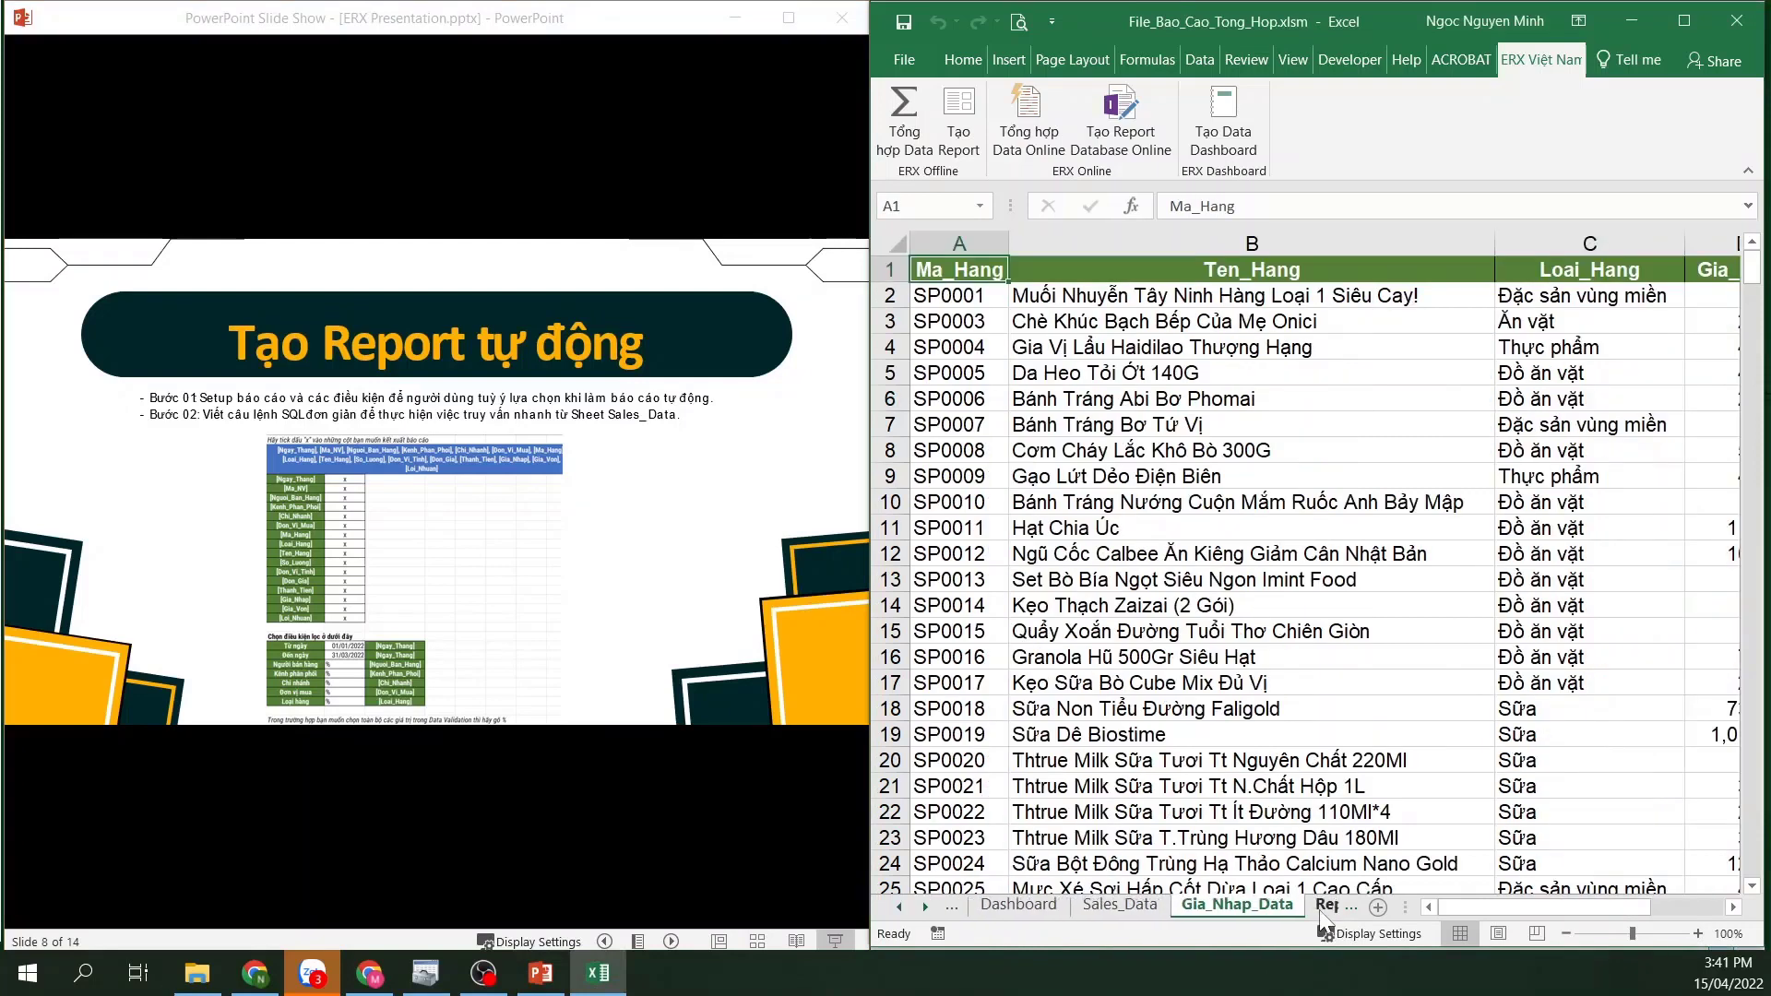
pyautogui.hotkey('ctrl', 'pagedown')
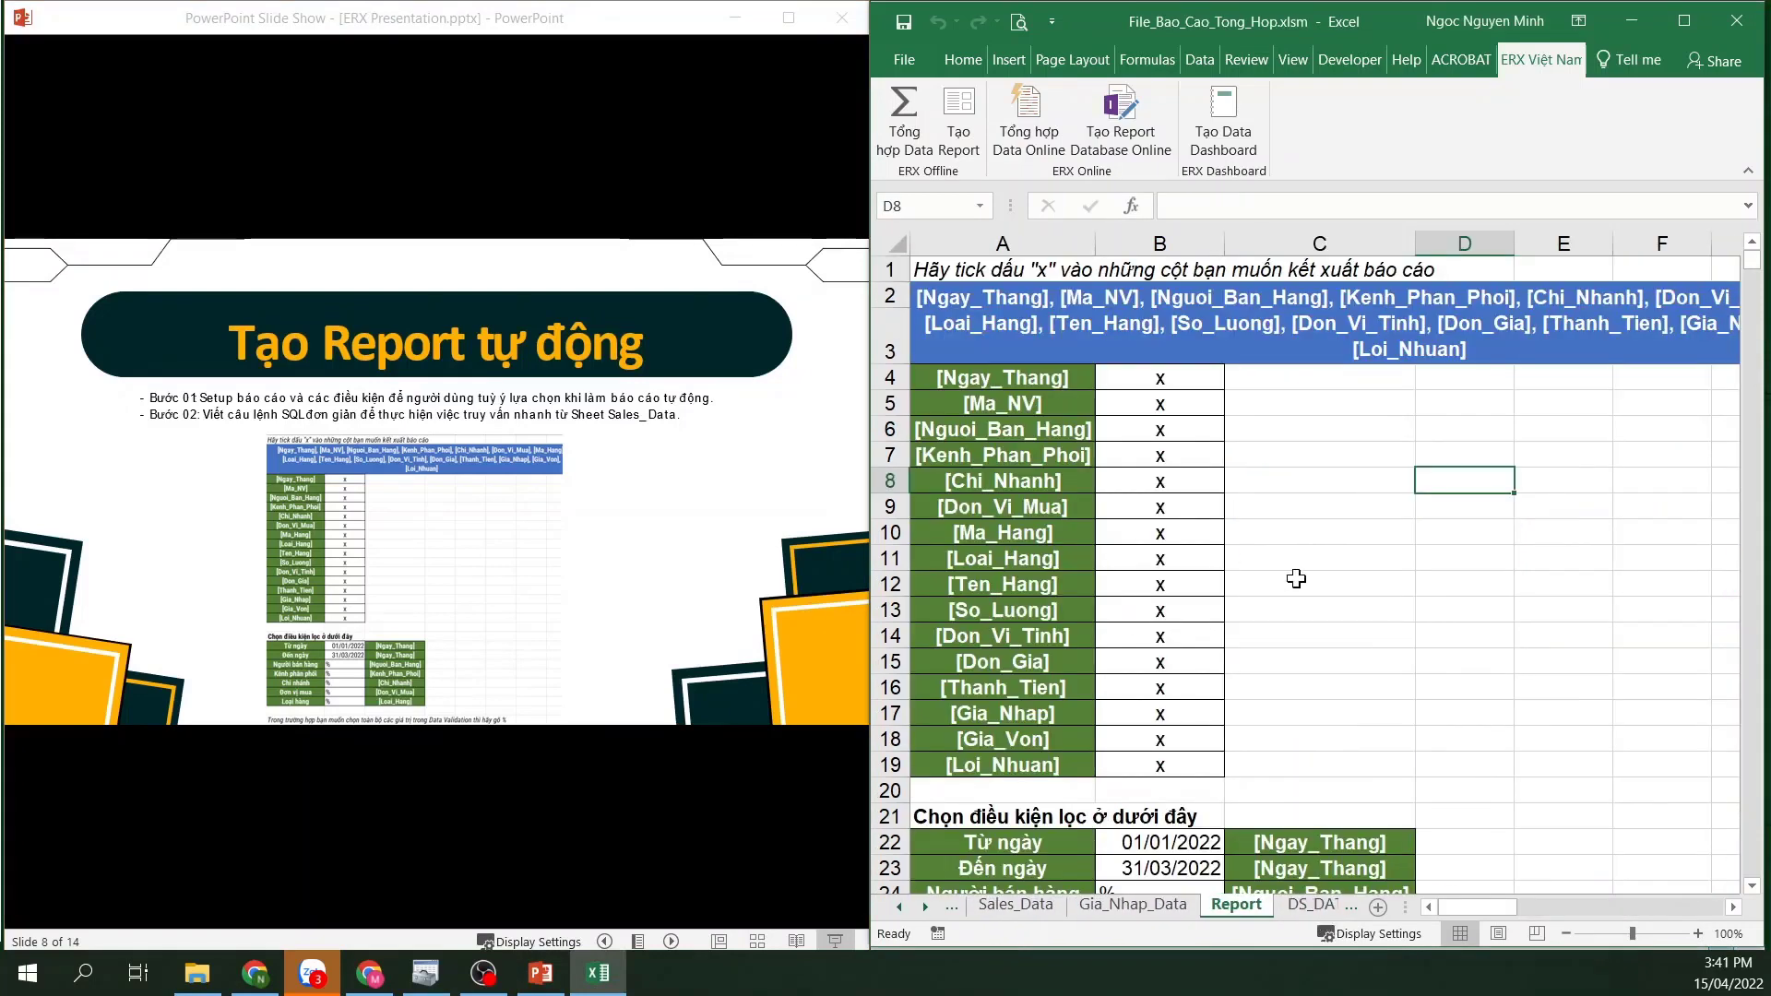
pyautogui.click(1342, 527)
pyautogui.moveTo(1056, 379); pyautogui.dragTo(1058, 768)
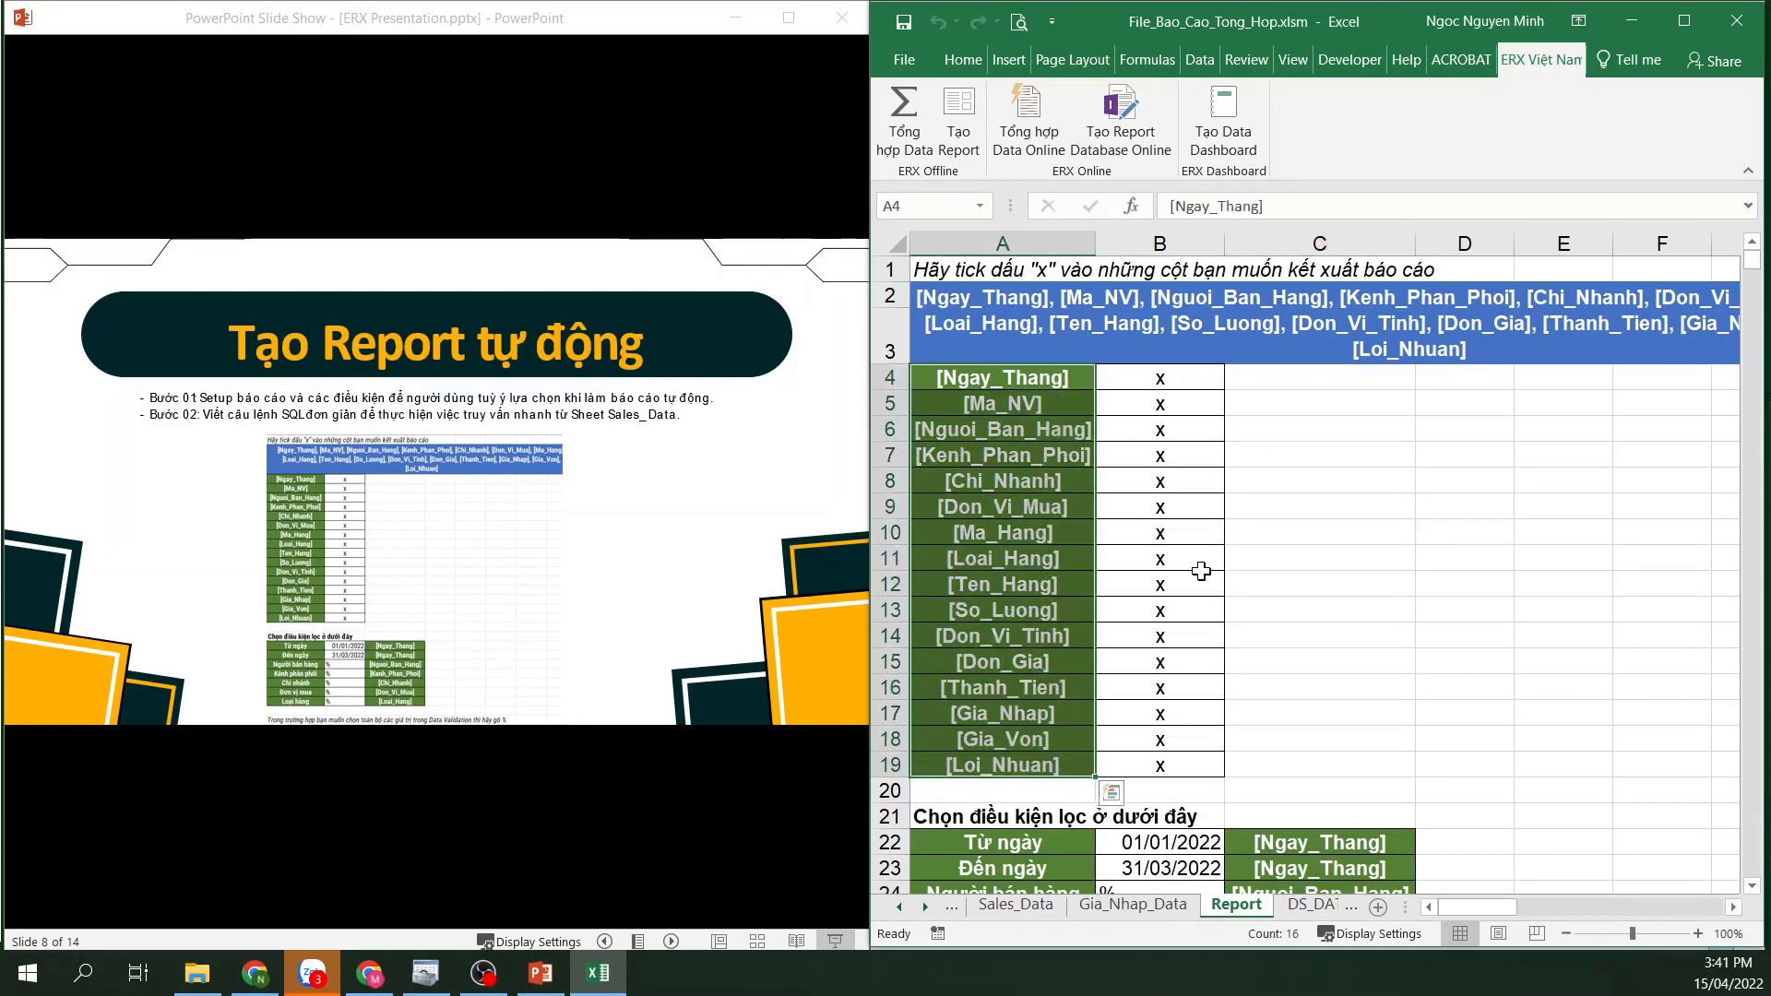
pyautogui.moveTo(1190, 380)
pyautogui.mouseDown()
pyautogui.moveTo(1157, 672)
pyautogui.moveTo(1167, 763)
pyautogui.mouseUp()
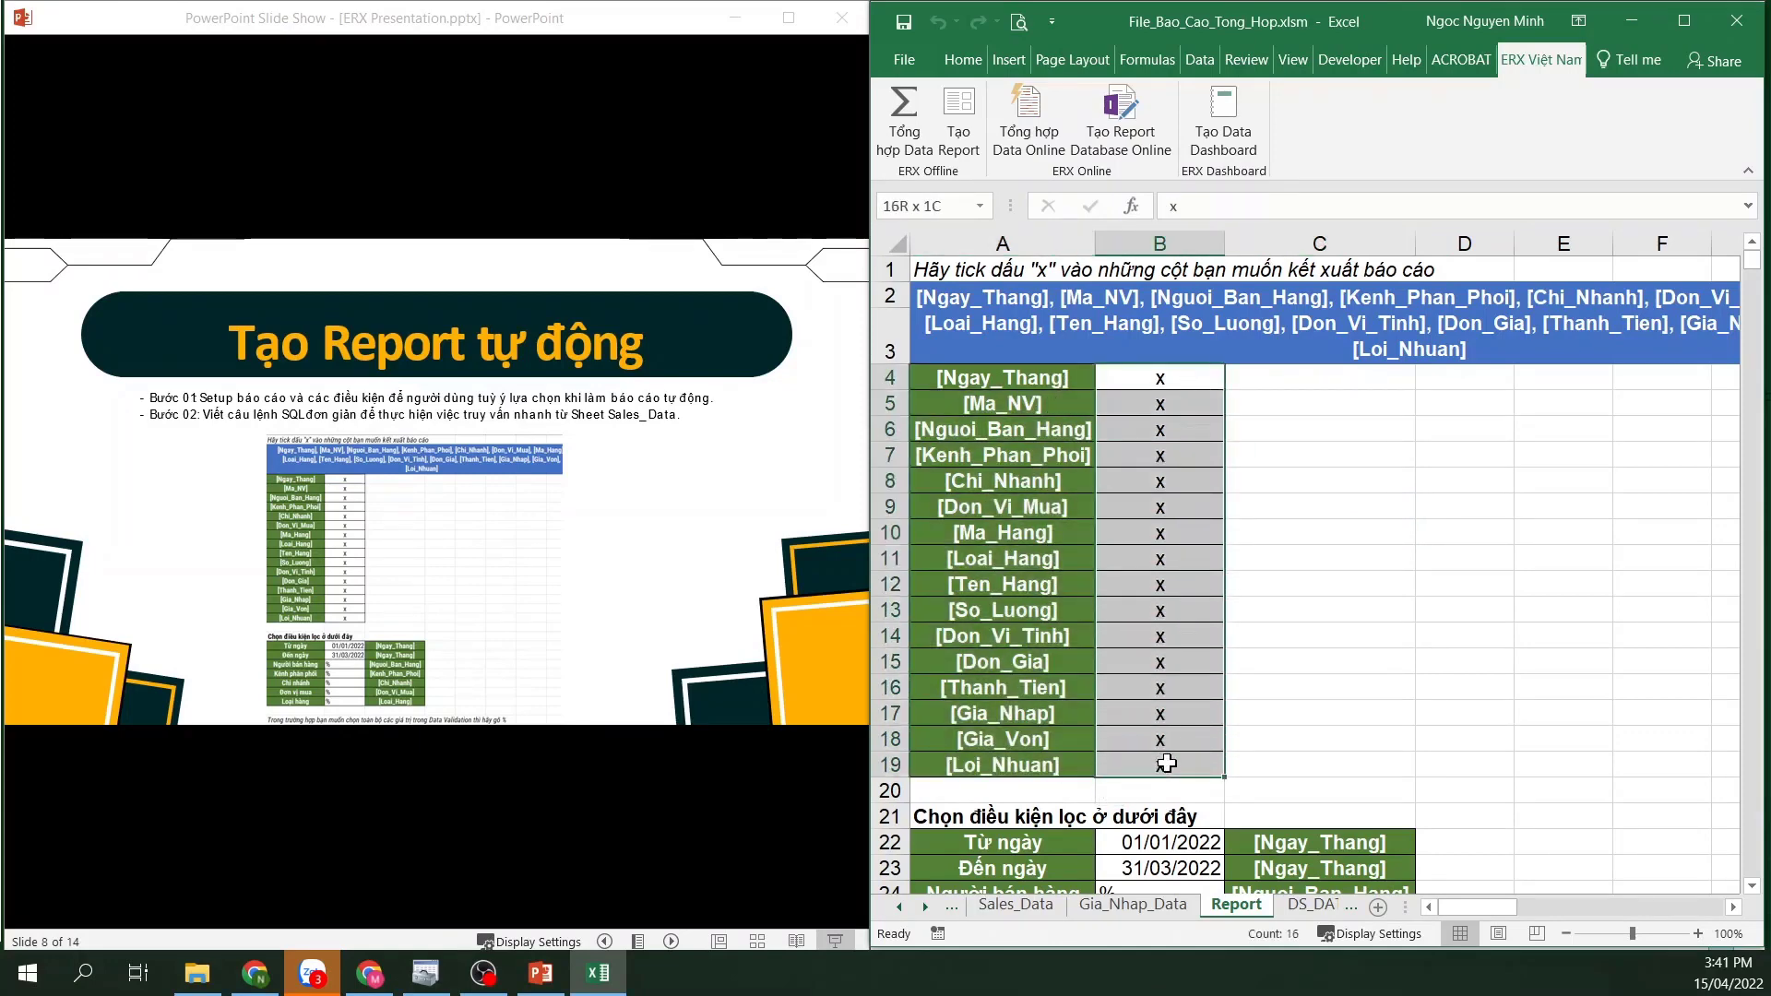
pyautogui.click(1306, 629)
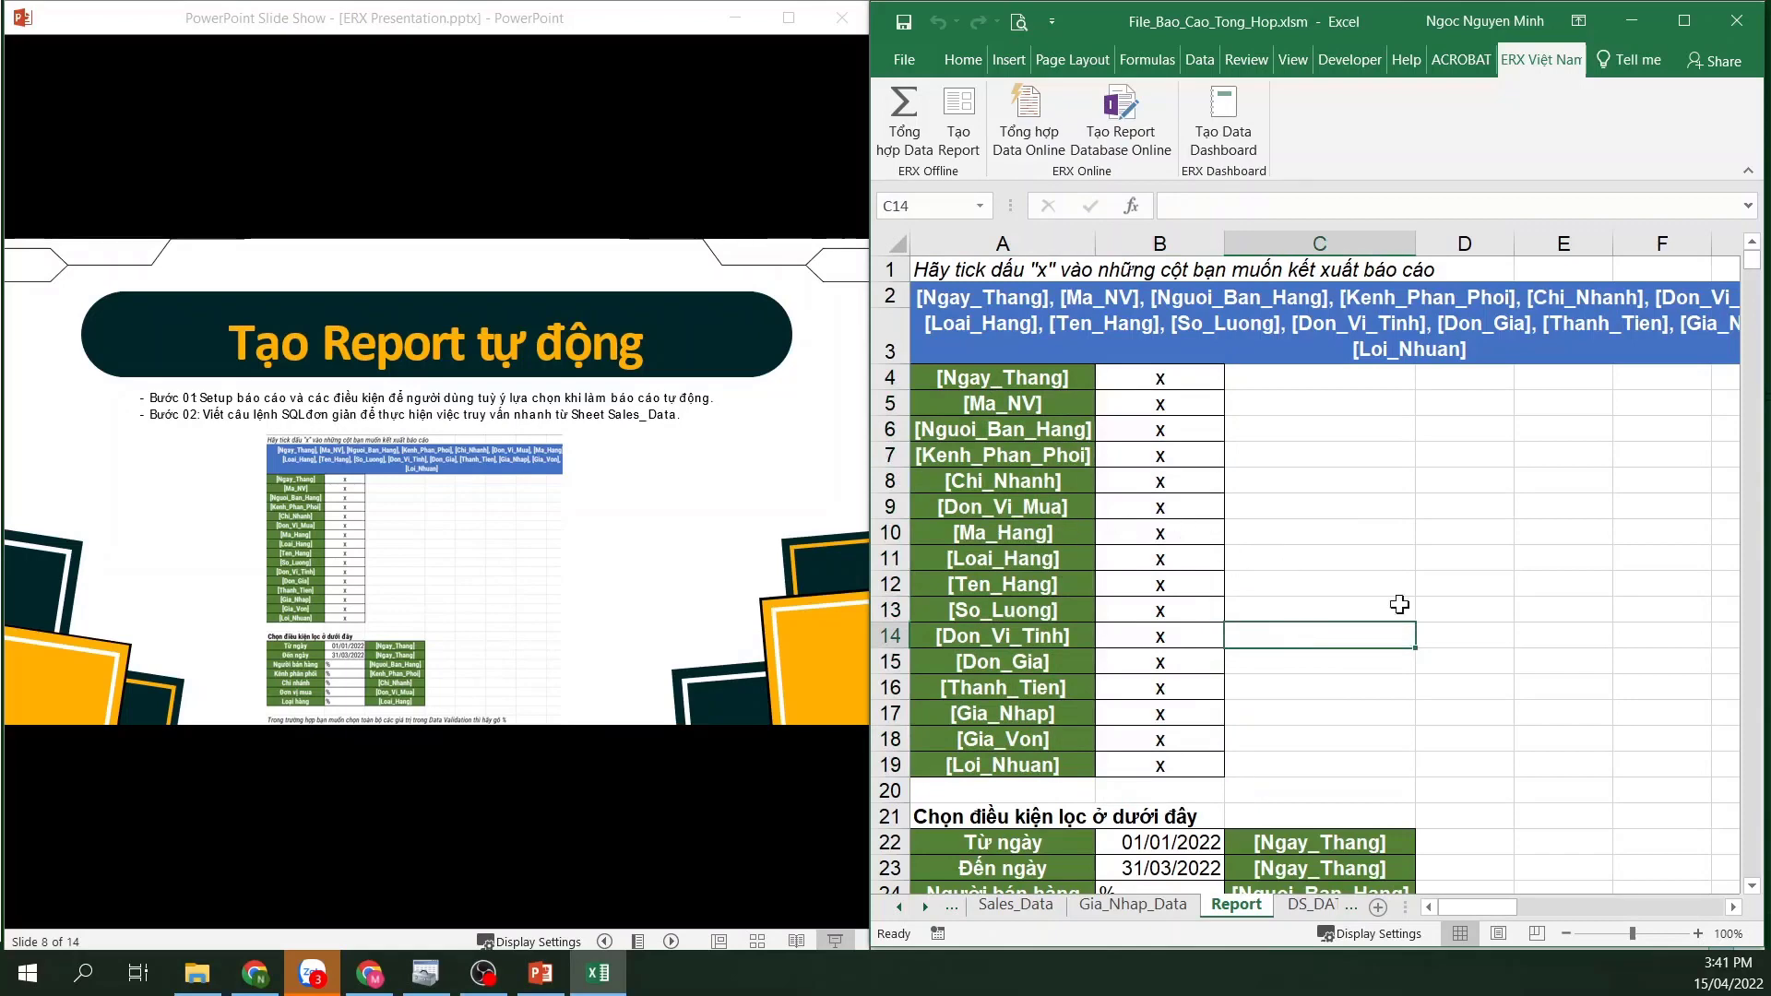
# Review the B22:B28 filter conditions, including the 01/01/2022–31/03/2022 dates and the B24 salesperson list
pyautogui.scroll(-1, 1221, 650)
pyautogui.scroll(-1, 1221, 654)
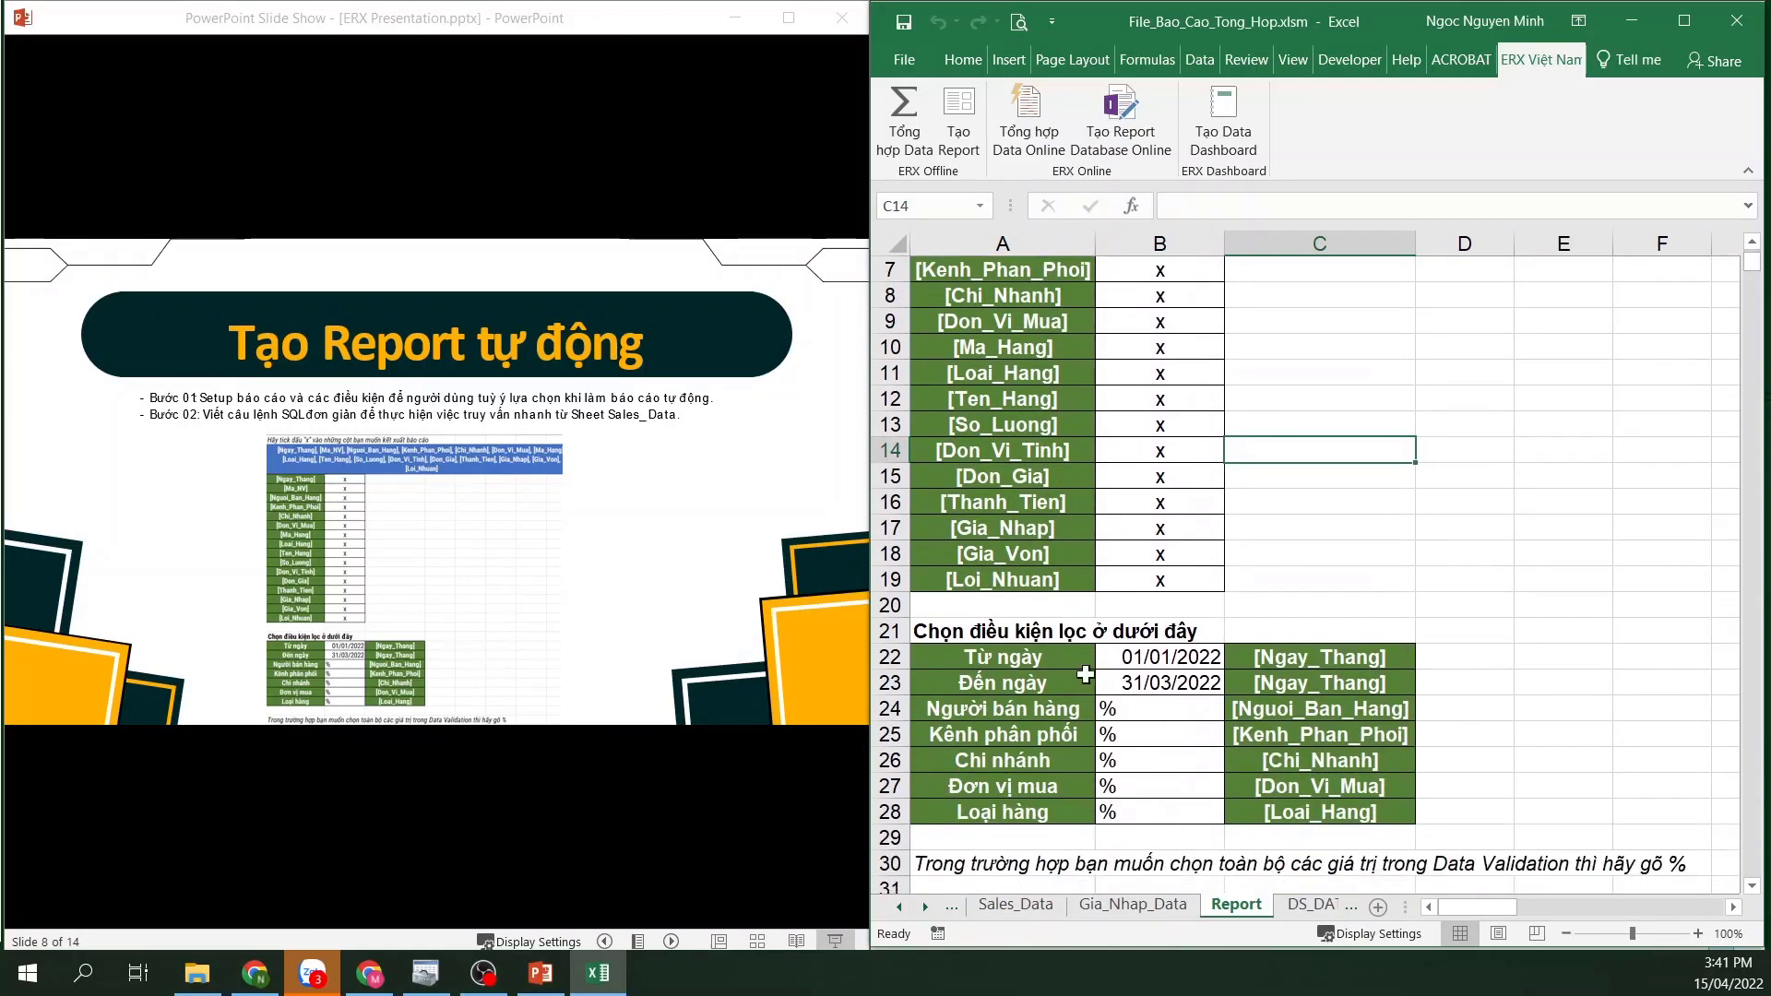
pyautogui.moveTo(1183, 657); pyautogui.dragTo(1185, 810)
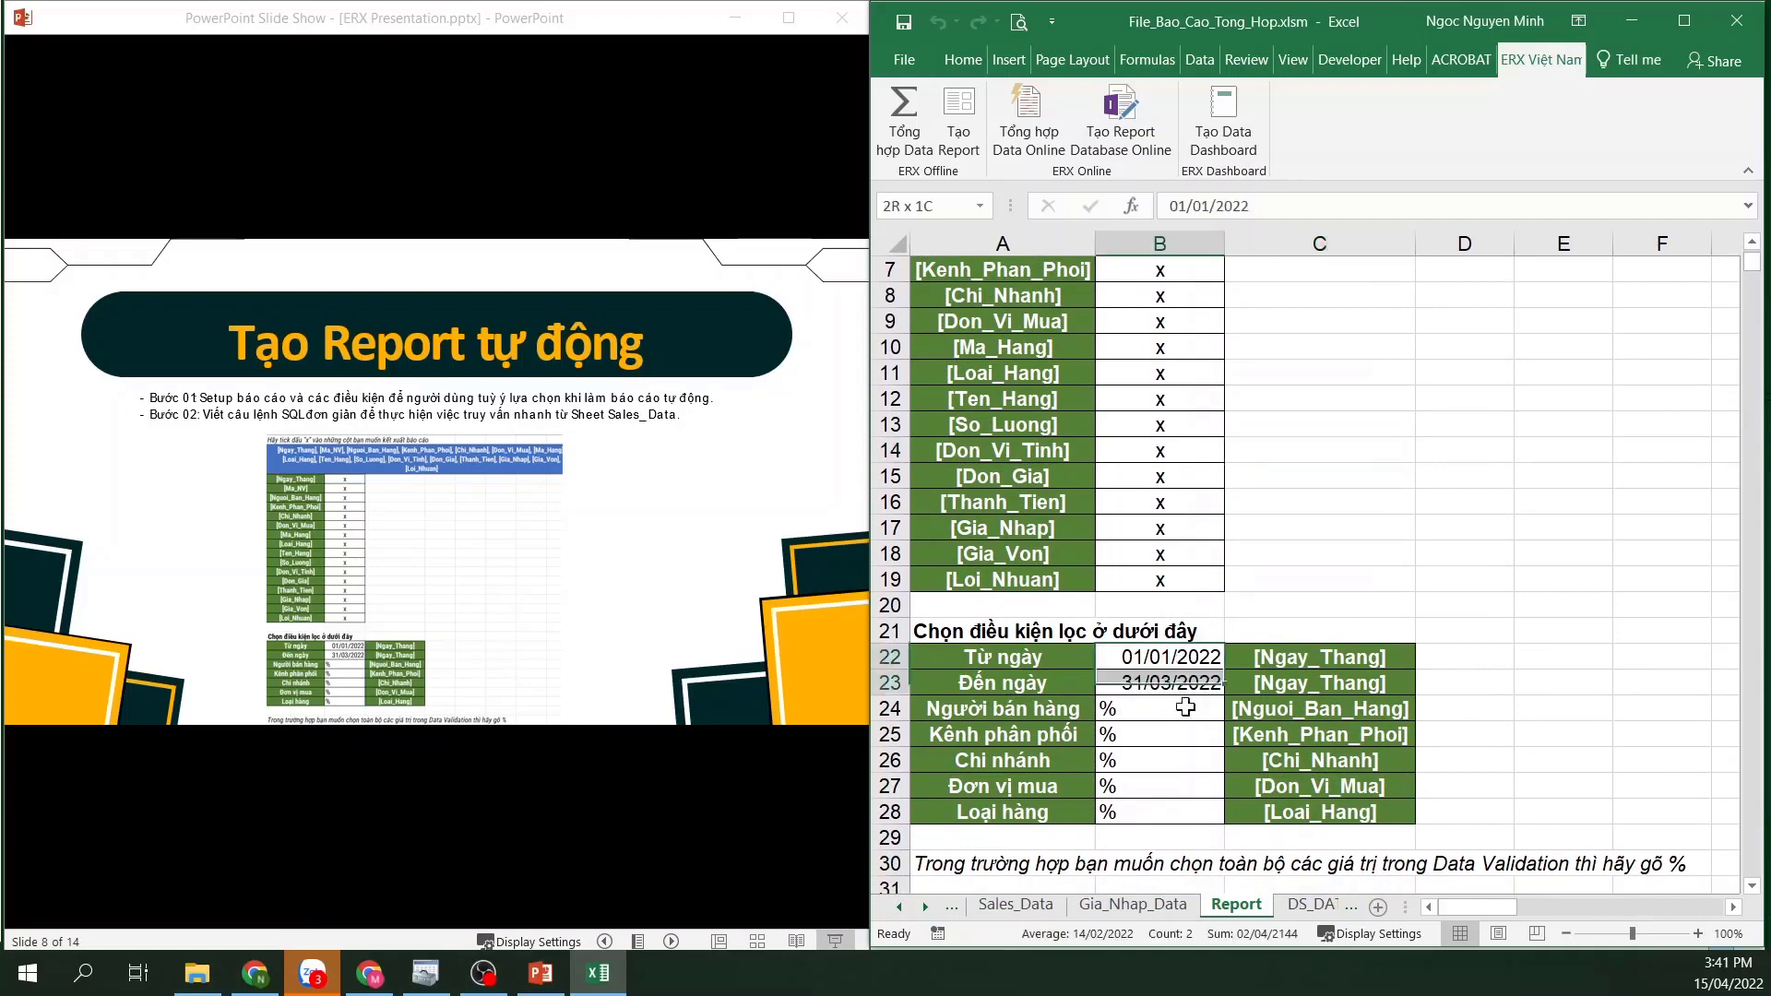
pyautogui.click(1020, 741)
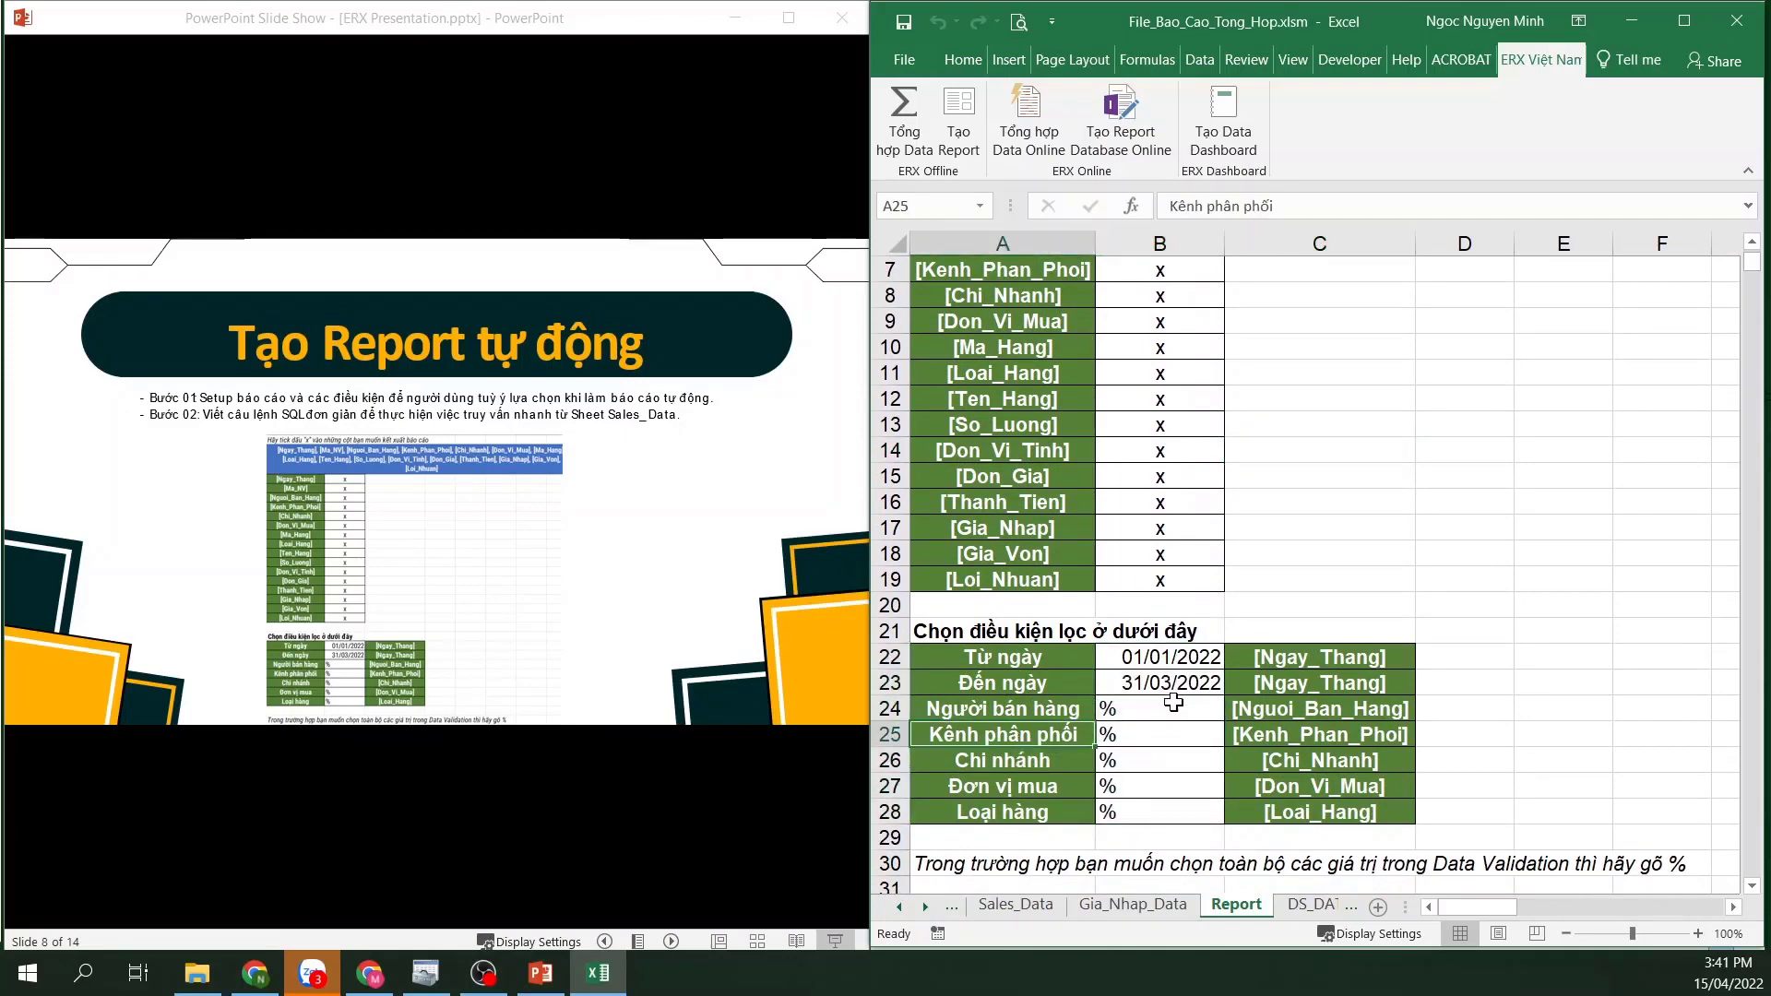
pyautogui.moveTo(1179, 657); pyautogui.dragTo(1180, 683)
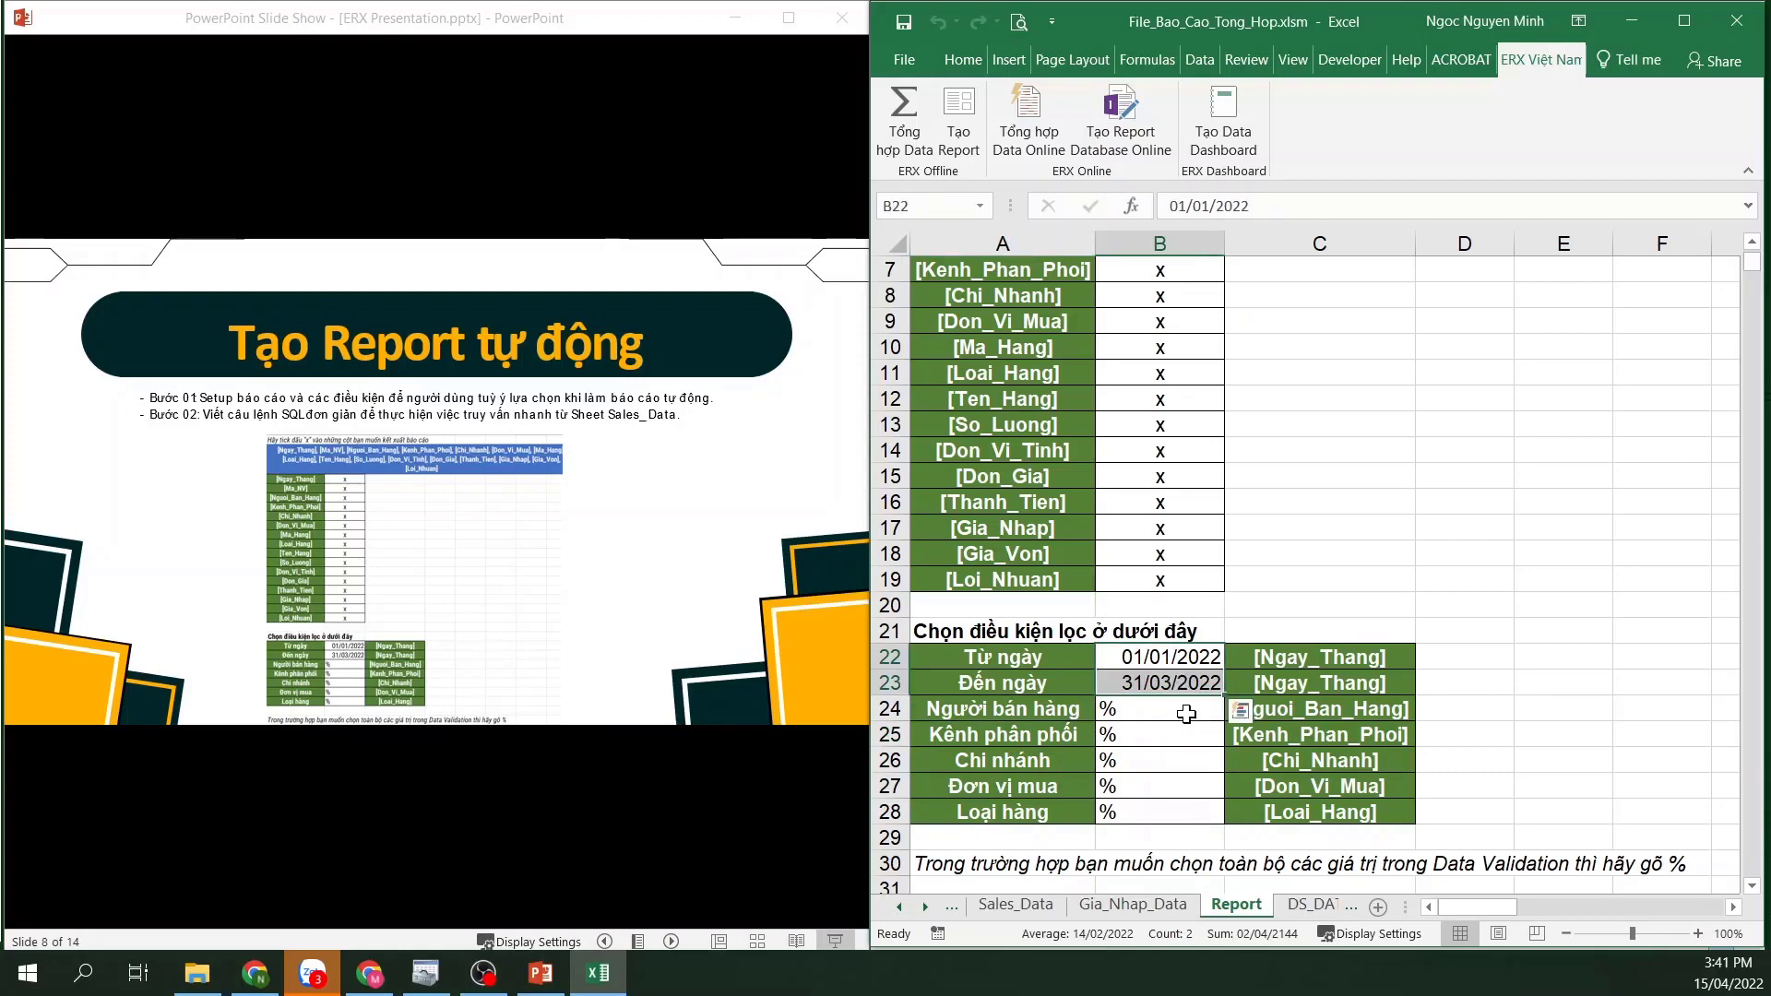
pyautogui.click(1199, 716)
pyautogui.click(1232, 711)
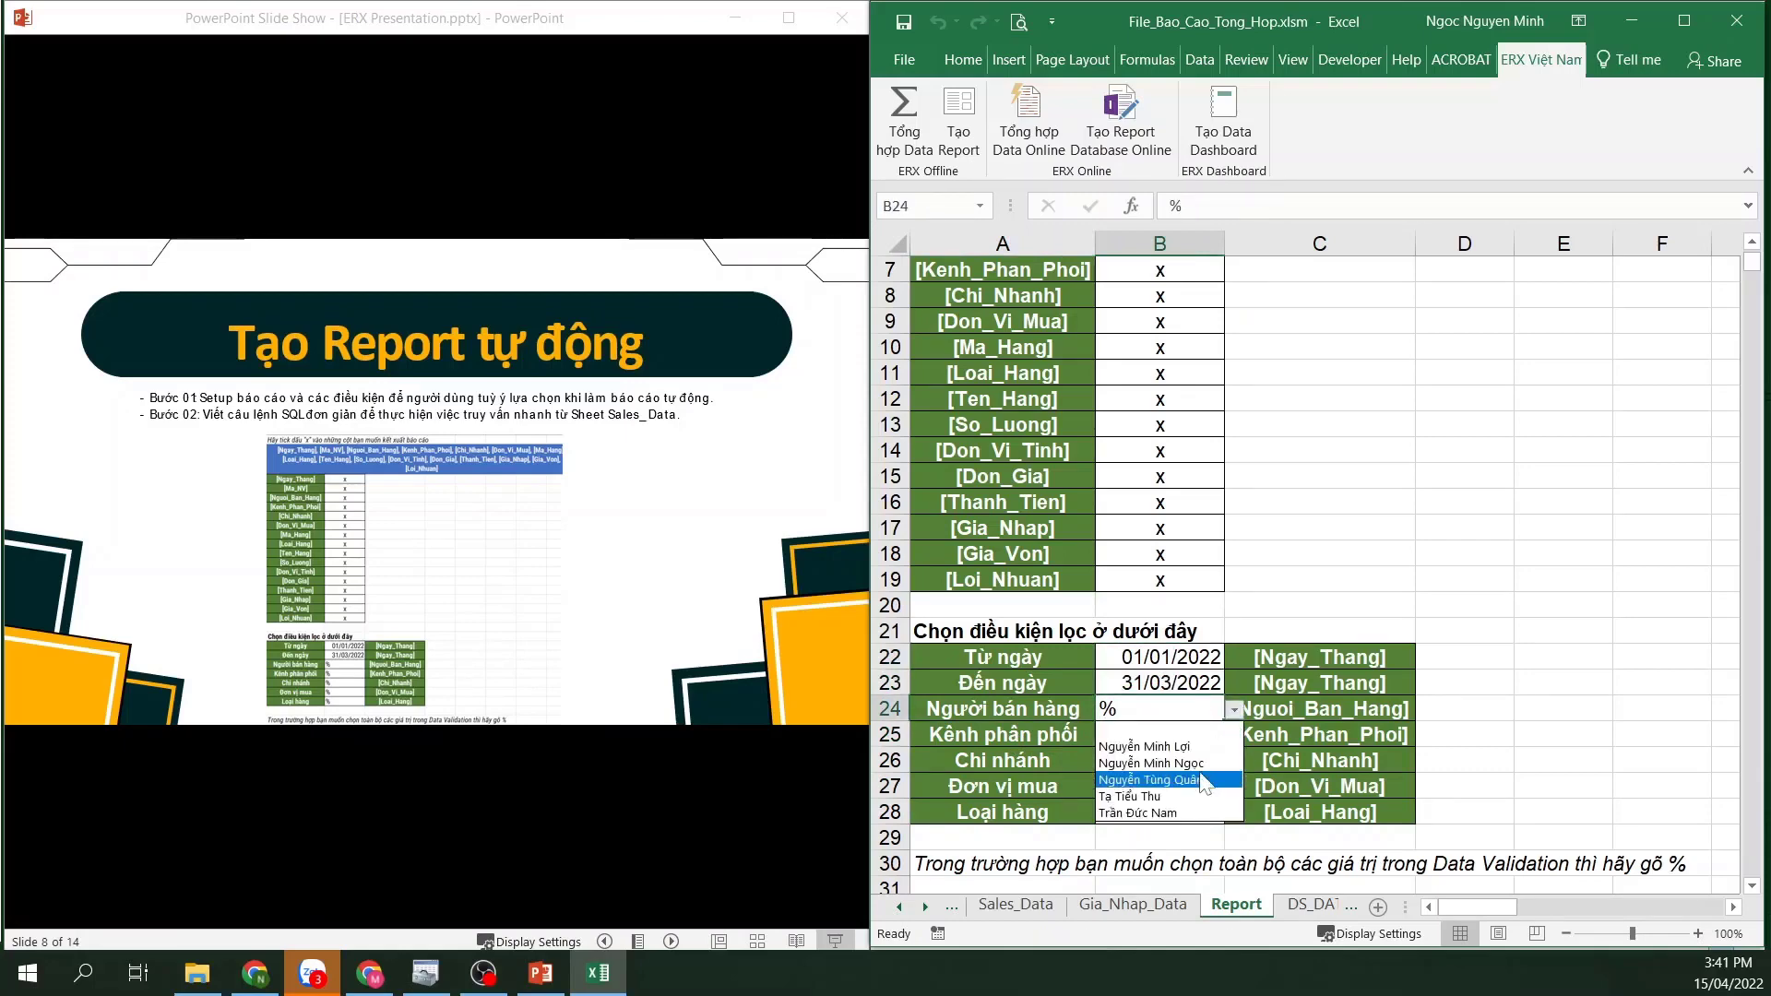
pyautogui.press('Escape')
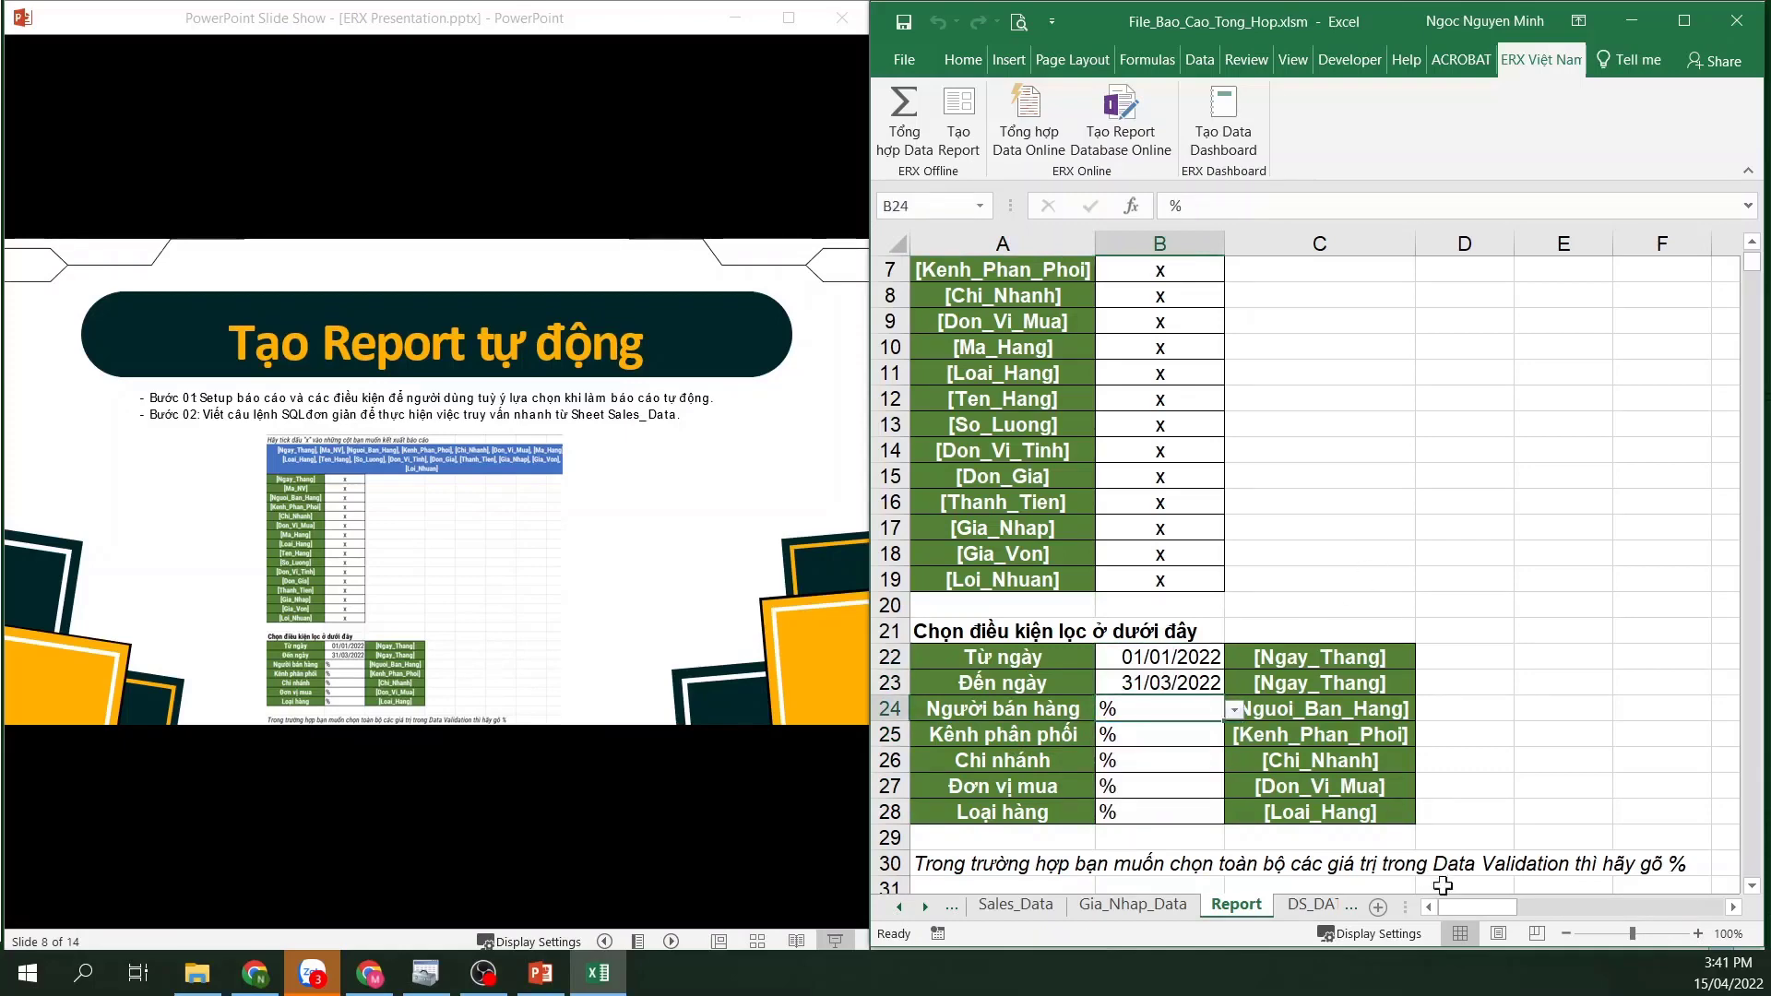
pyautogui.moveTo(1480, 909); pyautogui.dragTo(1609, 916)
# Maximize Excel and delete the x in B8 so Chi_Nhanh is left out of the export
pyautogui.click(1684, 20)
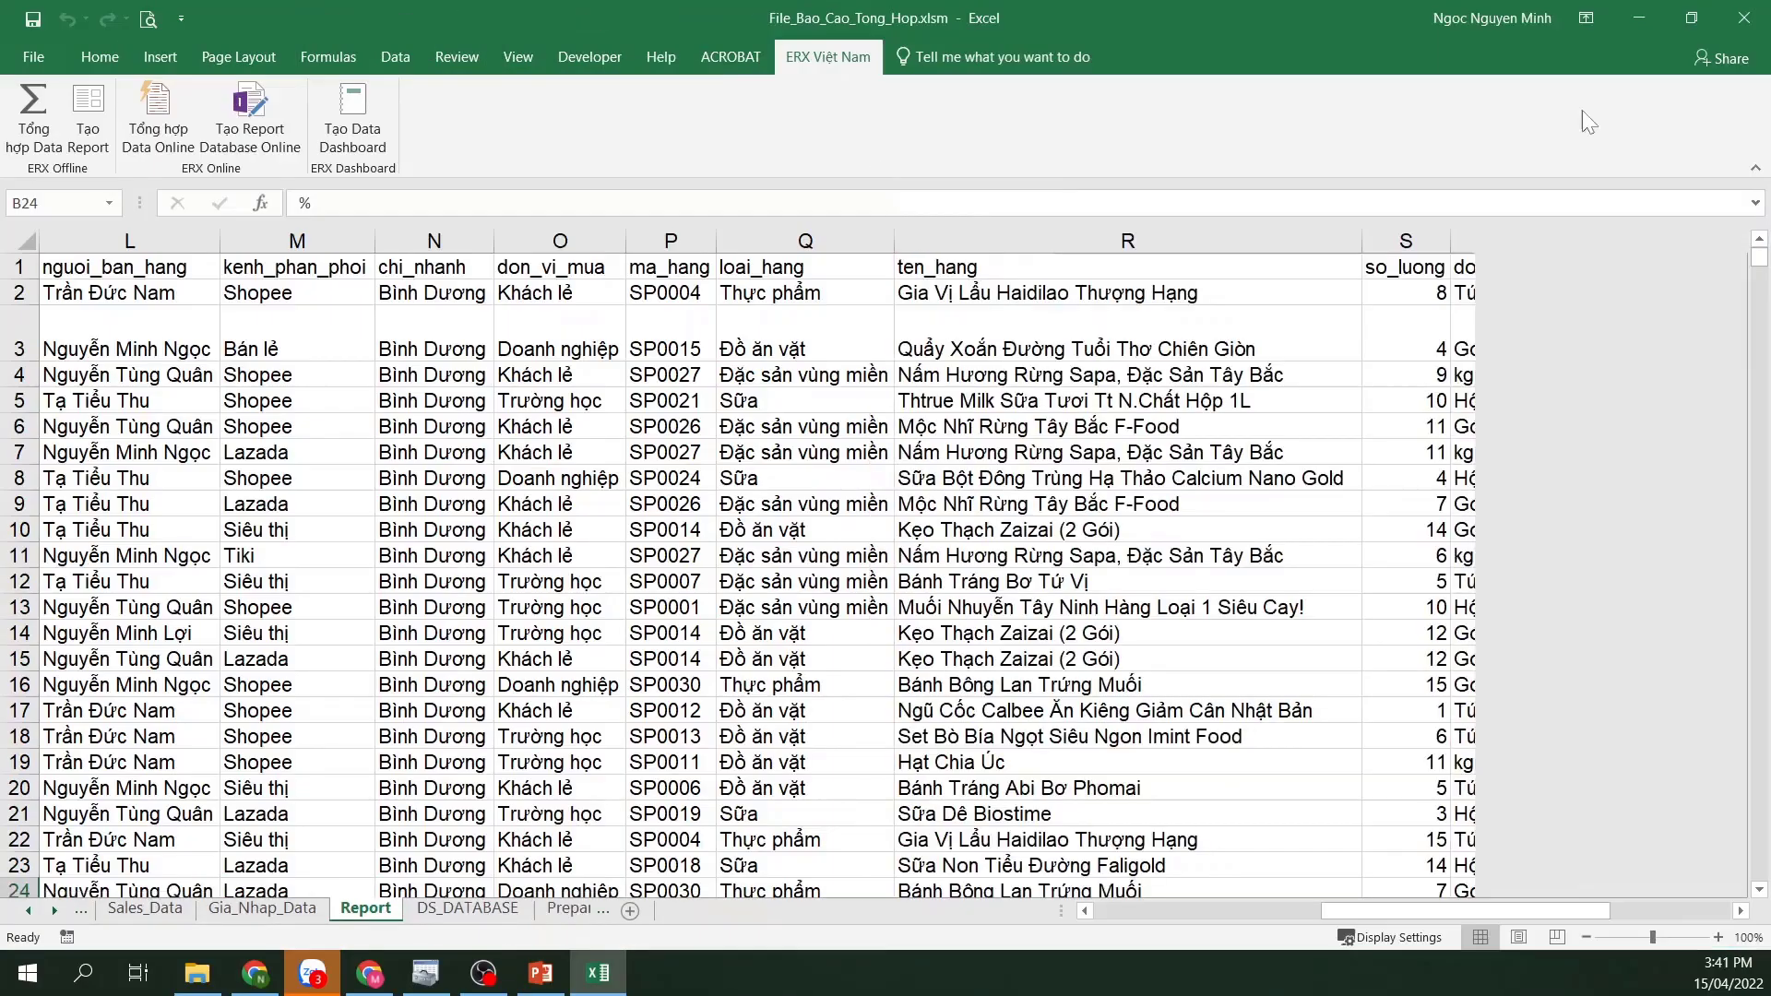
pyautogui.moveTo(1437, 917); pyautogui.dragTo(1154, 917)
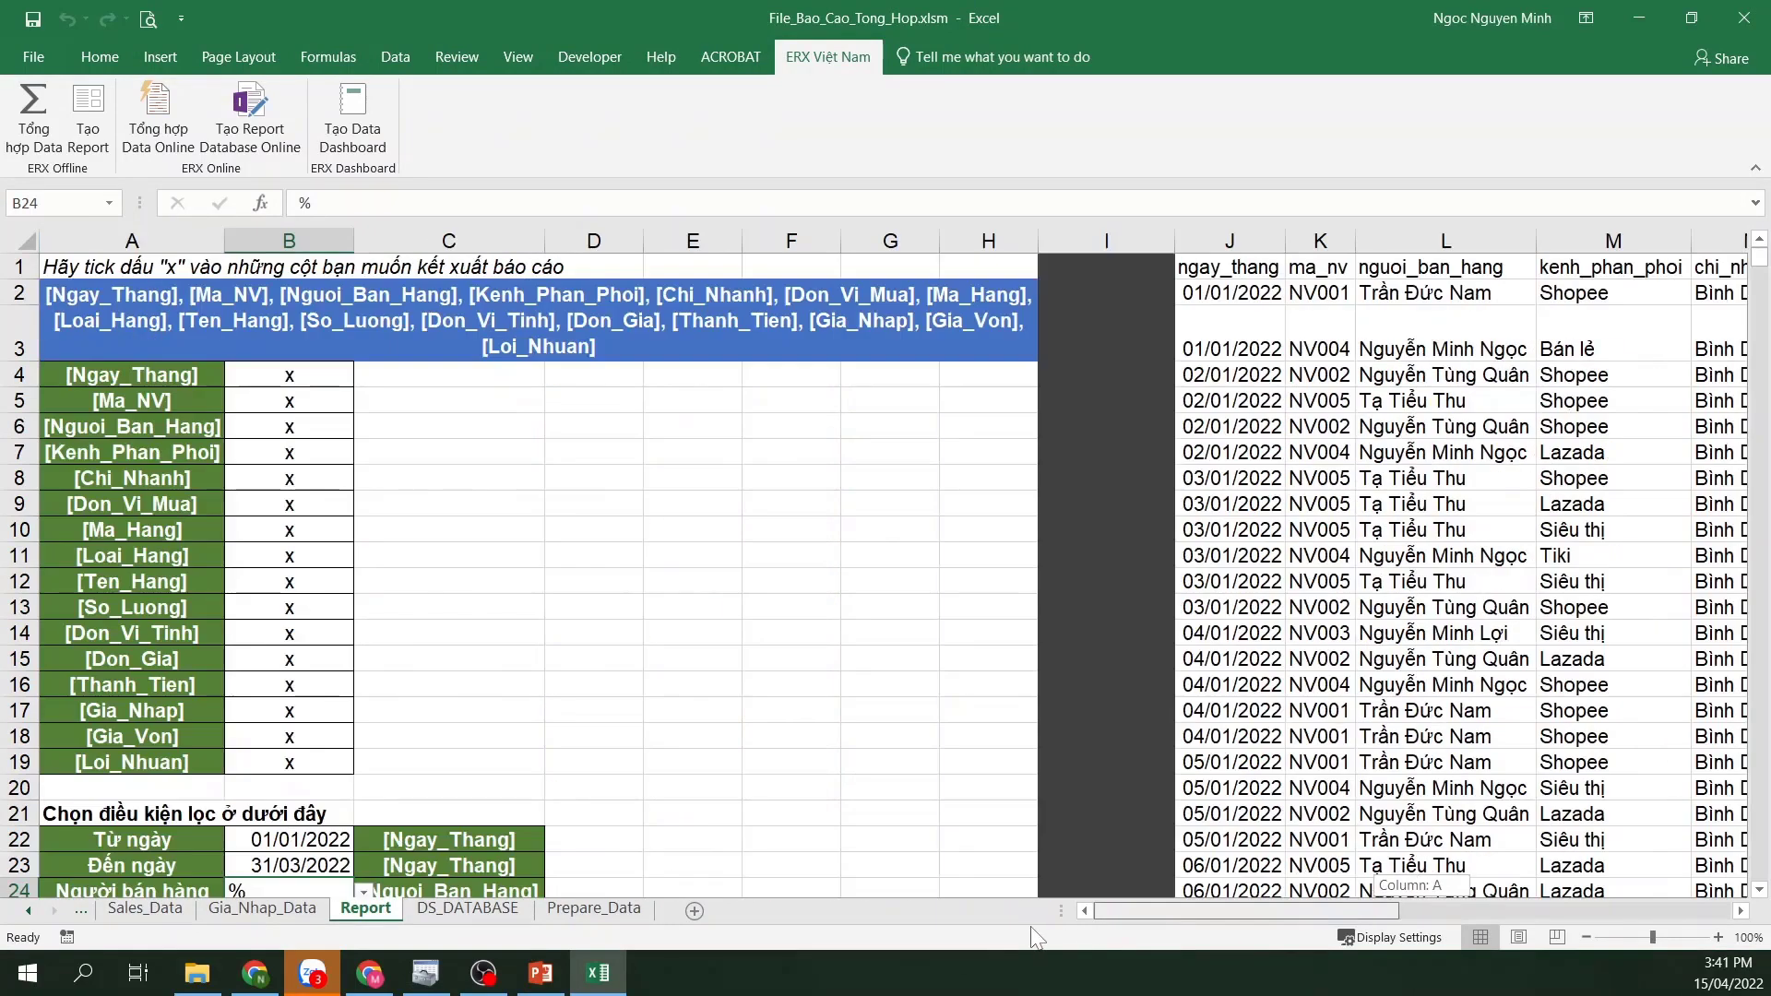
pyautogui.click(600, 511)
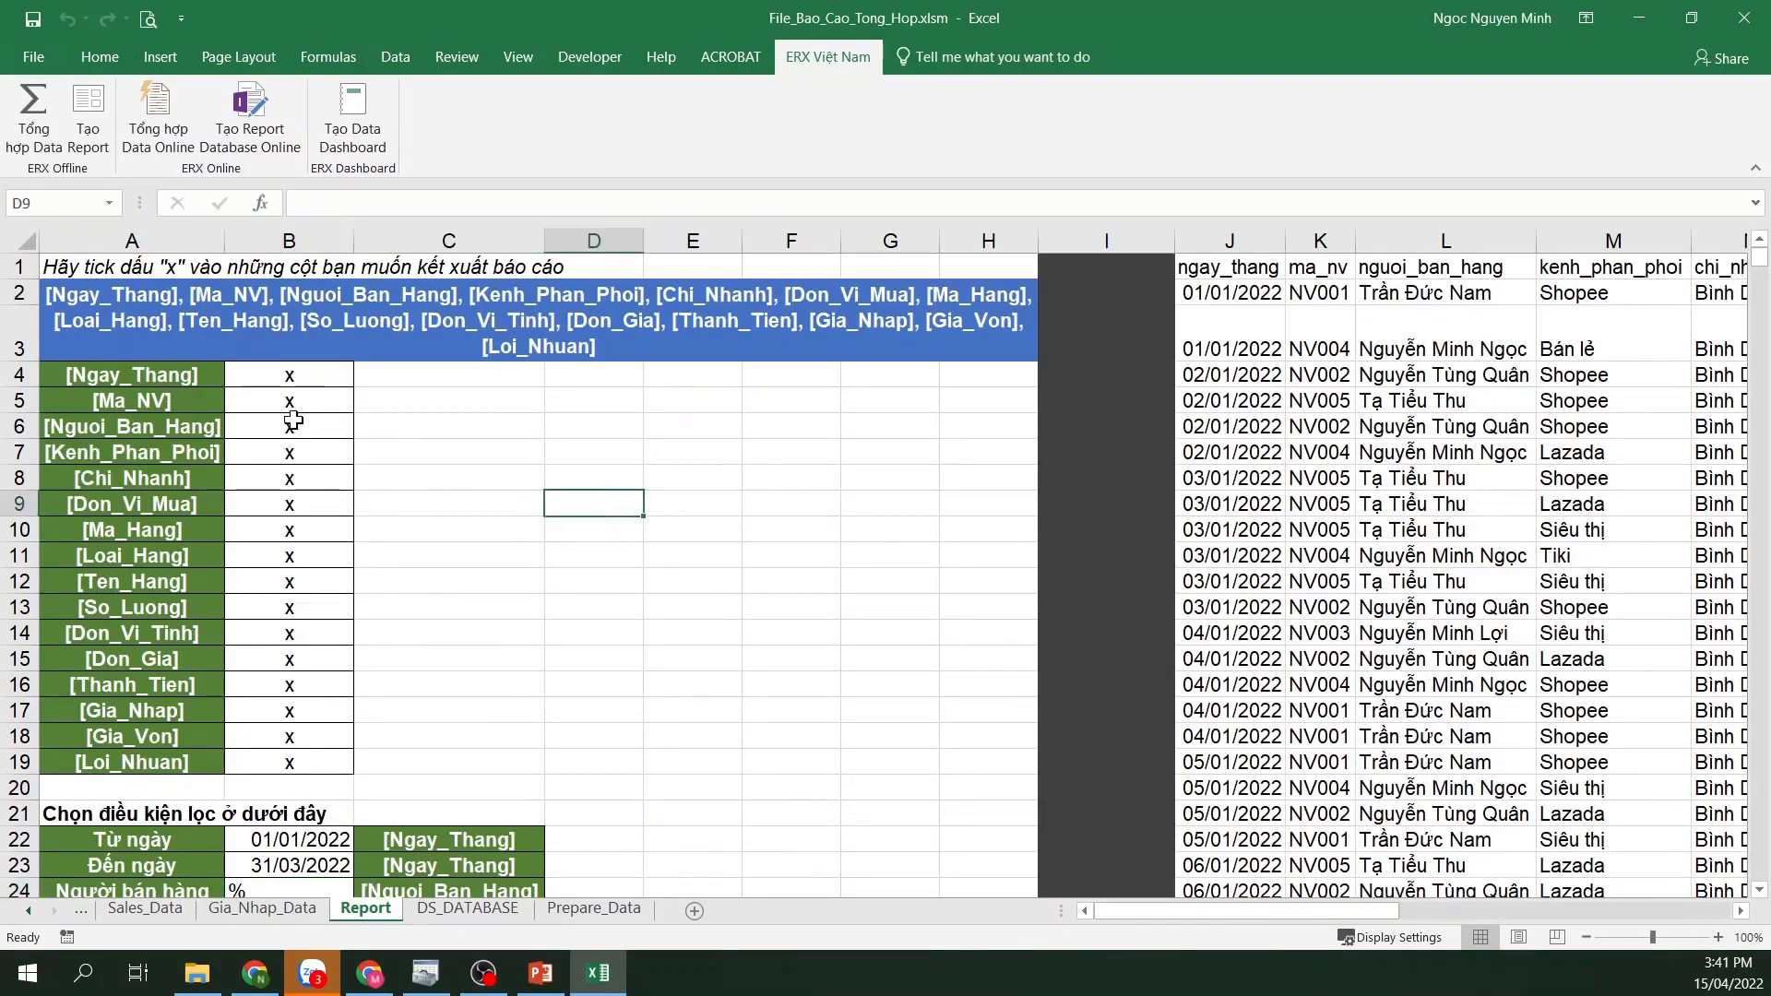
pyautogui.click(288, 507)
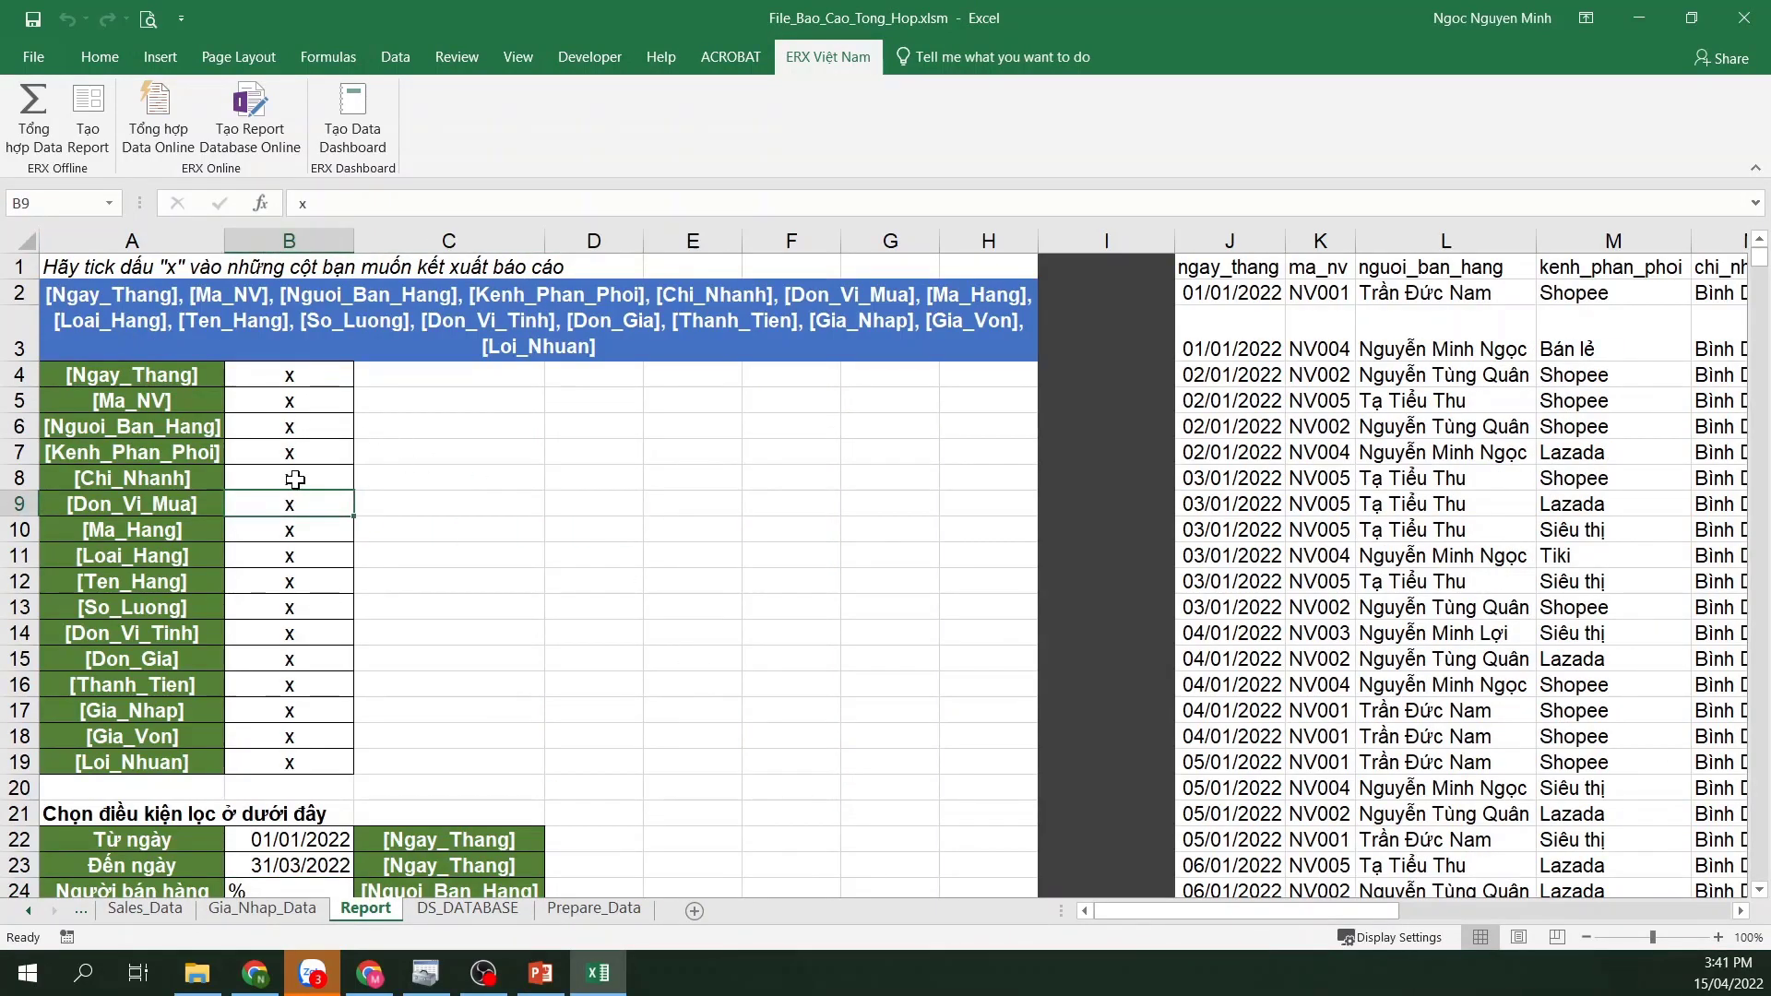
pyautogui.click(295, 479)
pyautogui.press('Delete')
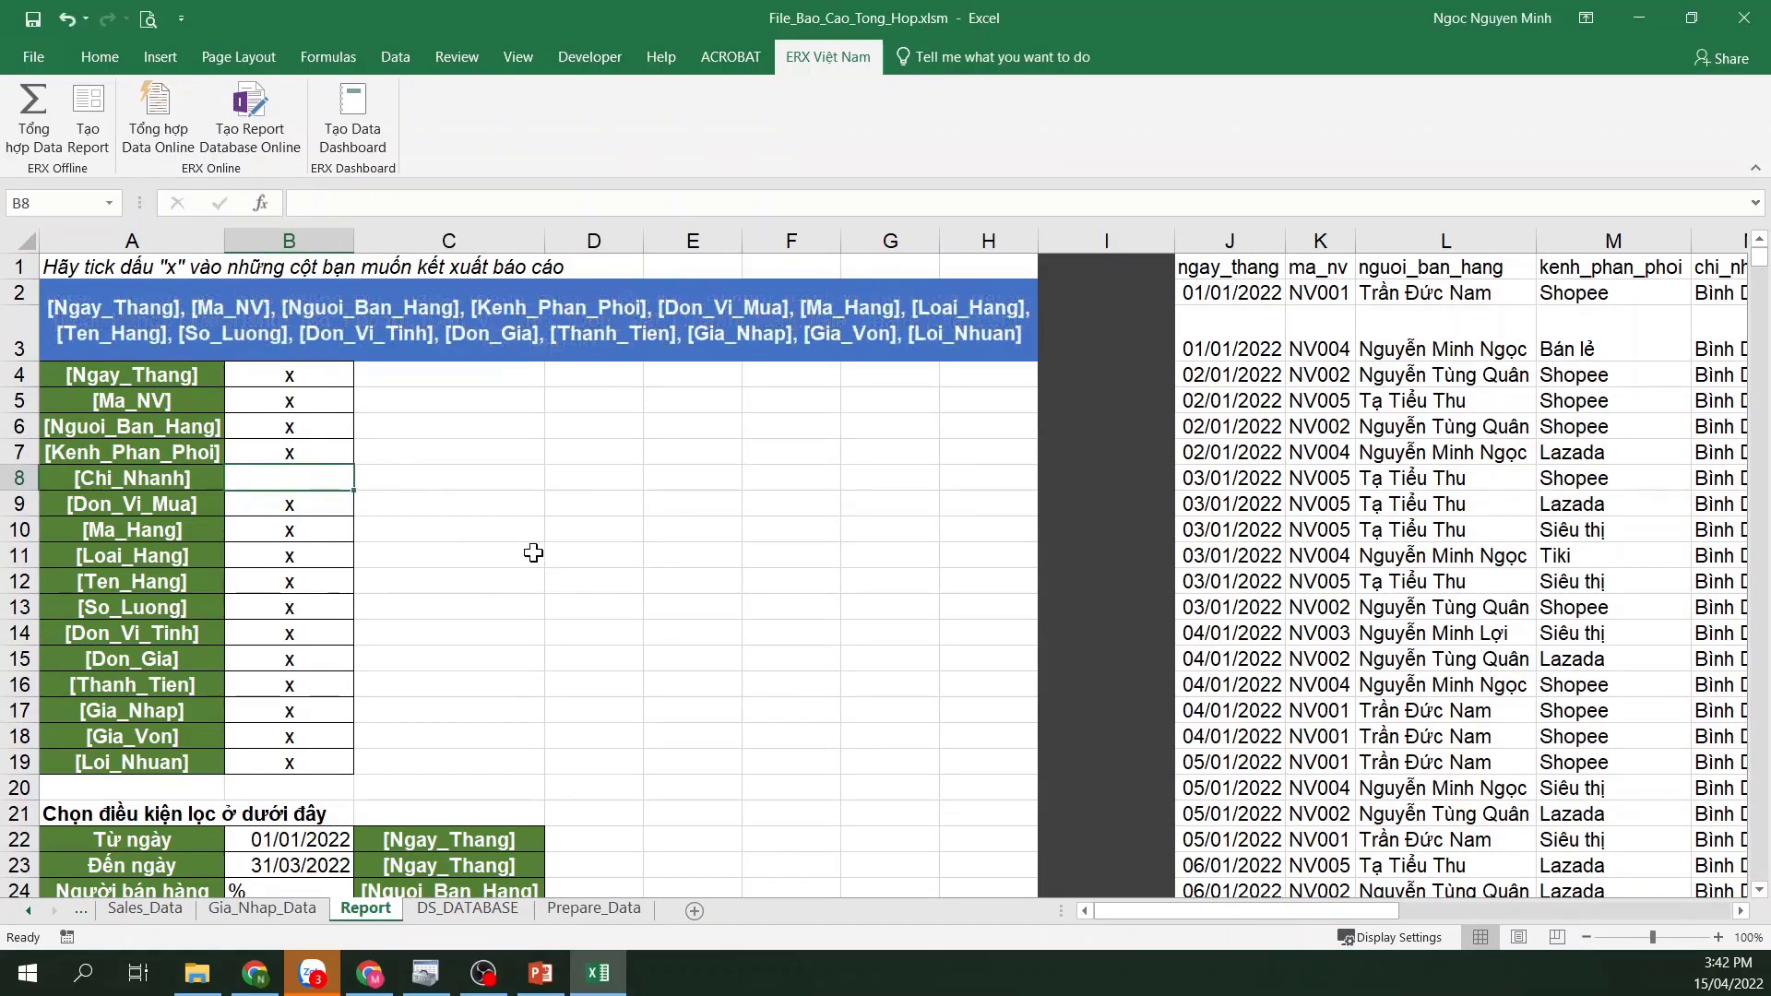
pyautogui.click(530, 555)
# Pick one salesperson in the B24 dropdown and generate the report with Tạo Report
pyautogui.scroll(-2, 514, 605)
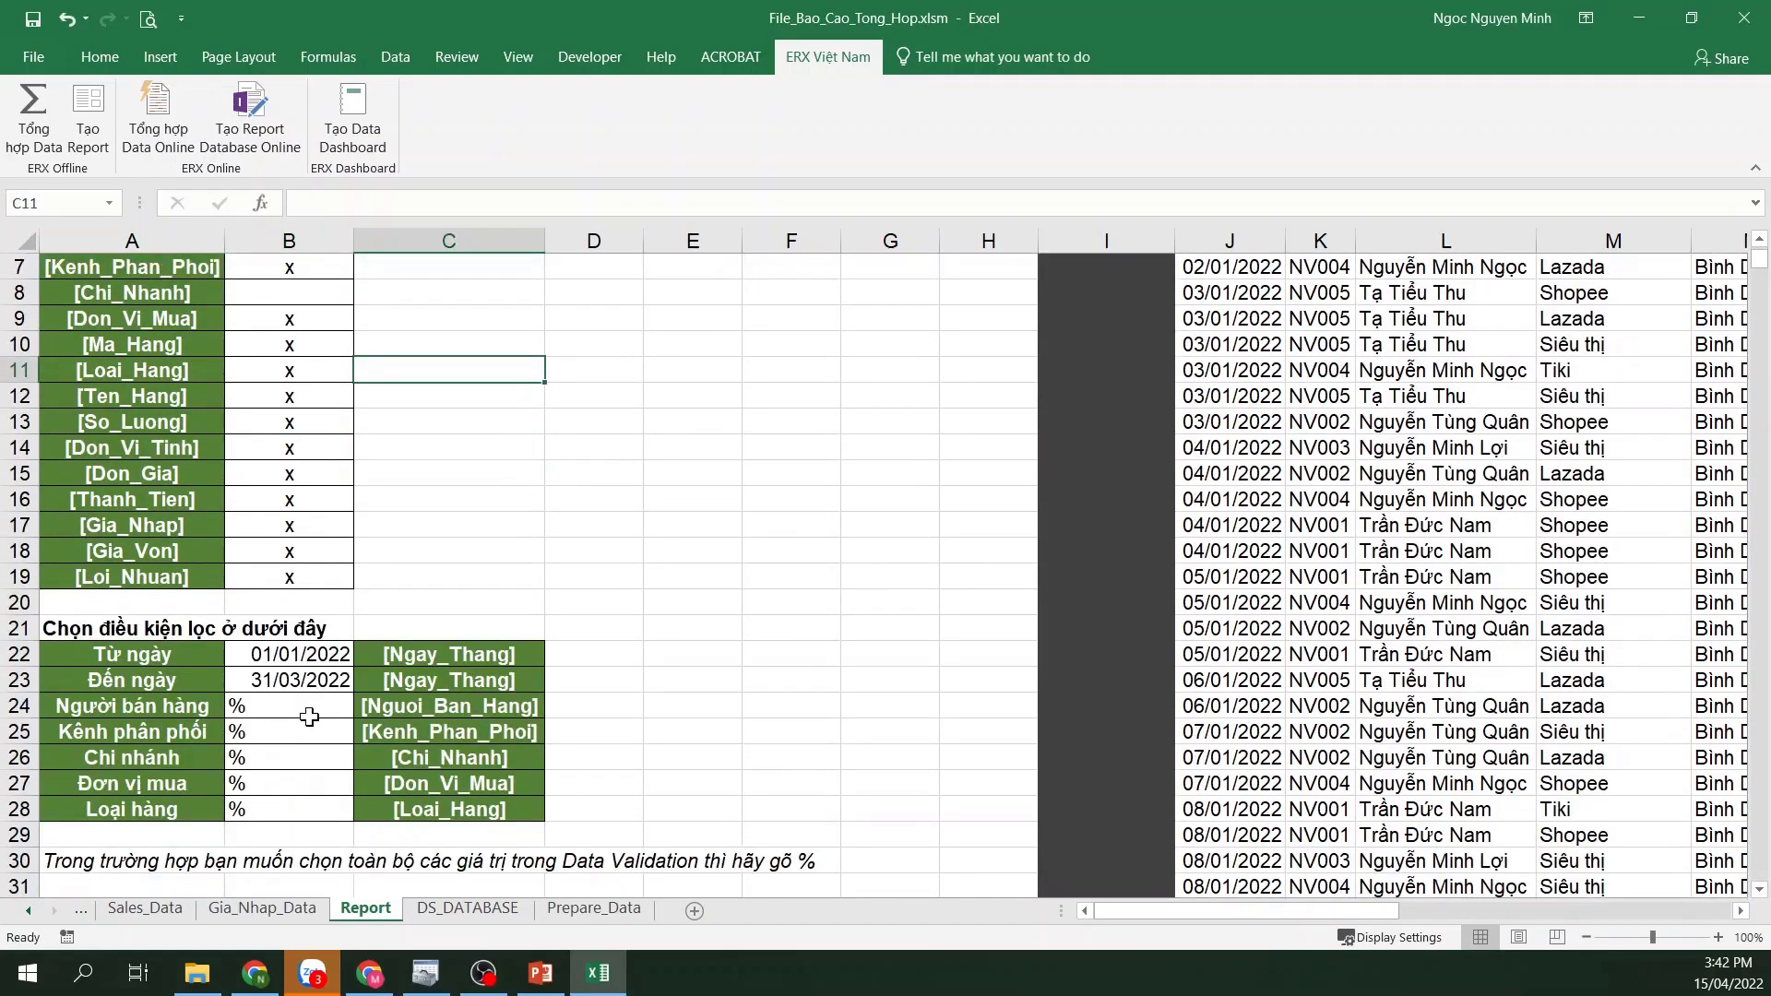
pyautogui.click(304, 709)
pyautogui.click(363, 708)
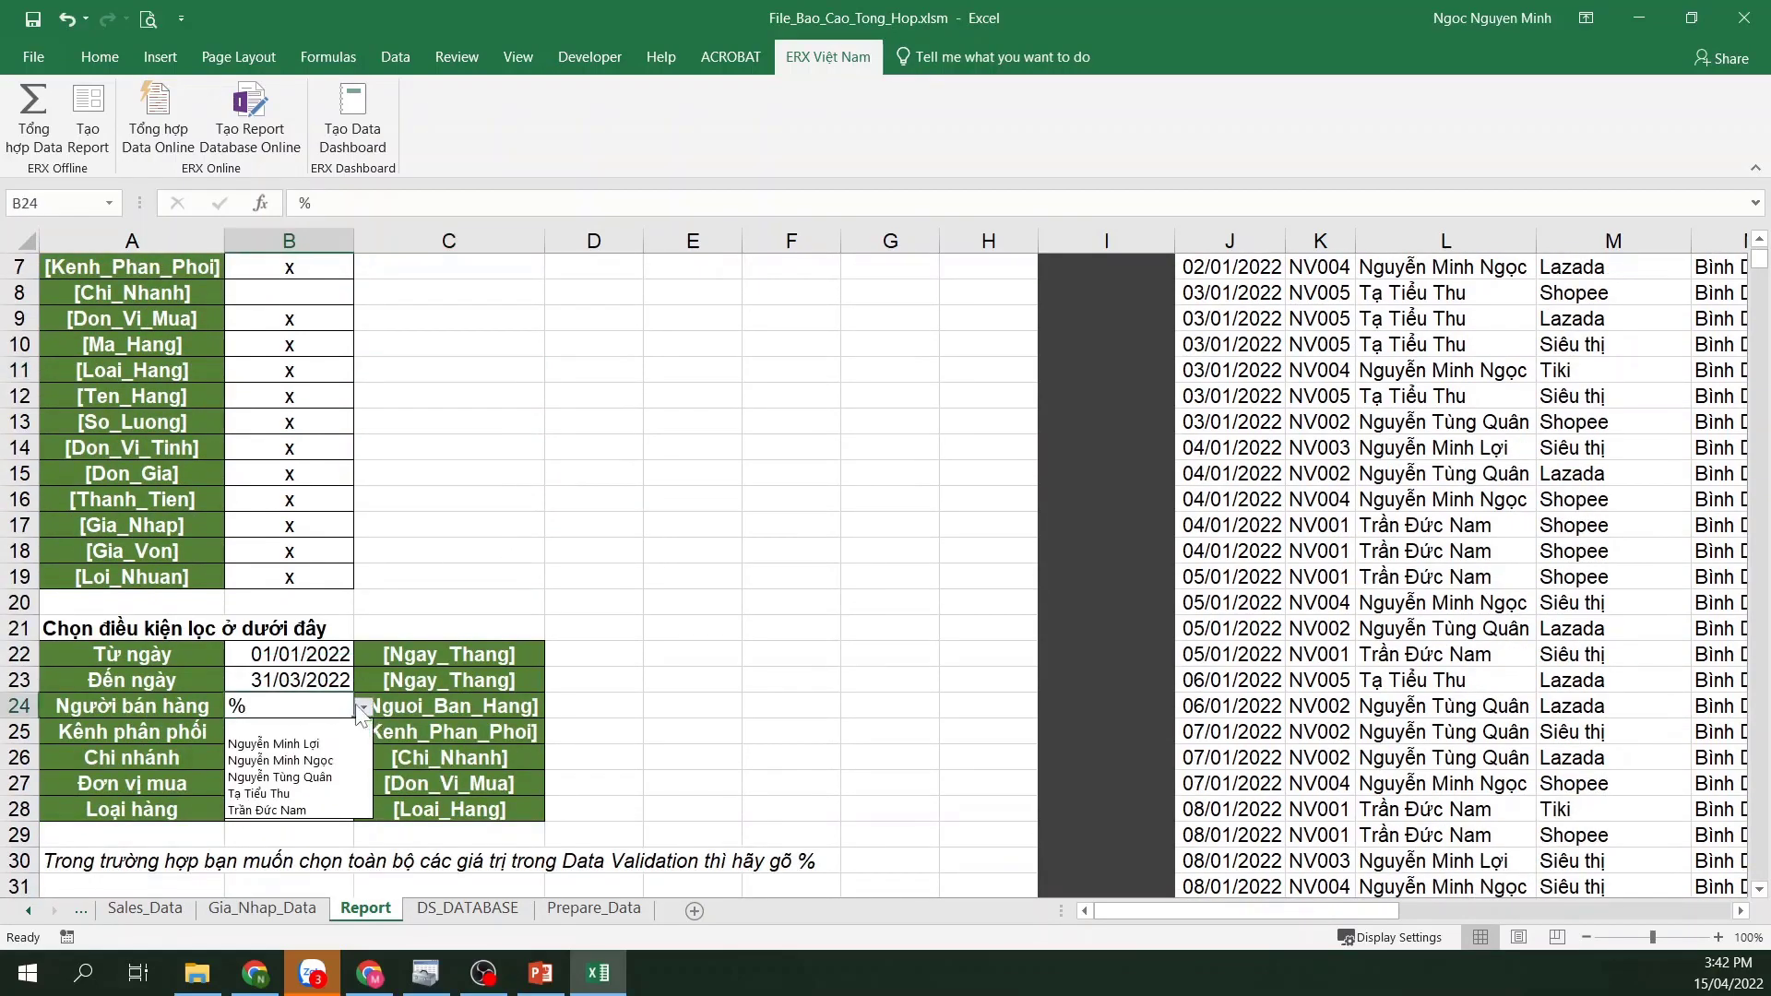
pyautogui.click(323, 762)
pyautogui.click(713, 446)
pyautogui.scroll(2, 729, 475)
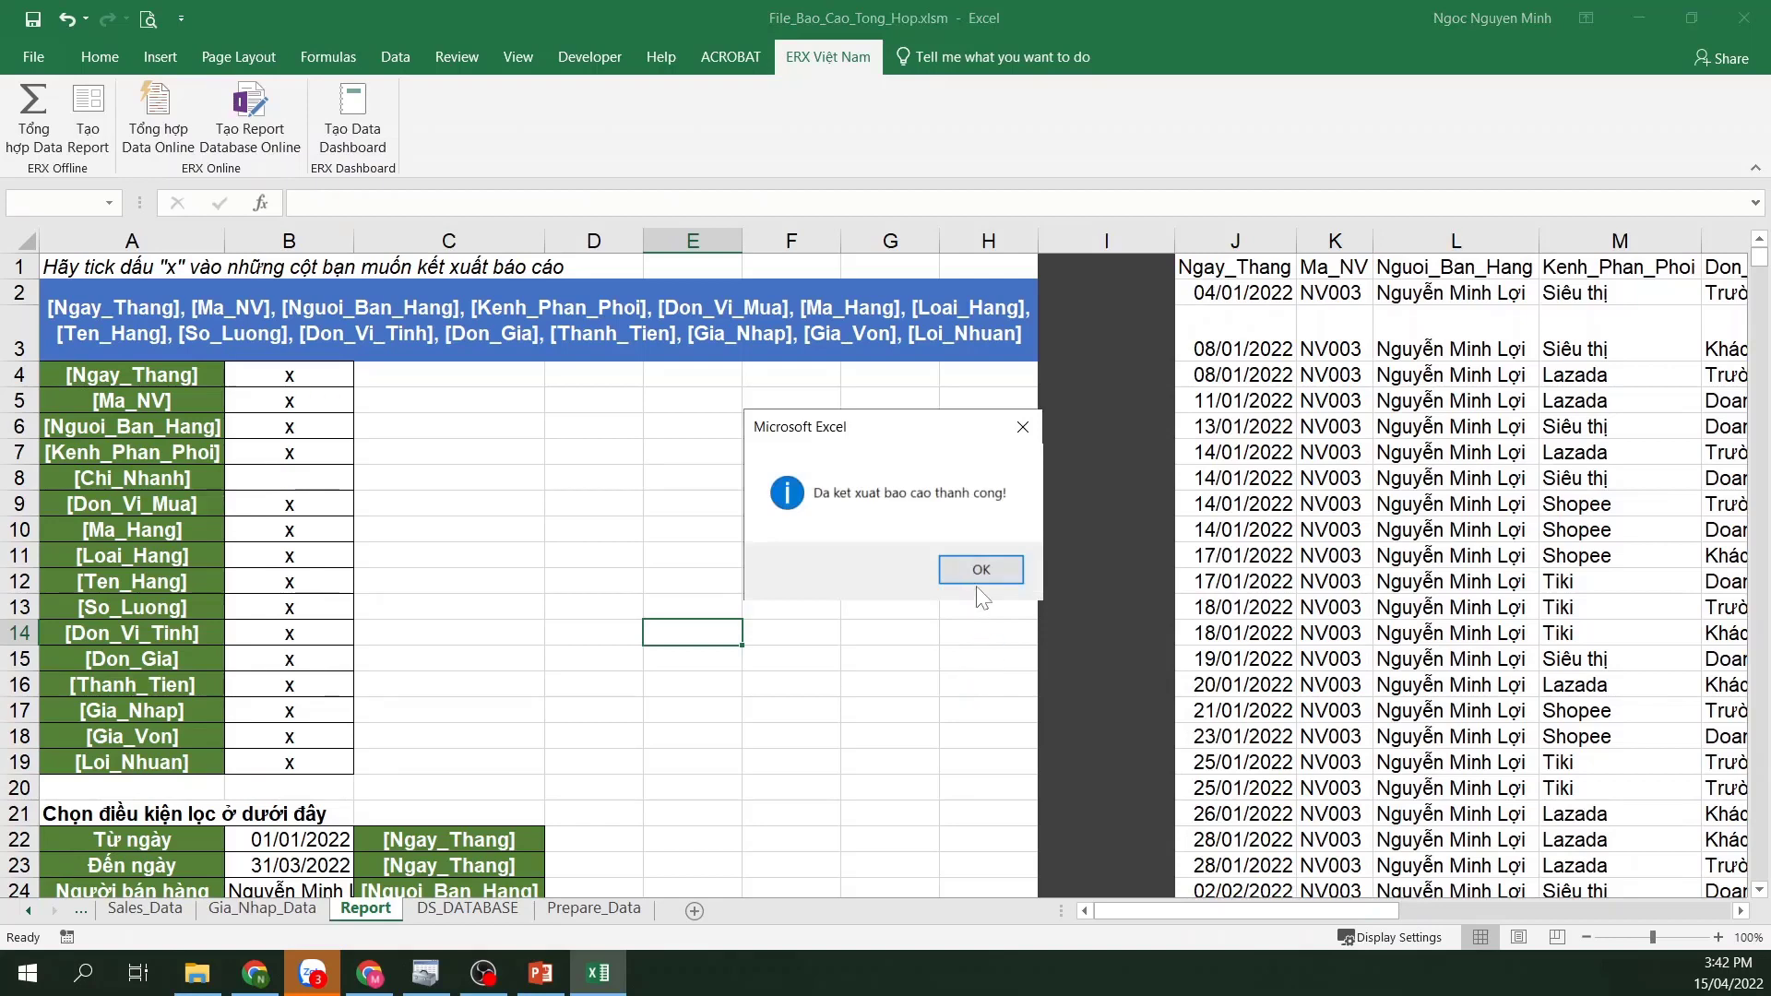
# Dismiss the export message, review the Kenh_Phan_Phoi and Don_Vi_Mua headers, then select the Chi_Nhanh tick cell B8
pyautogui.click(980, 574)
pyautogui.click(784, 529)
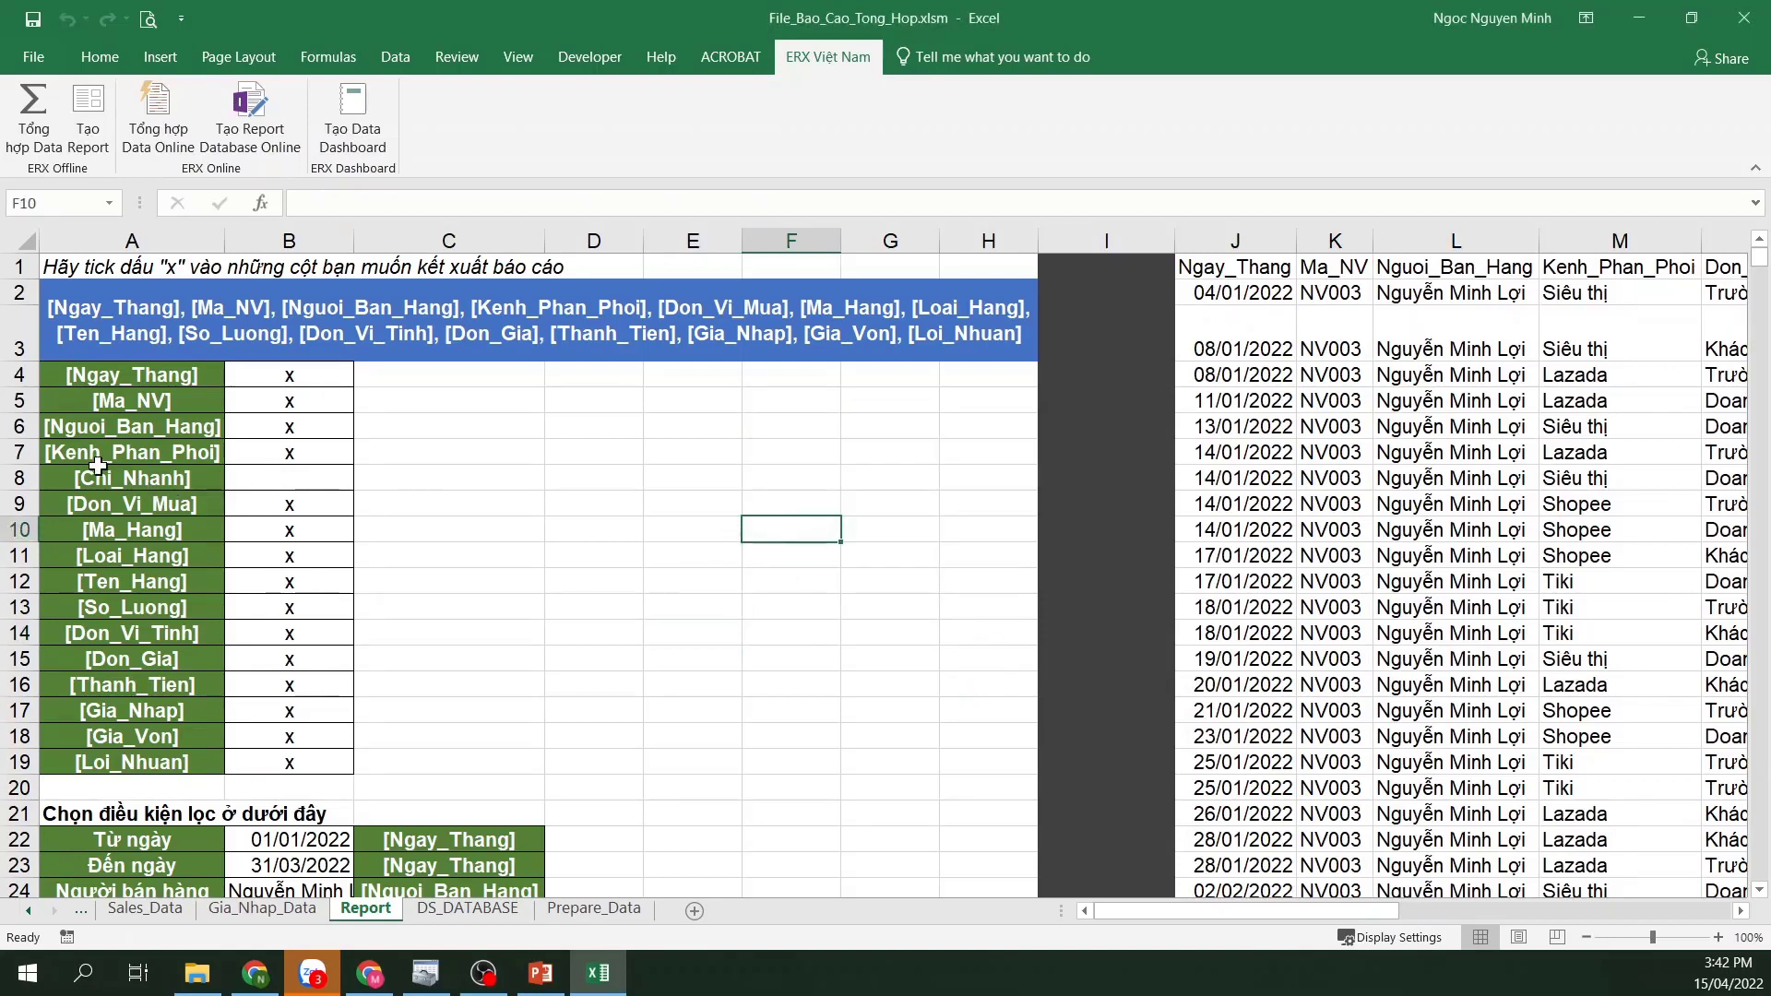
pyautogui.click(1620, 269)
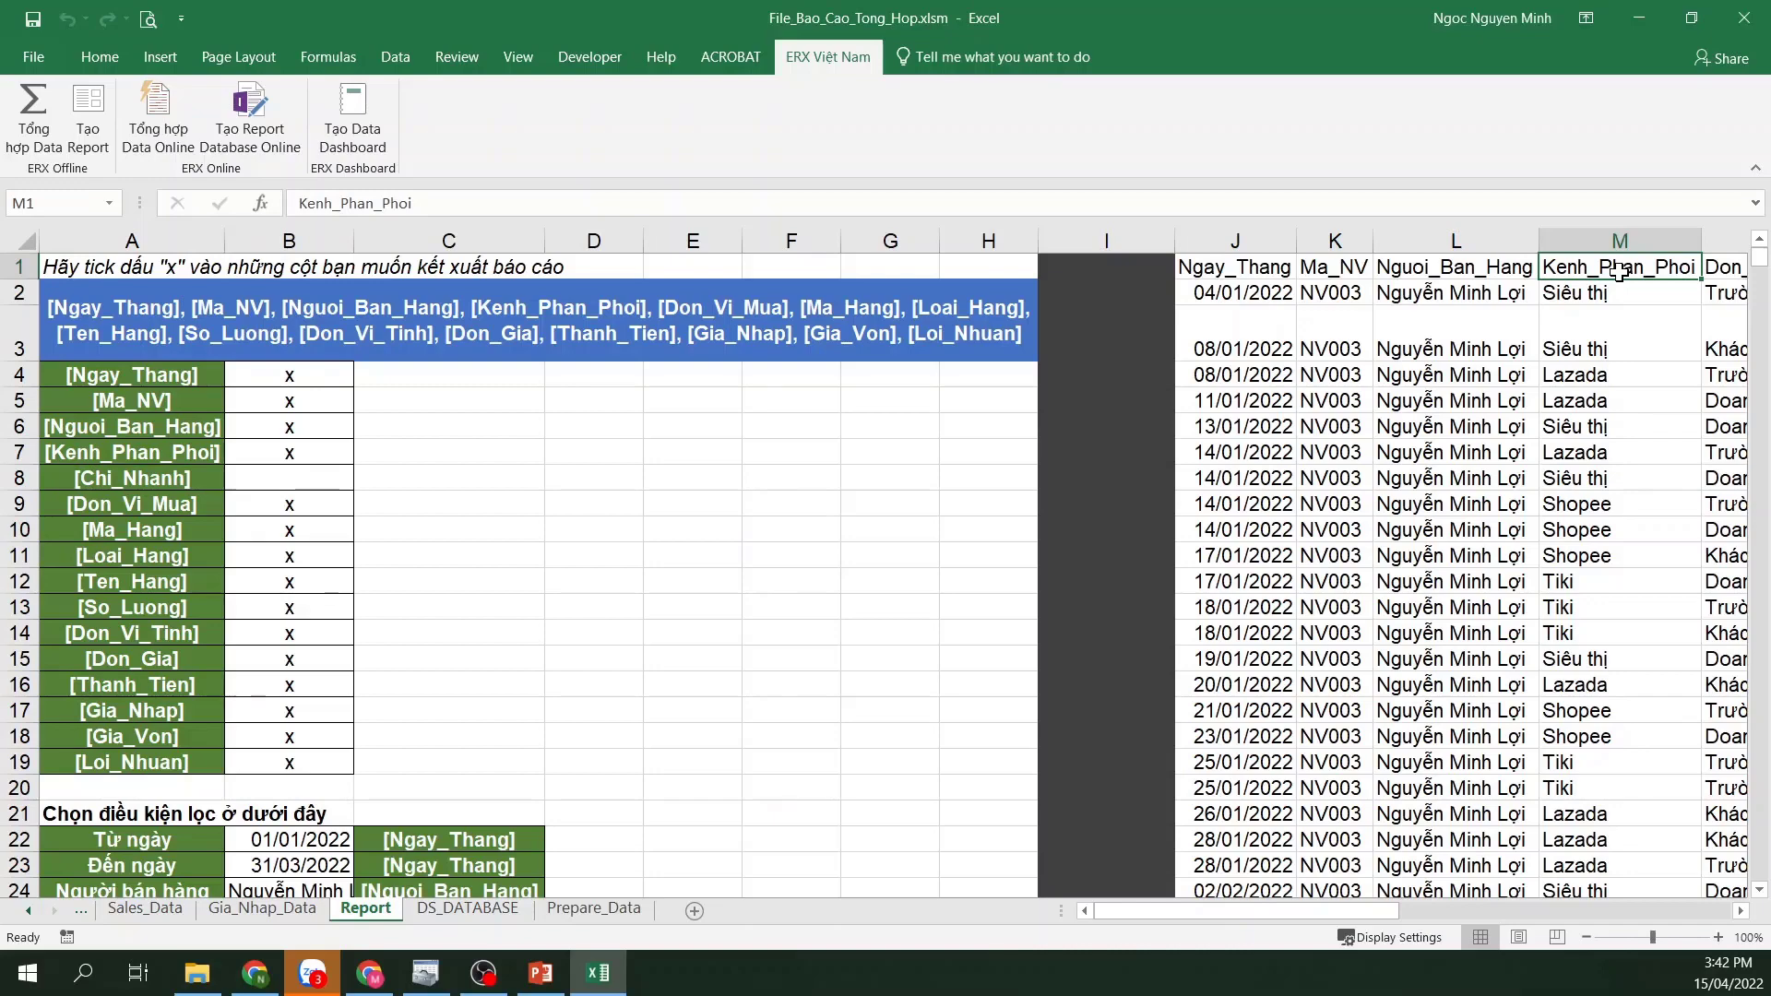
pyautogui.press('Right')
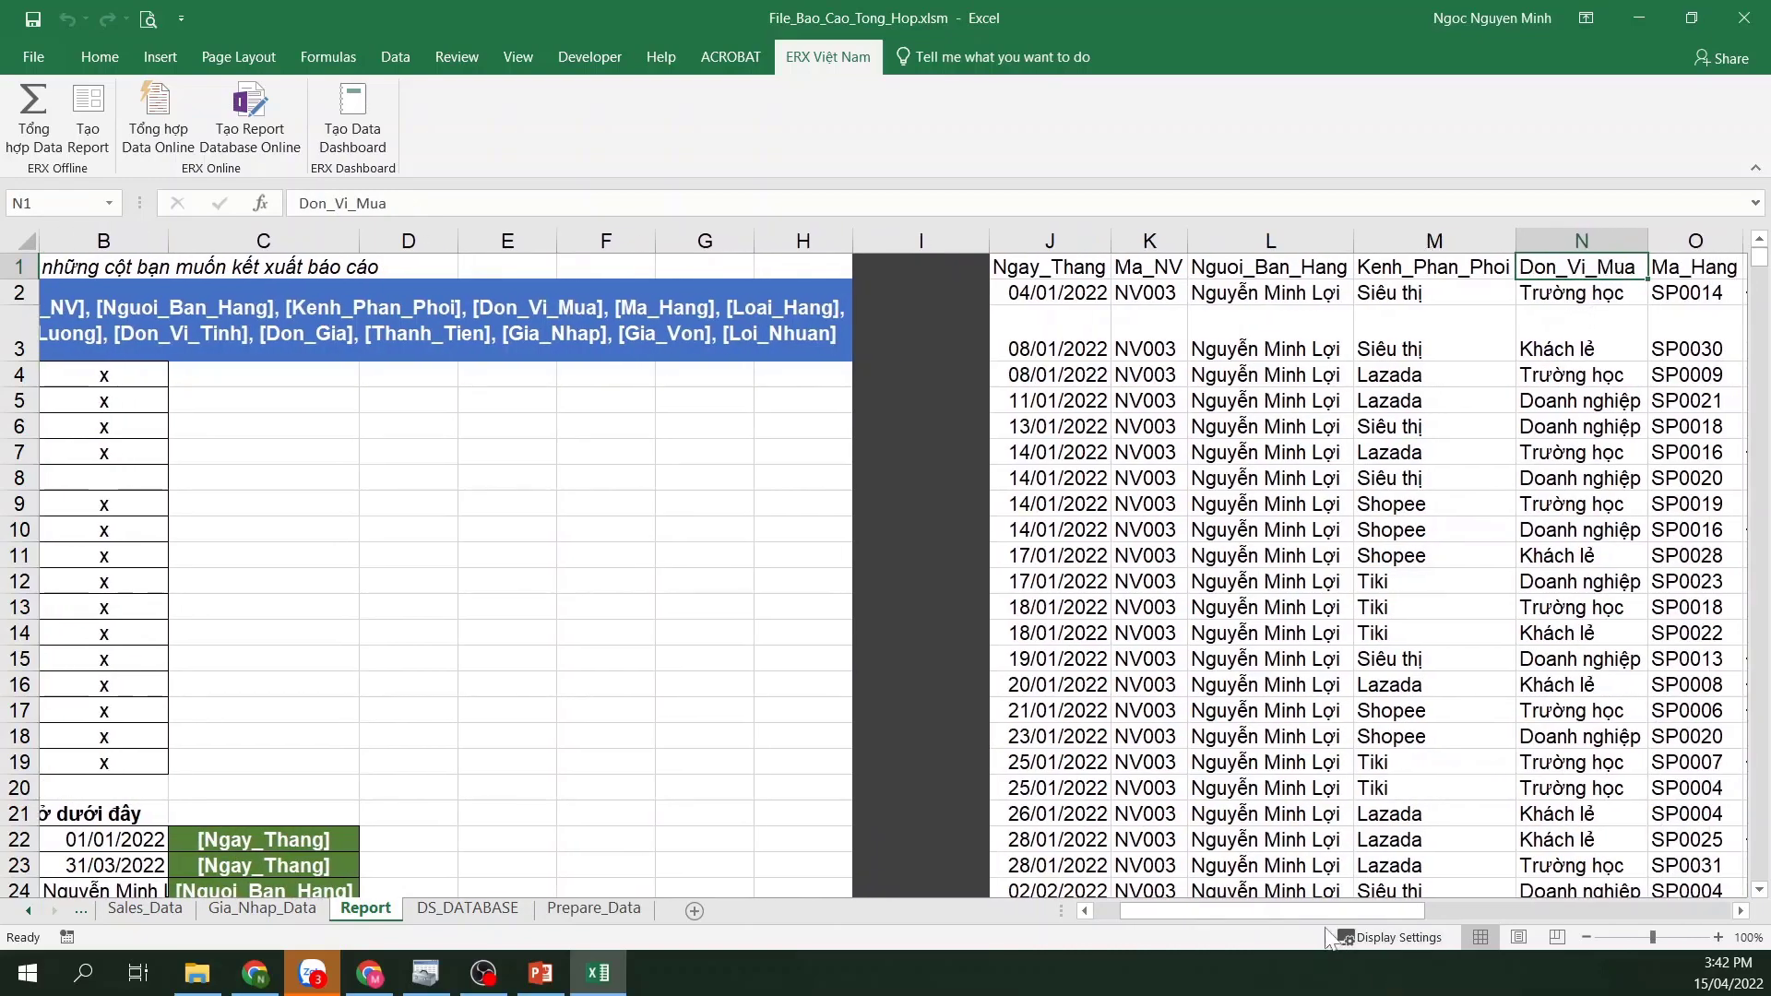
pyautogui.click(1287, 478)
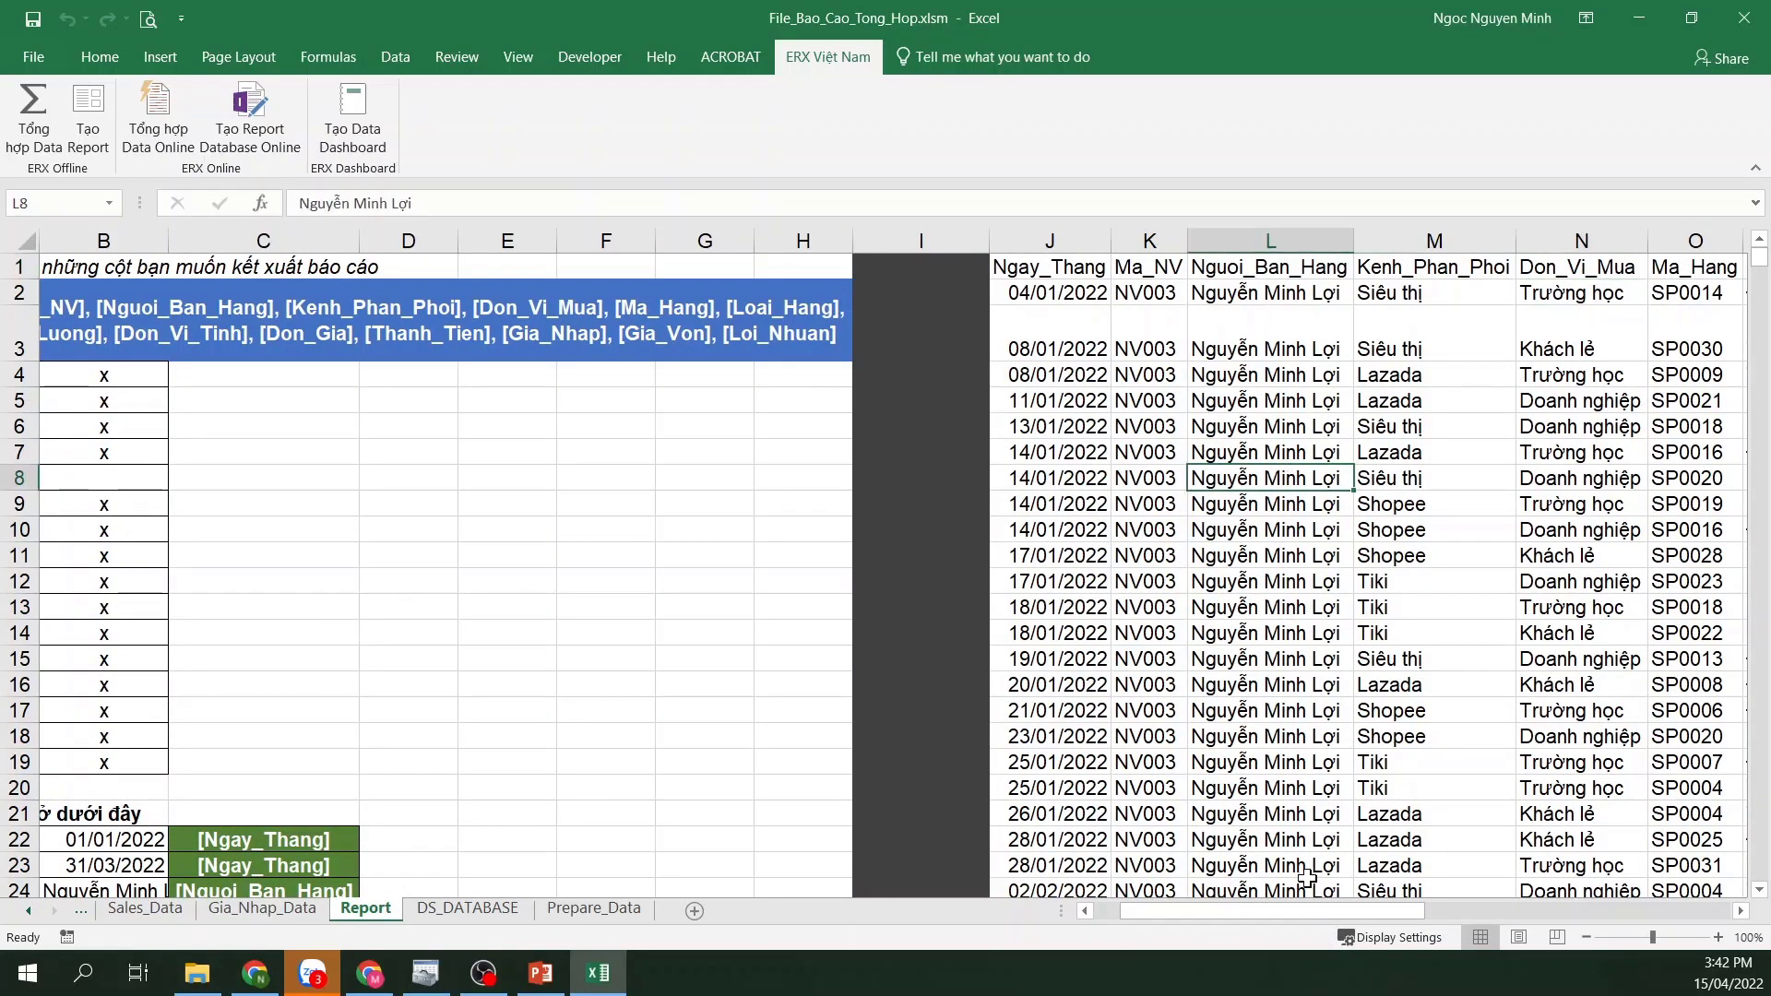
pyautogui.moveTo(1282, 911); pyautogui.dragTo(1075, 914)
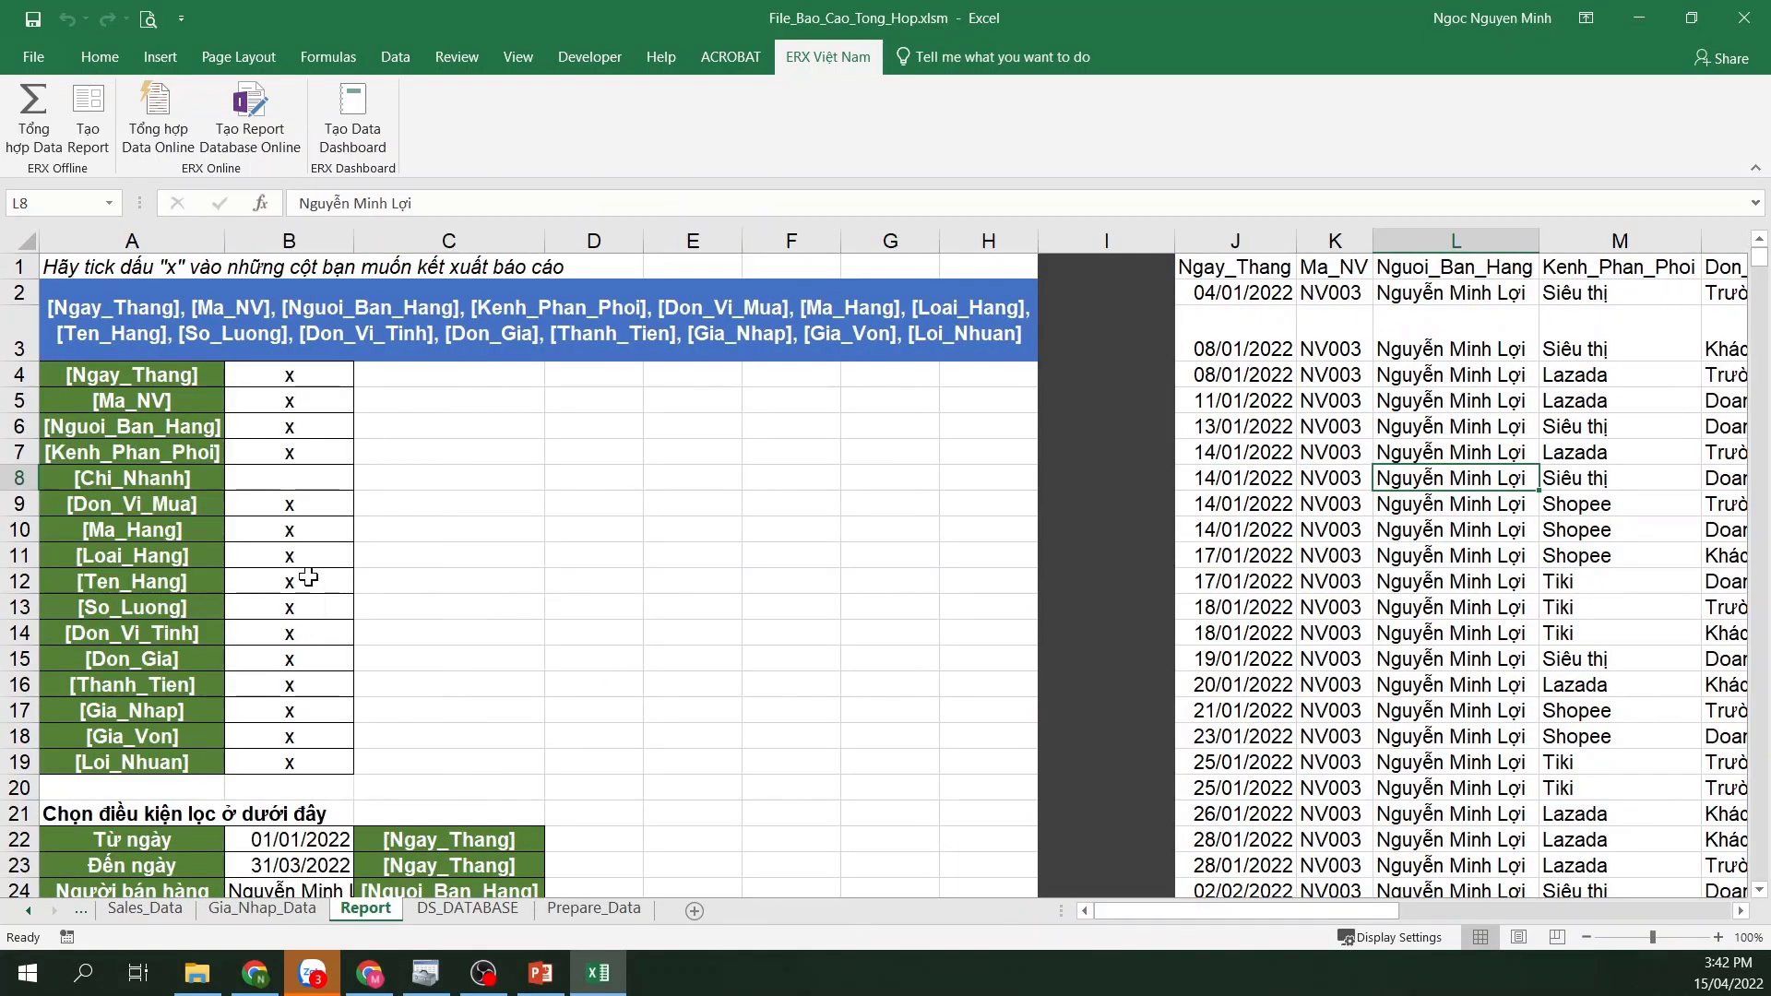
pyautogui.click(308, 482)
# Mark Chi_Nhanh with x in B8 and remove the x from Ma_Hang in B10
pyautogui.write('x')
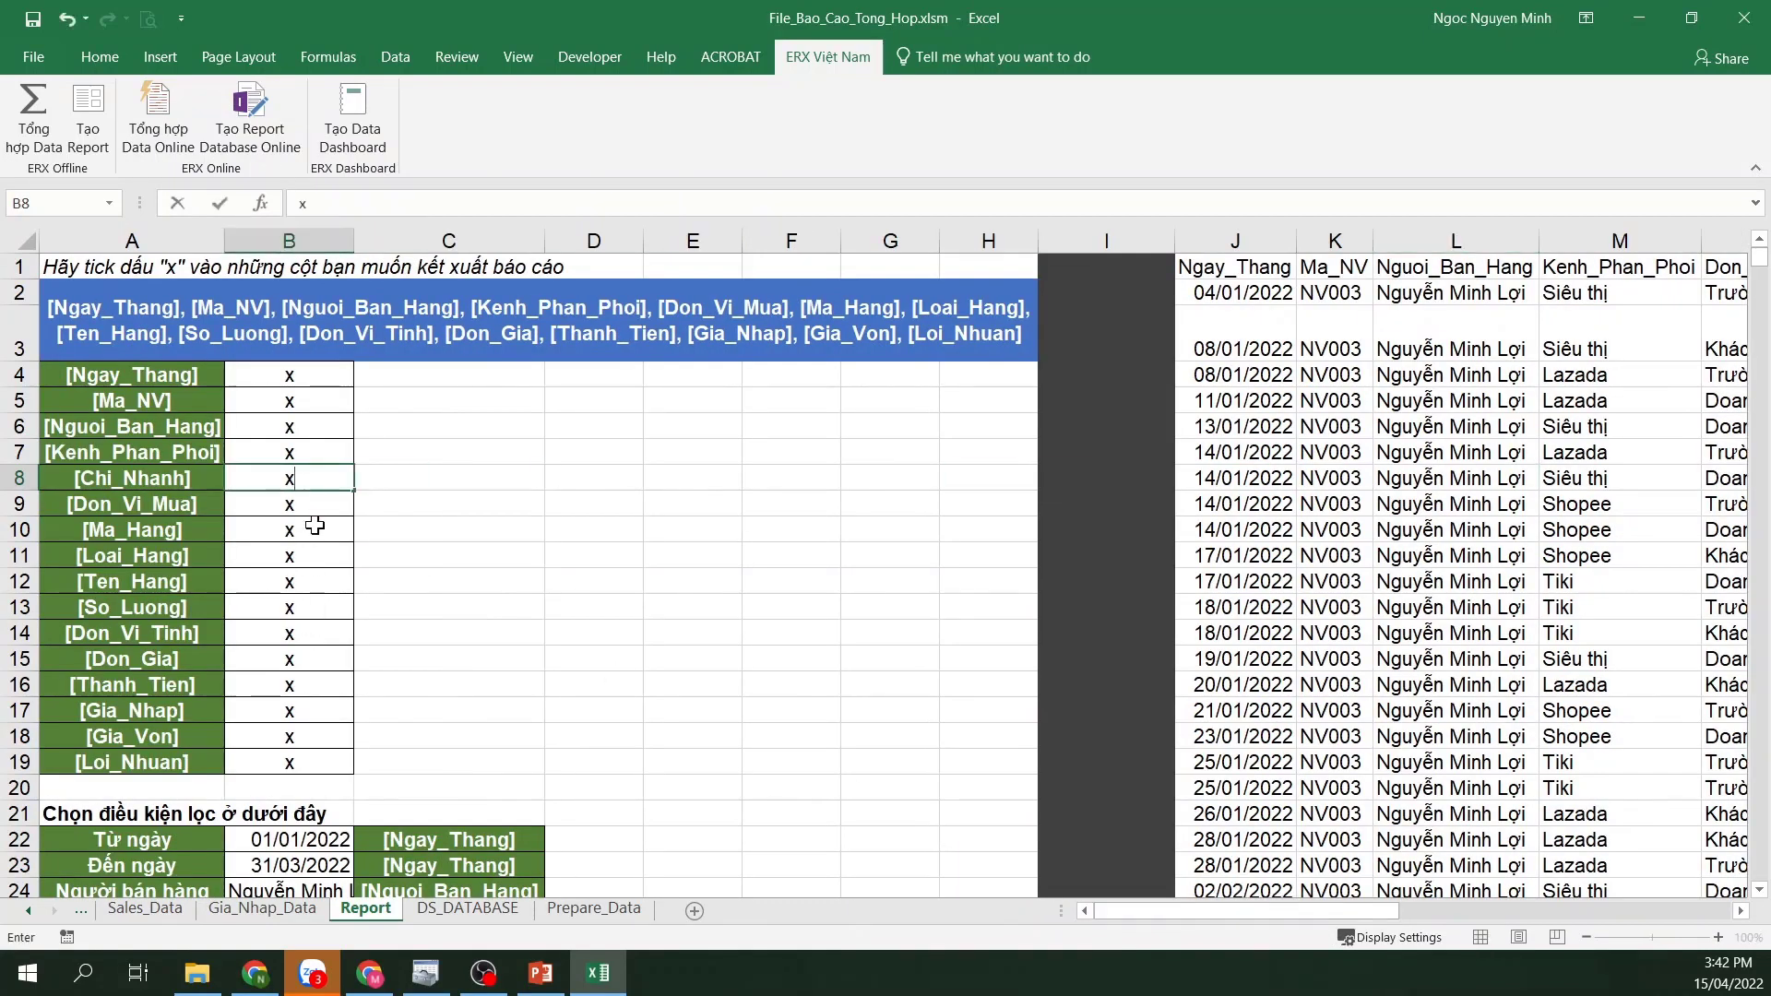
pyautogui.click(316, 528)
pyautogui.press('Delete')
pyautogui.click(601, 578)
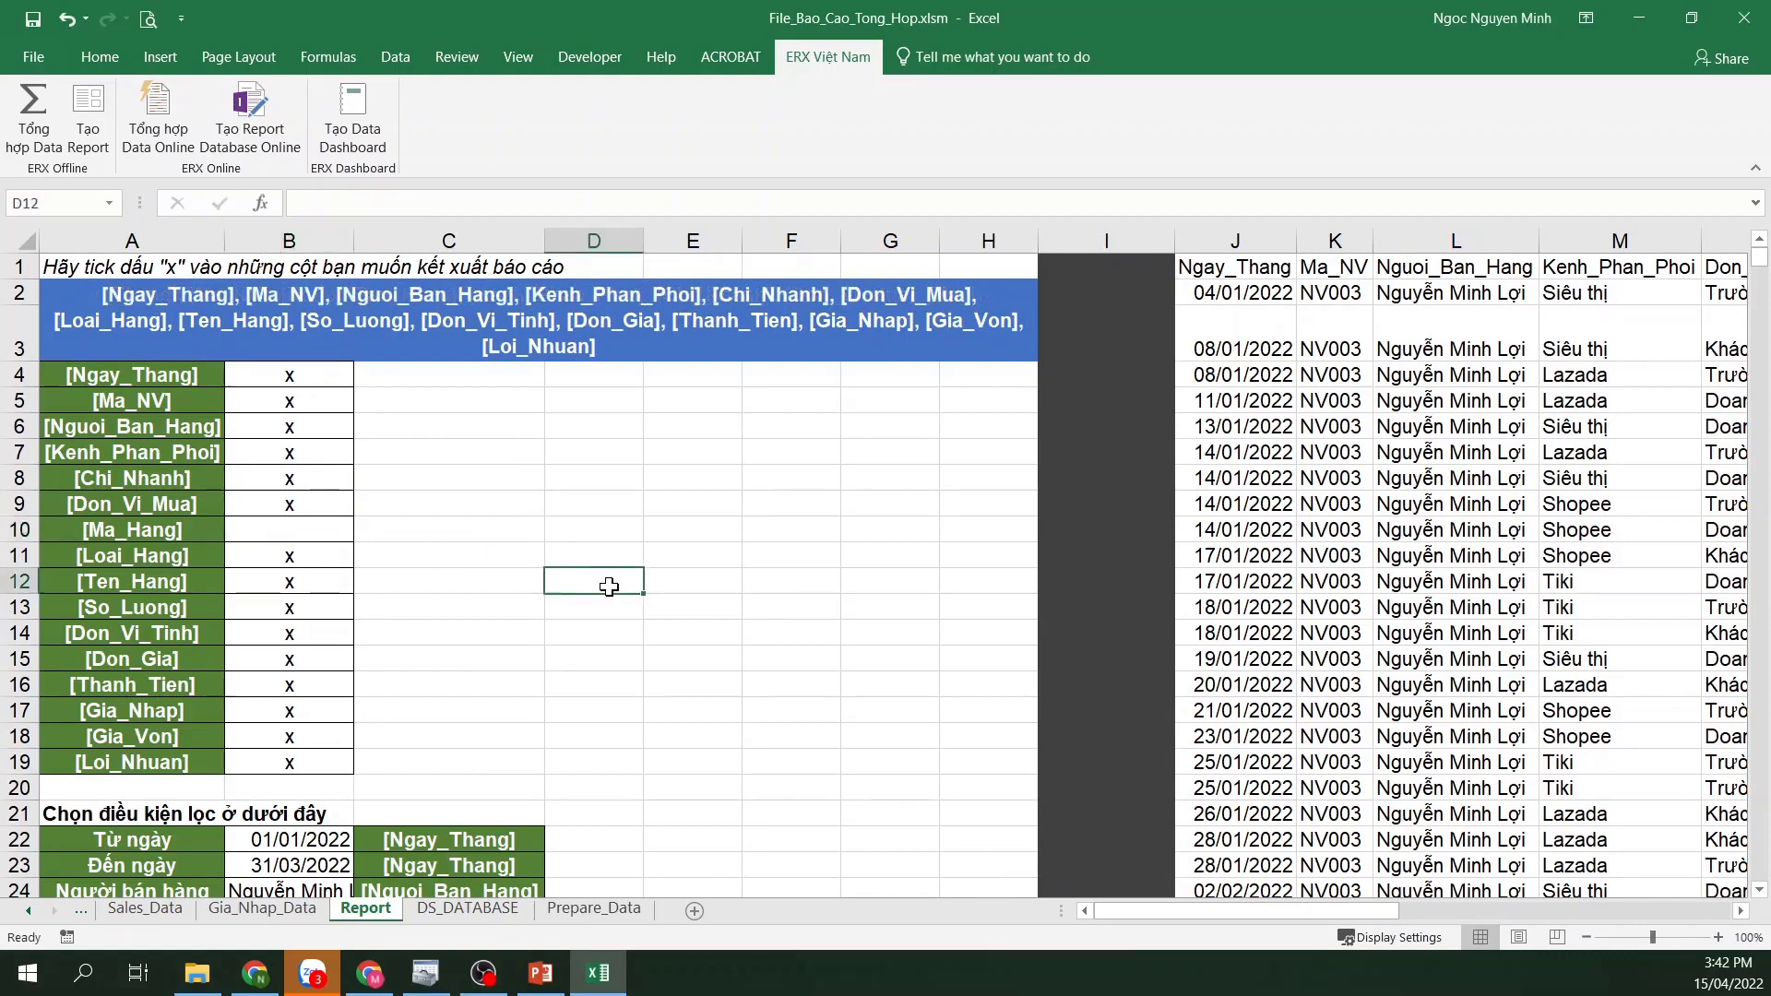
# Select the report's date column to count the extracted rows
pyautogui.scroll(-2, 606, 609)
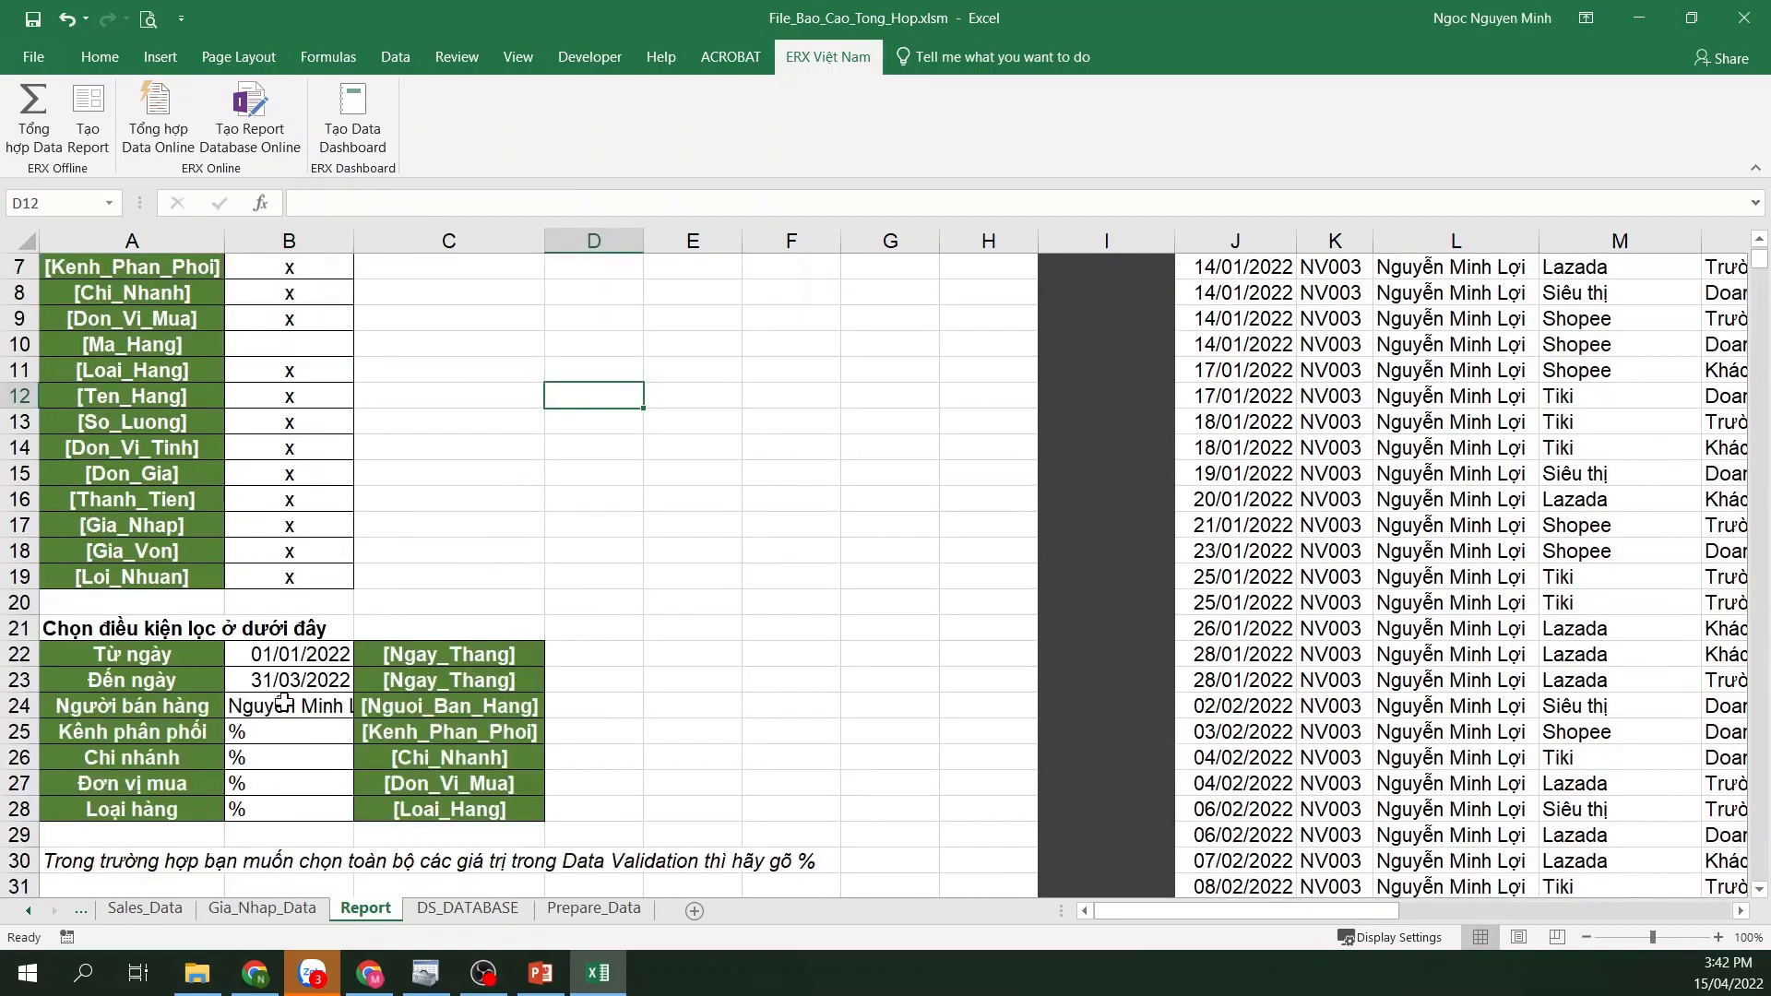
pyautogui.click(1257, 532)
pyautogui.hotkey('ctrl', 'shift', 'Down')
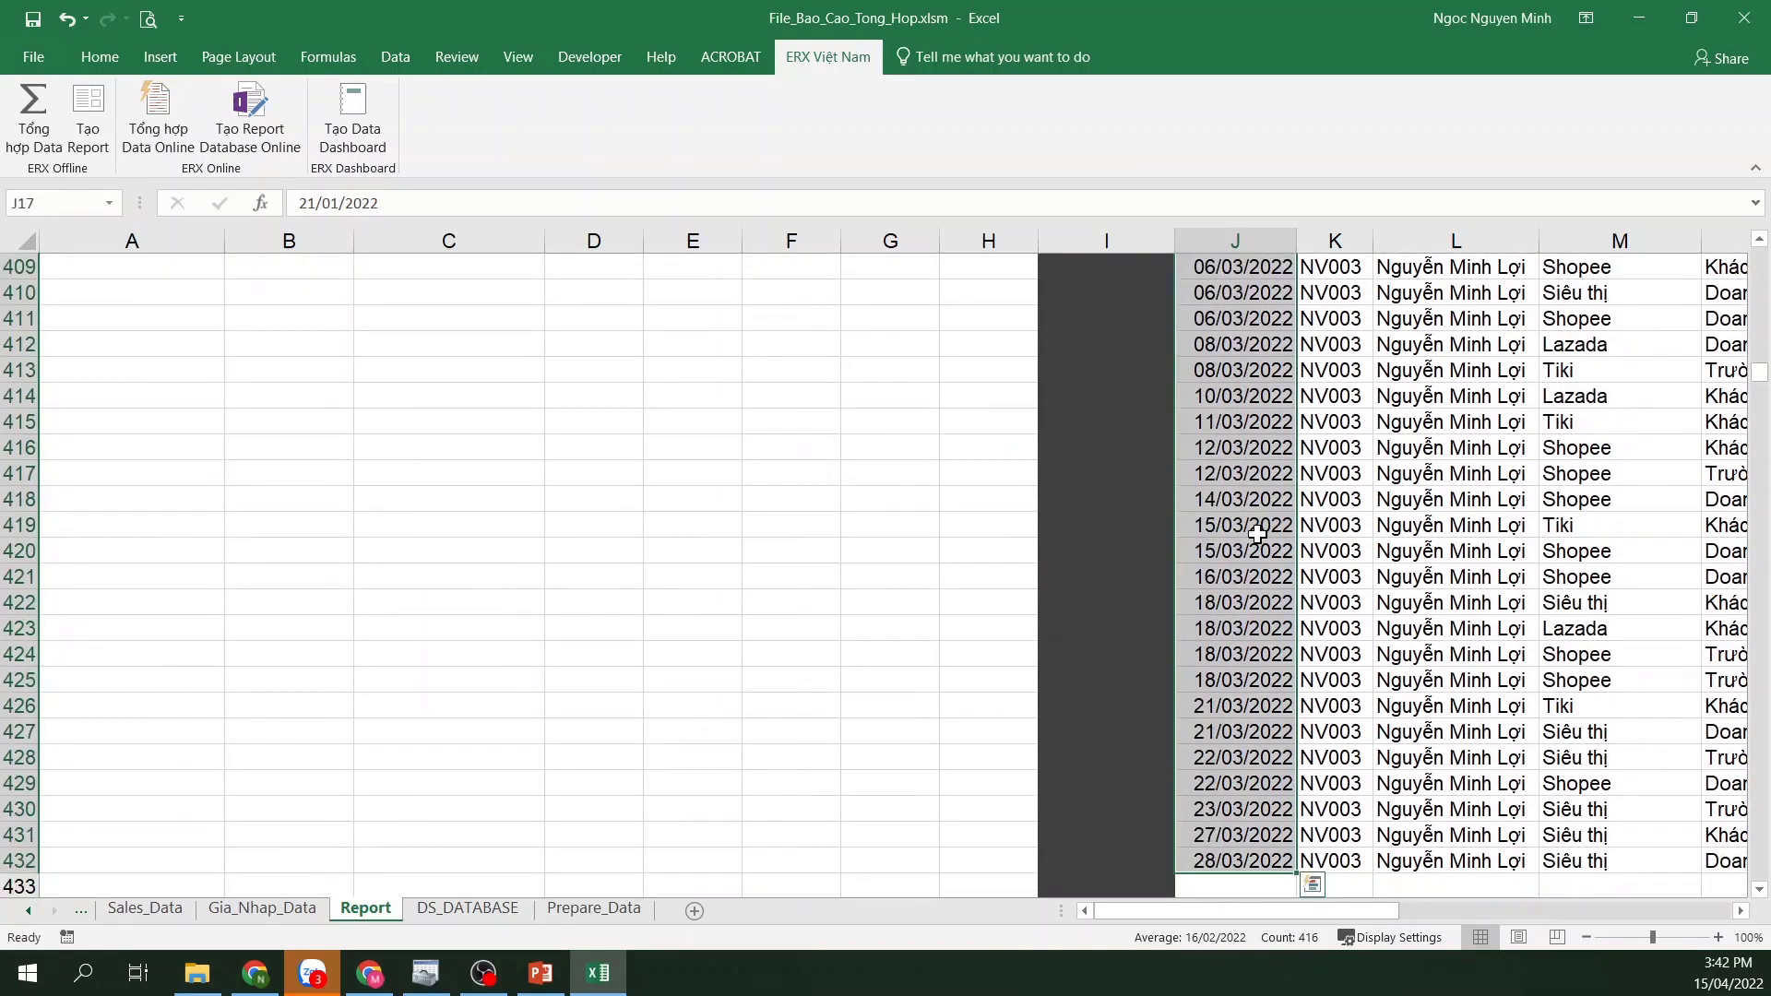
pyautogui.moveTo(1759, 374); pyautogui.dragTo(1760, 259)
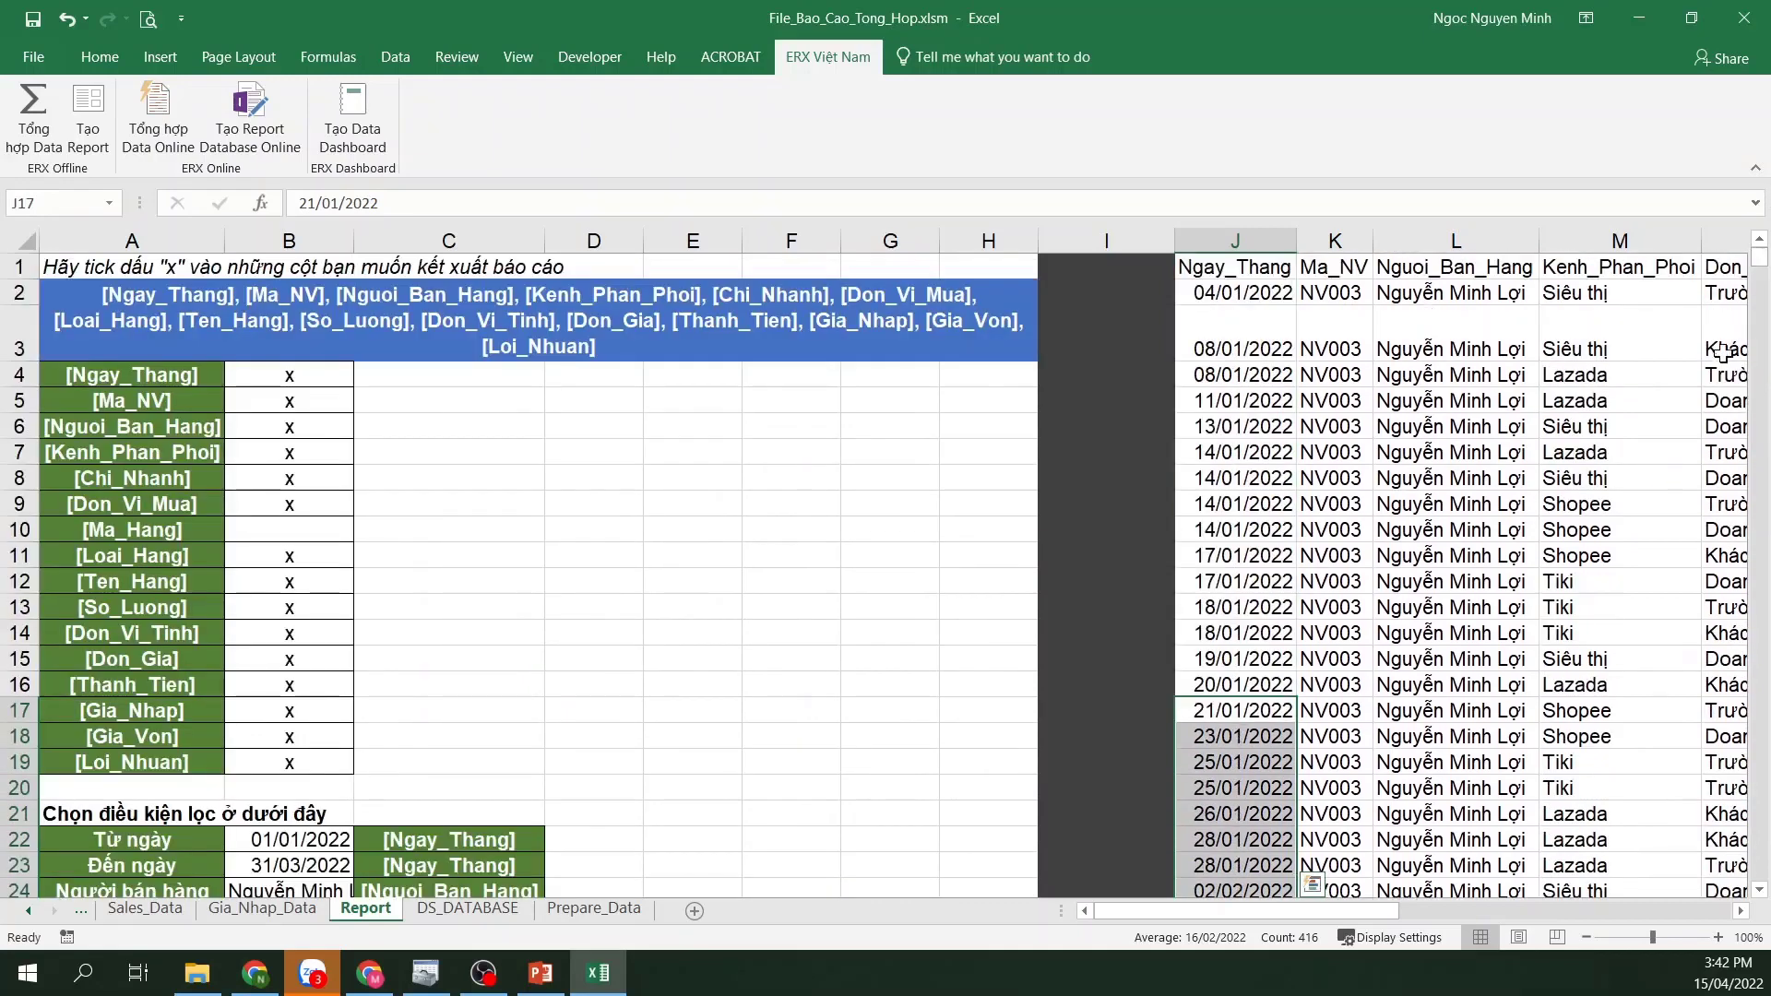
pyautogui.scroll(-2, 271, 731)
# Change the end date in B23 from 31/03/2022 to 15/03/2022
pyautogui.doubleClick(263, 680)
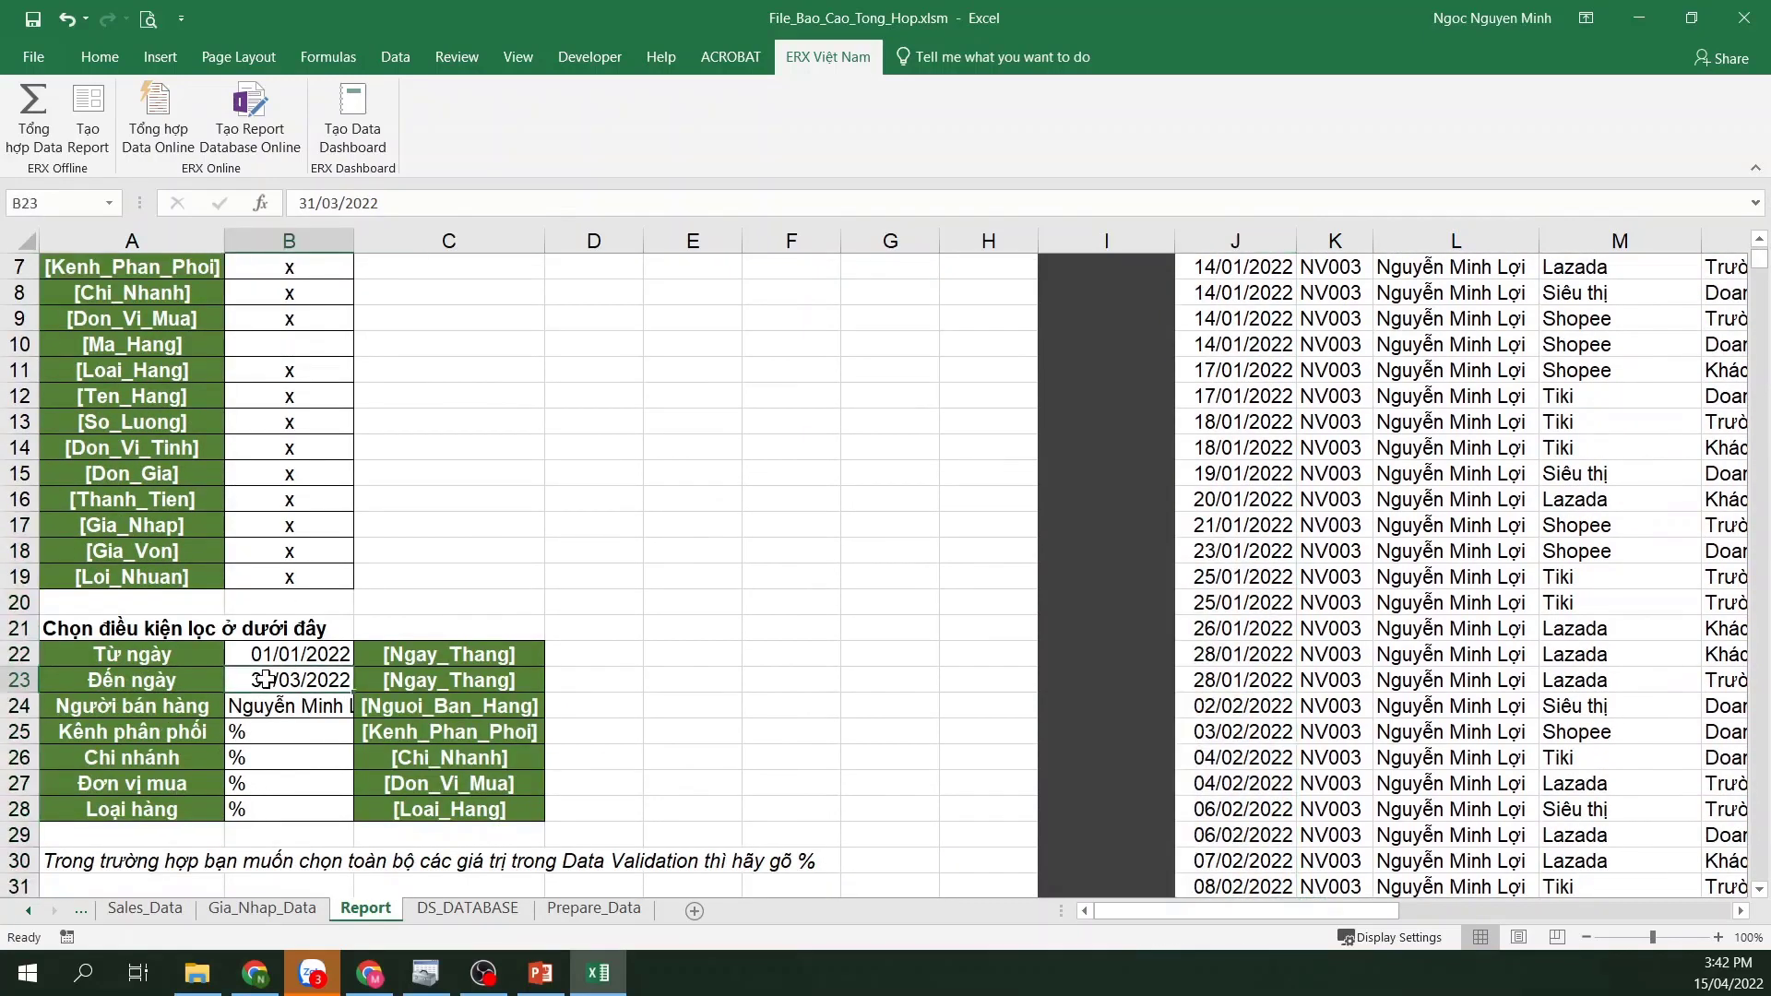
pyautogui.press('Delete')
pyautogui.press('BackSpace')
pyautogui.write('1')
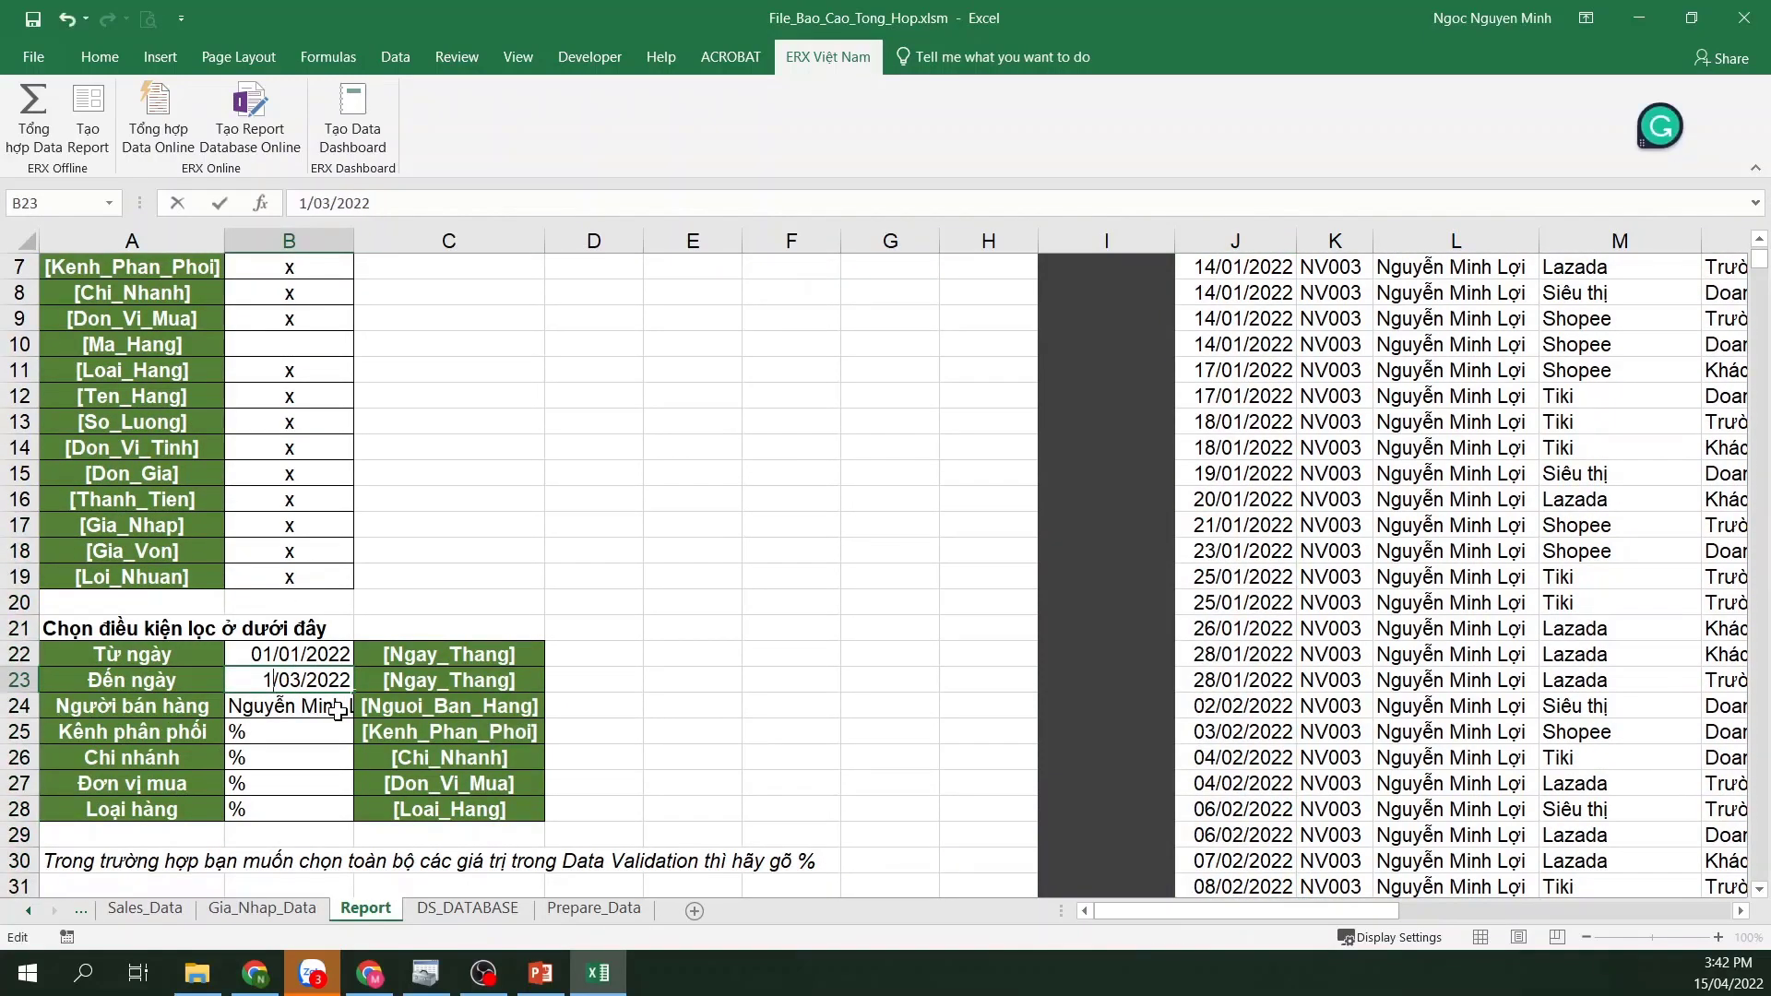
pyautogui.write('5')
pyautogui.click(305, 732)
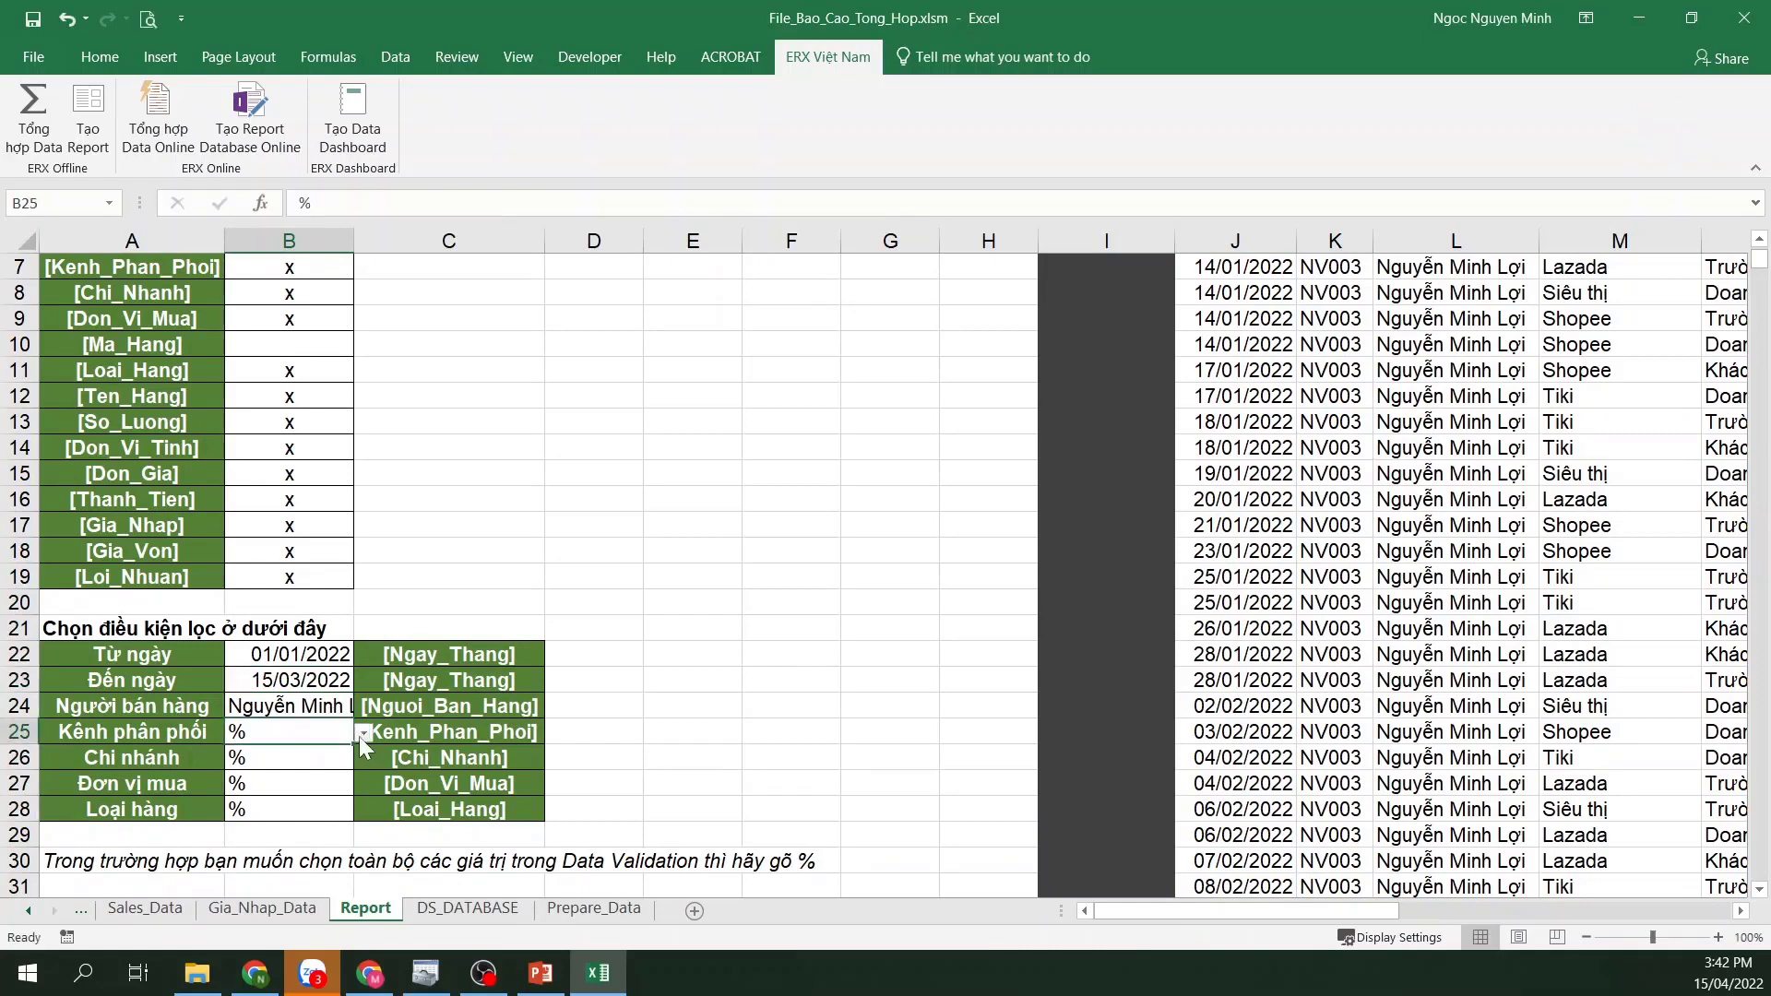
# Set the distribution channel filter in B25 to Lazada
pyautogui.click(363, 732)
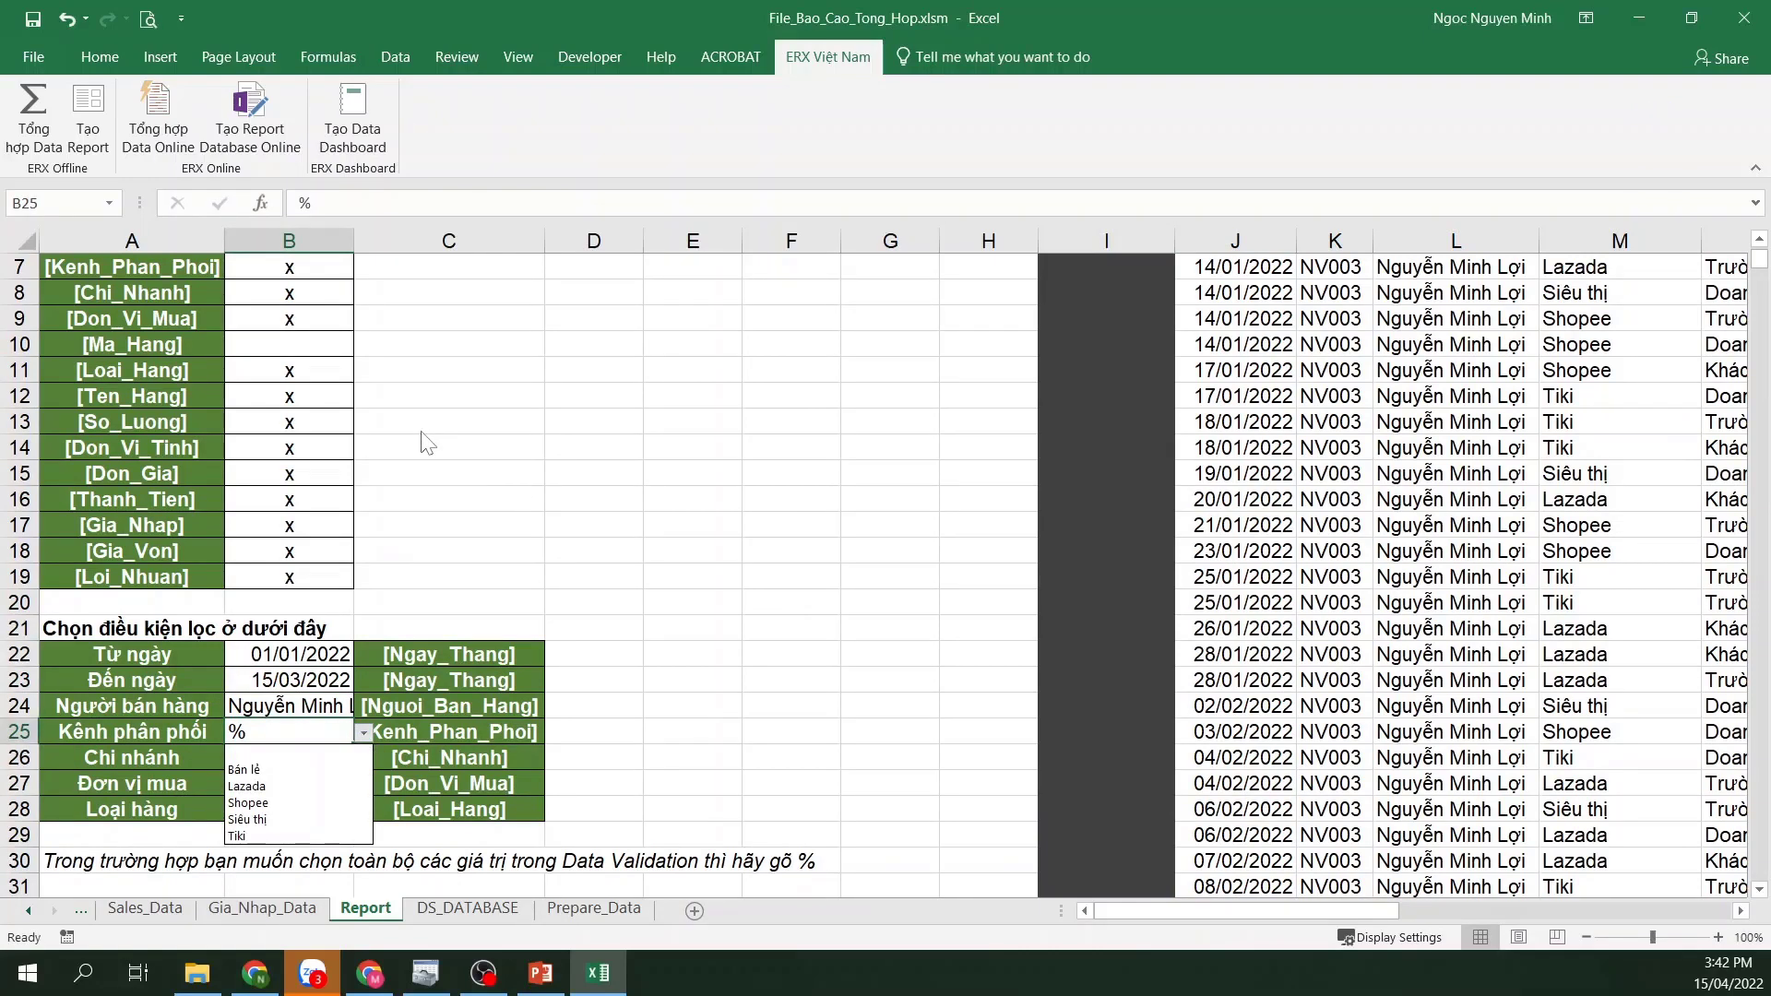
pyautogui.click(247, 786)
pyautogui.click(619, 514)
pyautogui.scroll(2, 619, 512)
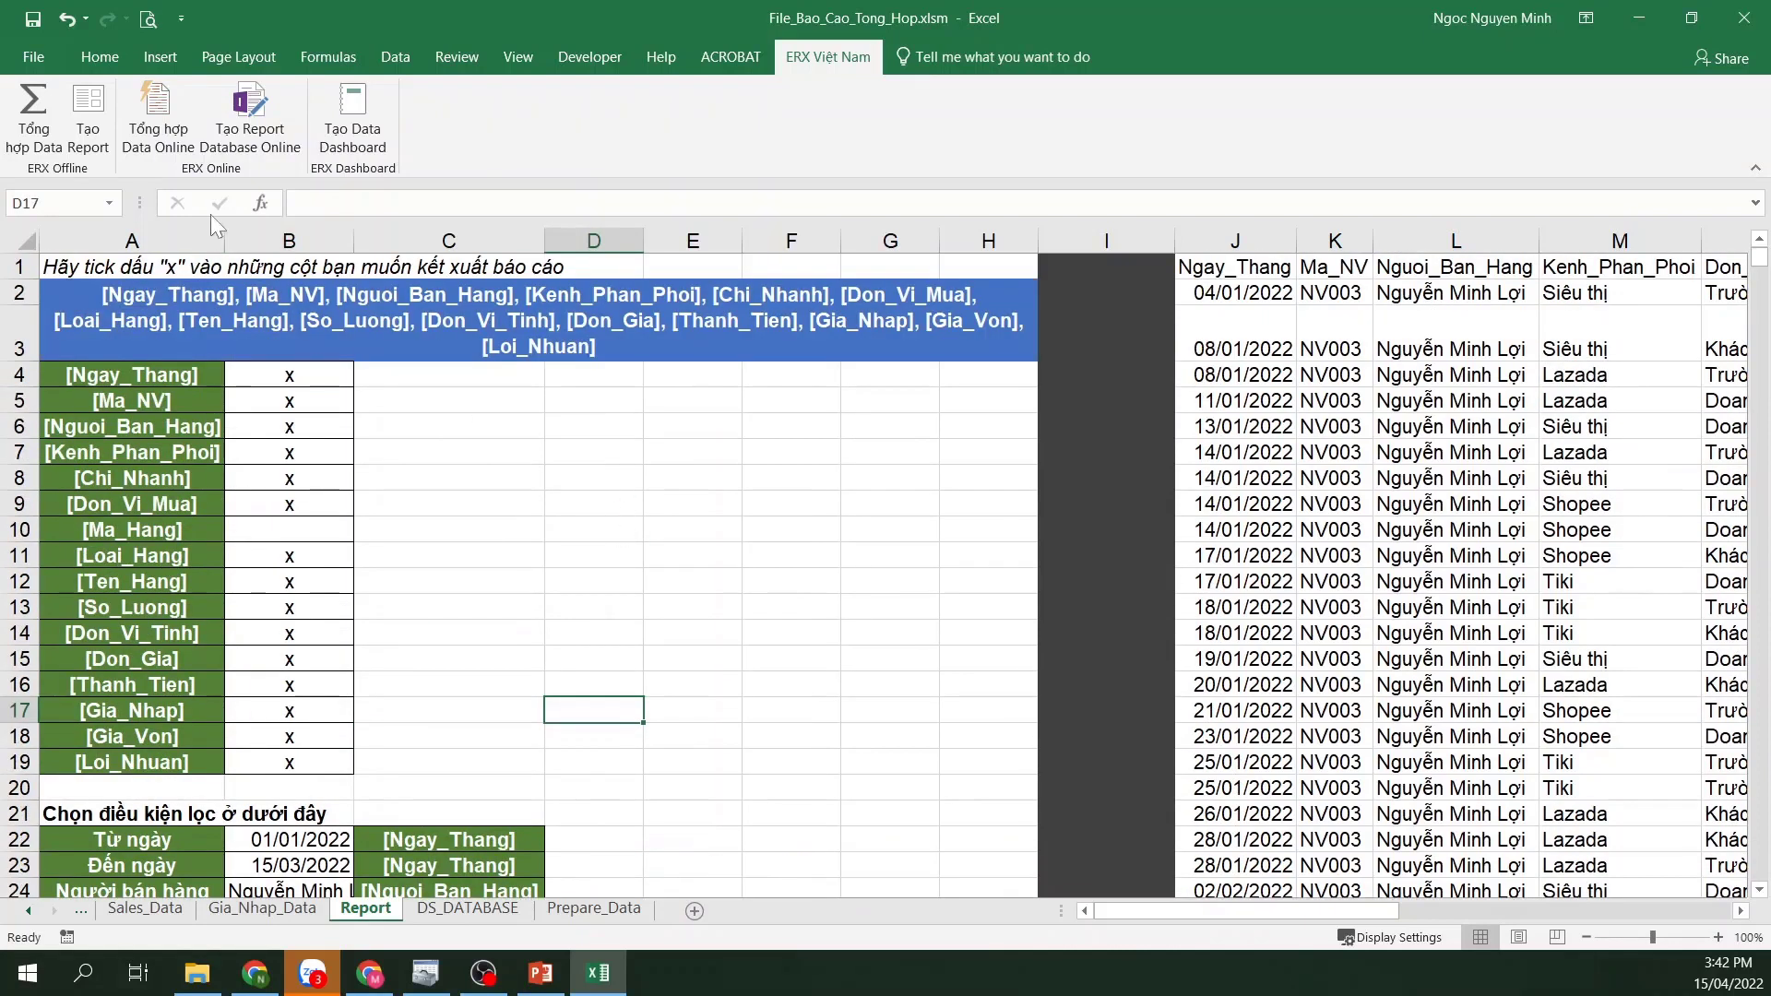
# Run Tạo Report again and check the new Lazada-only data, which ends at row 68
pyautogui.click(97, 106)
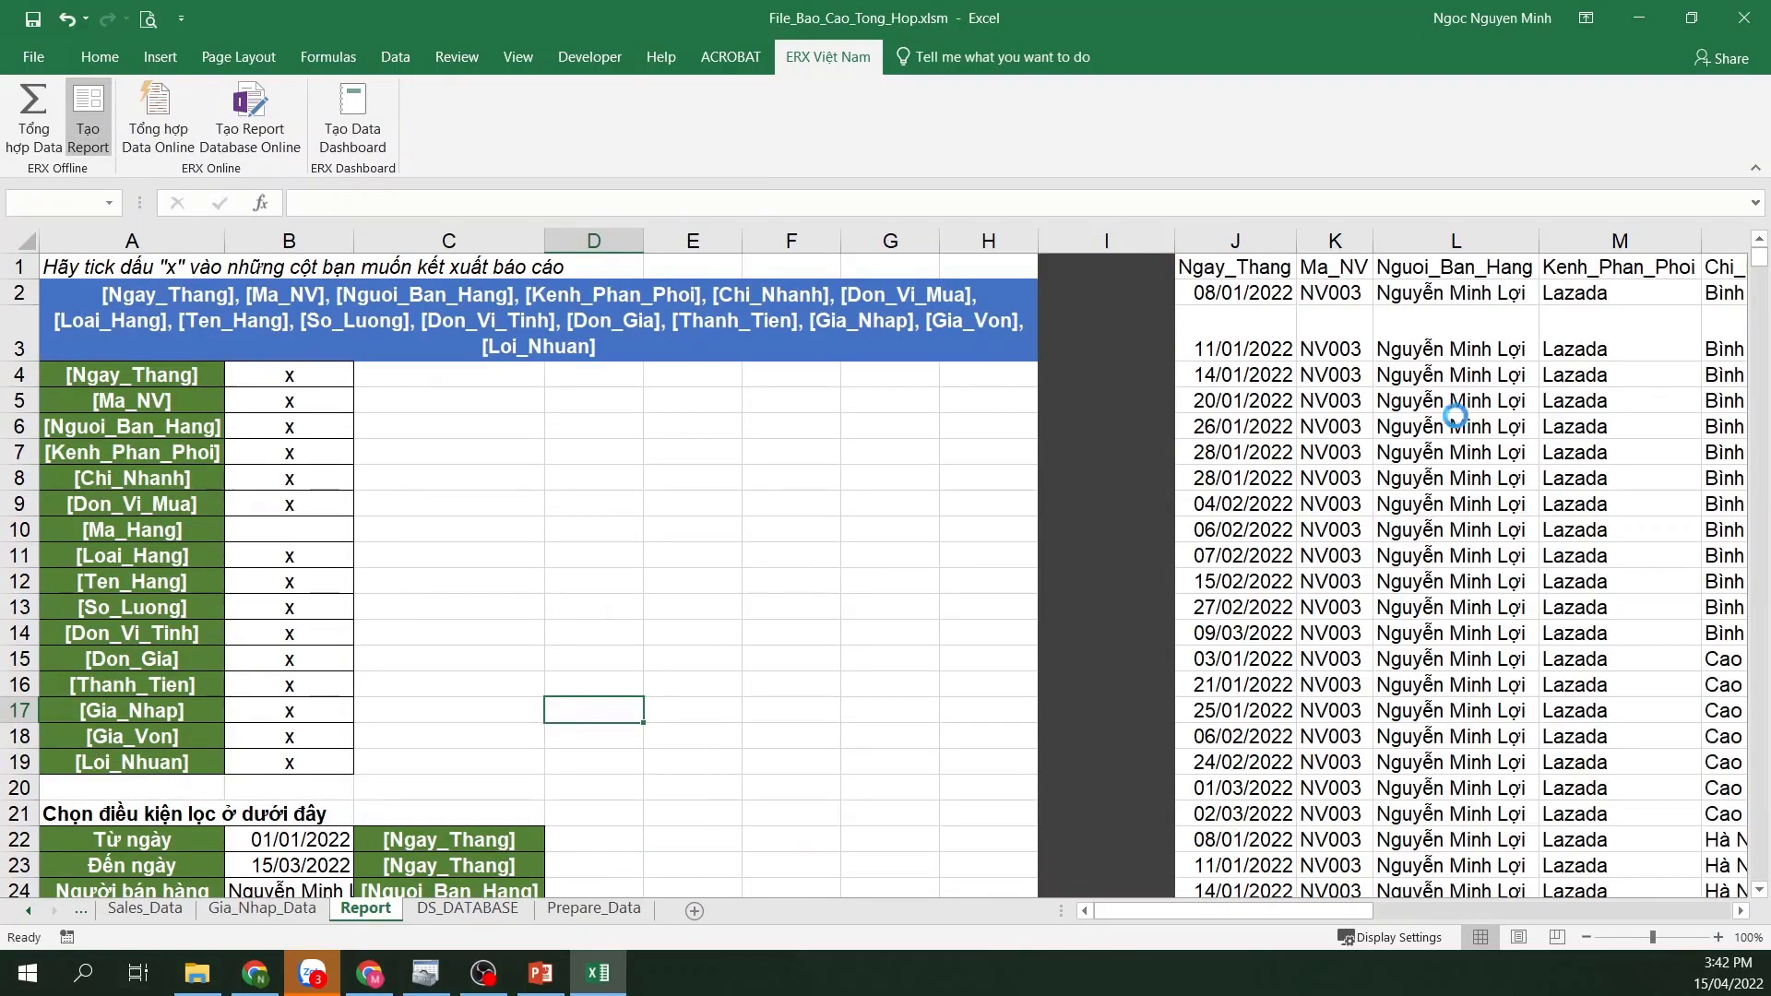
pyautogui.click(968, 576)
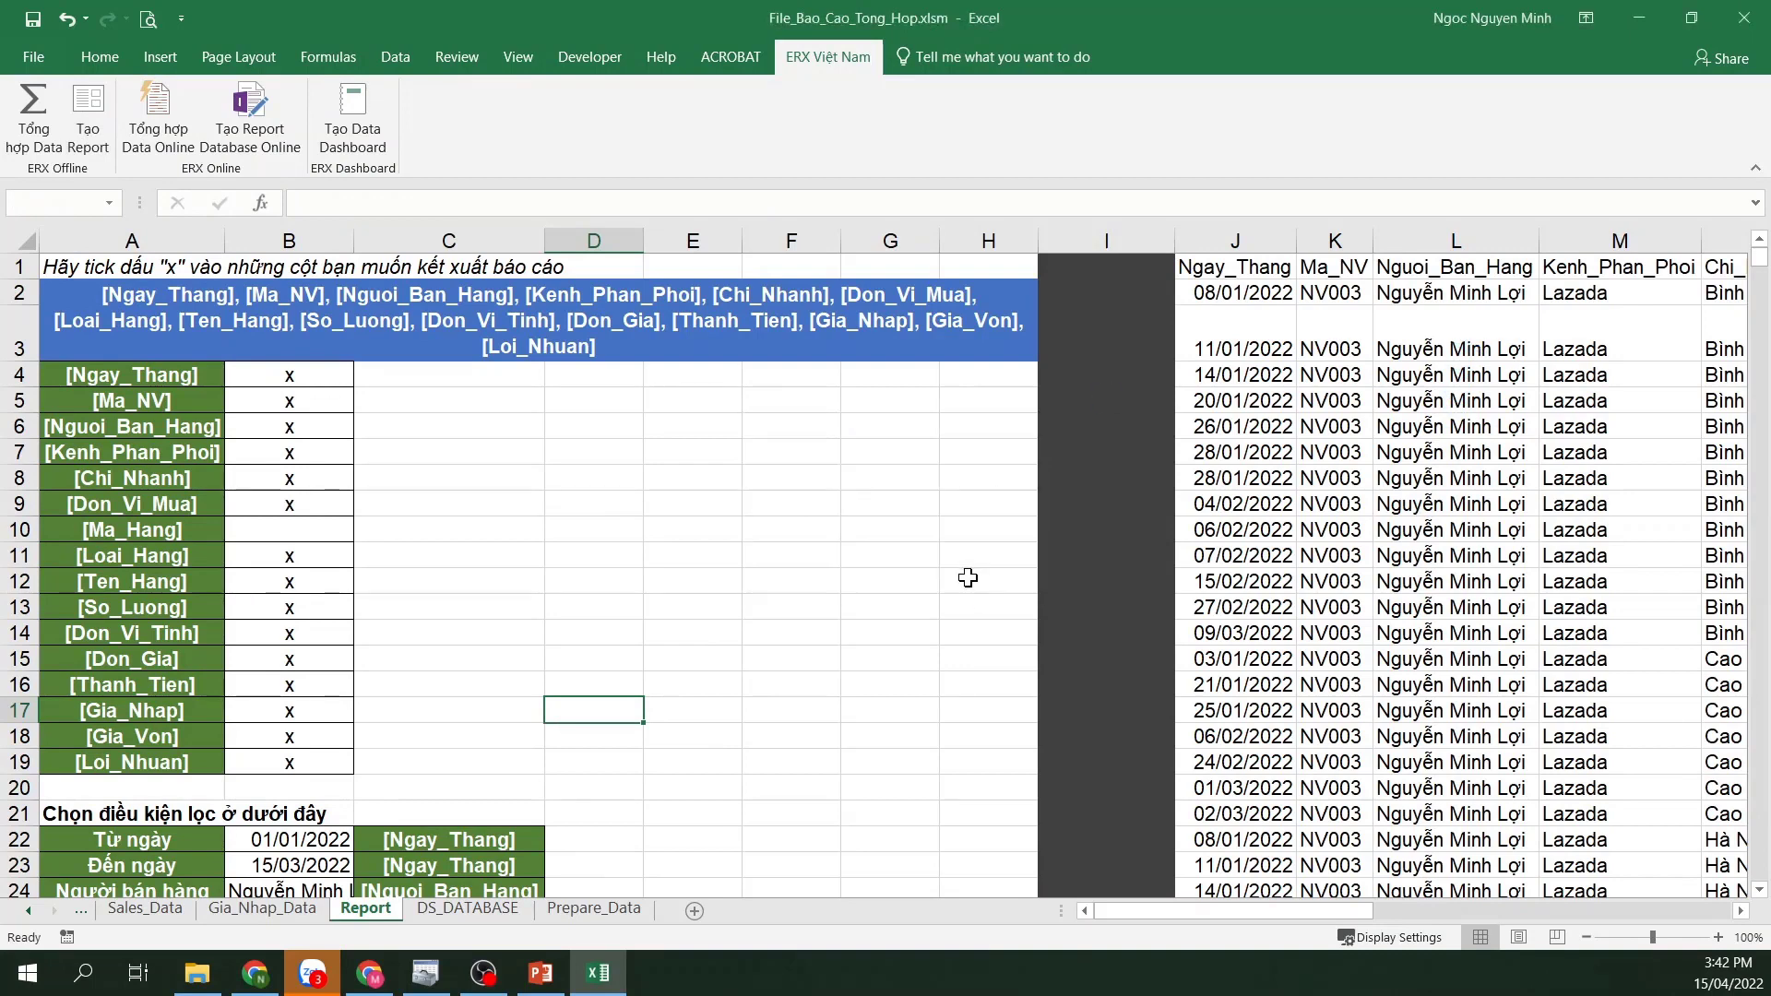
pyautogui.click(1648, 420)
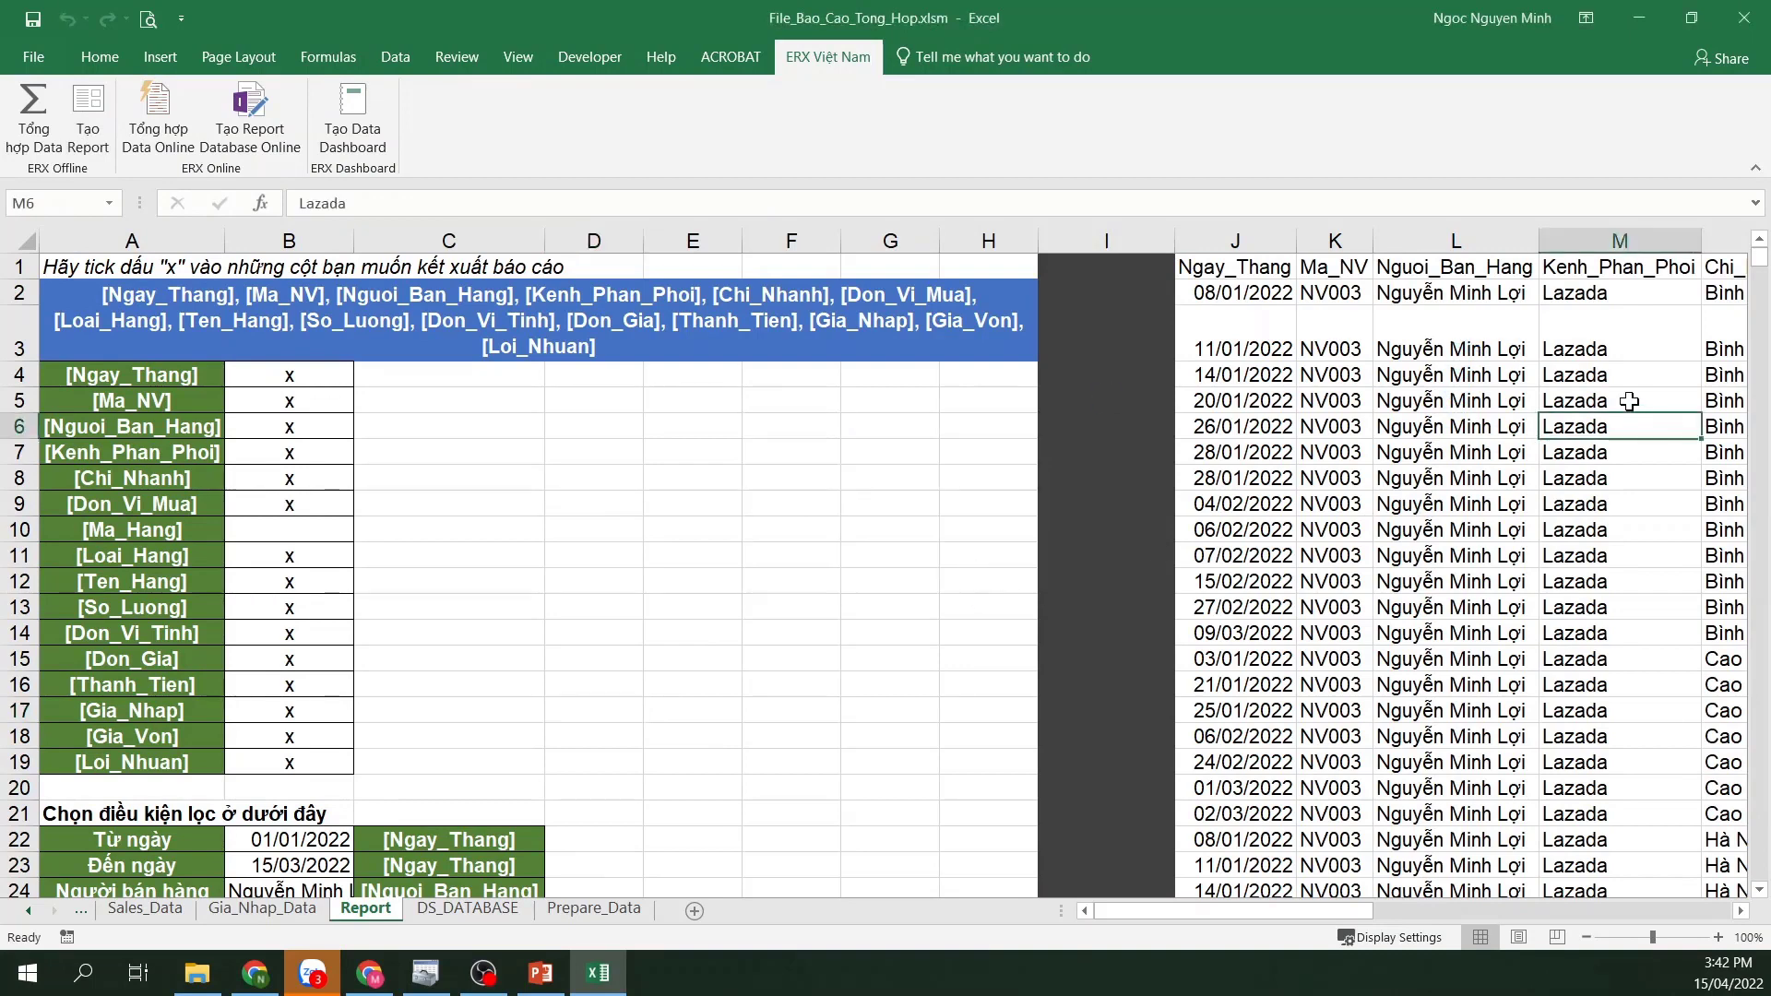
pyautogui.click(1236, 373)
pyautogui.hotkey('ctrl', 'shift', 'Down')
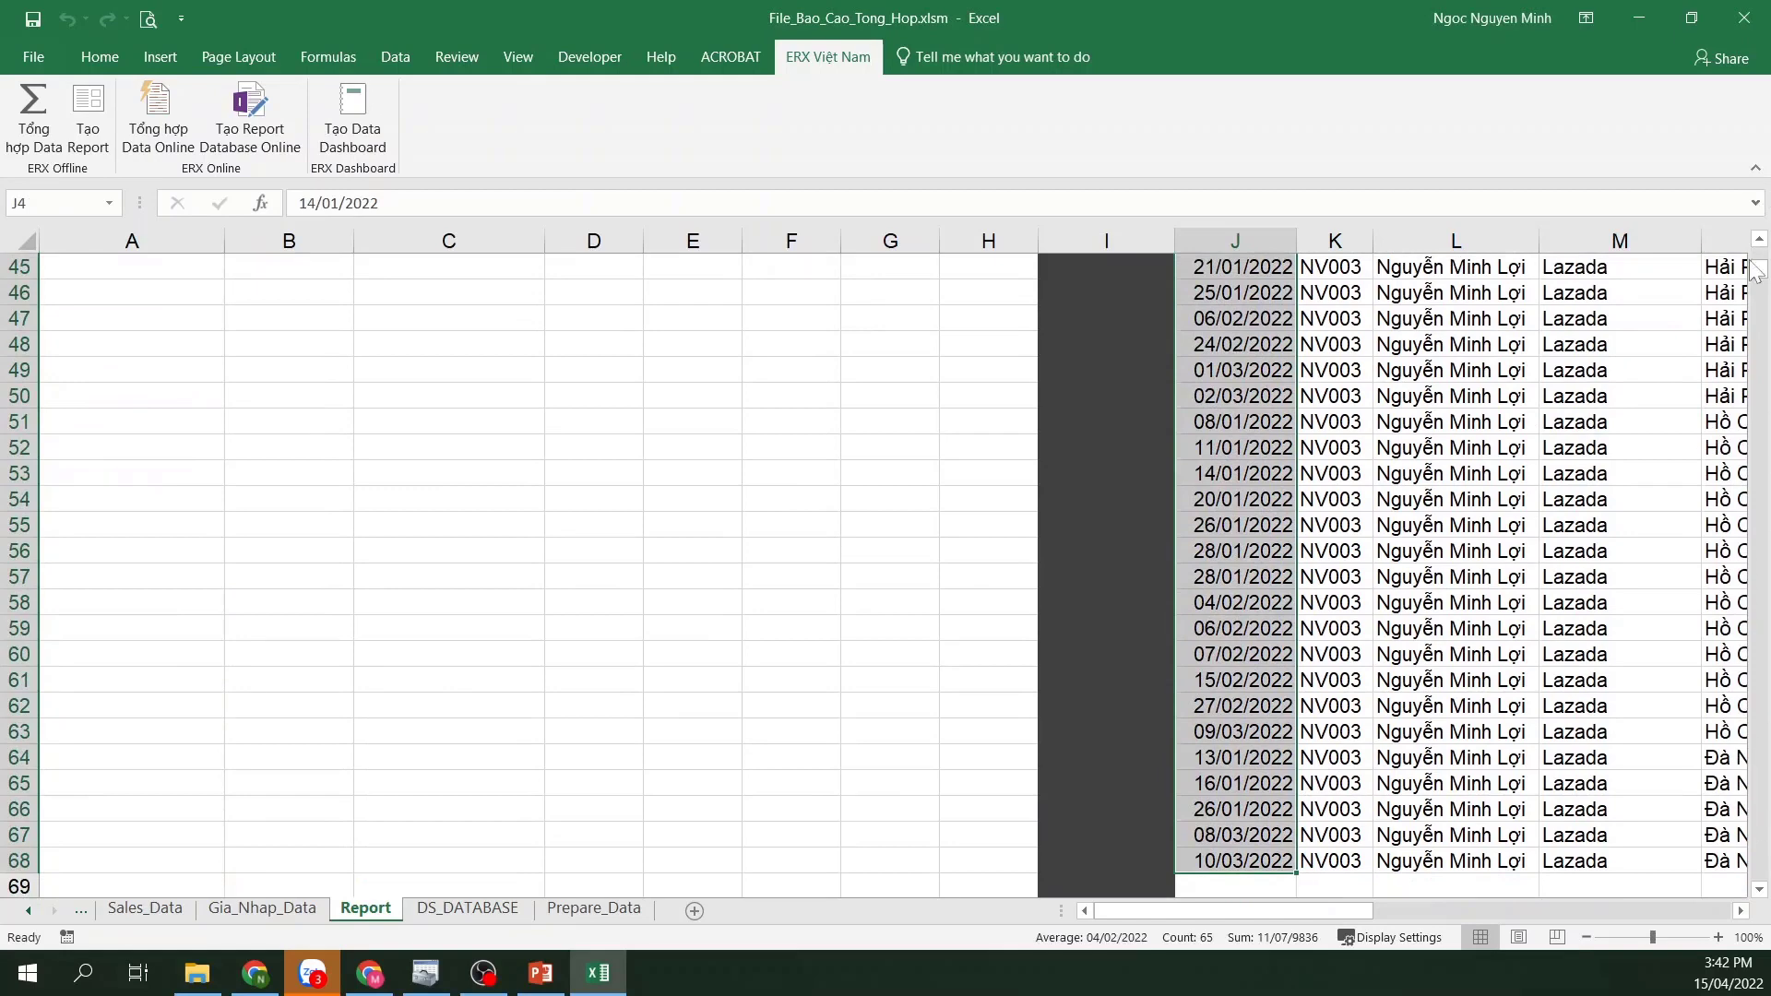
pyautogui.moveTo(1757, 269); pyautogui.dragTo(1757, 248)
pyautogui.click(533, 480)
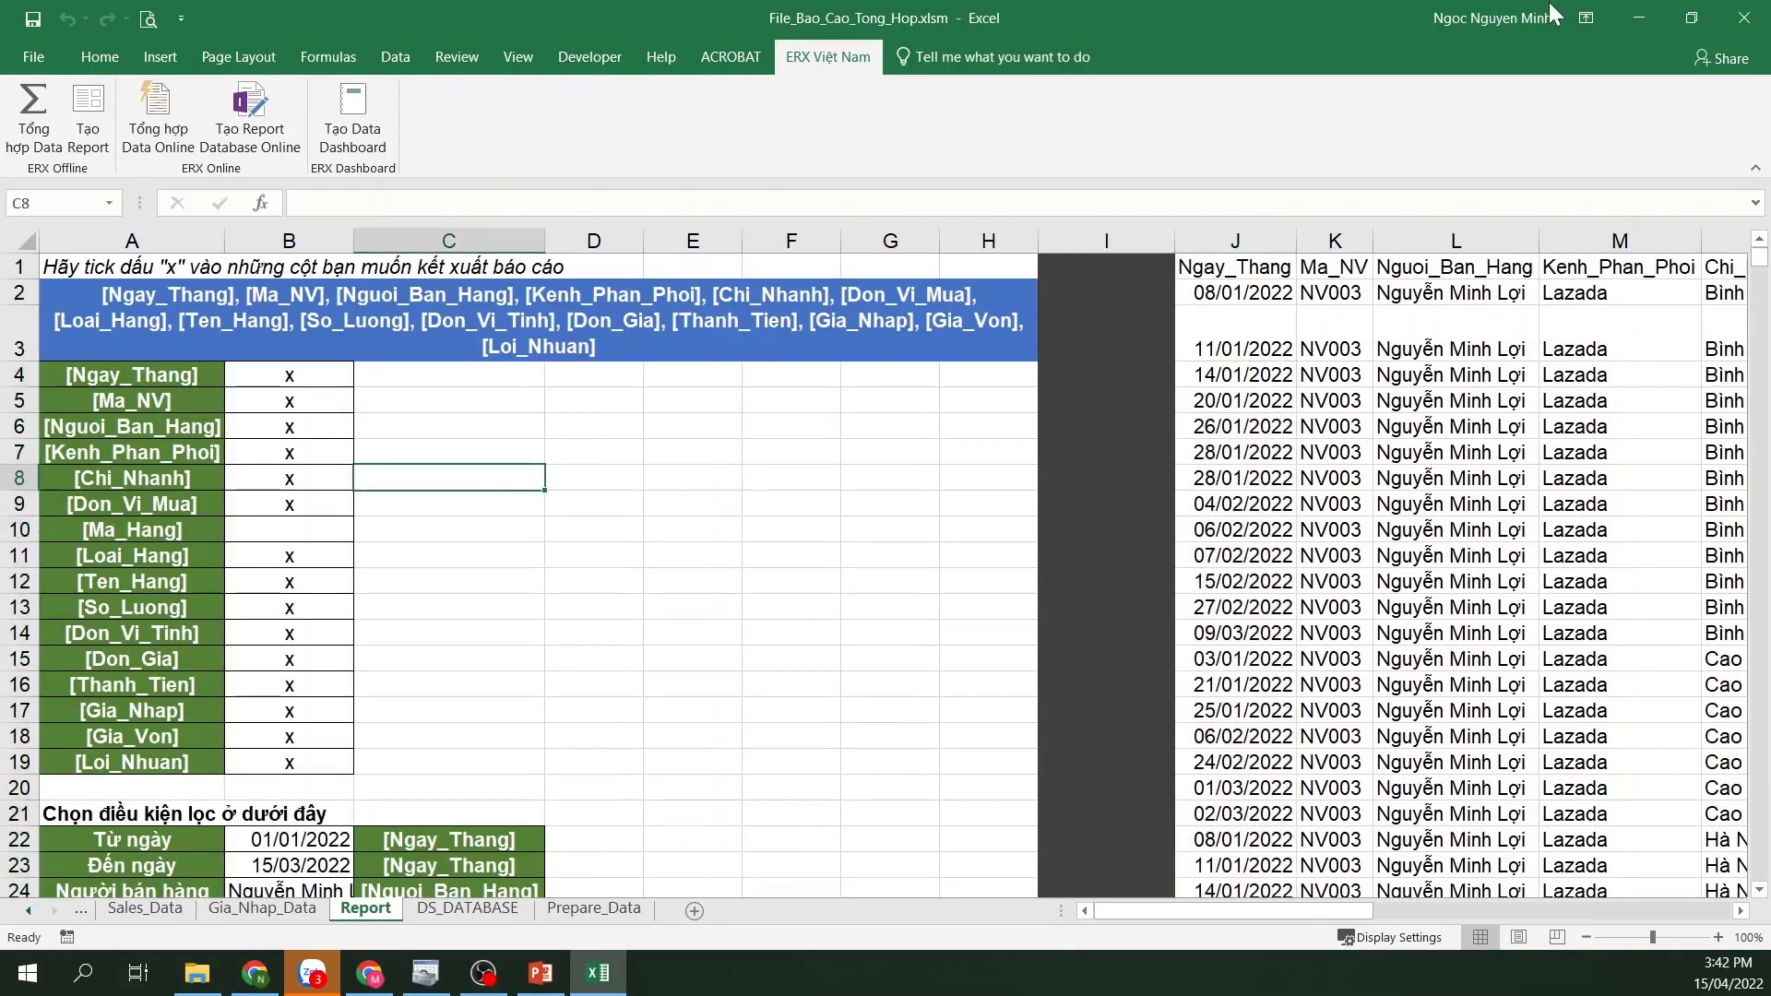
# Restore the Excel window and advance the slide show to the Tạo Dashboard báo cáo slide
pyautogui.click(1685, 33)
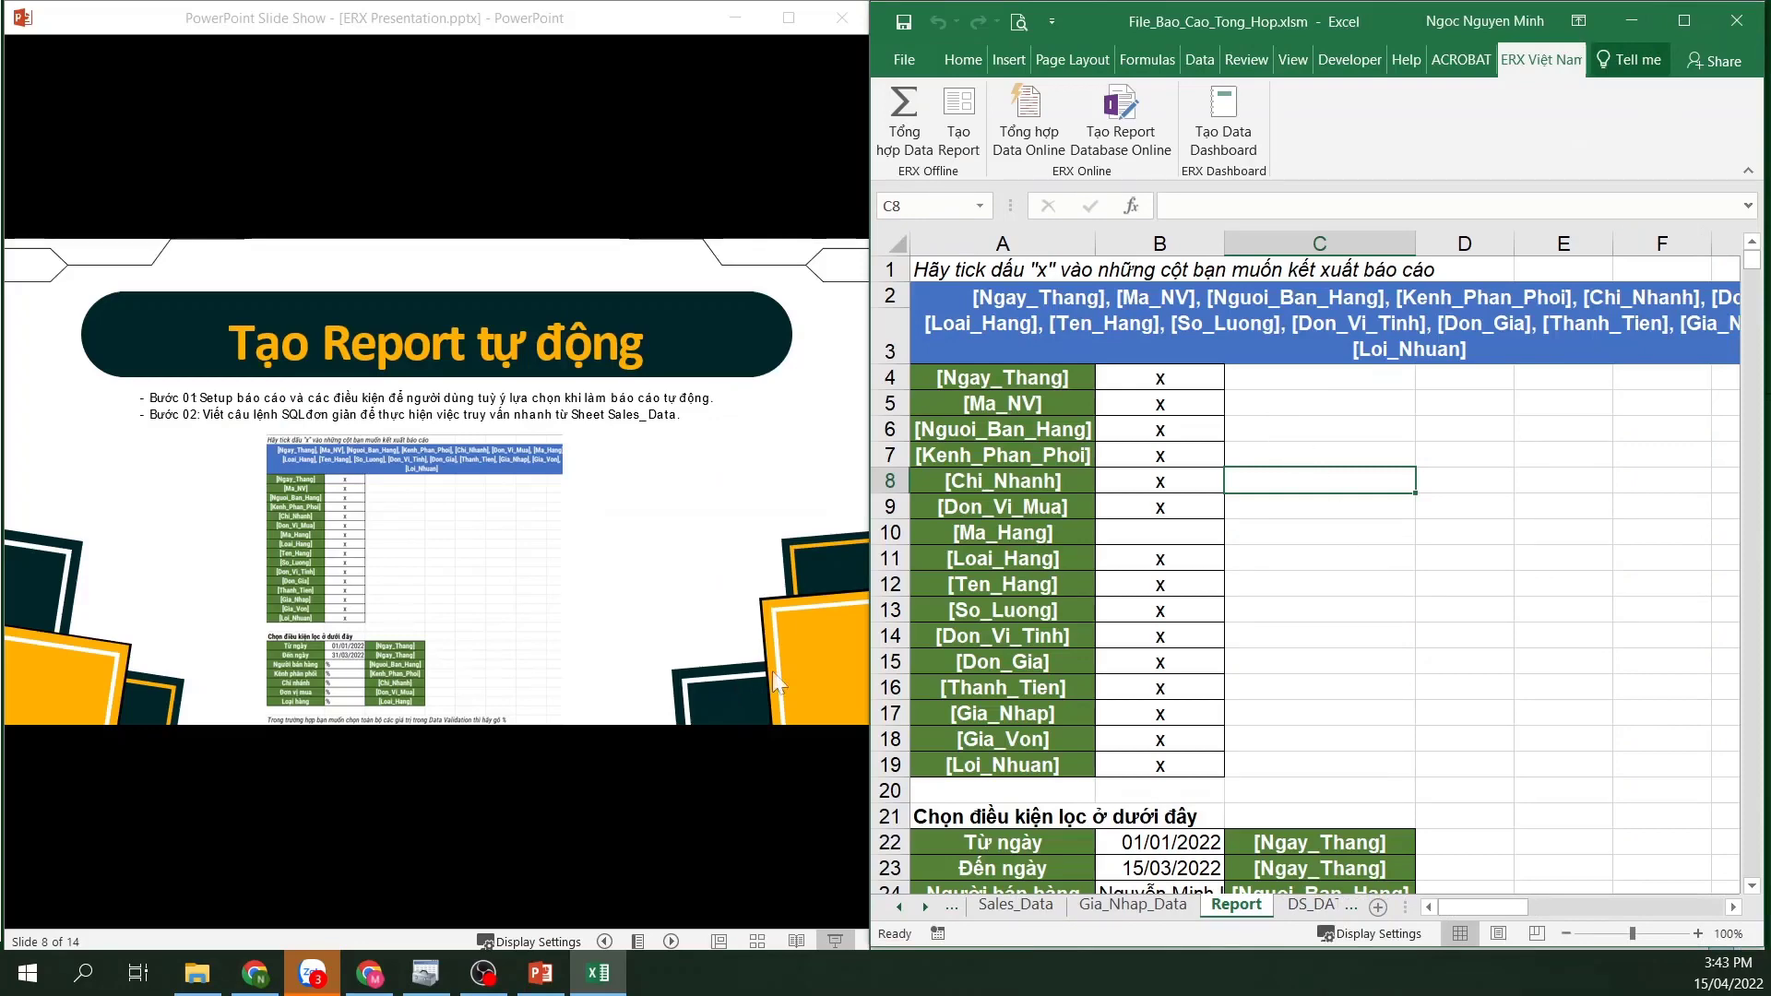
pyautogui.click(691, 603)
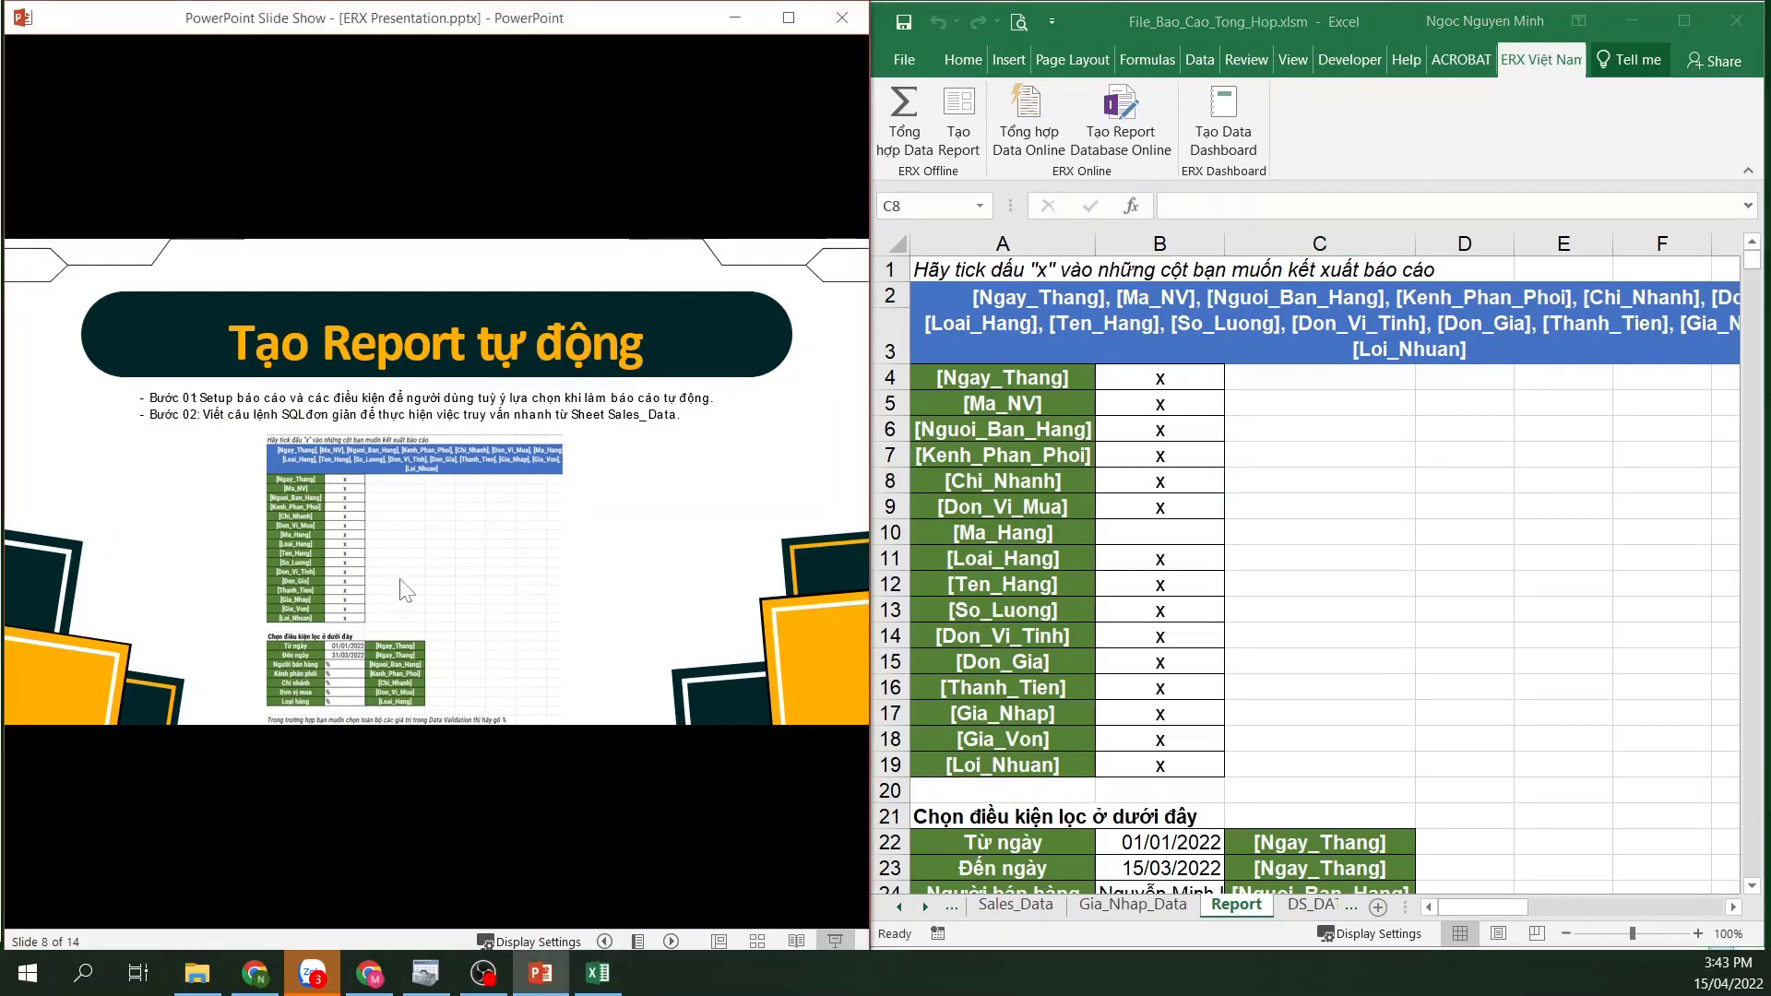
pyautogui.click(512, 585)
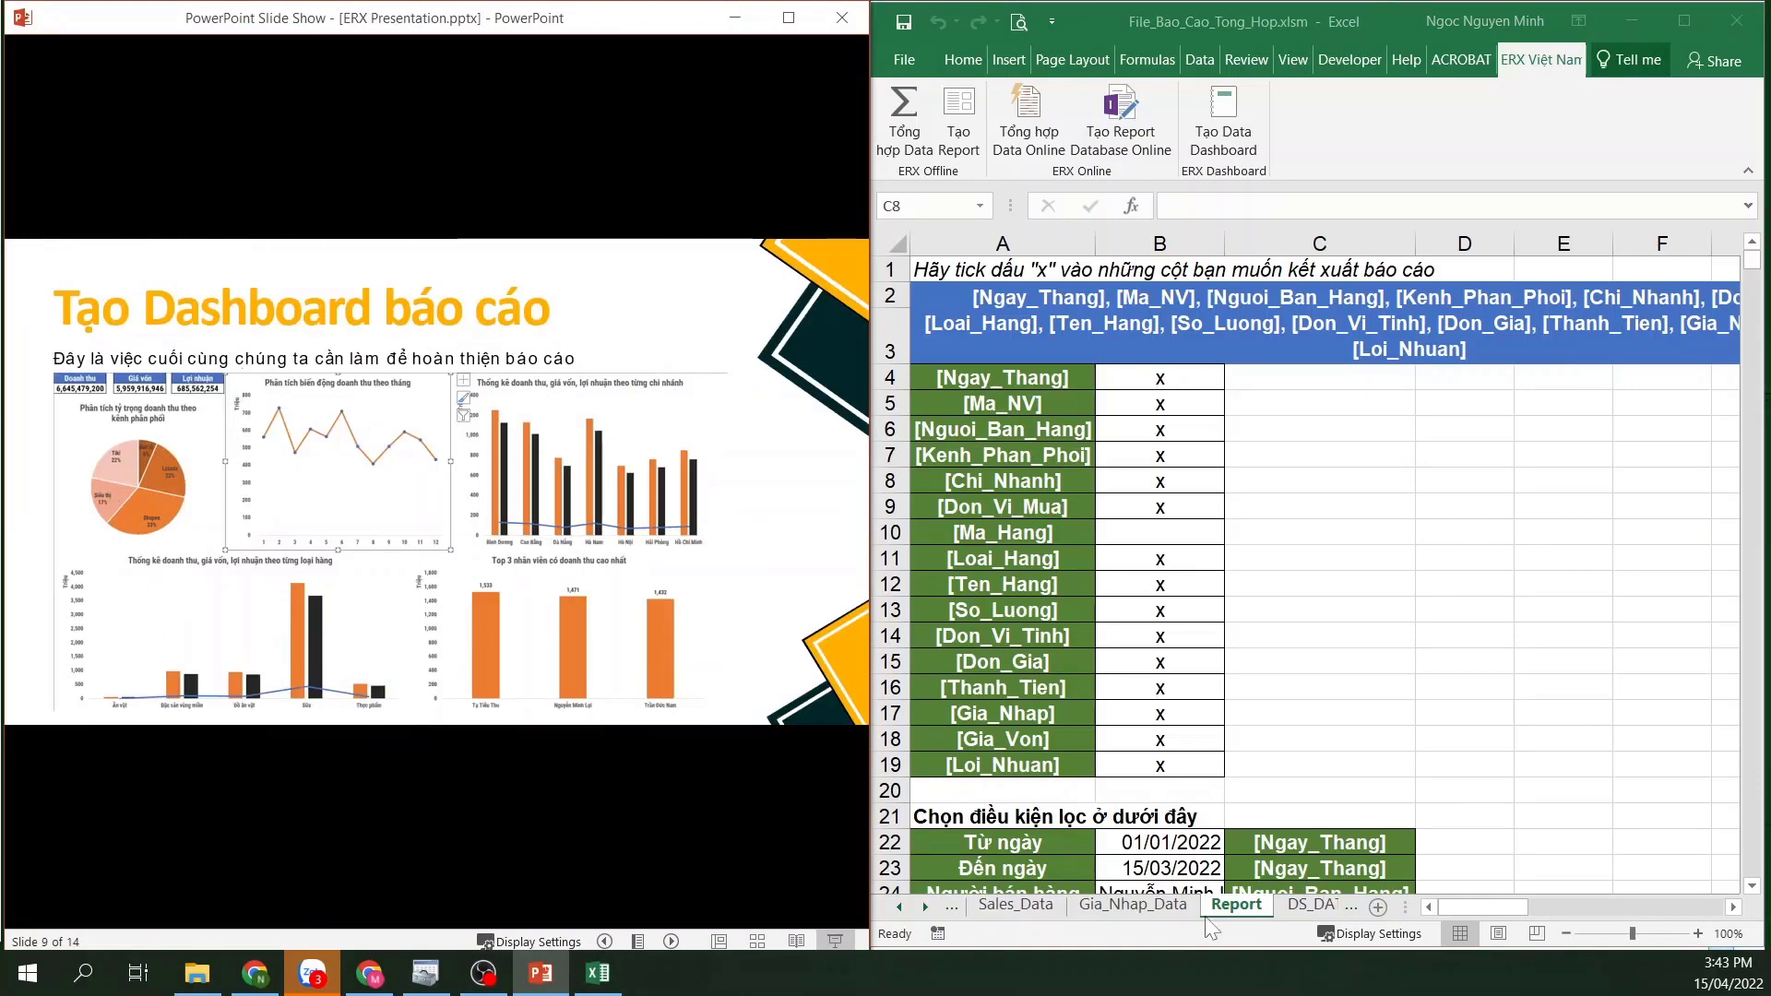
# Browse the DS_DATABASE, Dashboard and Report sheets, ending on Prepare_Data
pyautogui.click(1329, 925)
pyautogui.click(1304, 908)
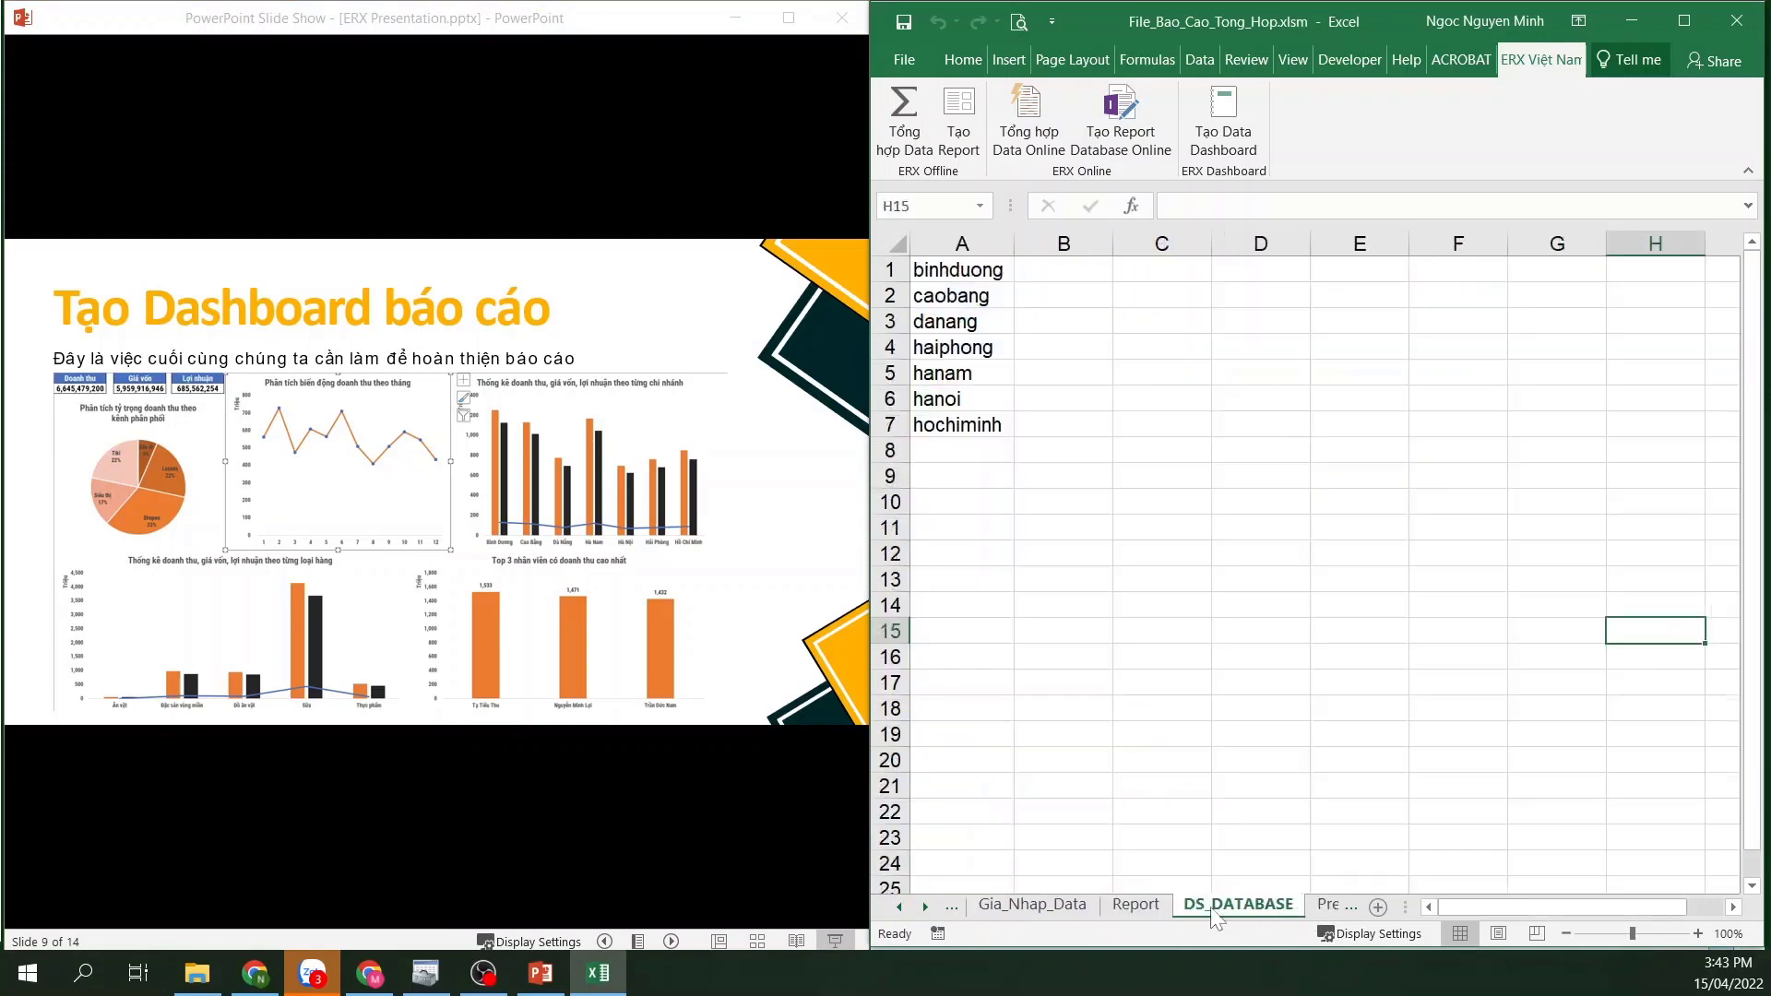
pyautogui.click(898, 908)
pyautogui.click(899, 908)
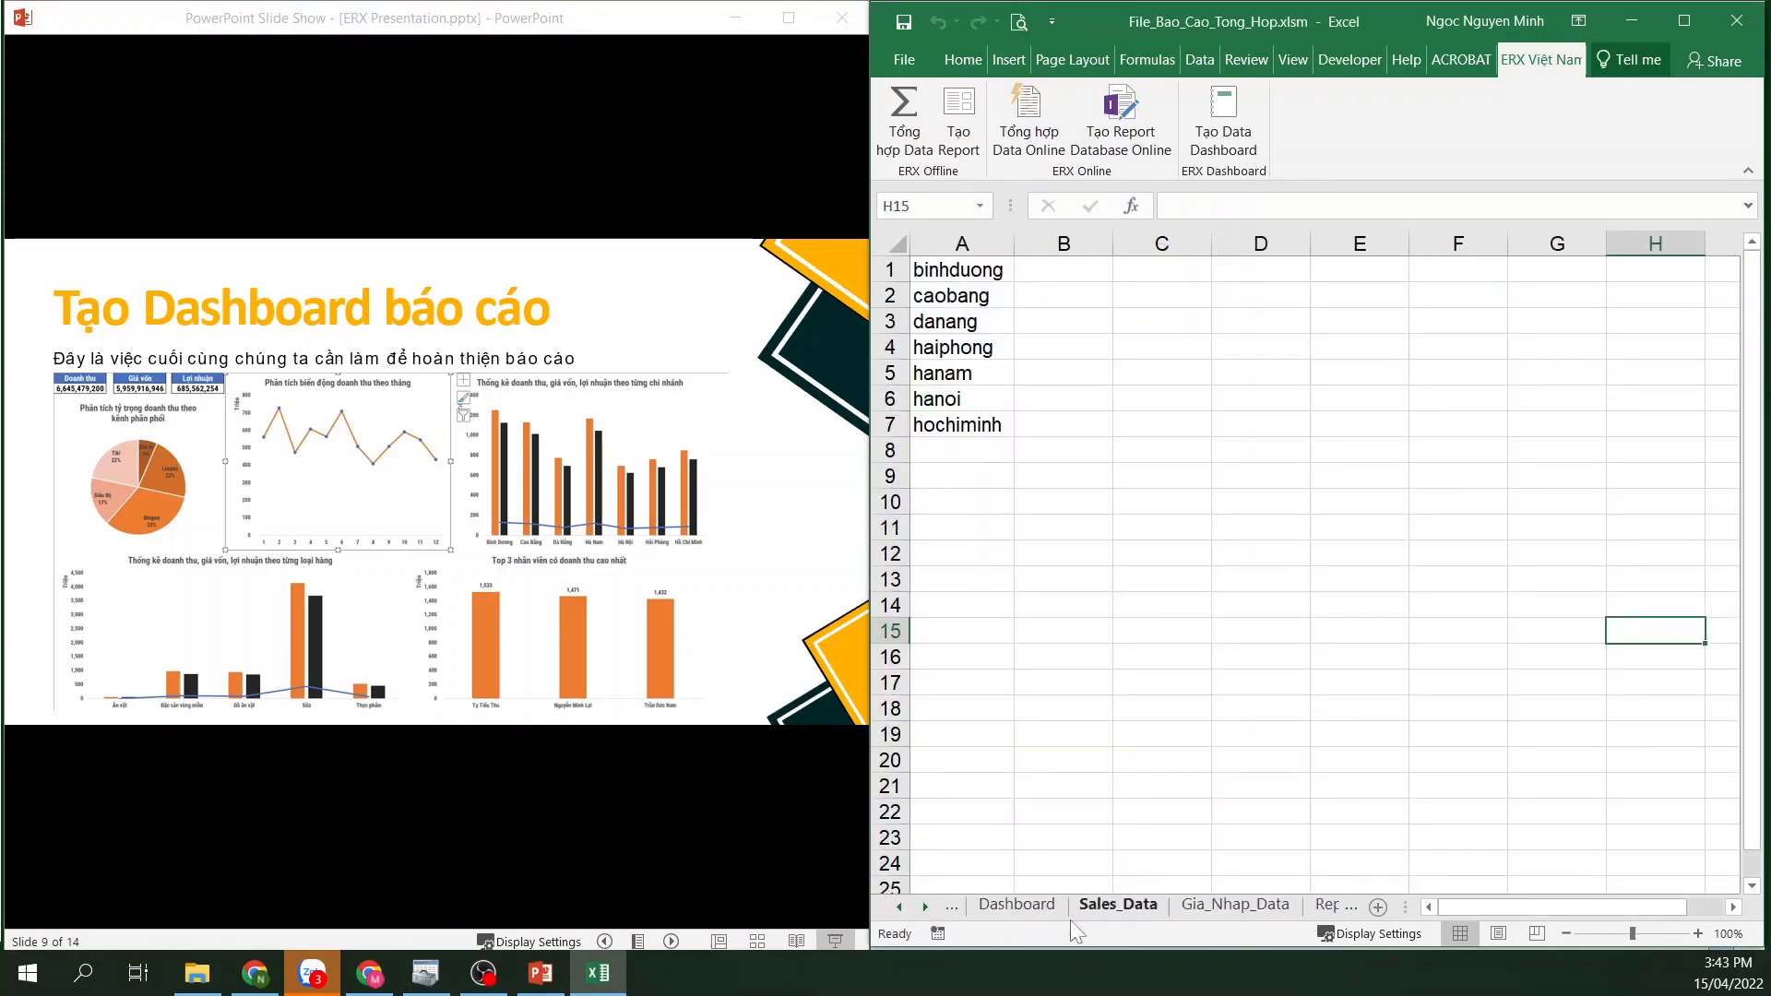
pyautogui.click(1016, 905)
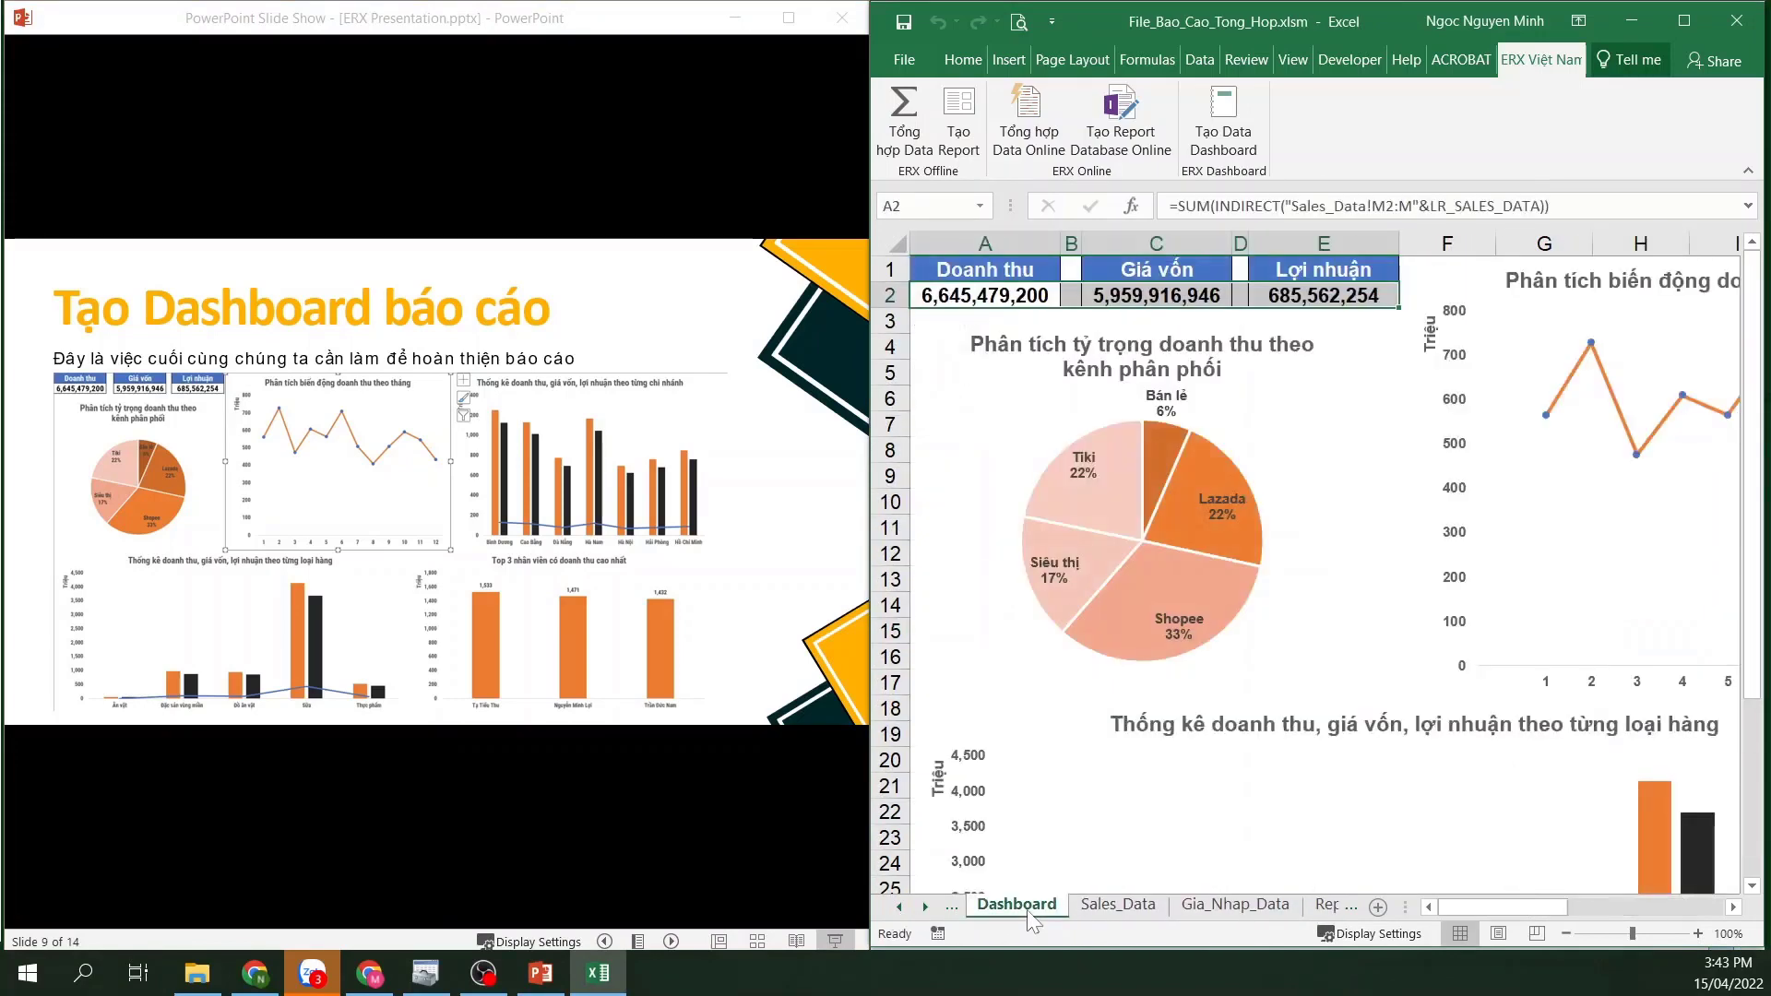
pyautogui.click(1067, 554)
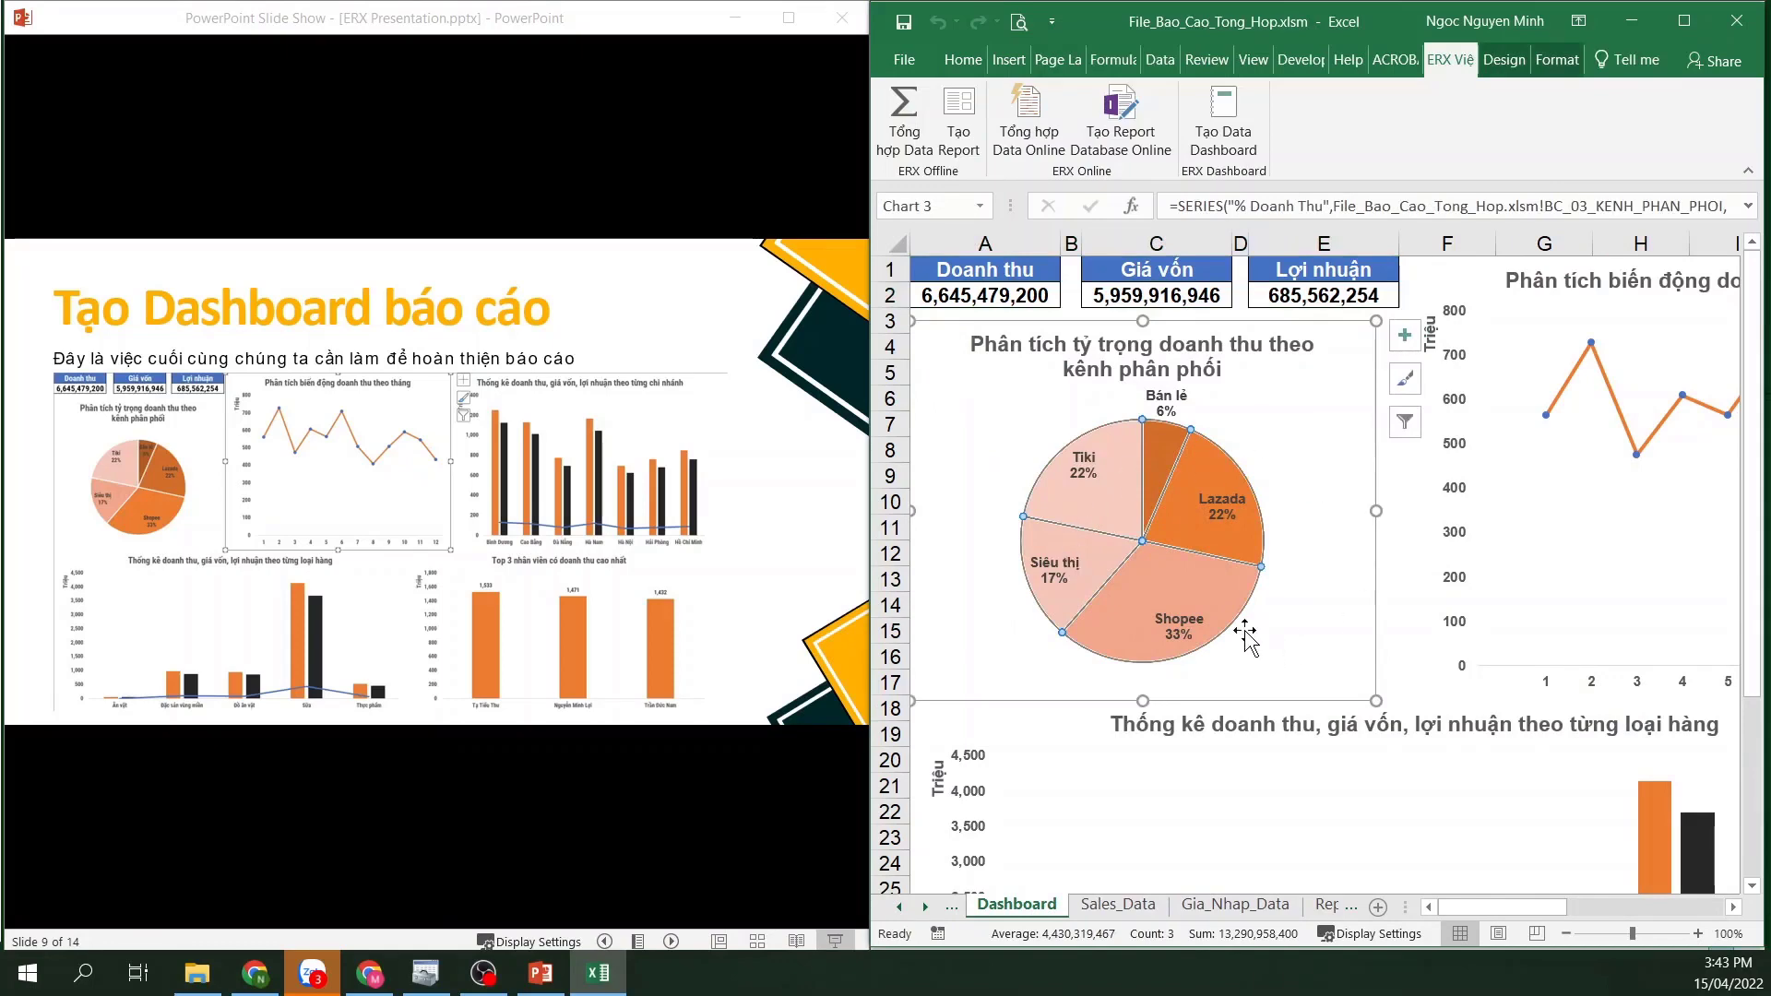
pyautogui.click(1328, 905)
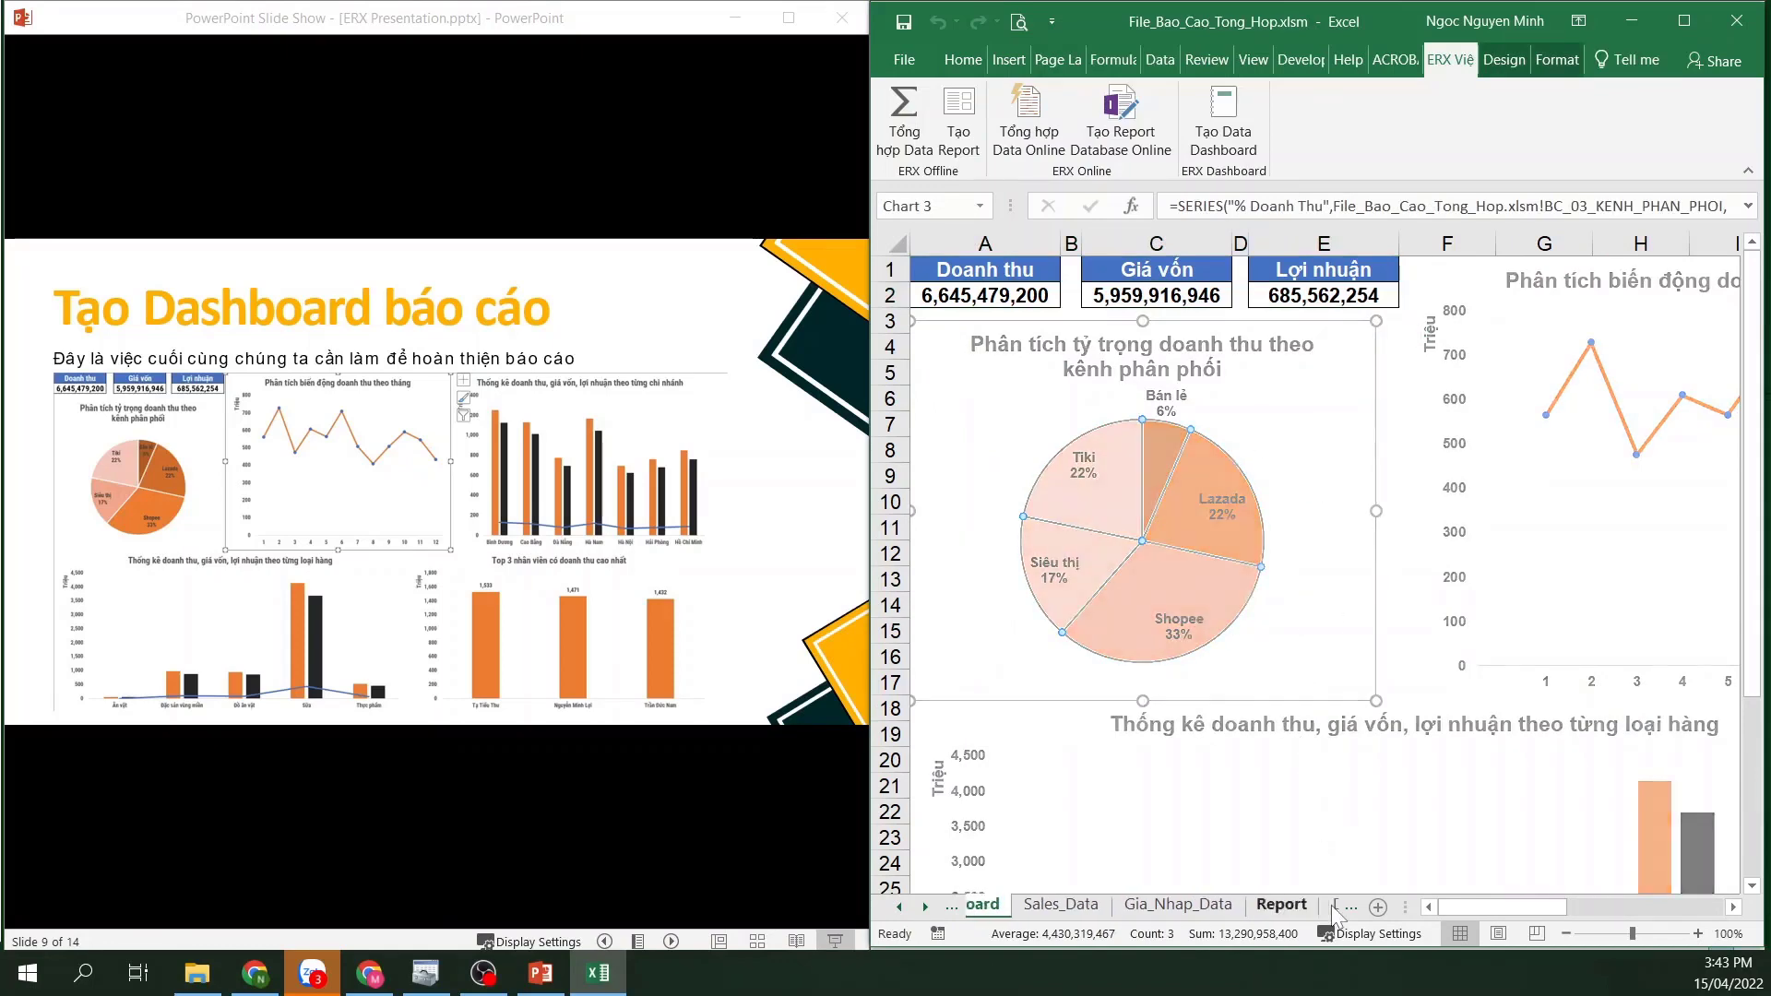
pyautogui.click(1319, 906)
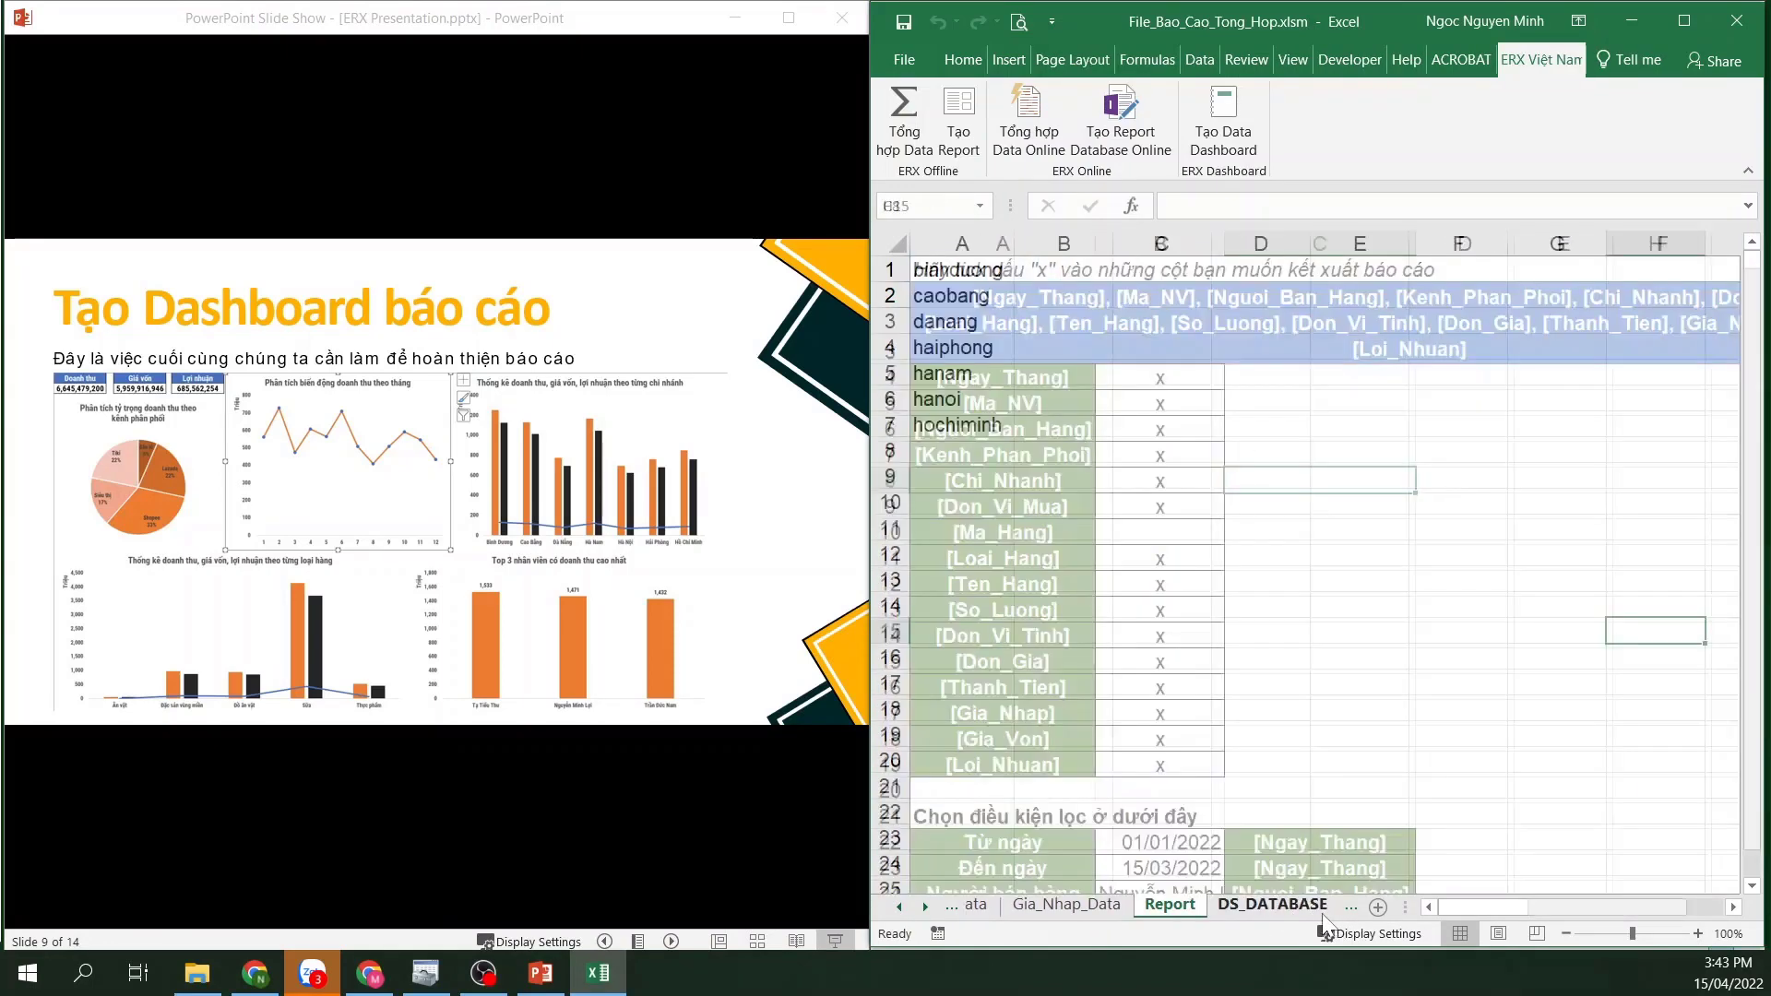
pyautogui.click(1320, 906)
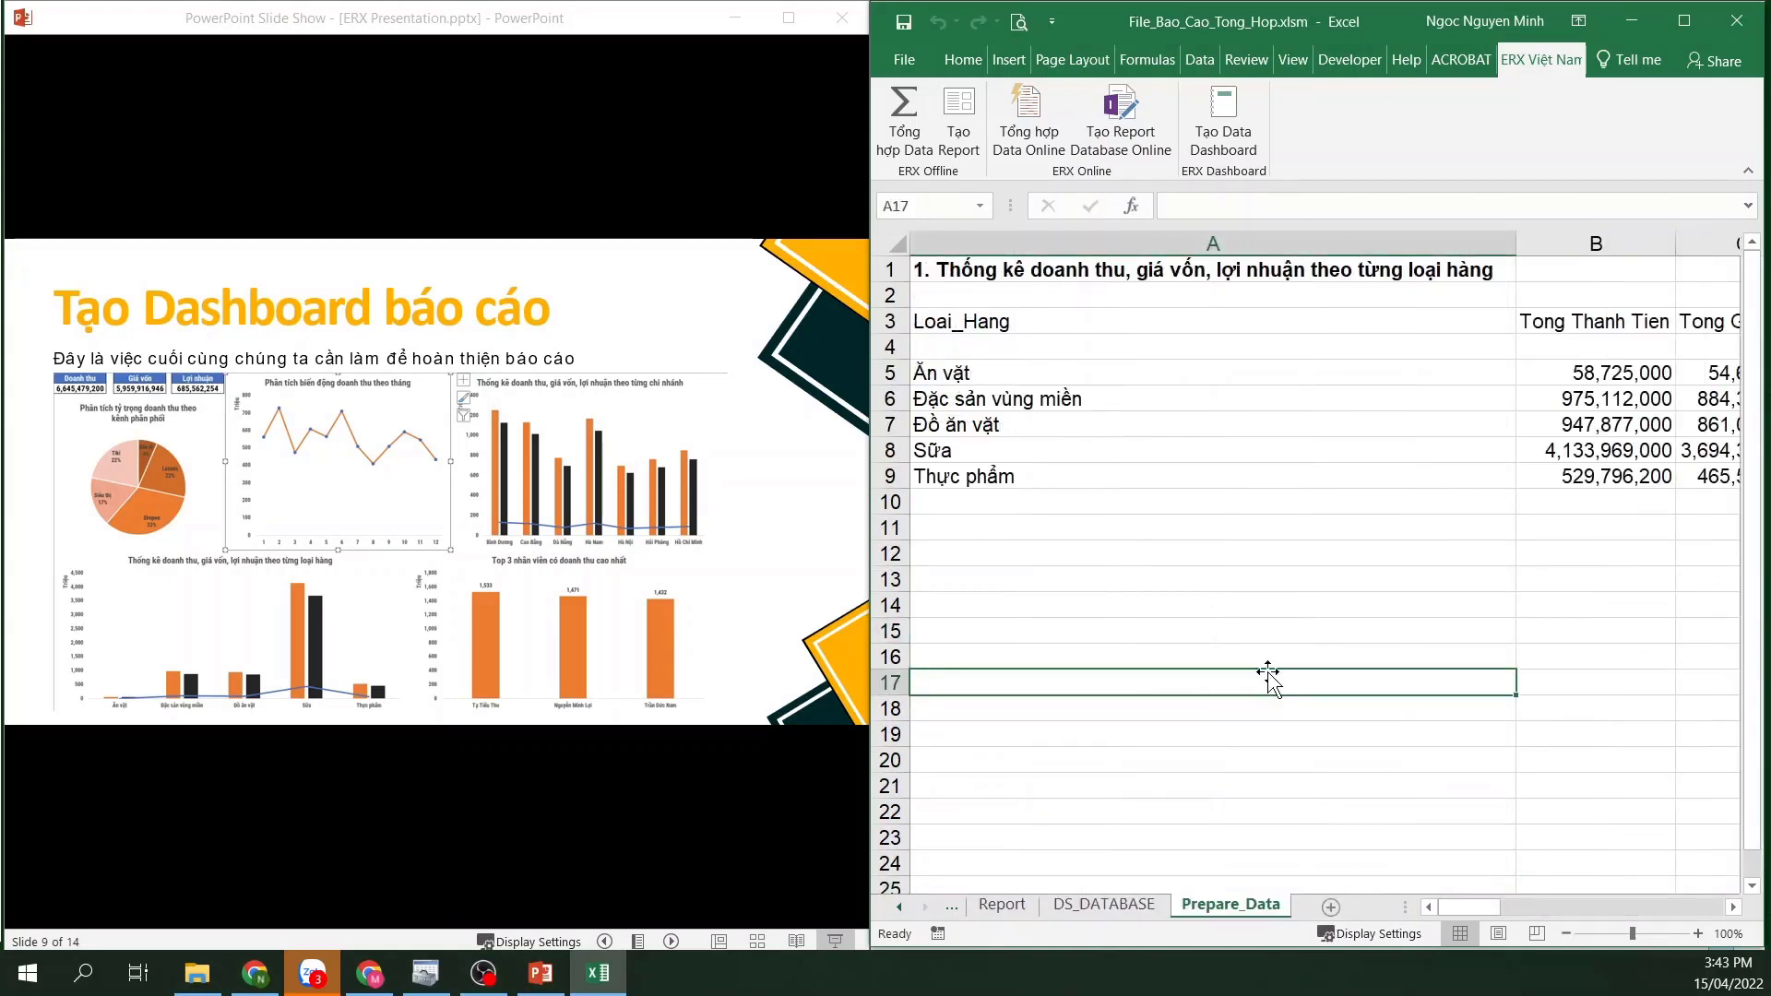
# Clear the old analysis block A2:C22 on Prepare_Data
pyautogui.moveTo(1218, 862); pyautogui.dragTo(1253, 551)
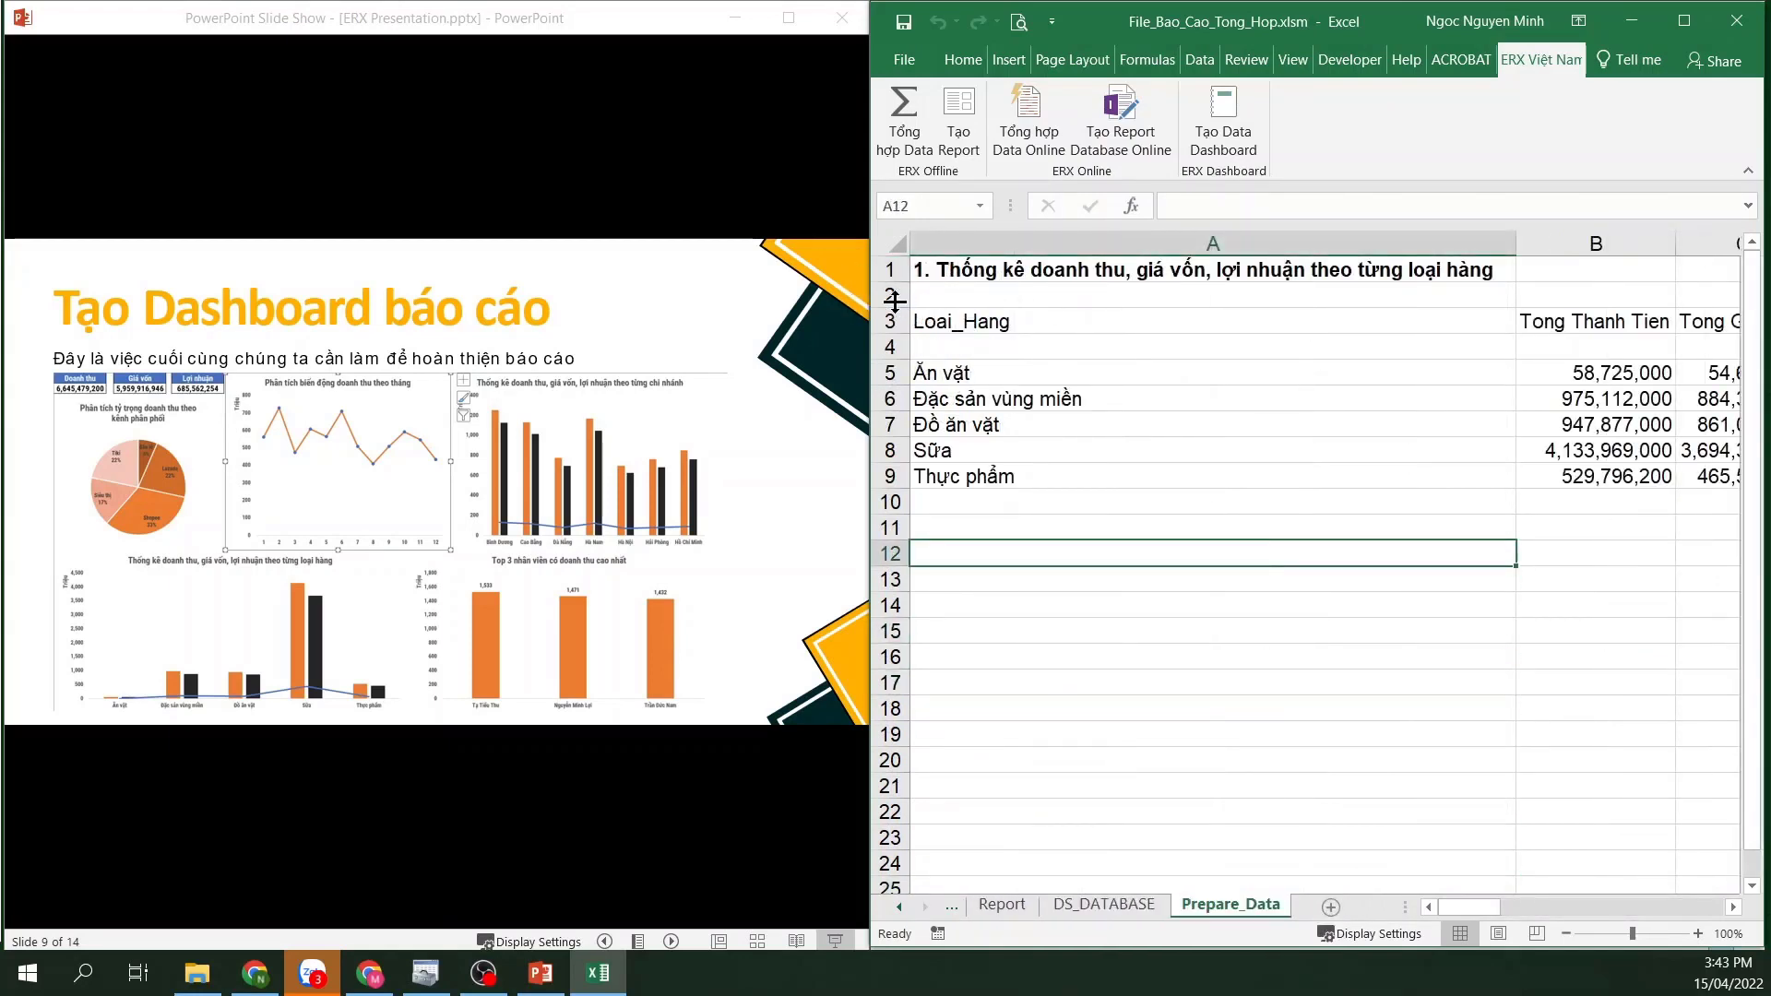
pyautogui.moveTo(891, 295); pyautogui.dragTo(891, 708)
pyautogui.moveTo(969, 775); pyautogui.dragTo(1043, 812)
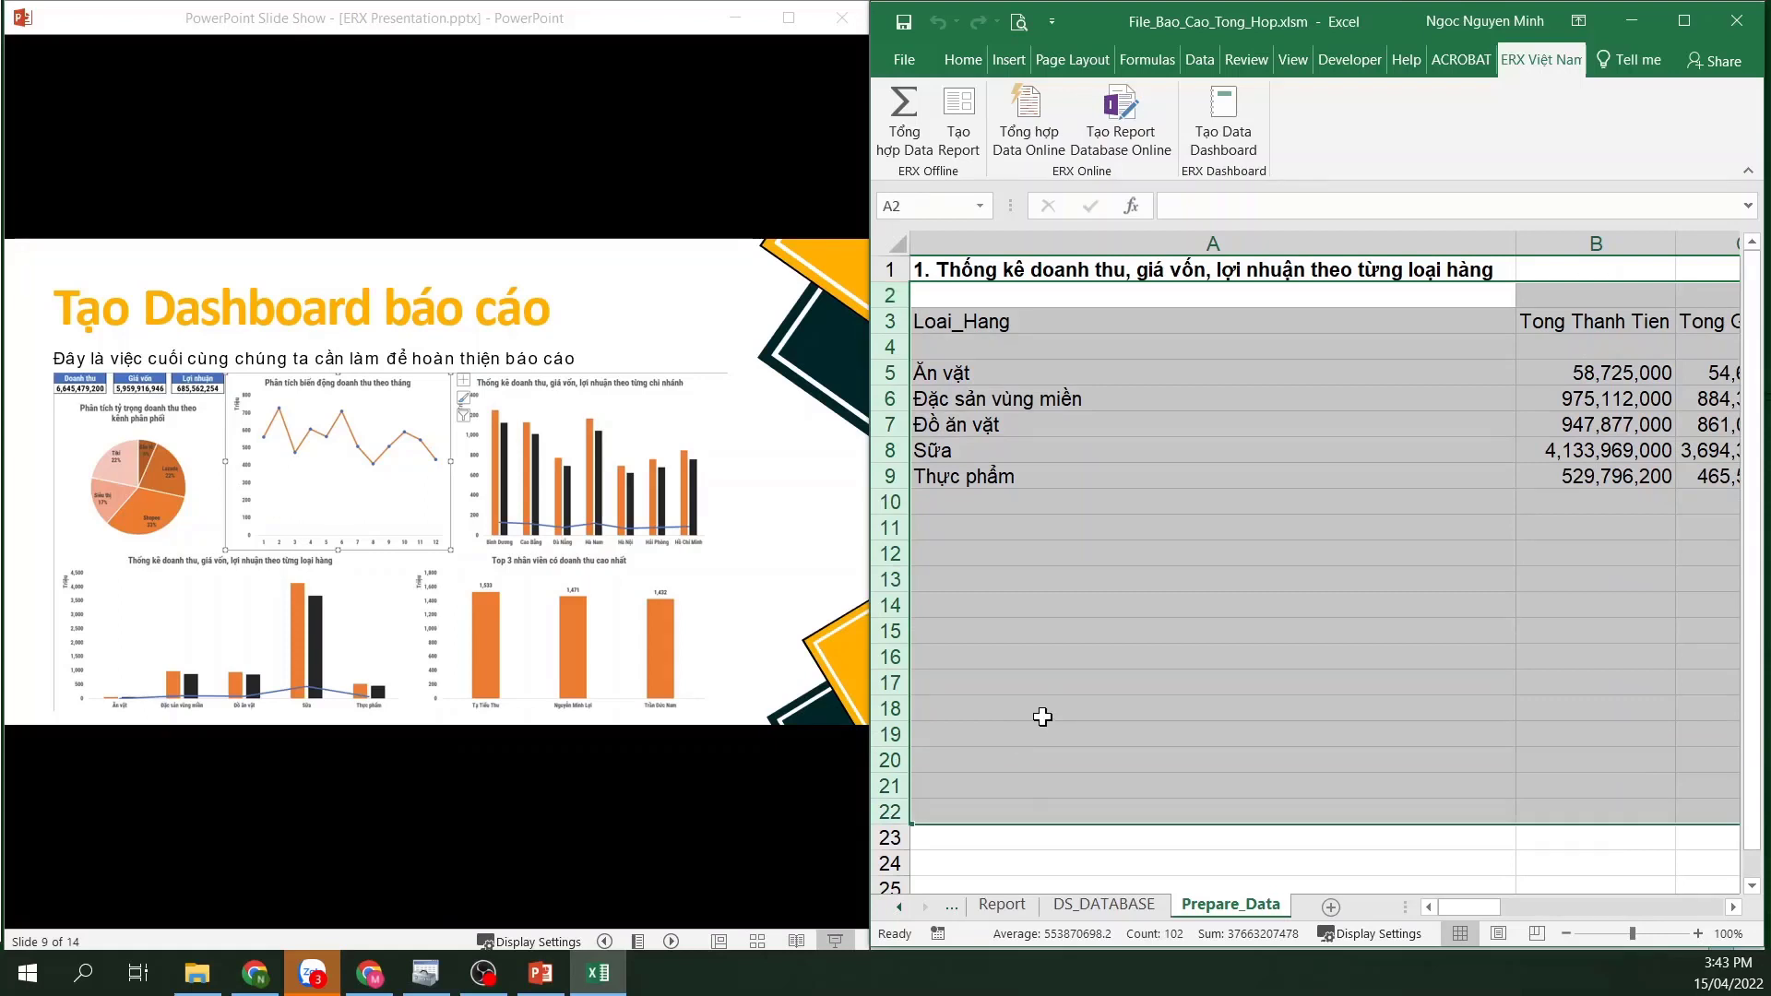
pyautogui.press('Delete')
pyautogui.click(1110, 627)
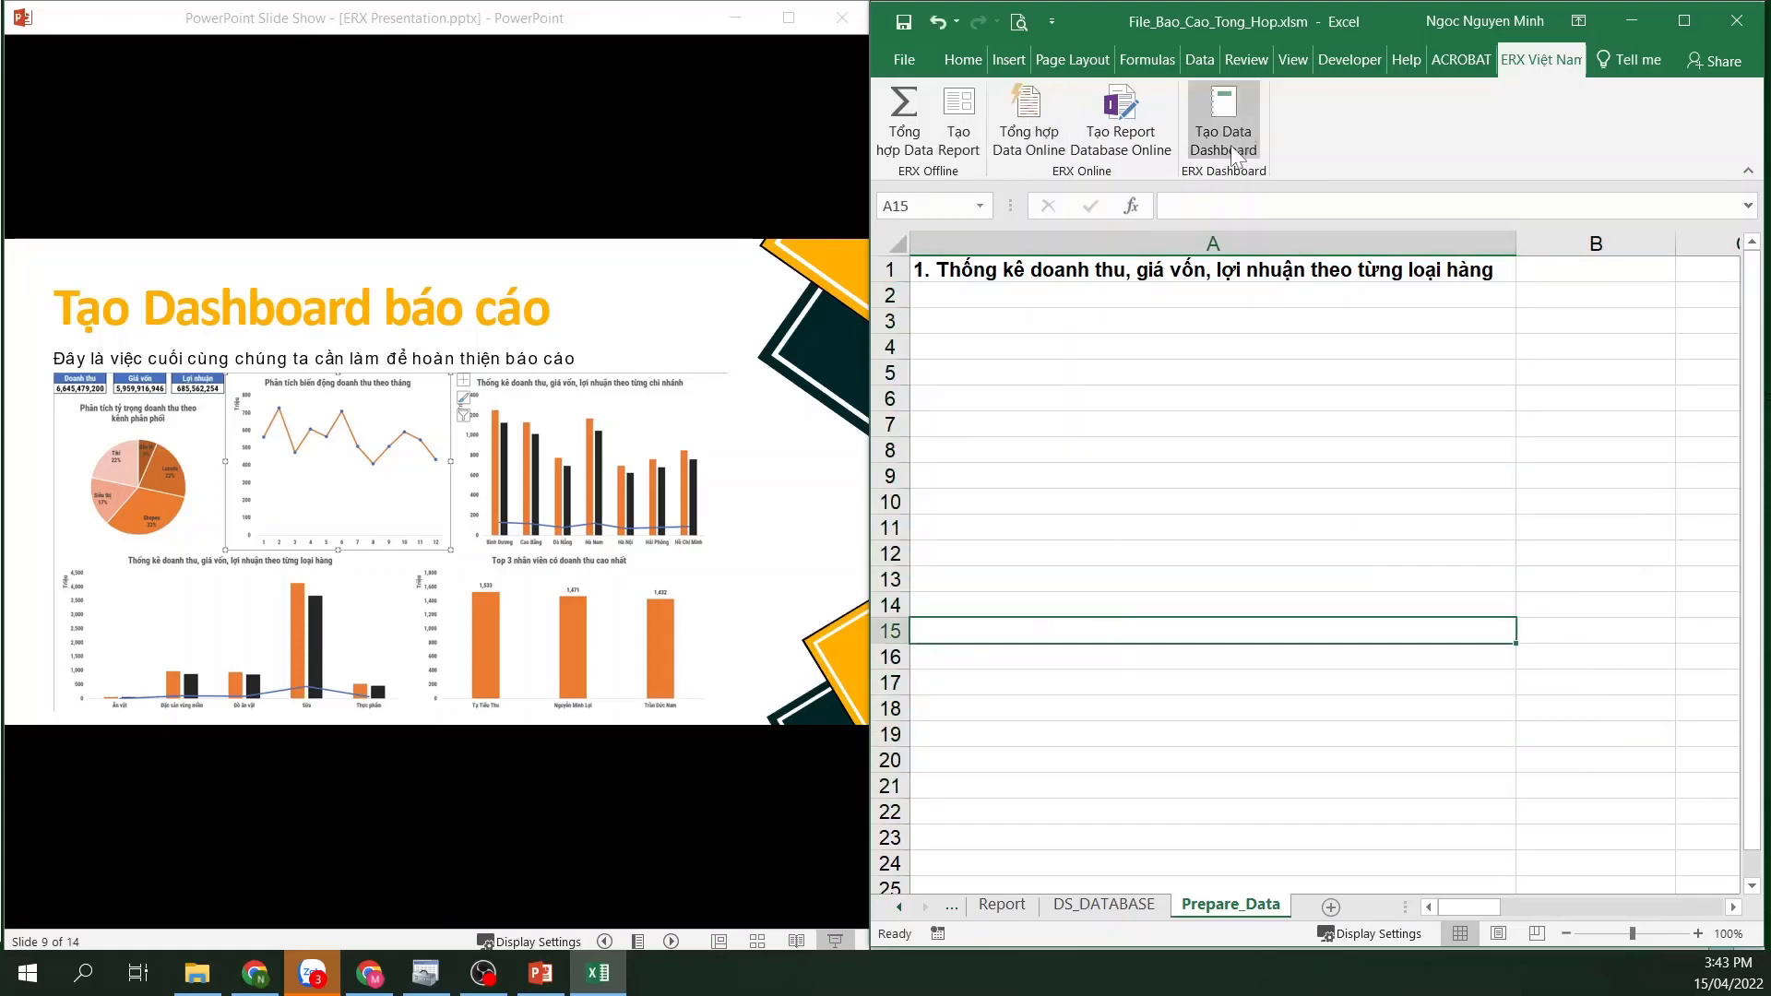
# Rebuild the product-type revenue, cost and profit totals with ERX Tạo Data Dashboard
pyautogui.click(1236, 104)
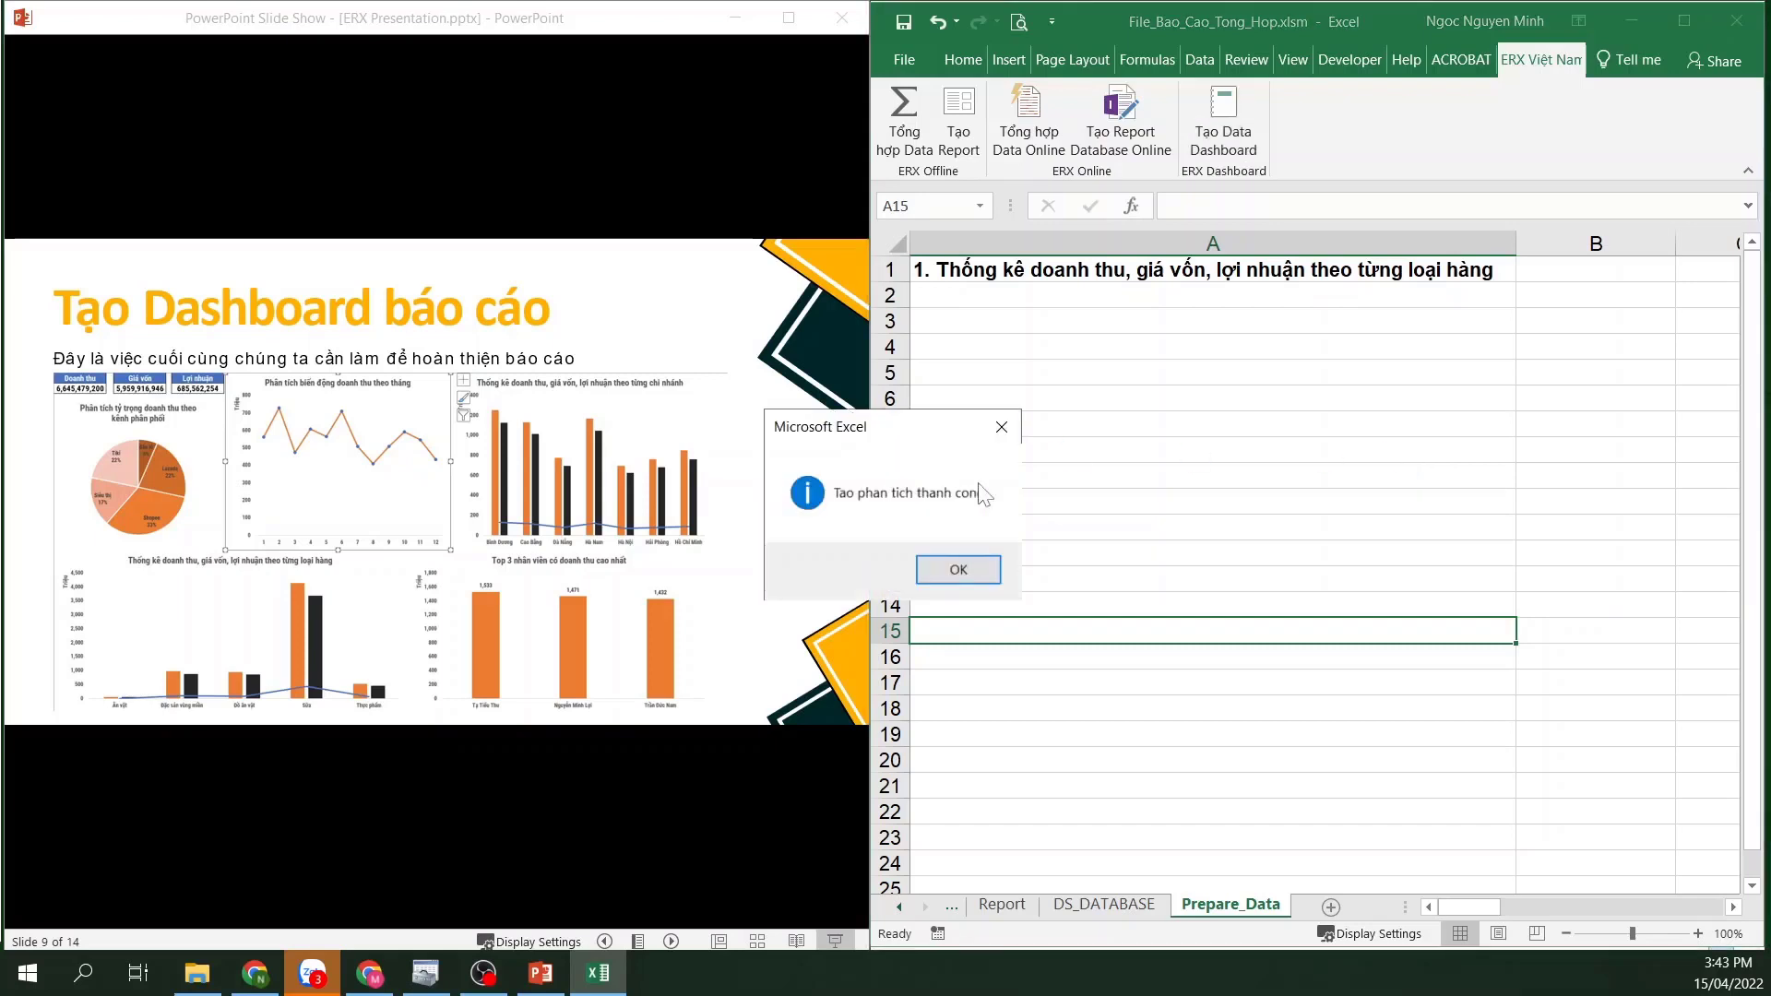
pyautogui.click(919, 578)
pyautogui.click(1303, 563)
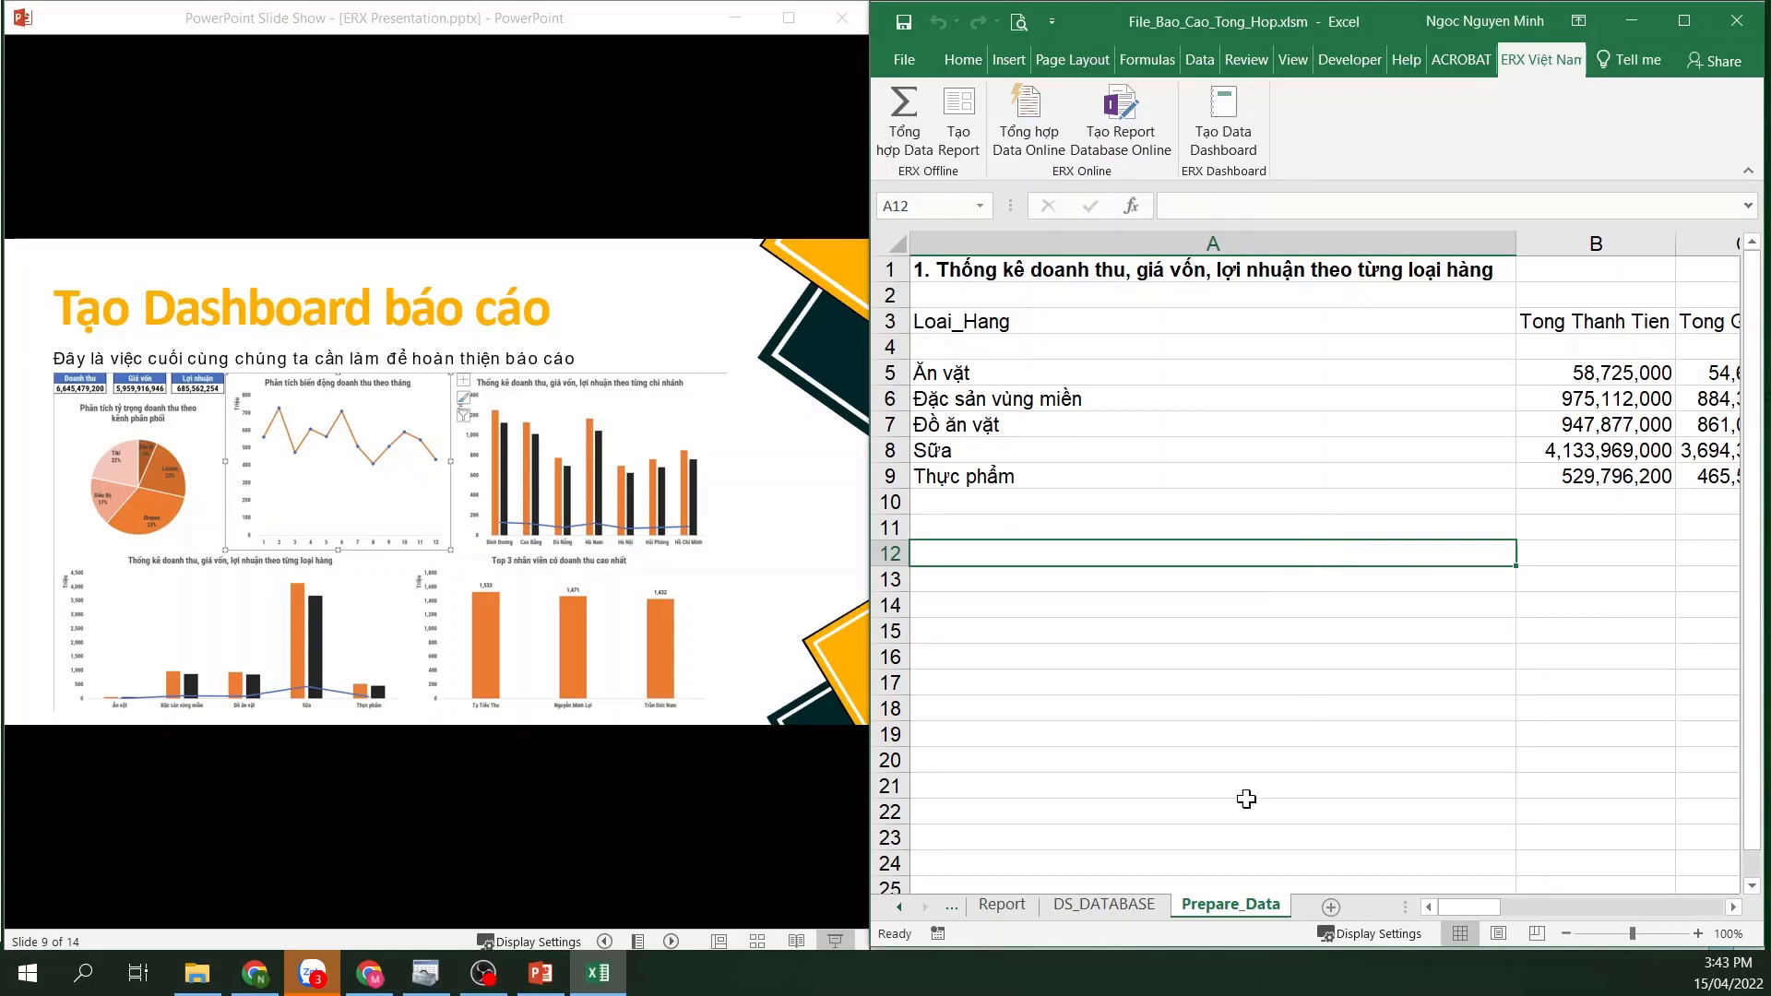
# Open the Dashboard sheet, view its charts with Excel maximized, then minimize Excel
pyautogui.click(986, 908)
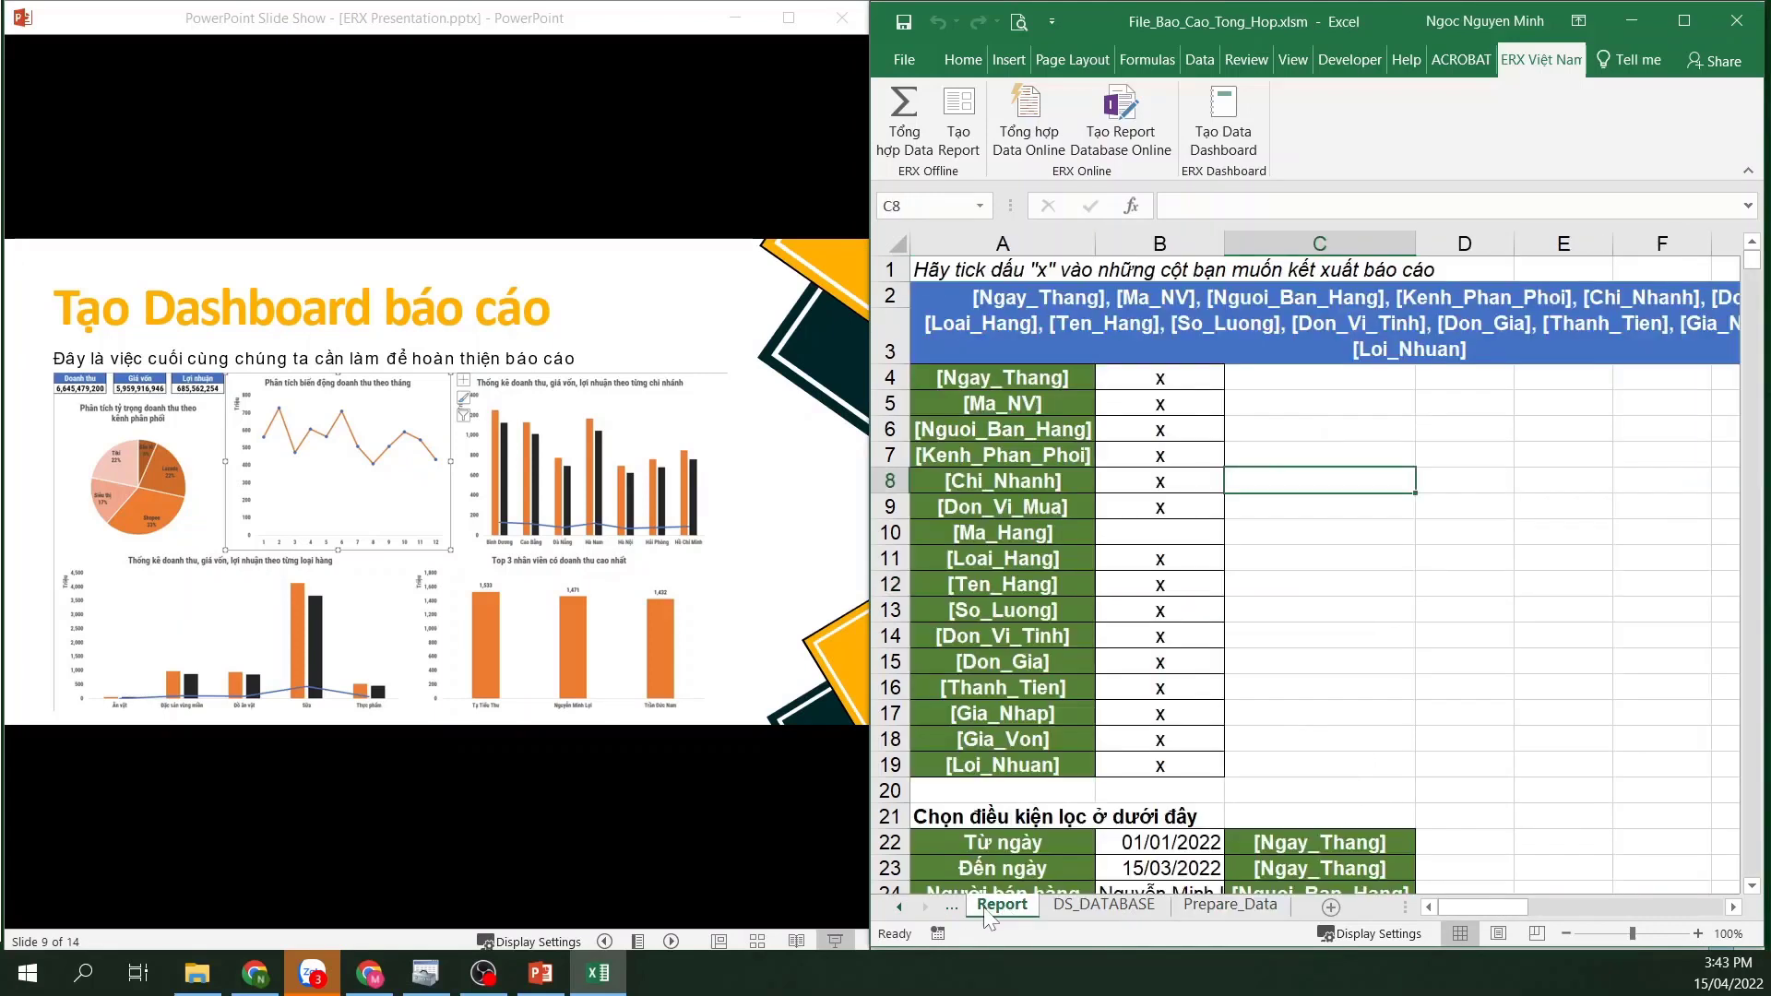
pyautogui.click(897, 907)
pyautogui.click(897, 907)
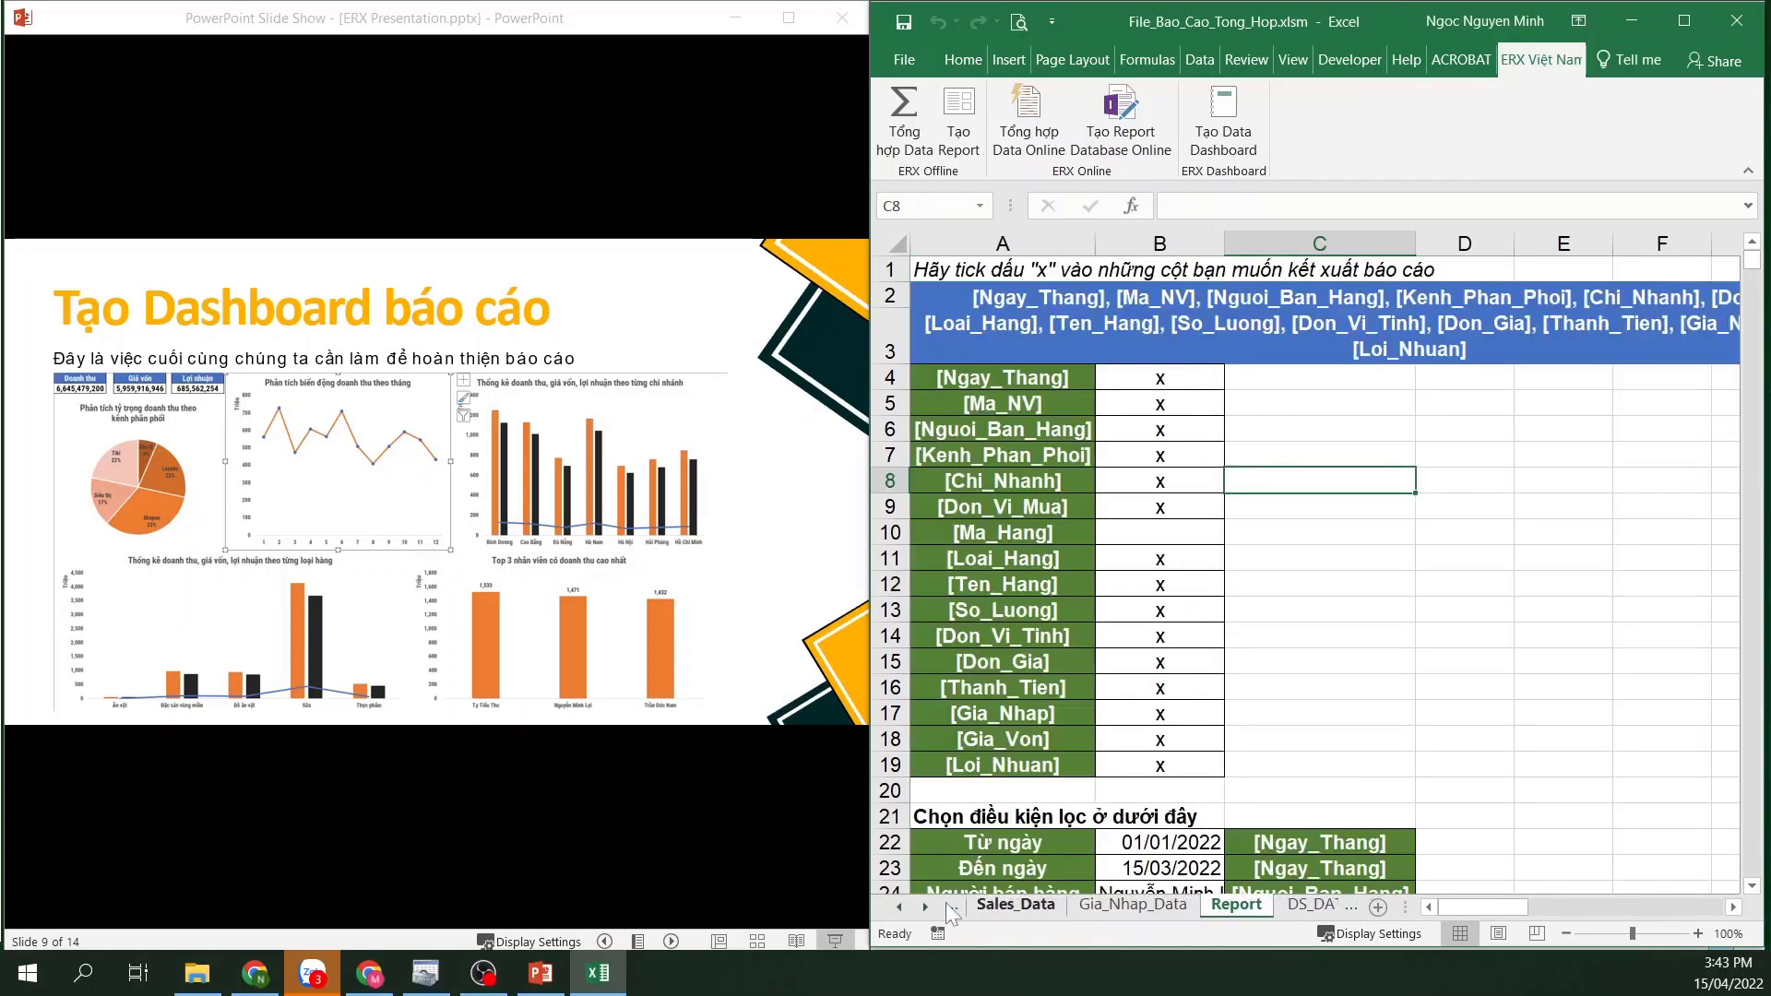
pyautogui.click(899, 907)
pyautogui.click(1015, 904)
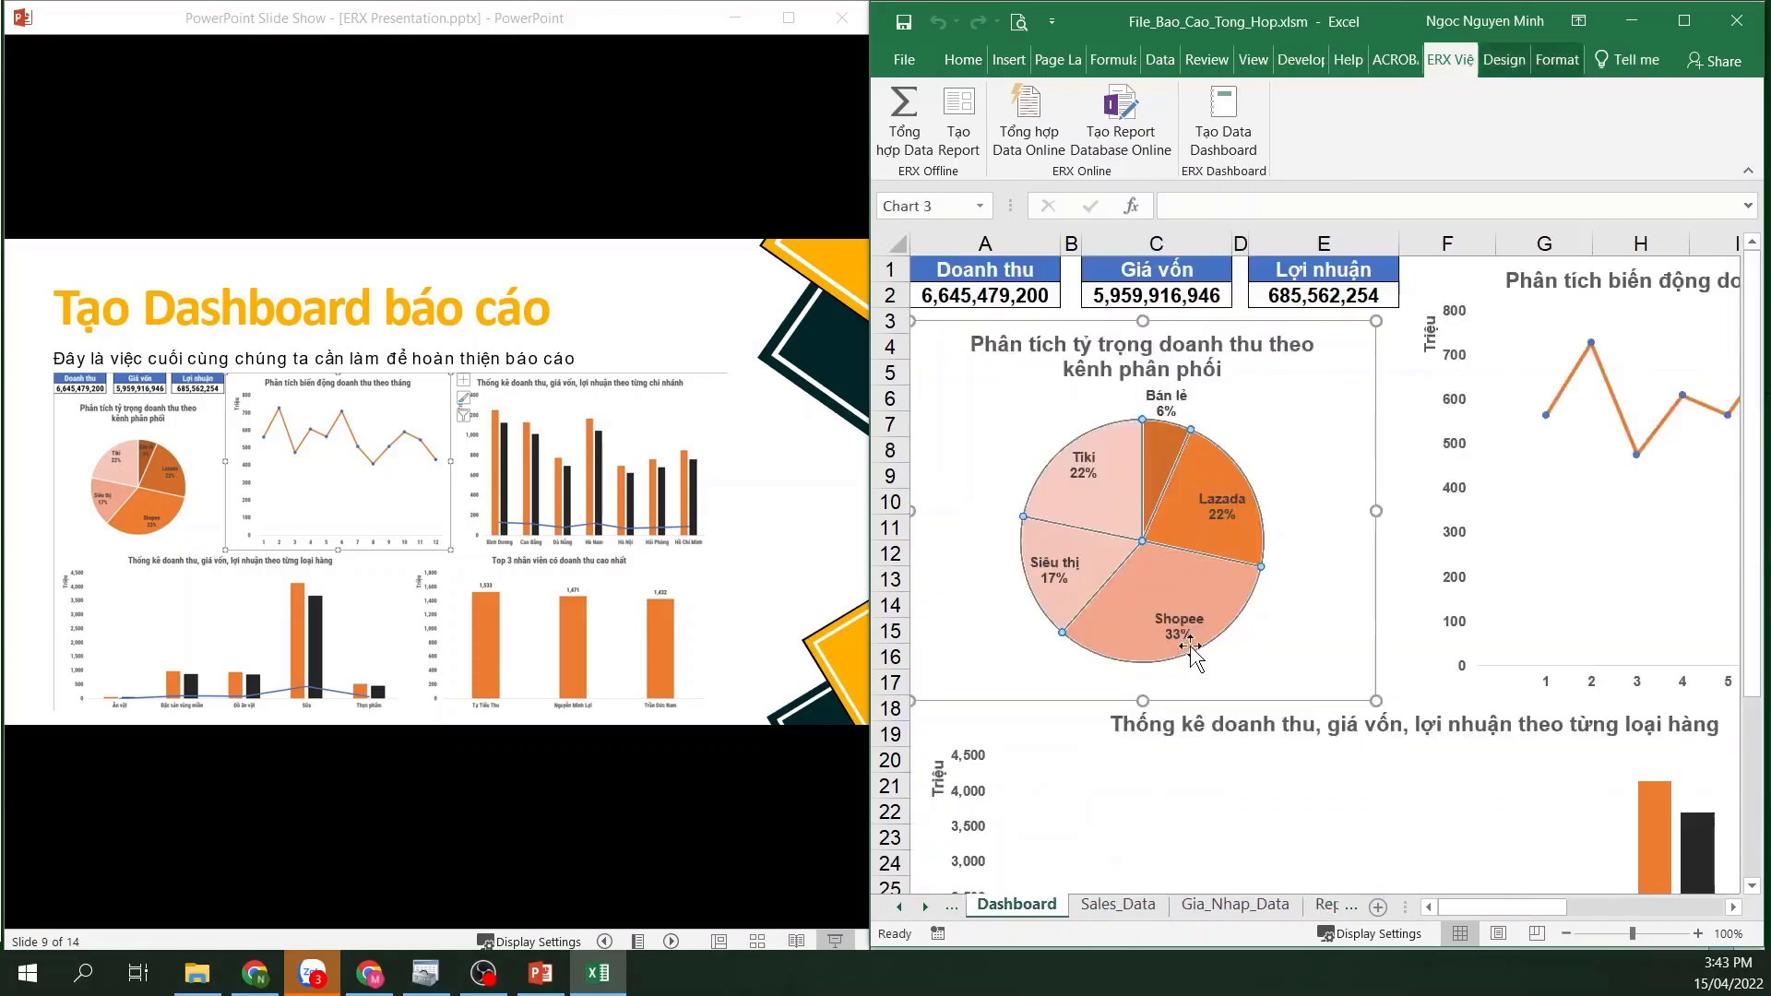
pyautogui.moveTo(1490, 907)
pyautogui.mouseDown()
pyautogui.moveTo(1509, 911)
pyautogui.moveTo(1490, 911)
pyautogui.mouseUp()
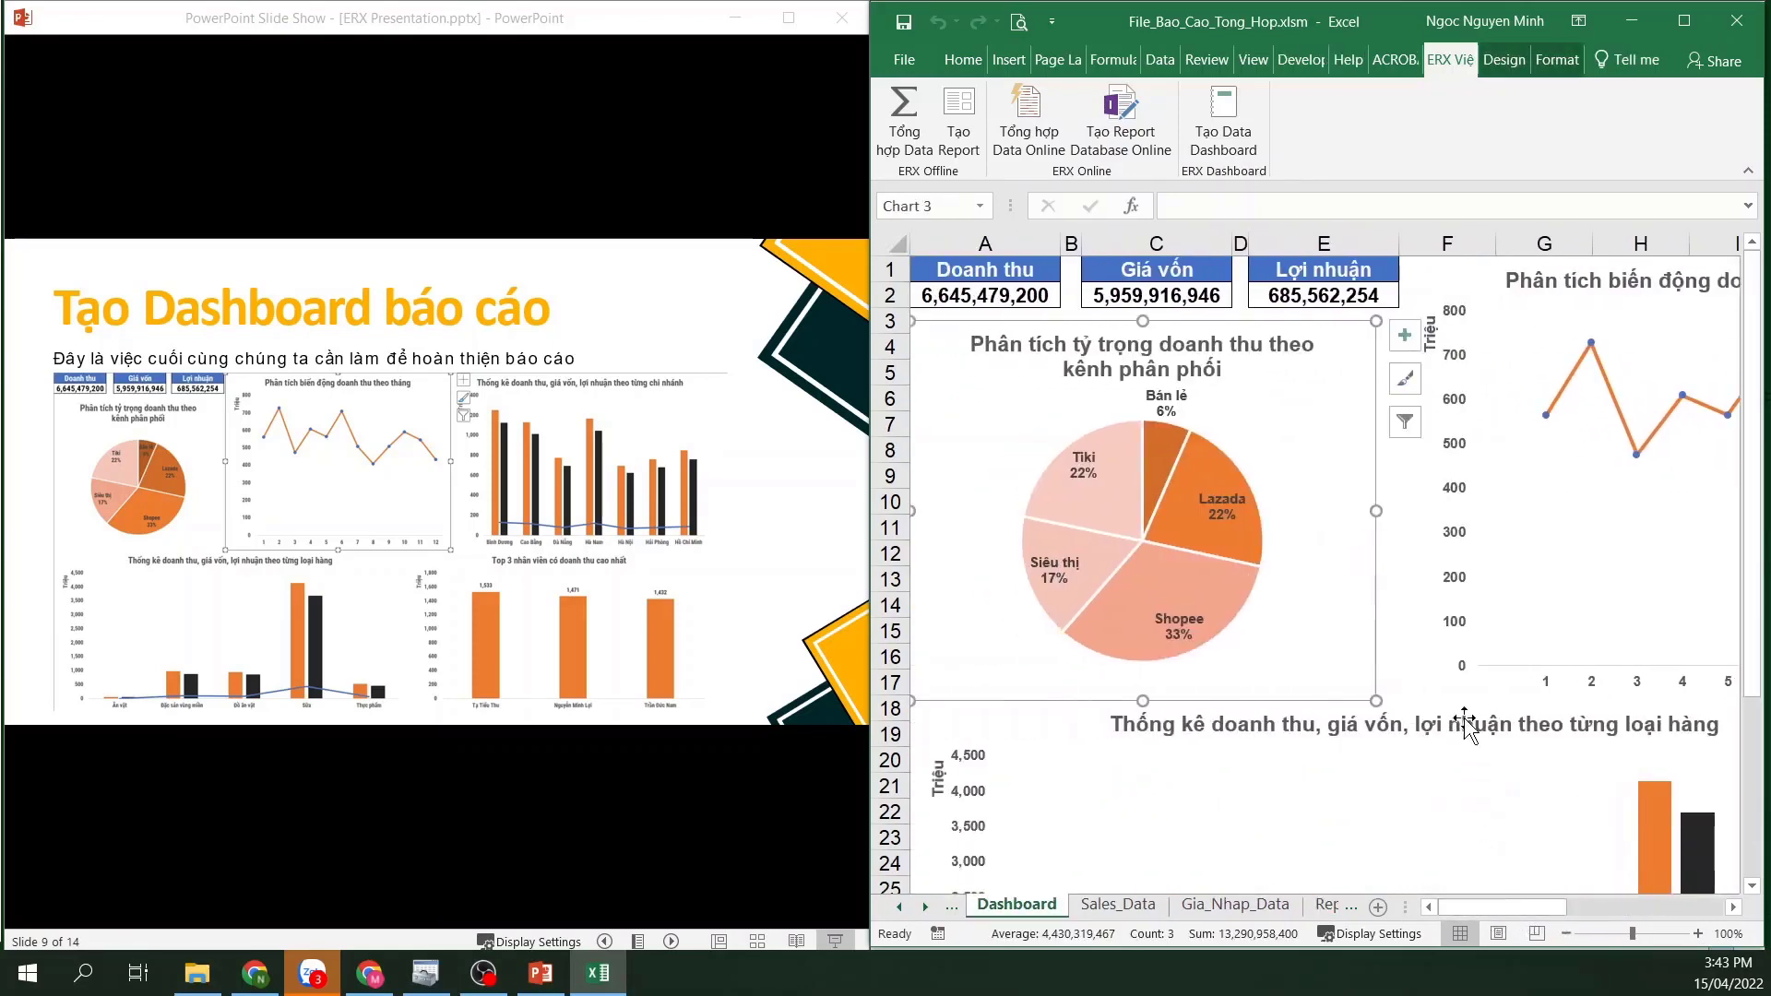
pyautogui.click(1685, 20)
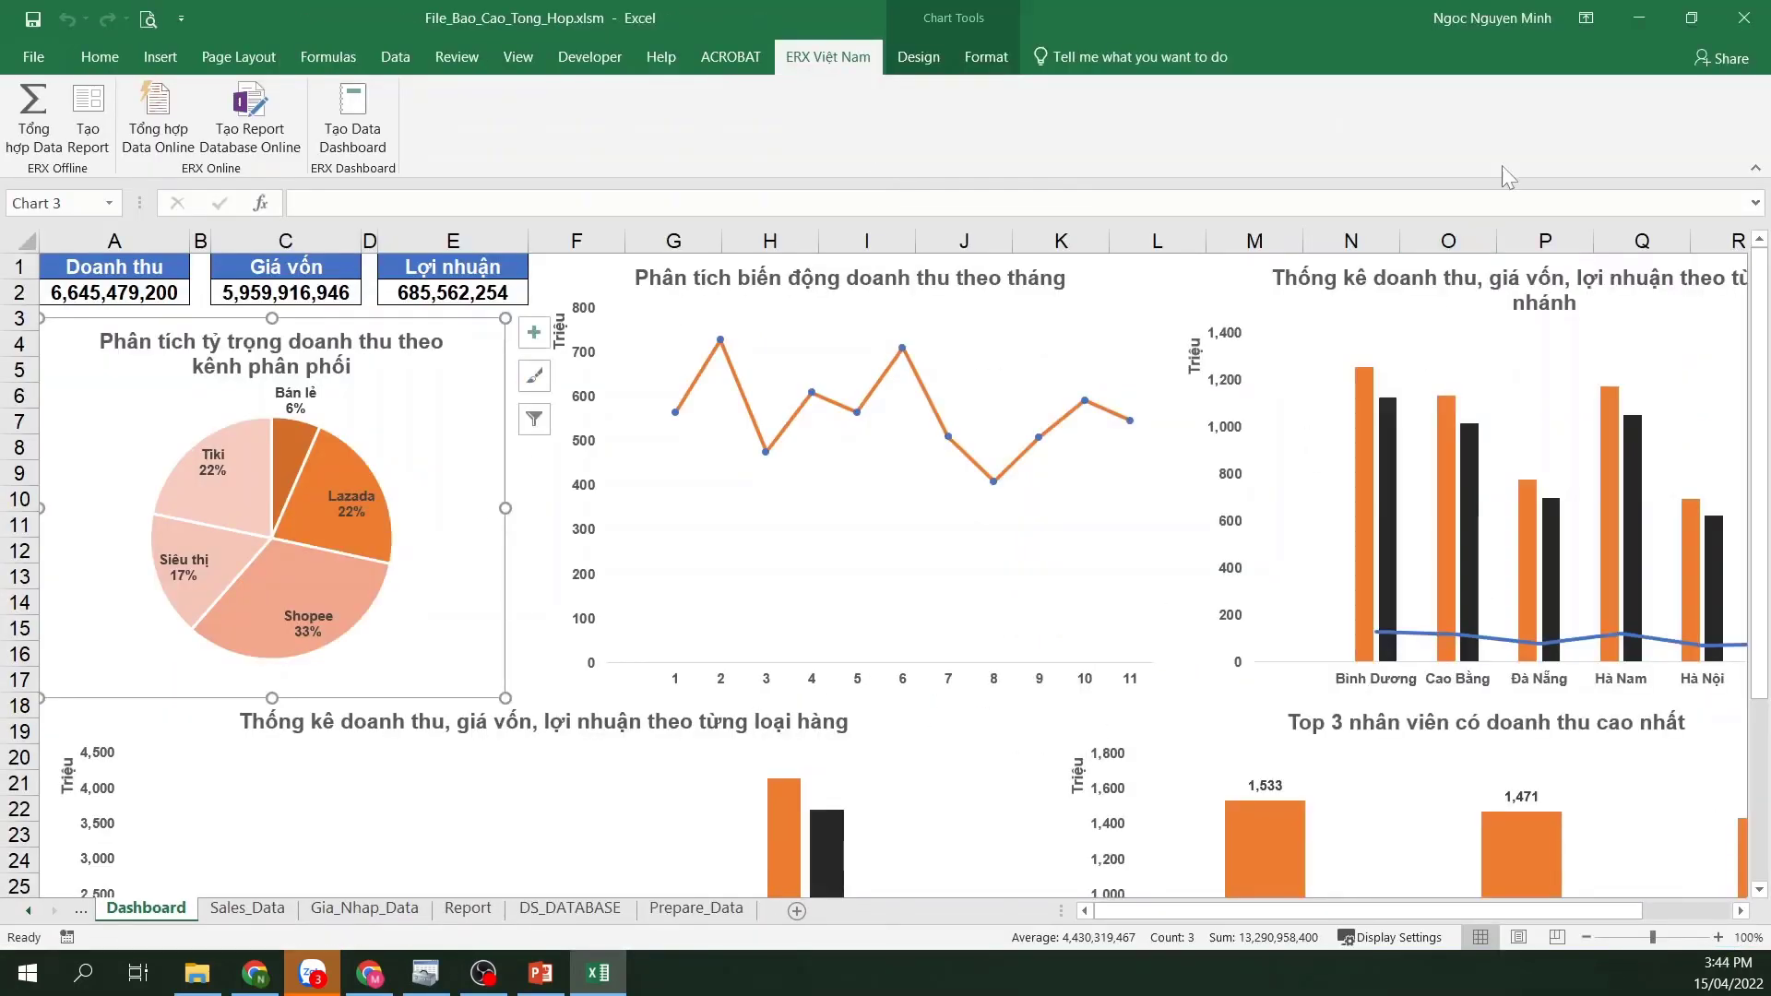
pyautogui.click(1640, 18)
# Advance past the dashboard steps and Q&A slides to Connect Database qua ODBC, then return to Excel
pyautogui.click(598, 651)
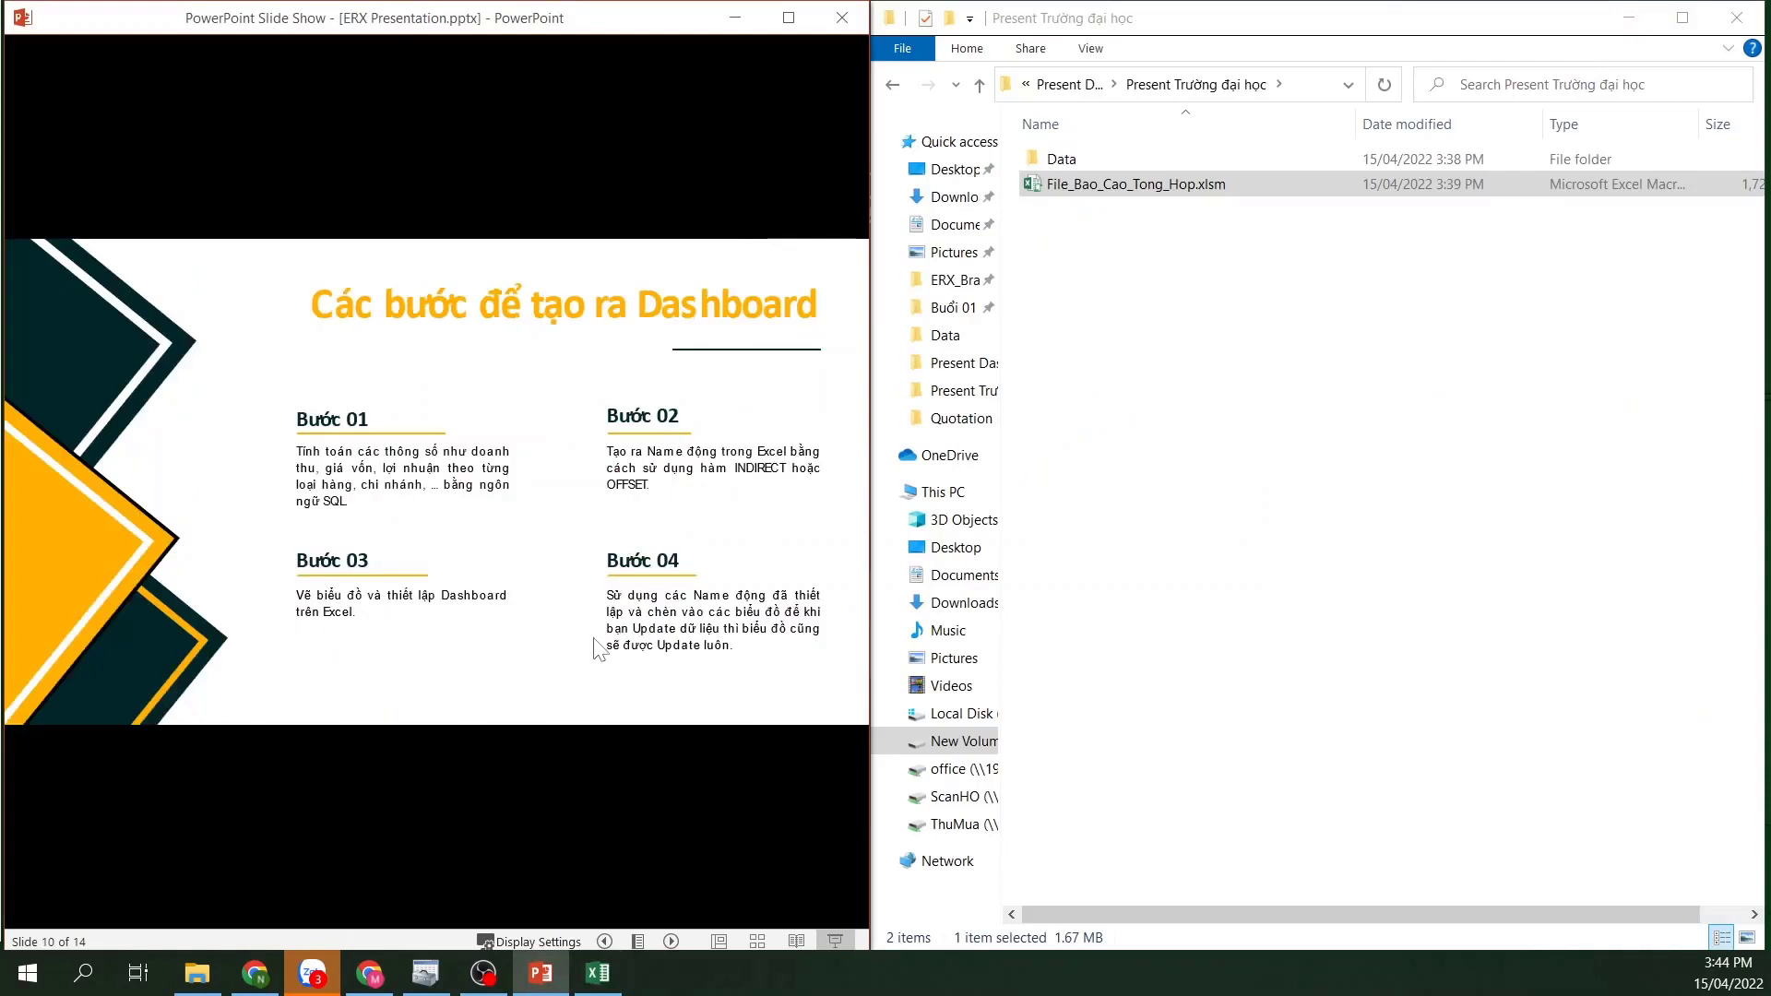
pyautogui.click(598, 651)
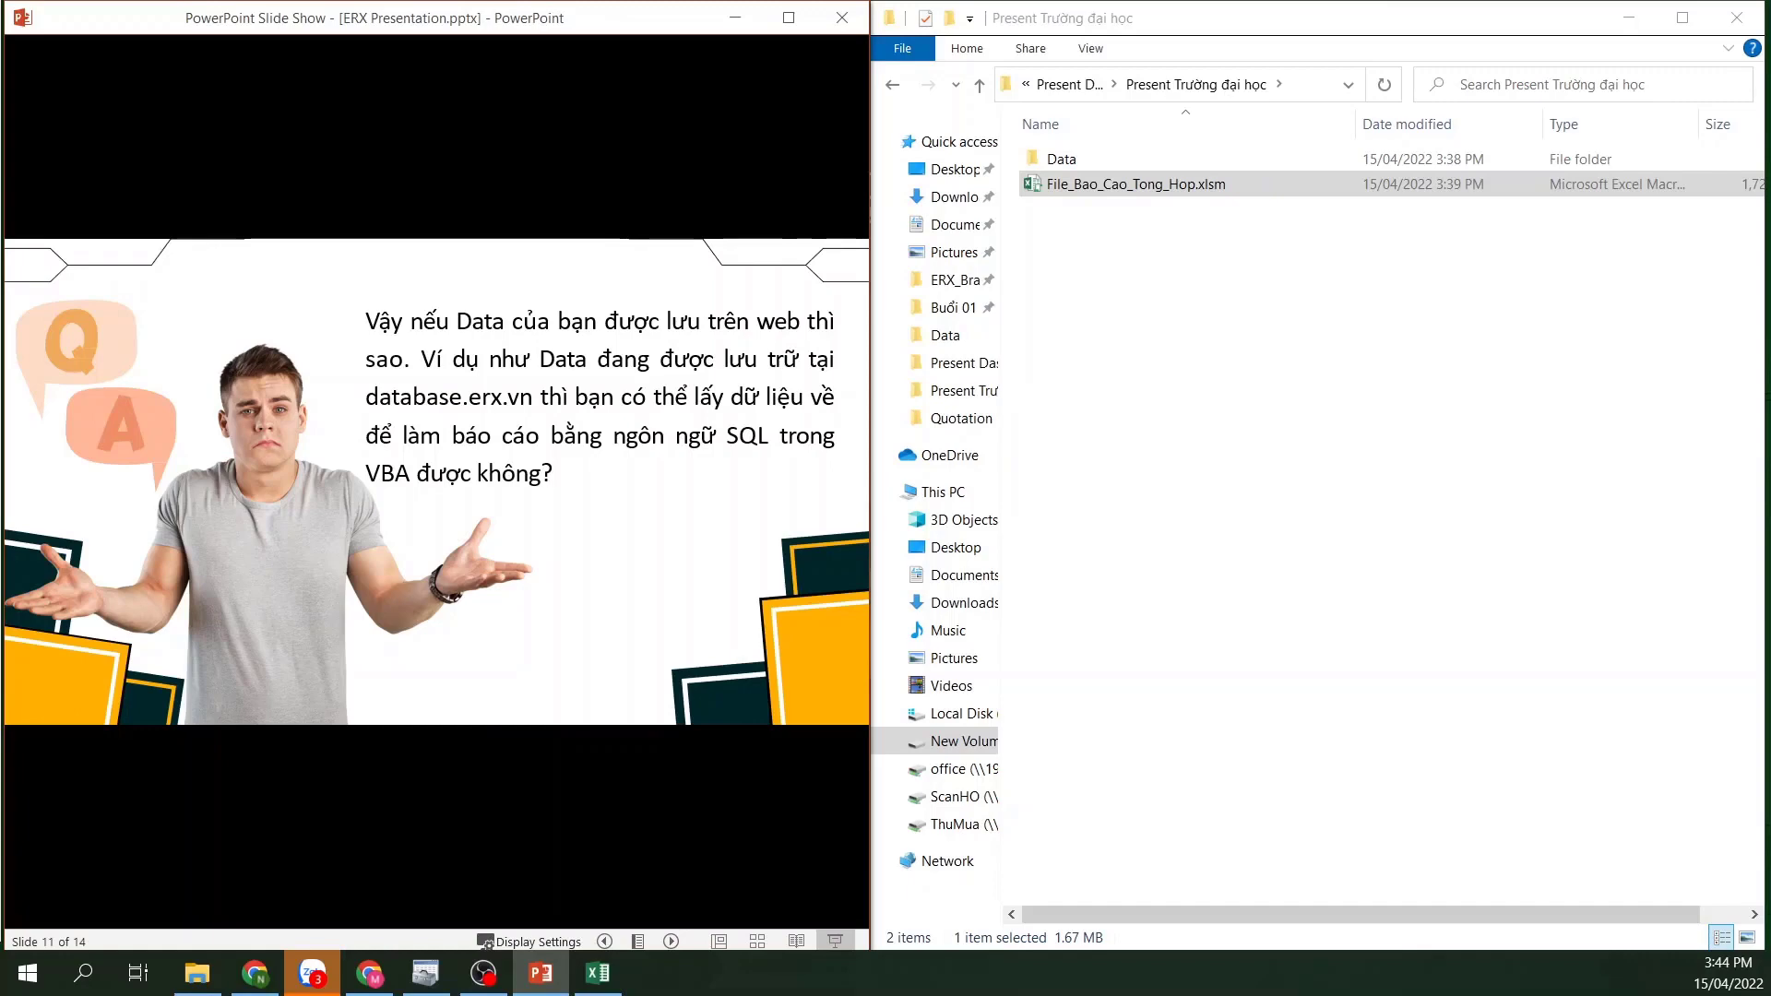
pyautogui.press('Right')
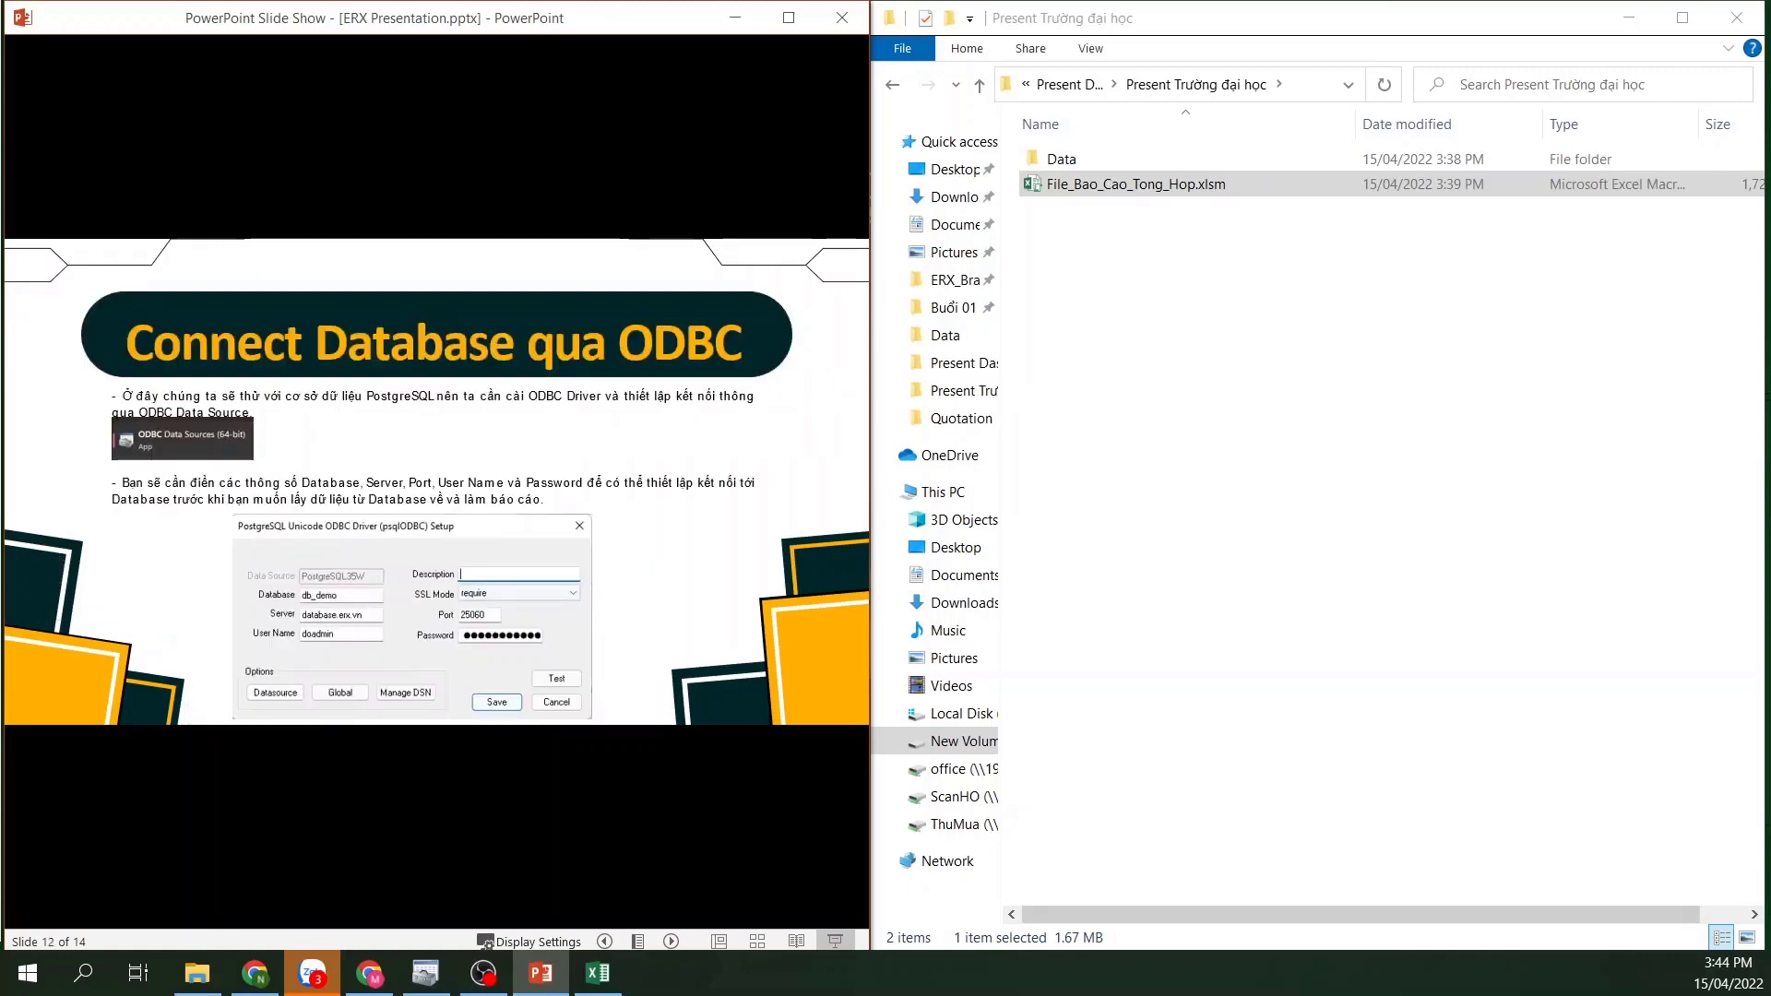
pyautogui.click(597, 972)
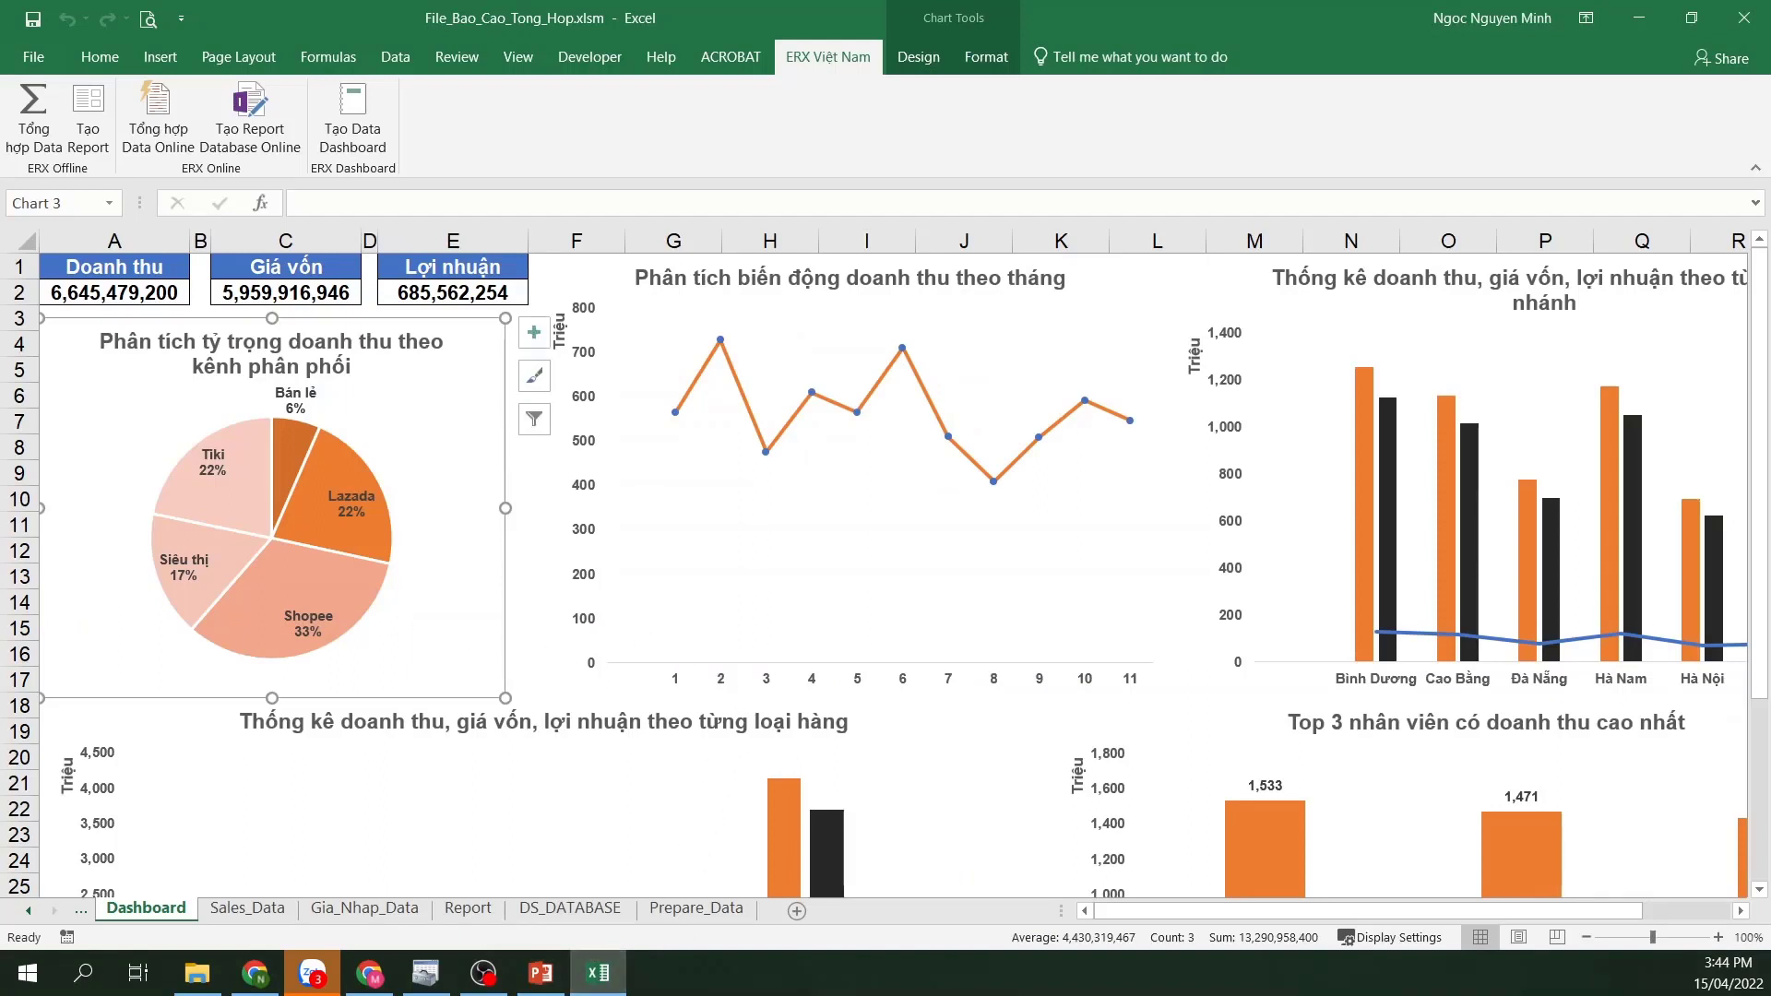
# Move the db_erx PostgreSQL ODBC setup beside the slide, save it, and return to Excel
pyautogui.hotkey('alt', 'Tab')
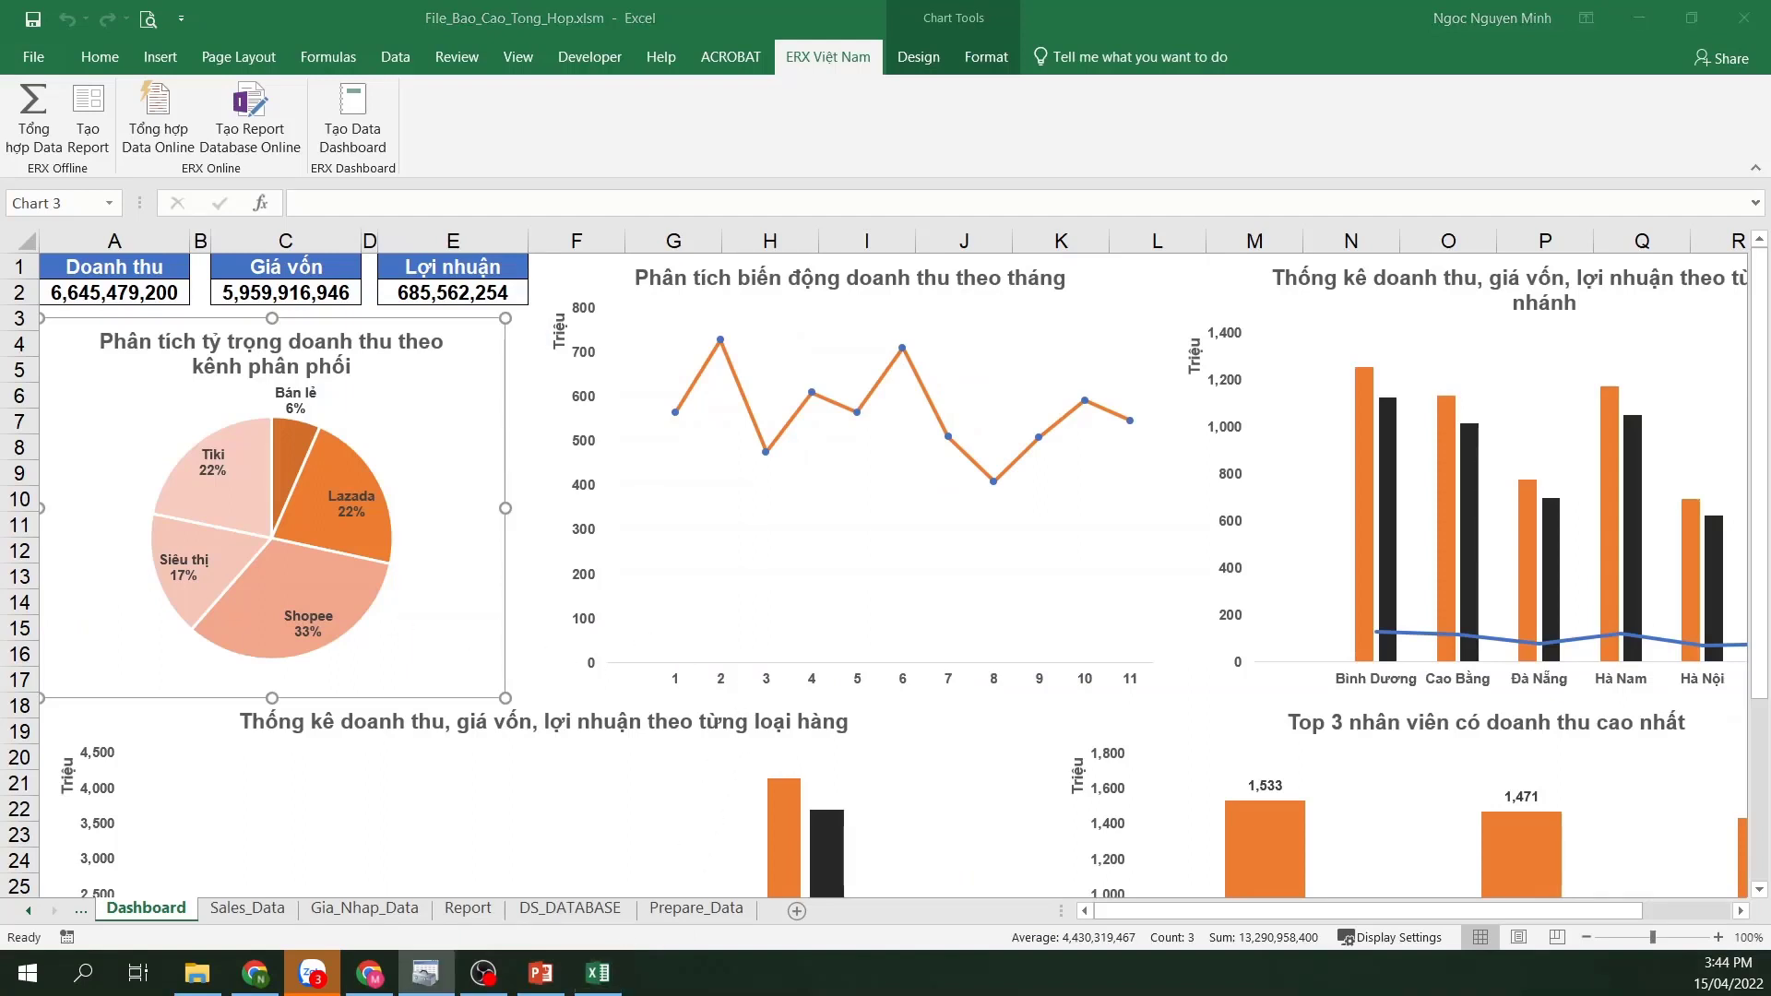
pyautogui.moveTo(452, 281); pyautogui.dragTo(849, 311)
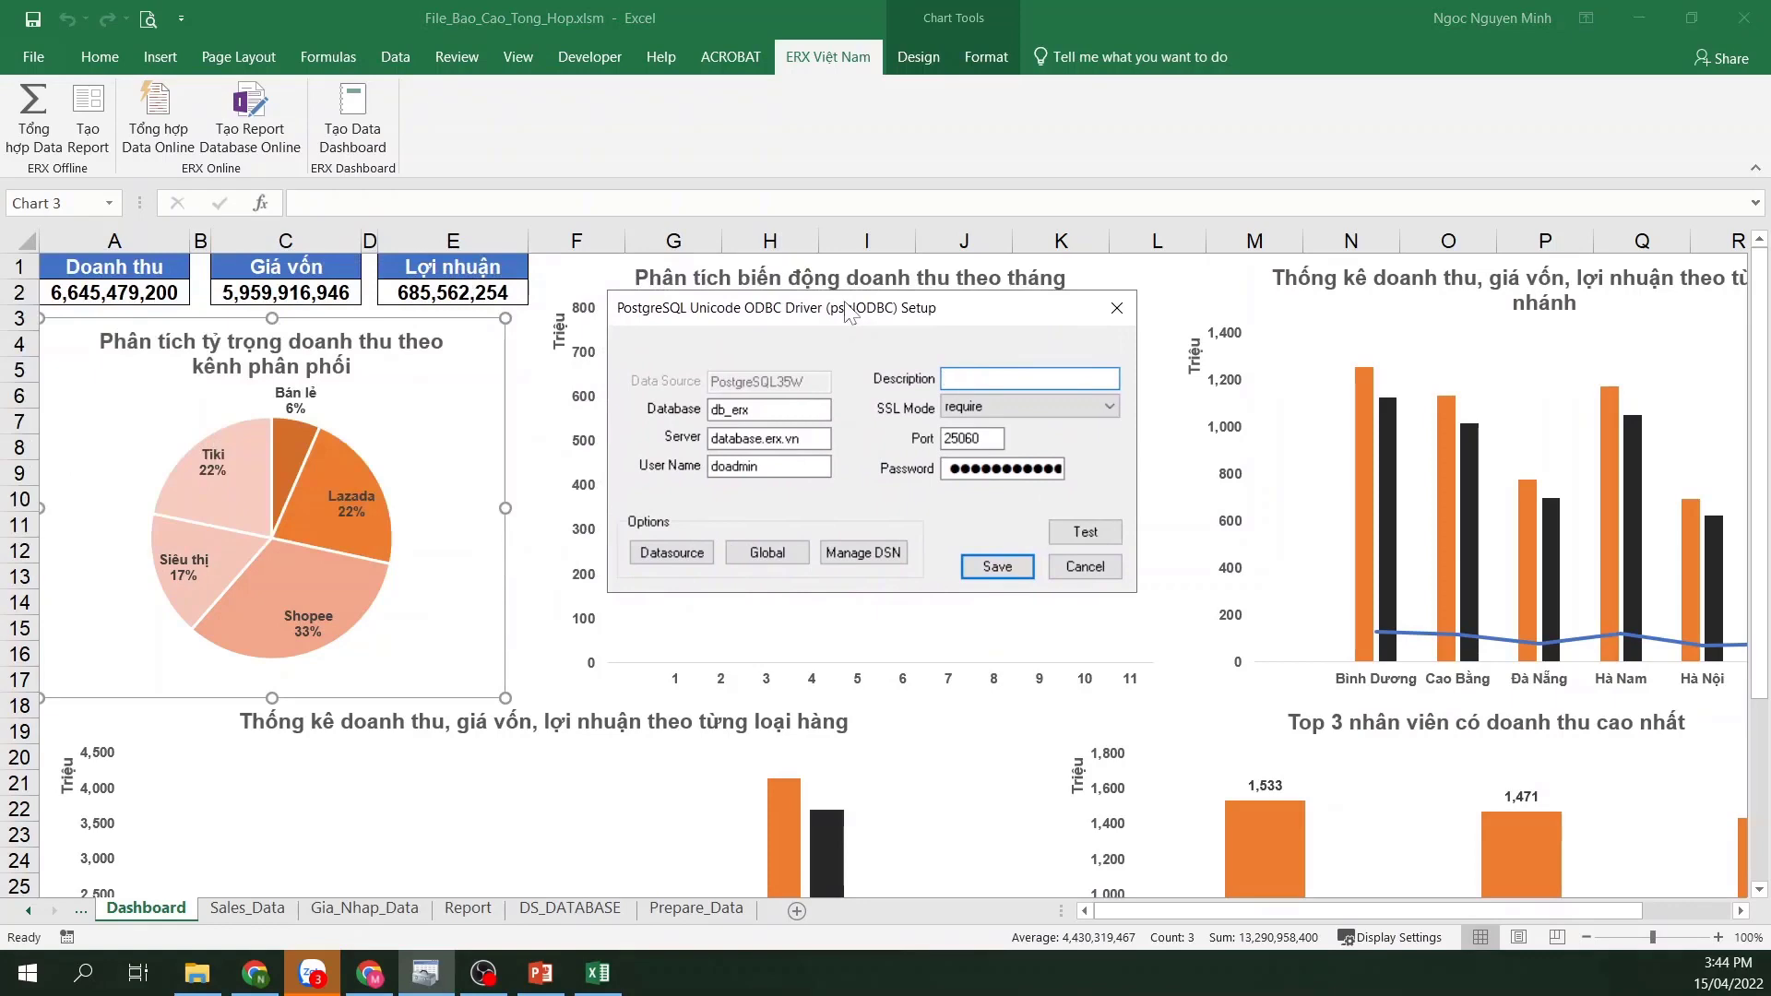
pyautogui.click(1639, 18)
pyautogui.moveTo(924, 315); pyautogui.dragTo(1322, 370)
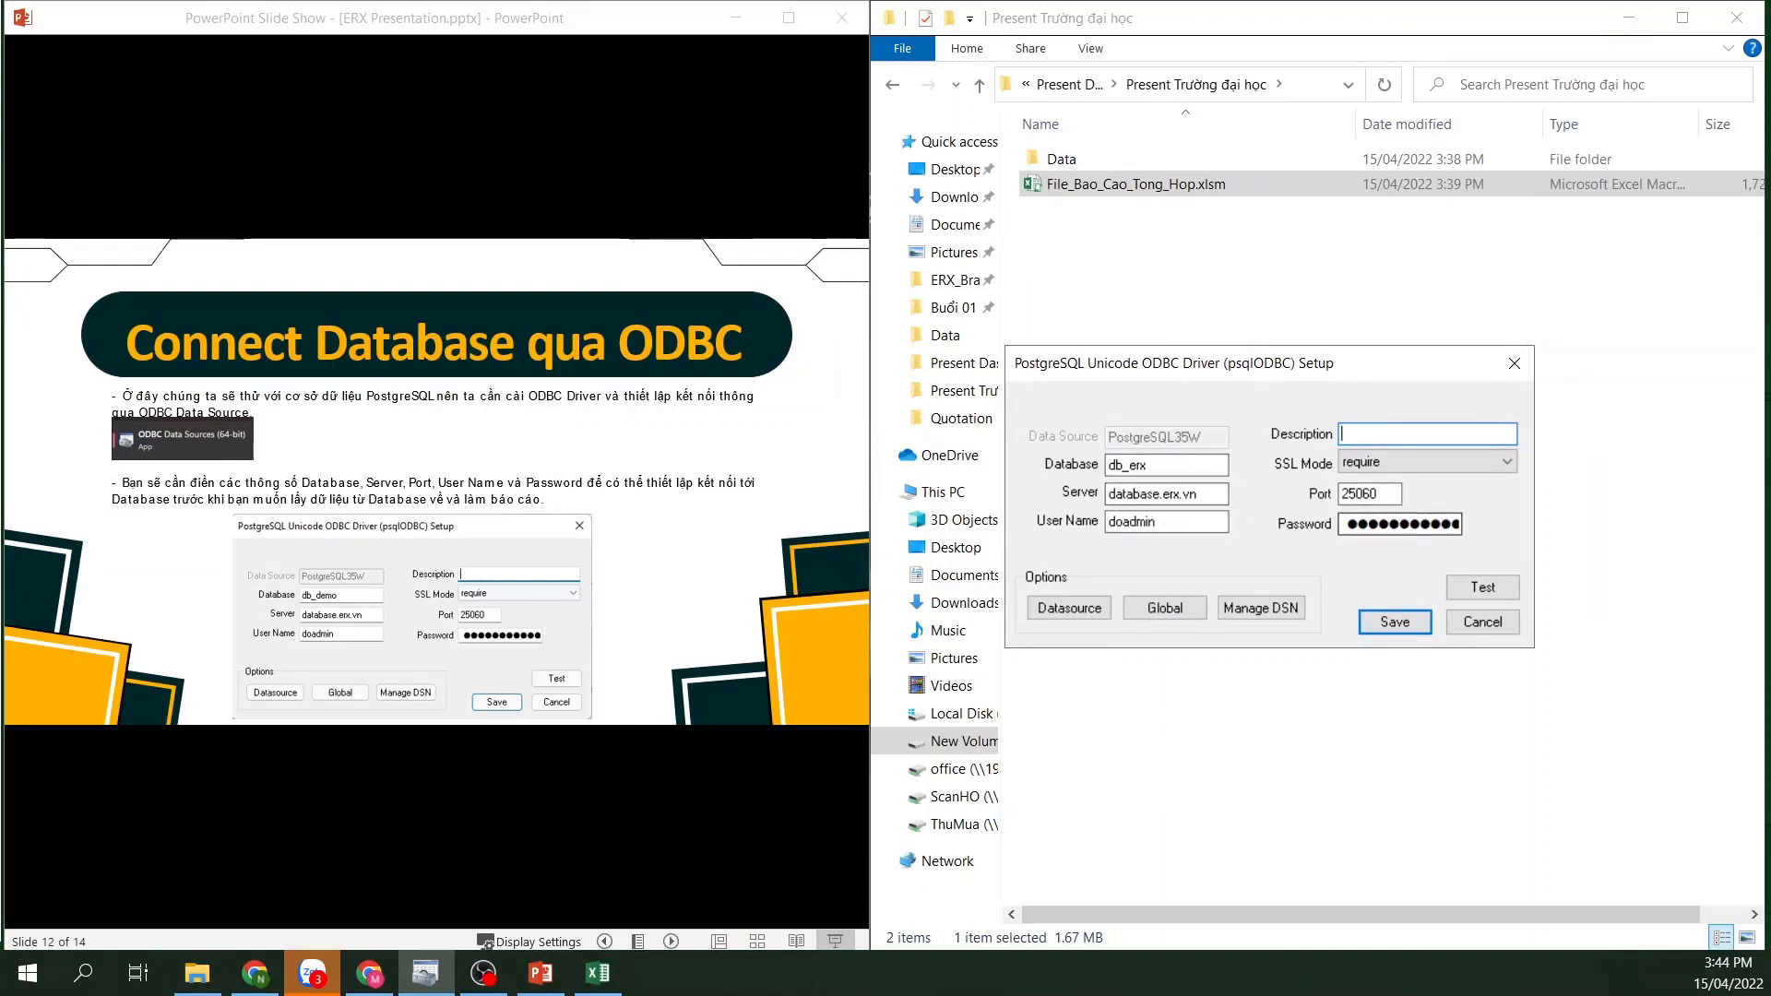
pyautogui.click(1400, 622)
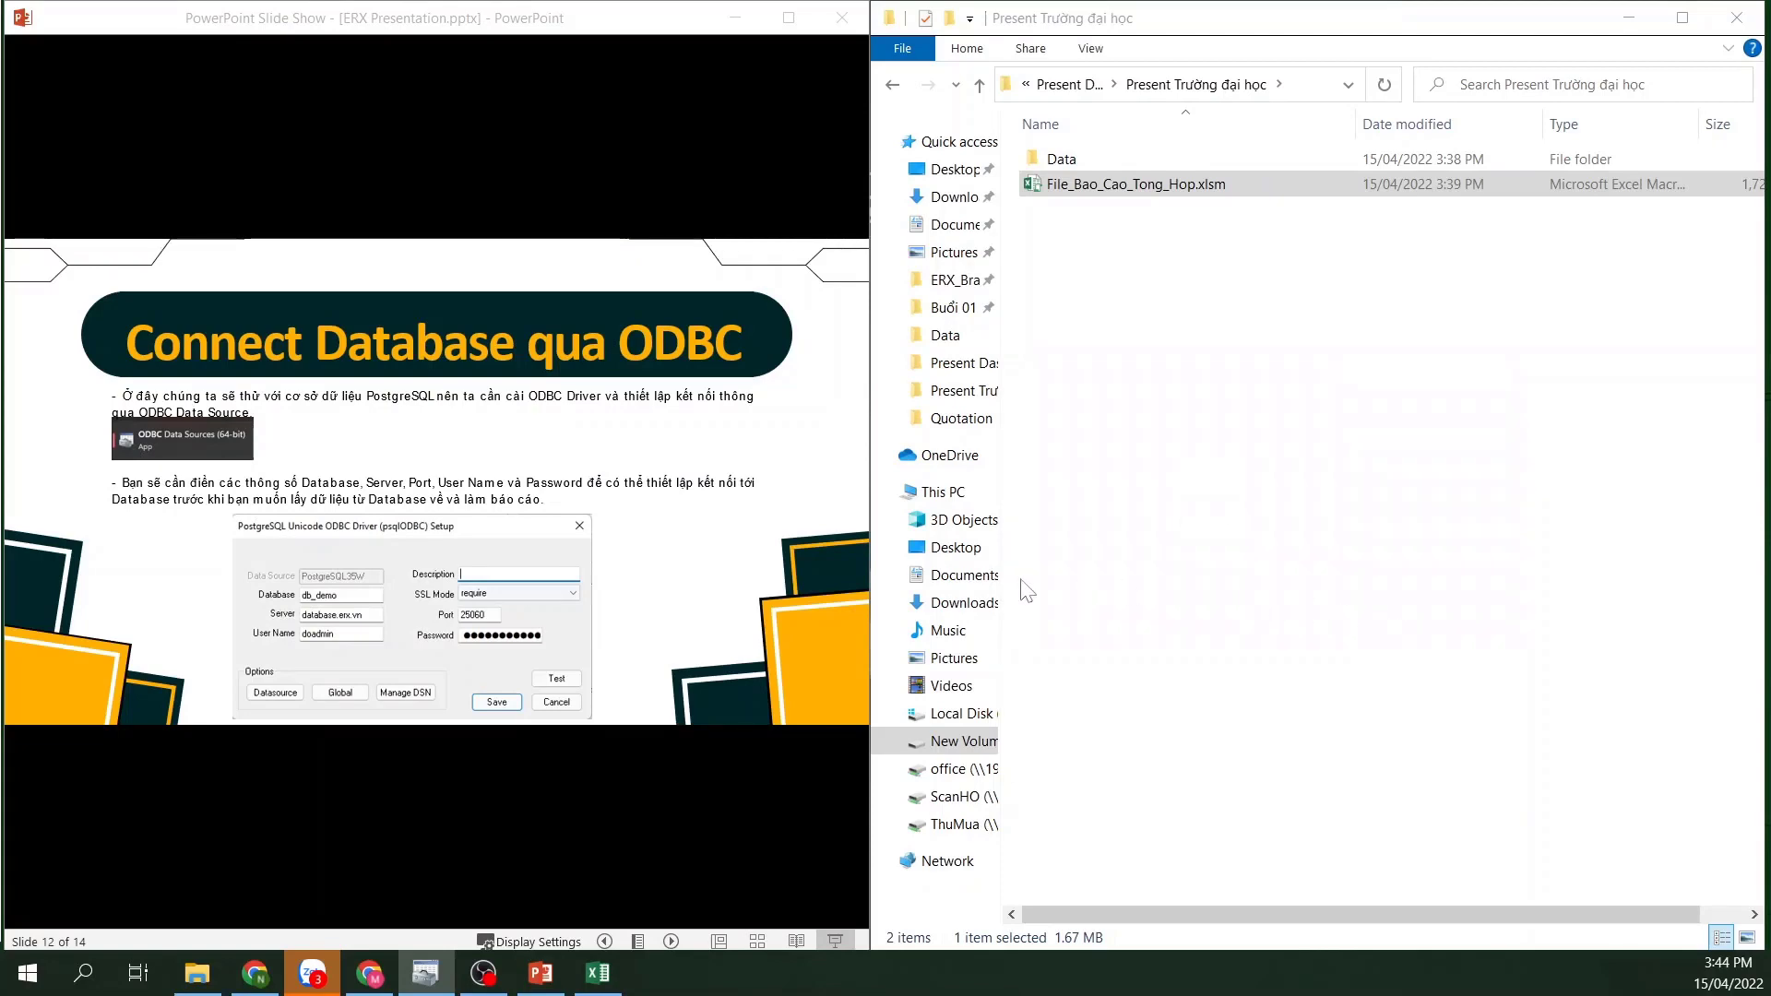
pyautogui.hotkey('alt', 'Tab')
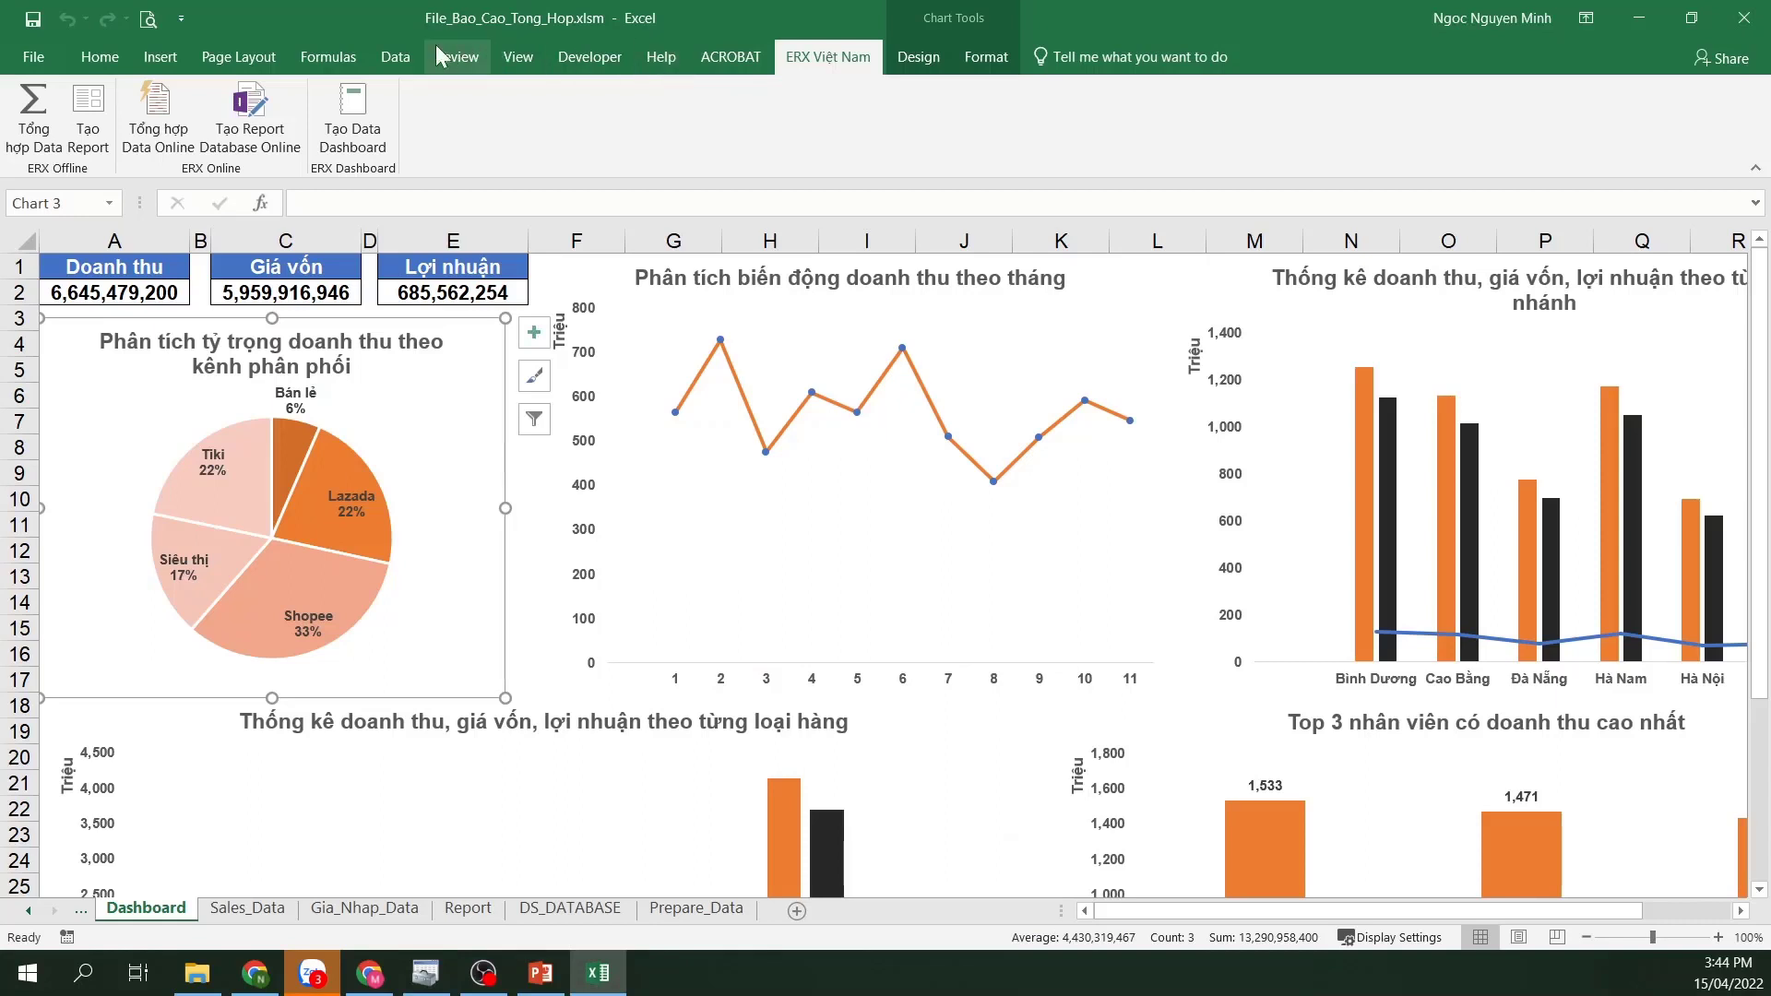
# Connect through Data > Get Data > From ODBC using the PostgreSQL35W data source
pyautogui.click(409, 63)
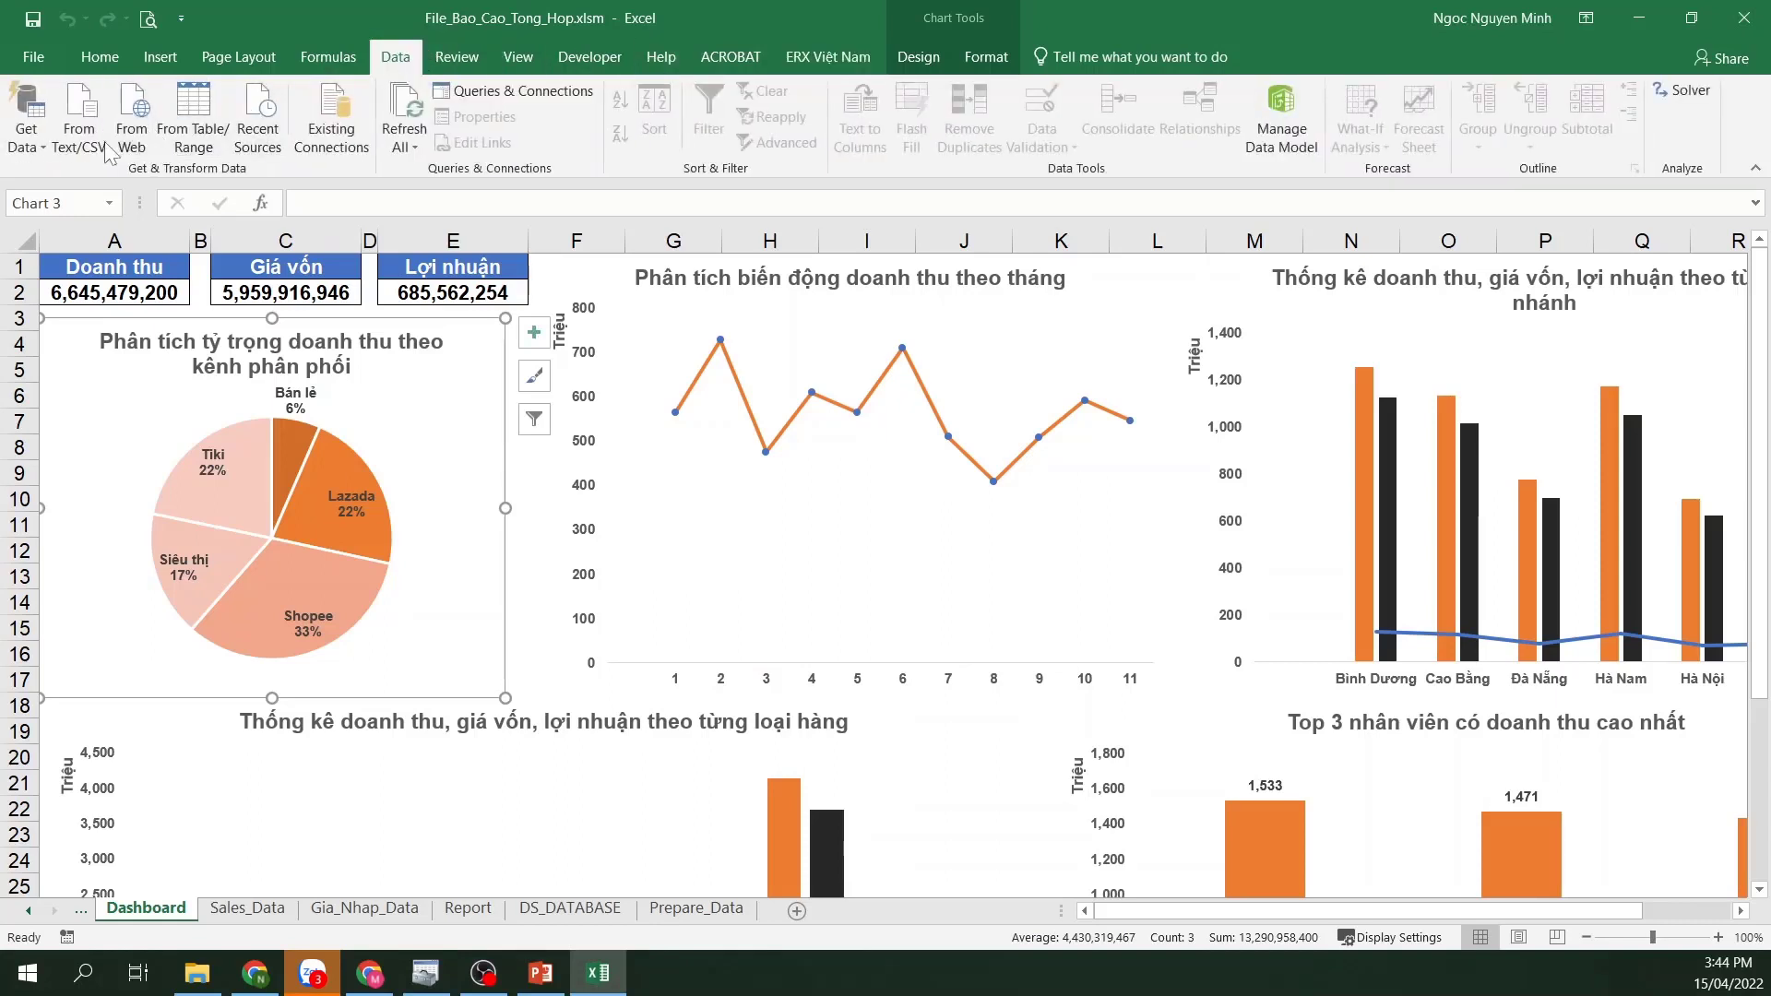
pyautogui.click(33, 152)
pyautogui.moveTo(121, 332)
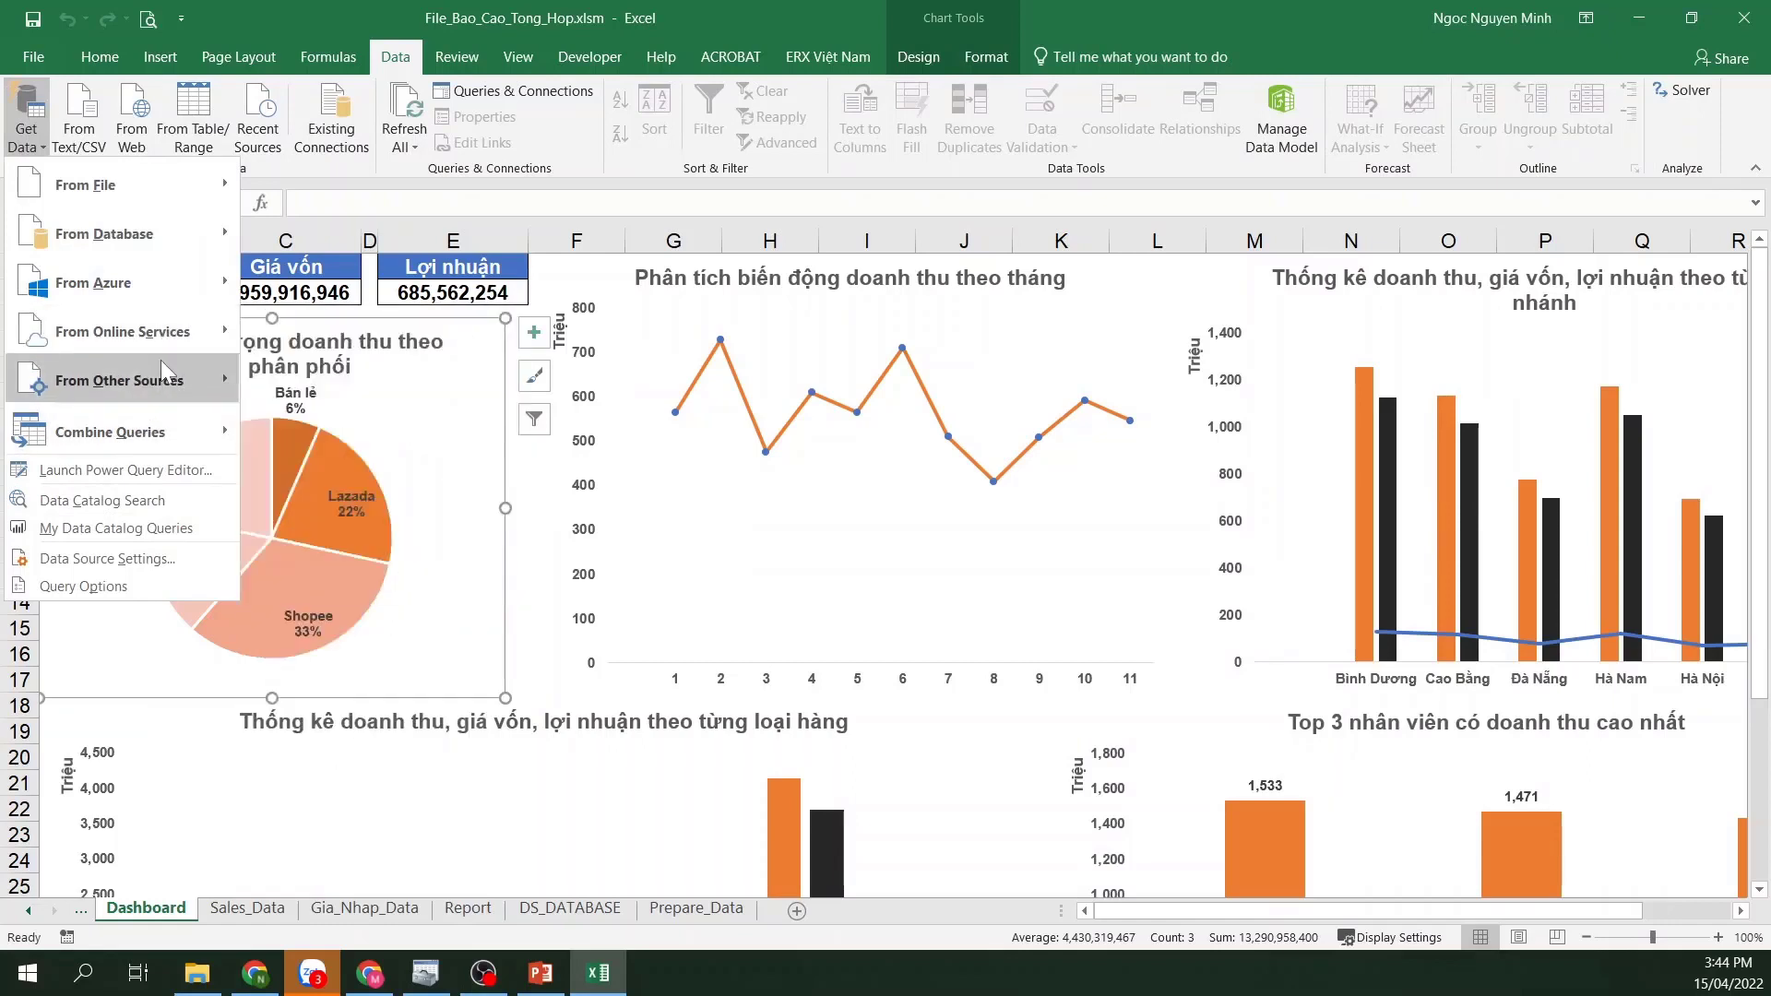
pyautogui.moveTo(119, 379)
pyautogui.click(350, 775)
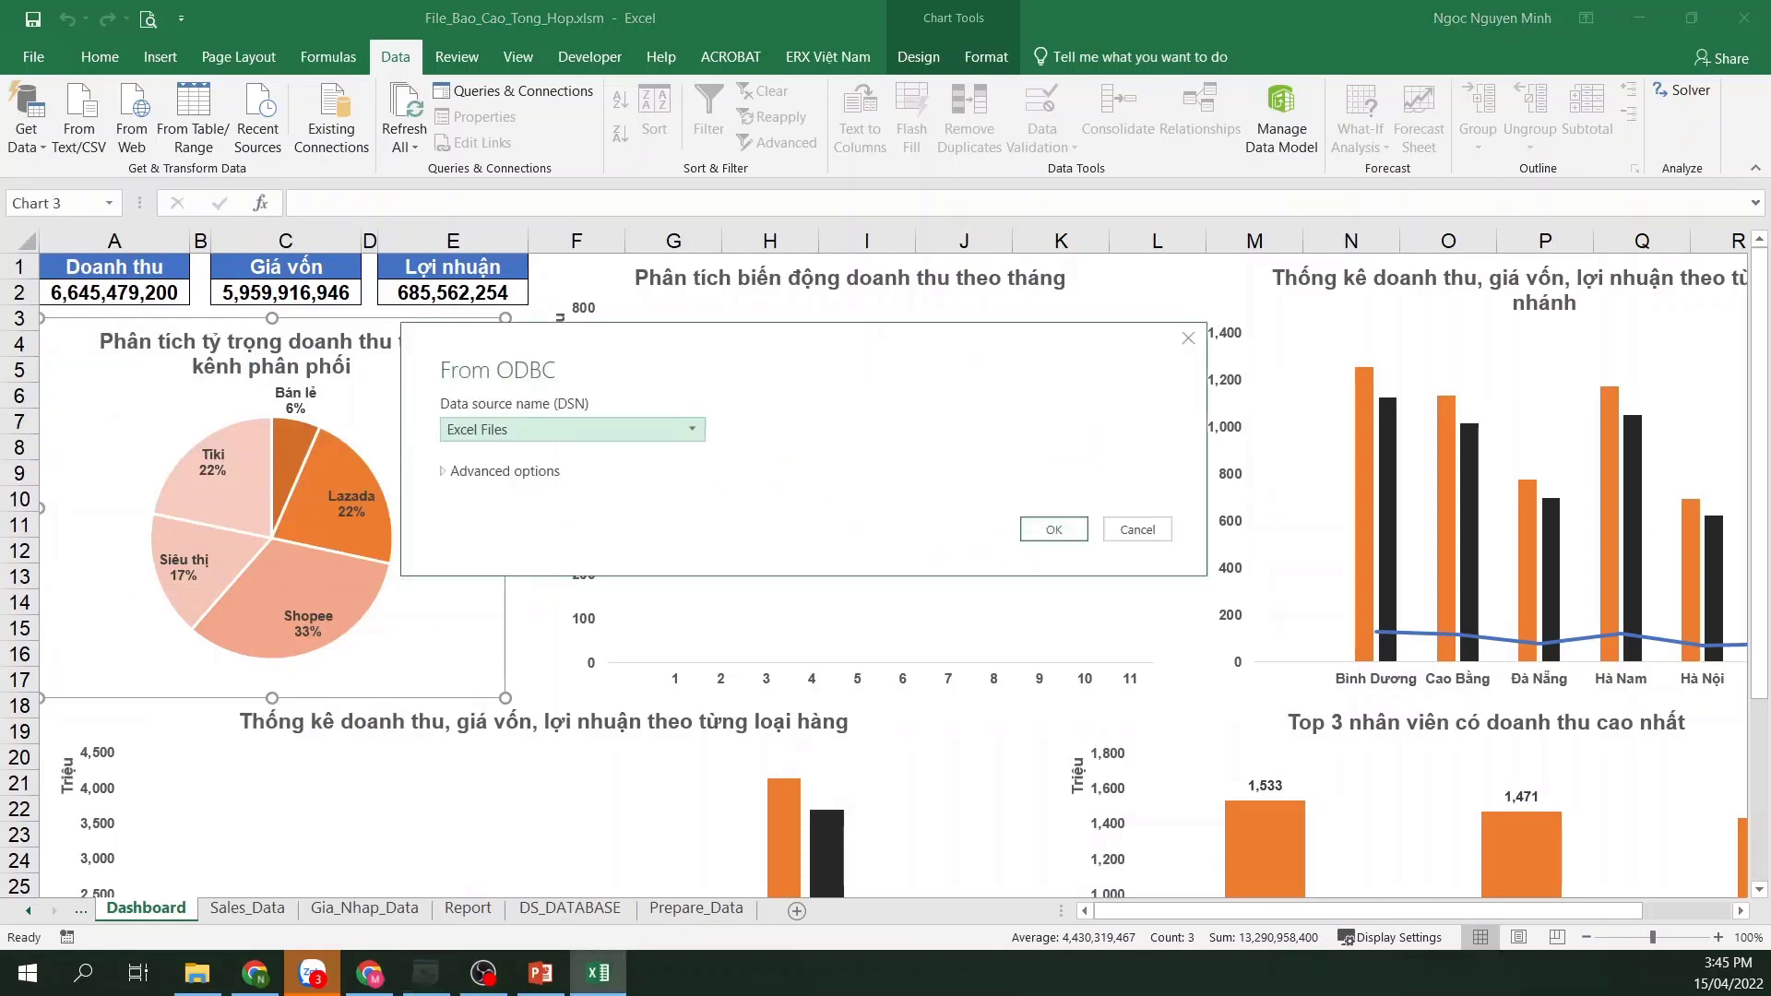
pyautogui.click(694, 430)
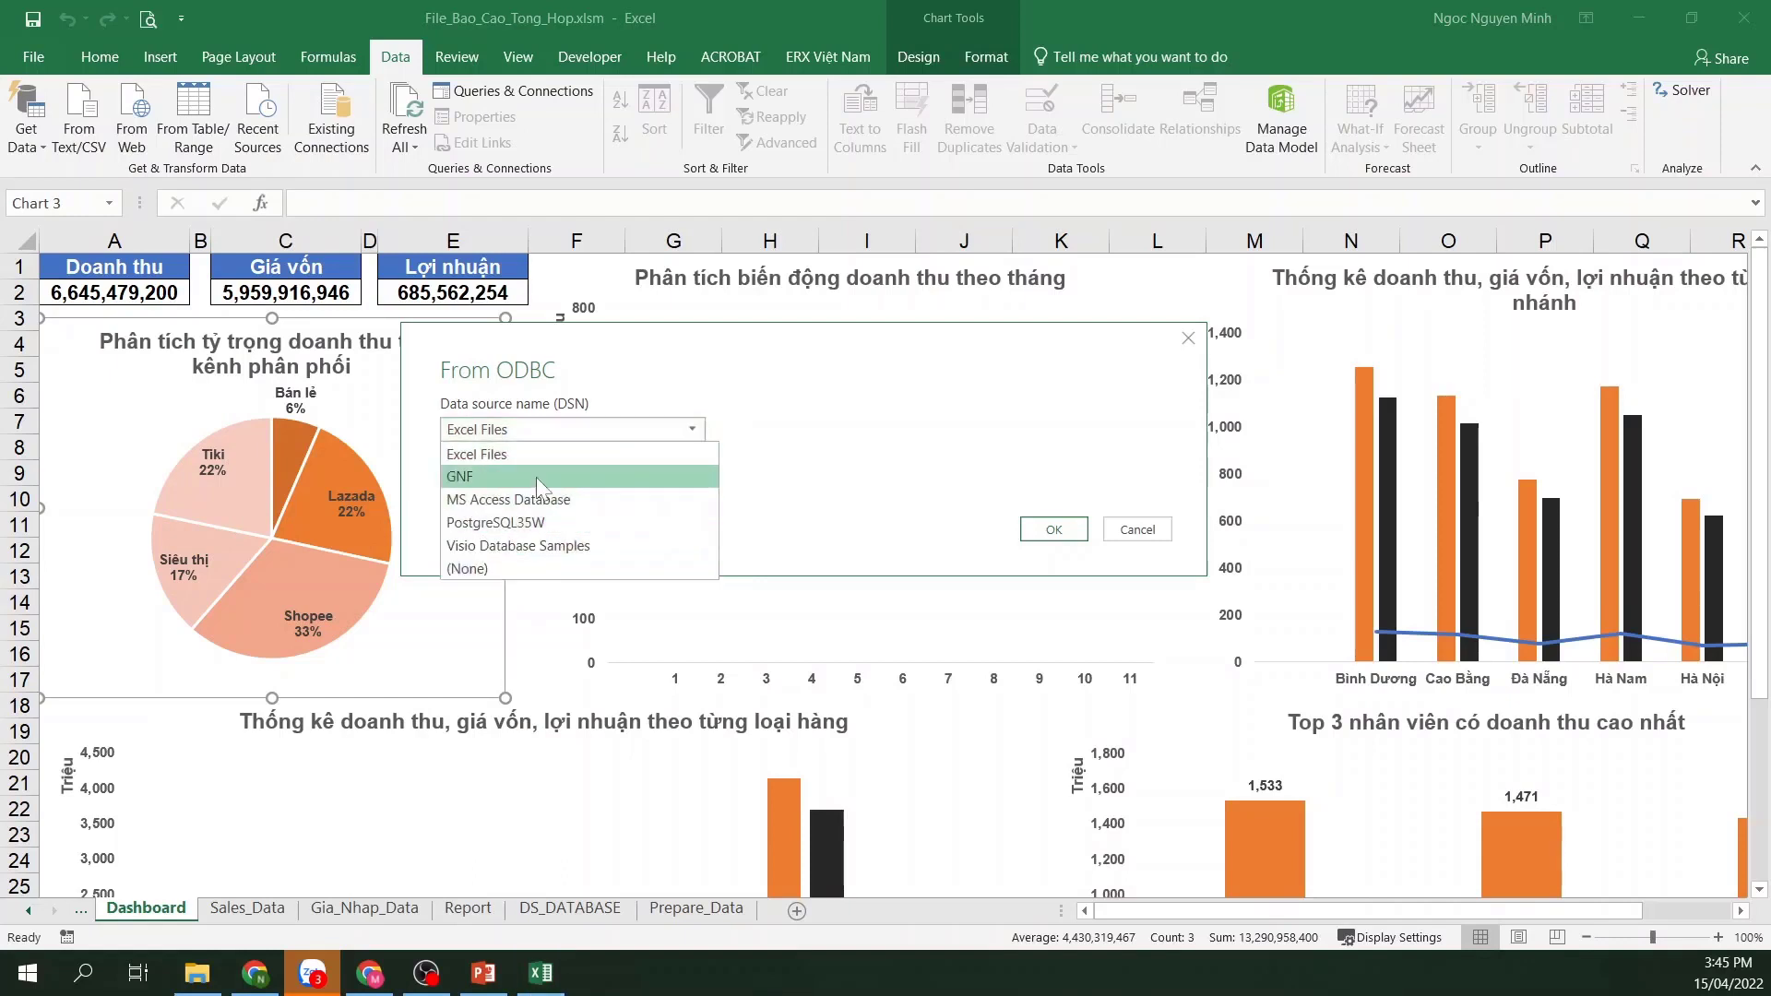
pyautogui.click(555, 523)
pyautogui.click(1054, 529)
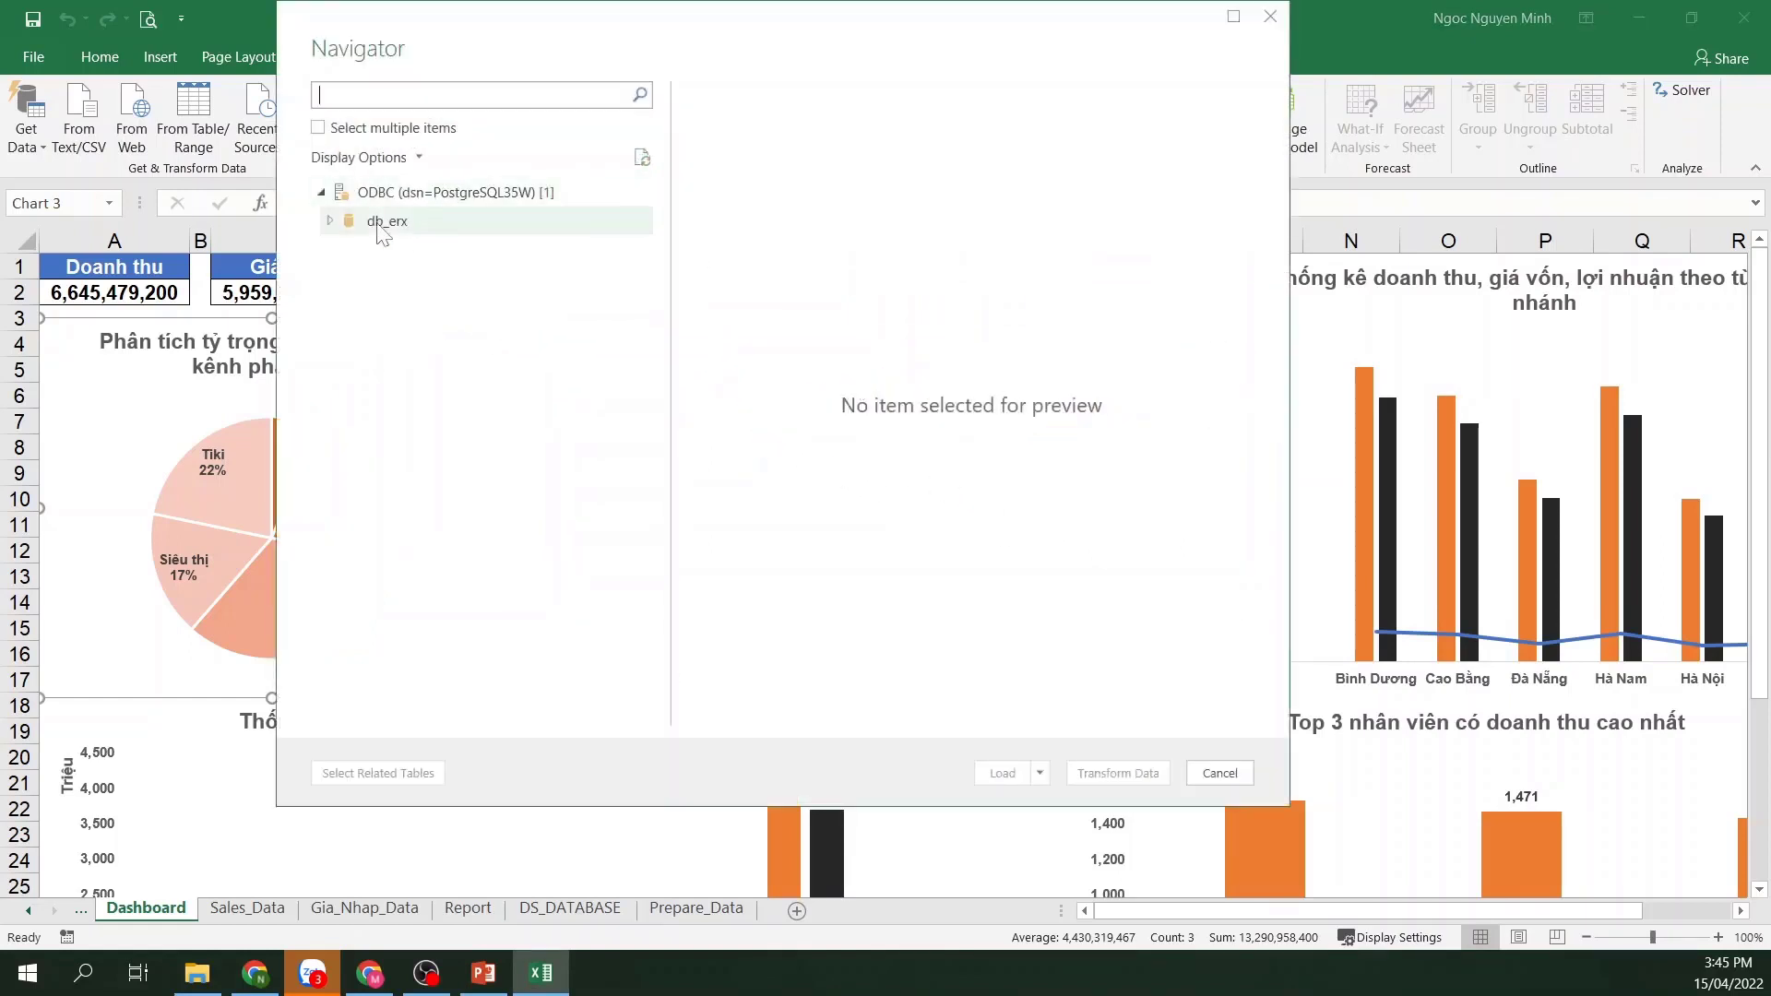
pyautogui.click(329, 221)
pyautogui.click(339, 249)
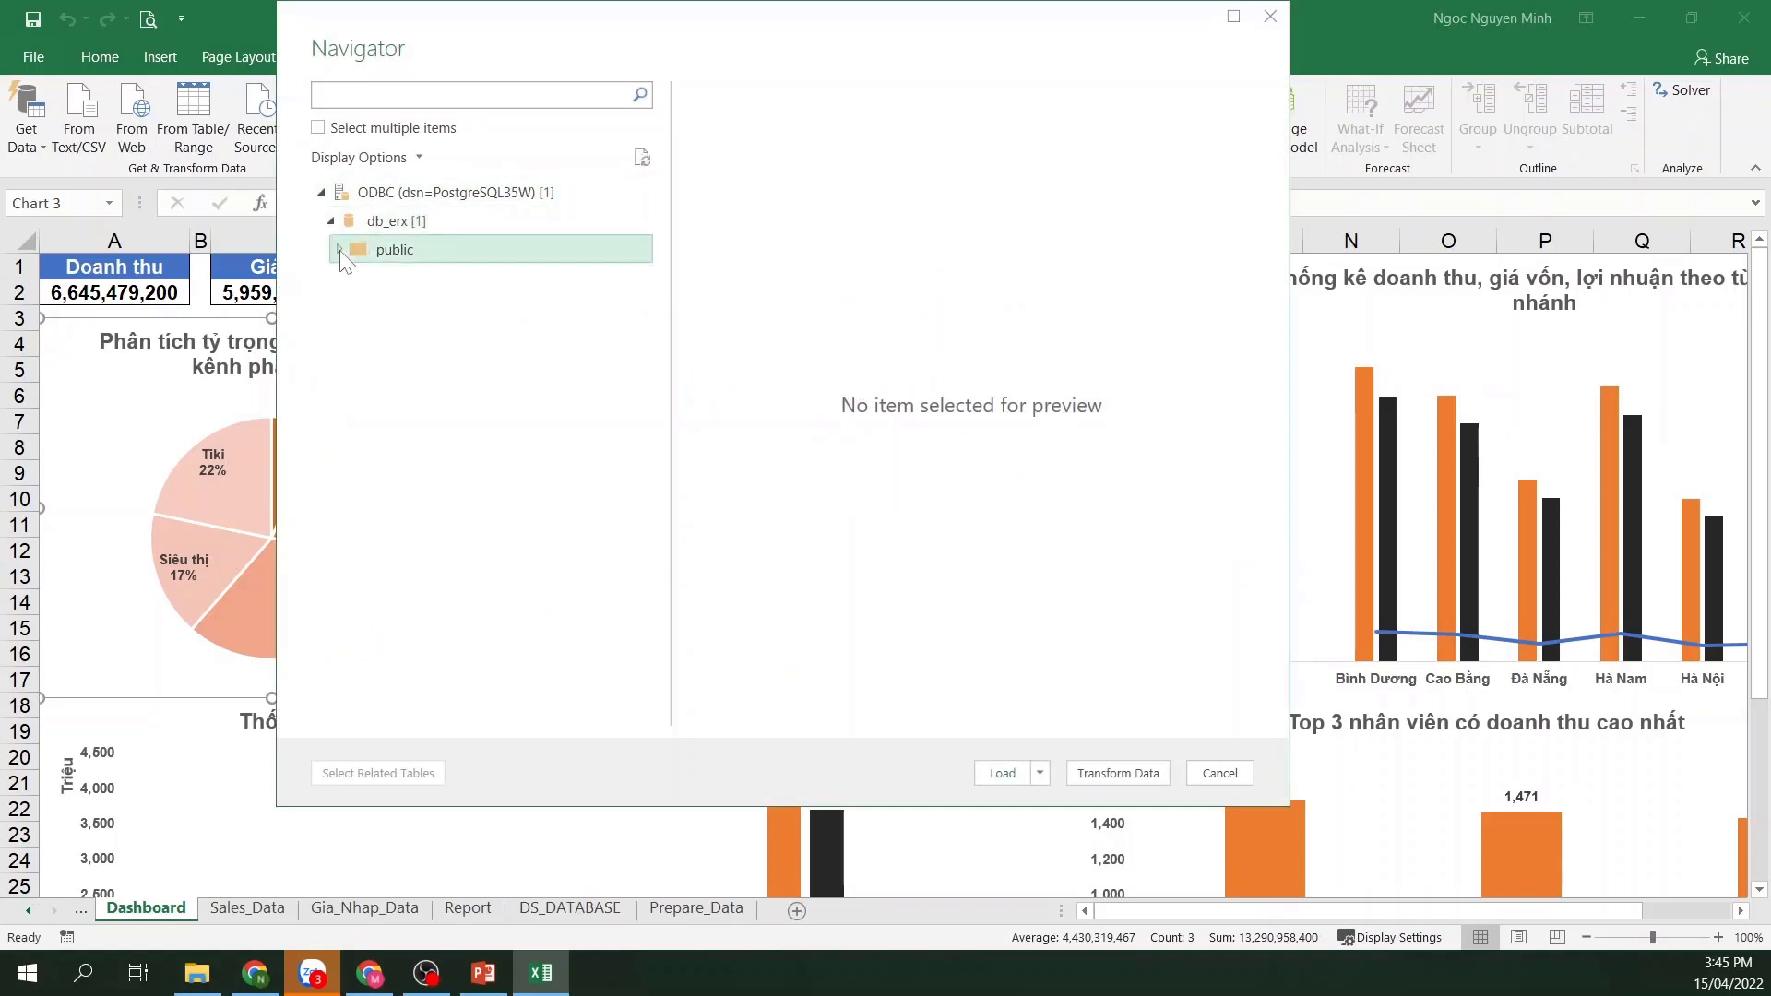
pyautogui.click(434, 278)
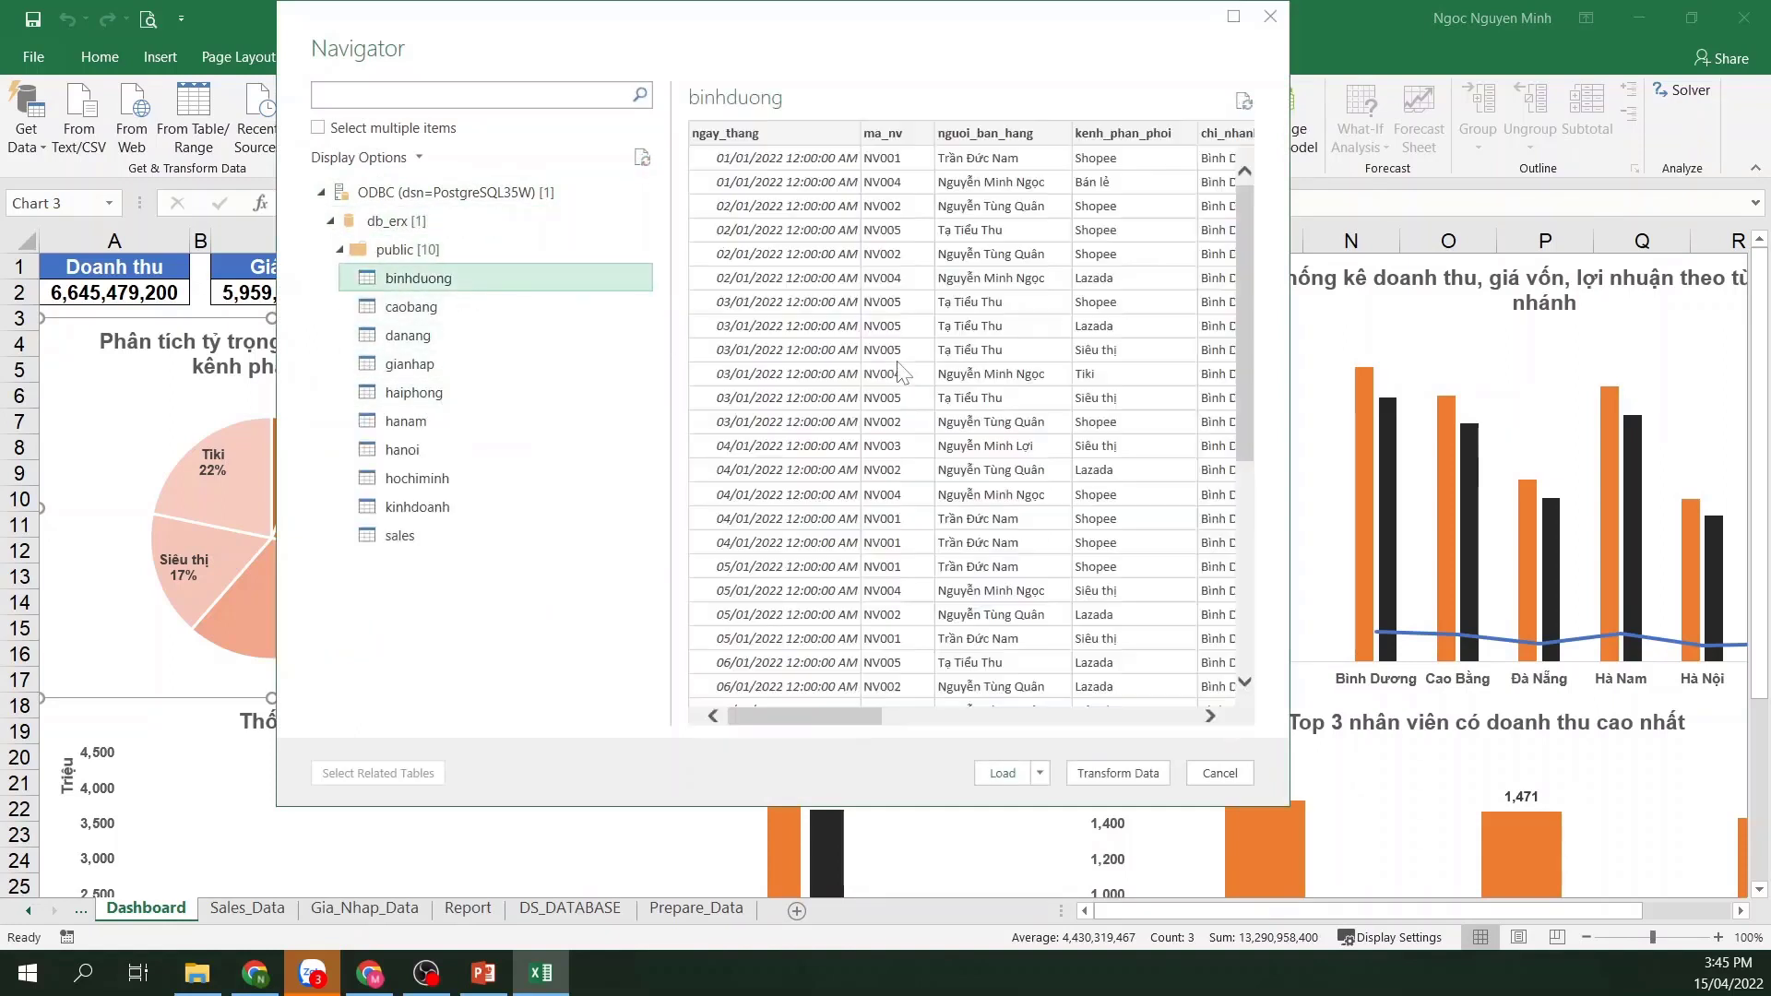
pyautogui.click(458, 316)
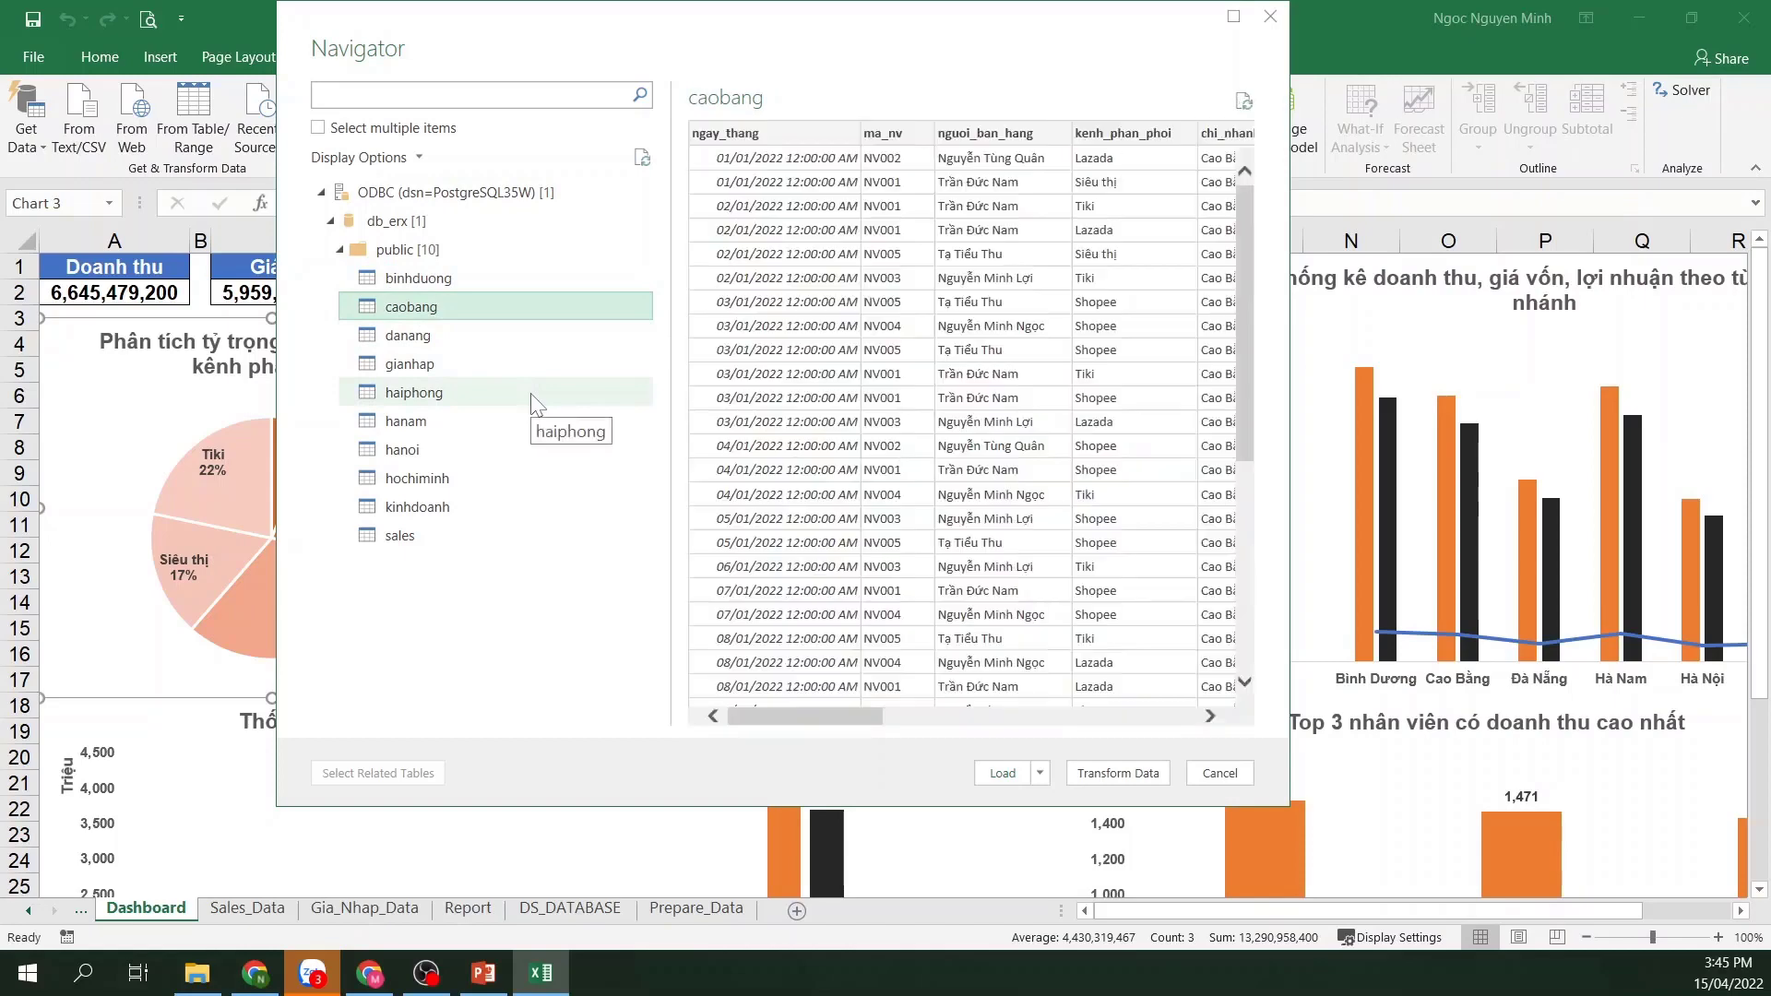
pyautogui.click(484, 339)
pyautogui.click(494, 364)
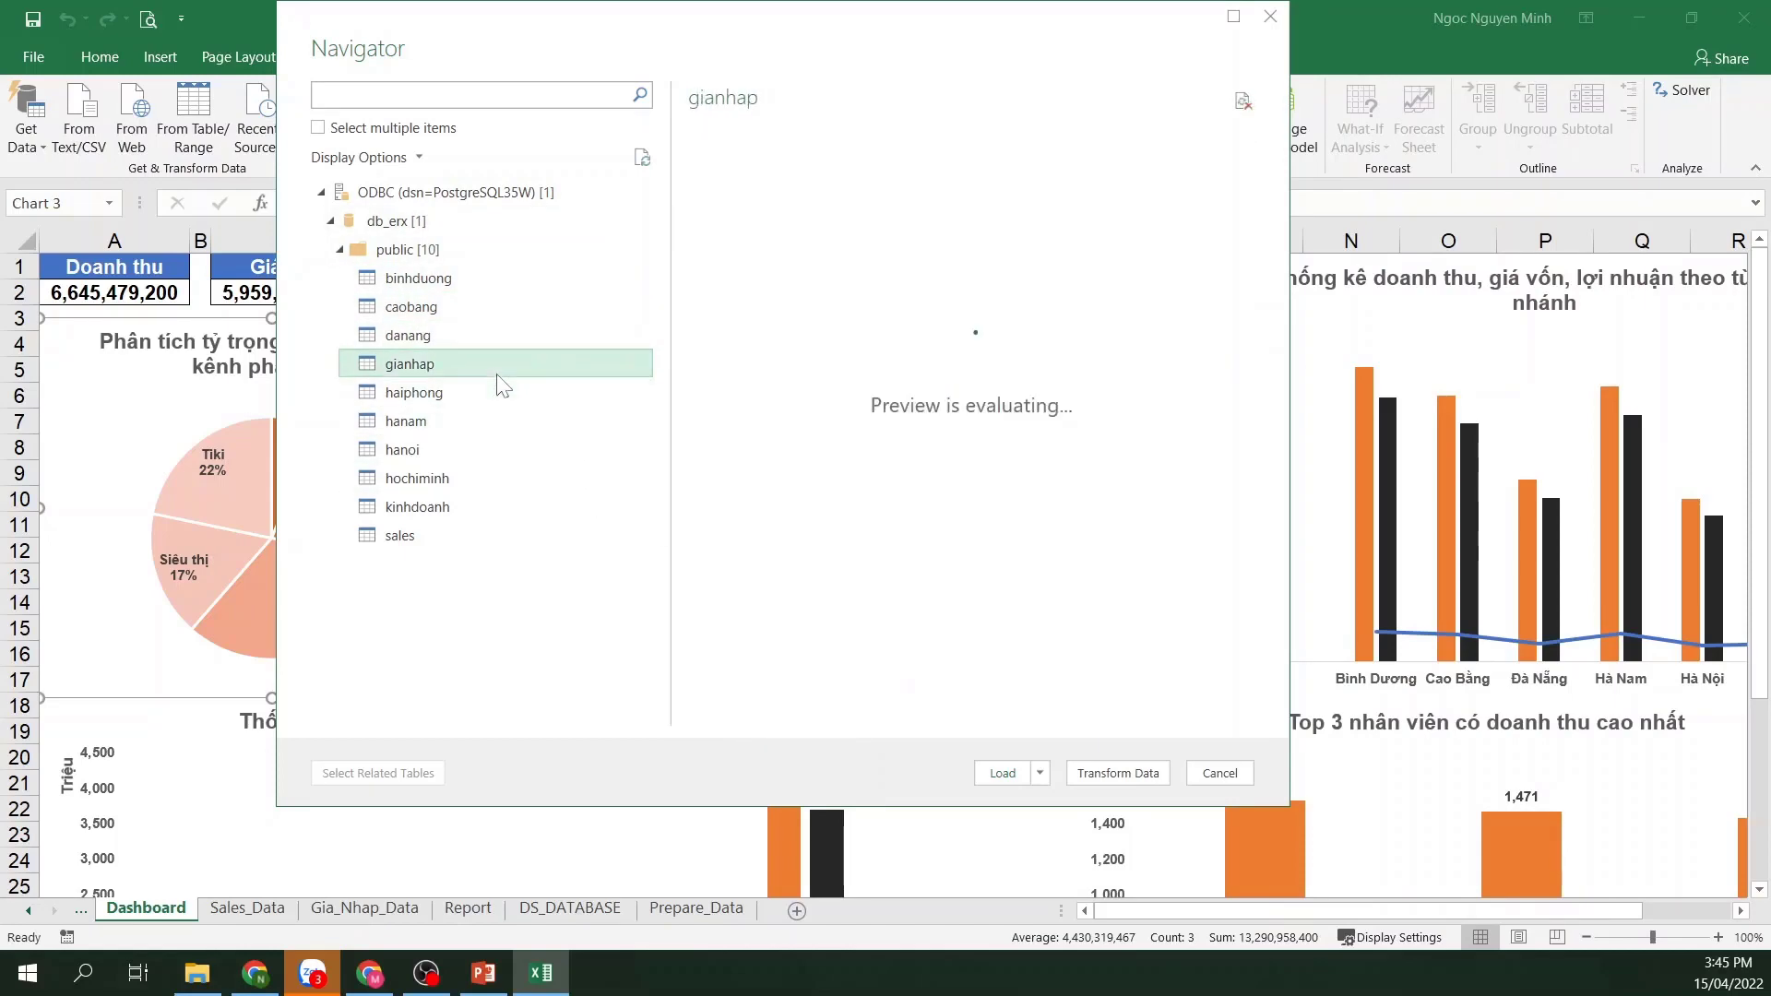
pyautogui.click(499, 417)
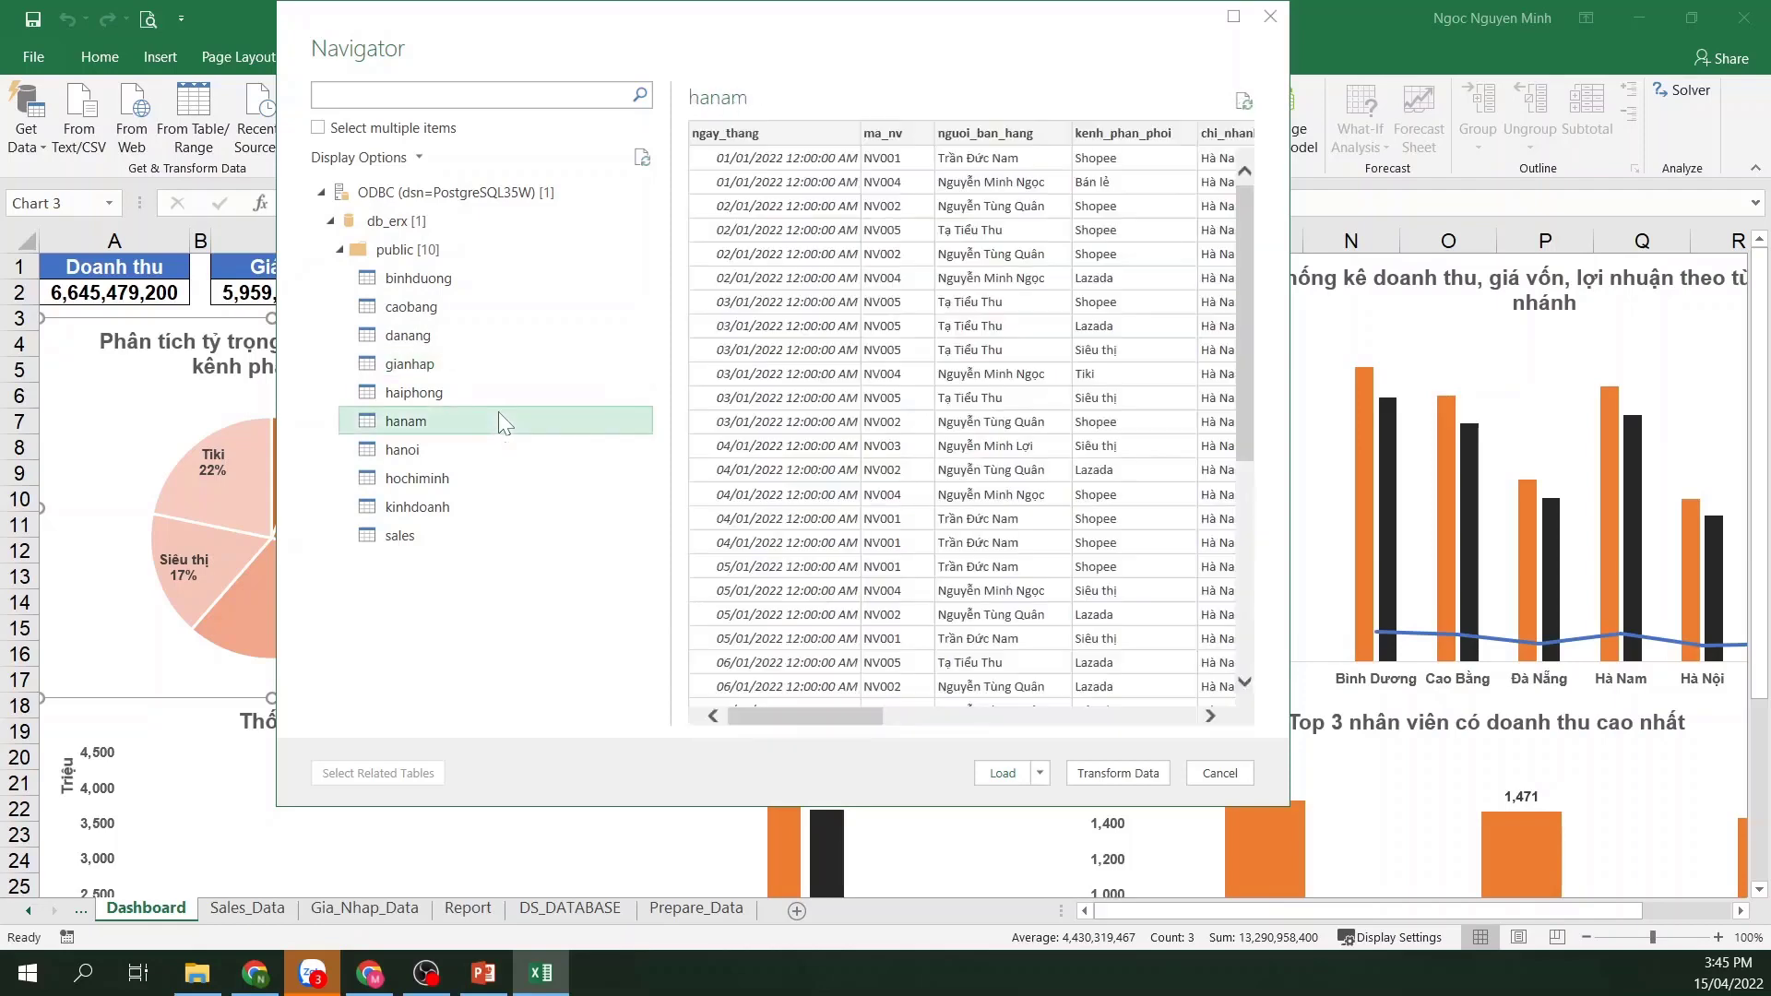
pyautogui.click(489, 477)
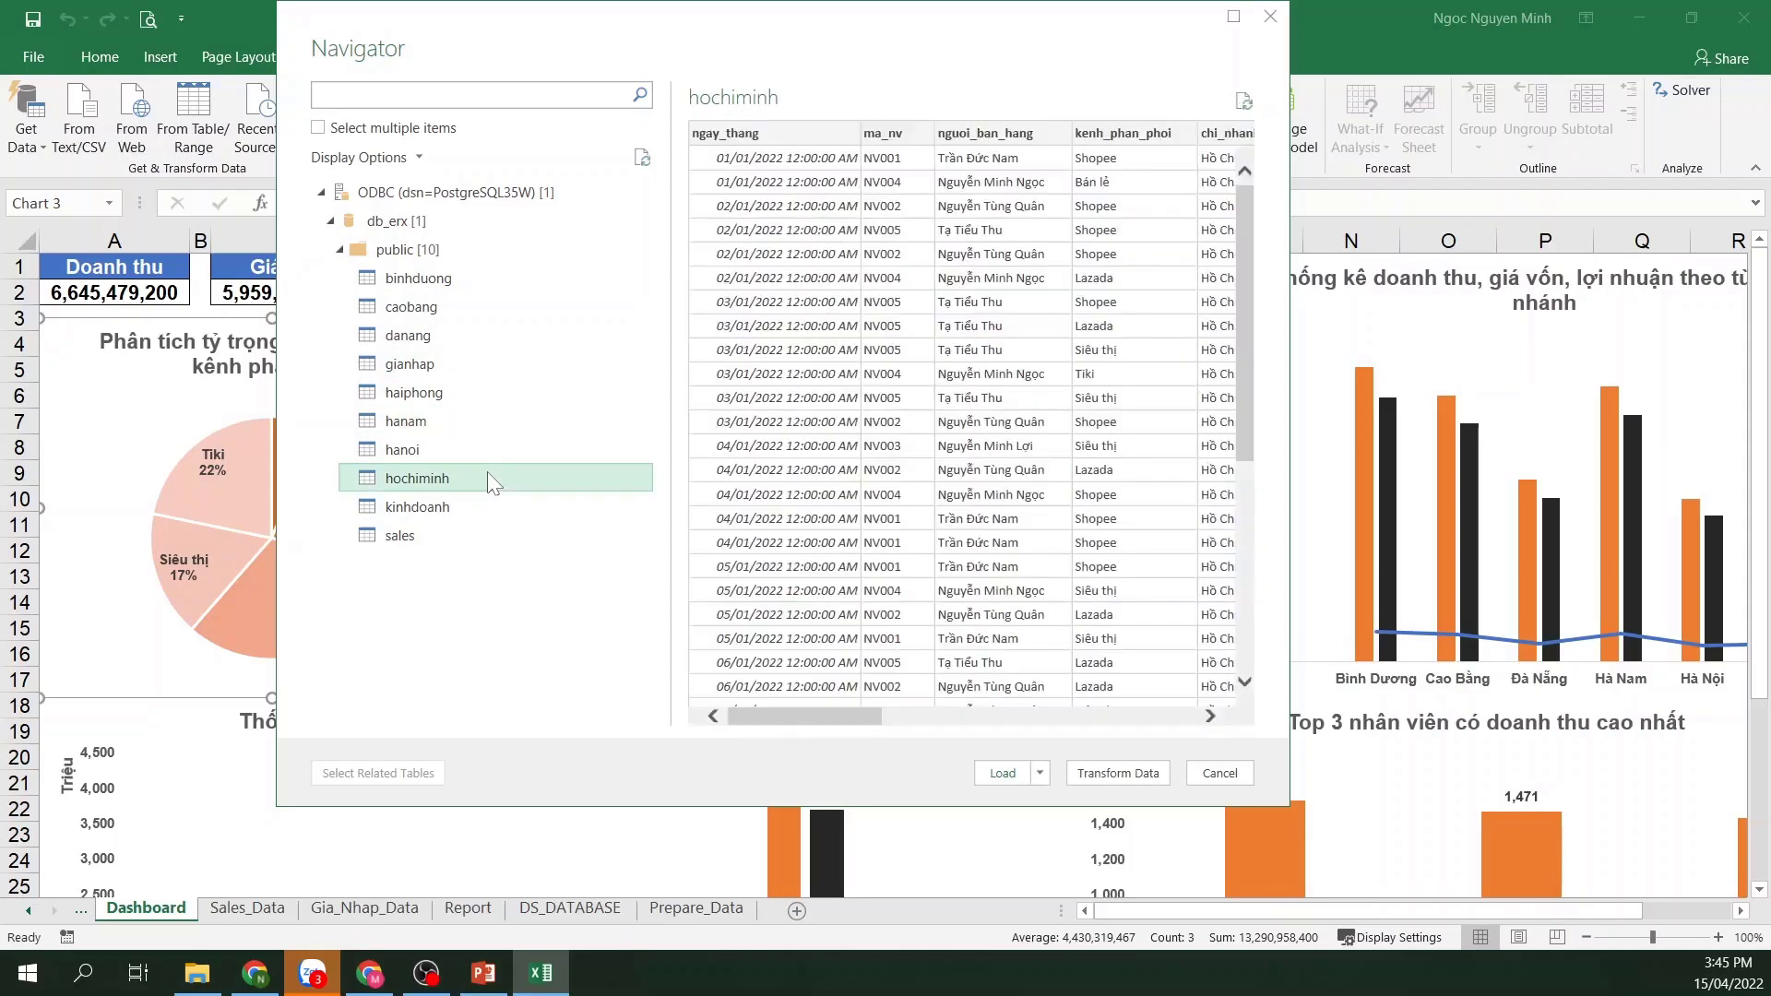
pyautogui.click(486, 454)
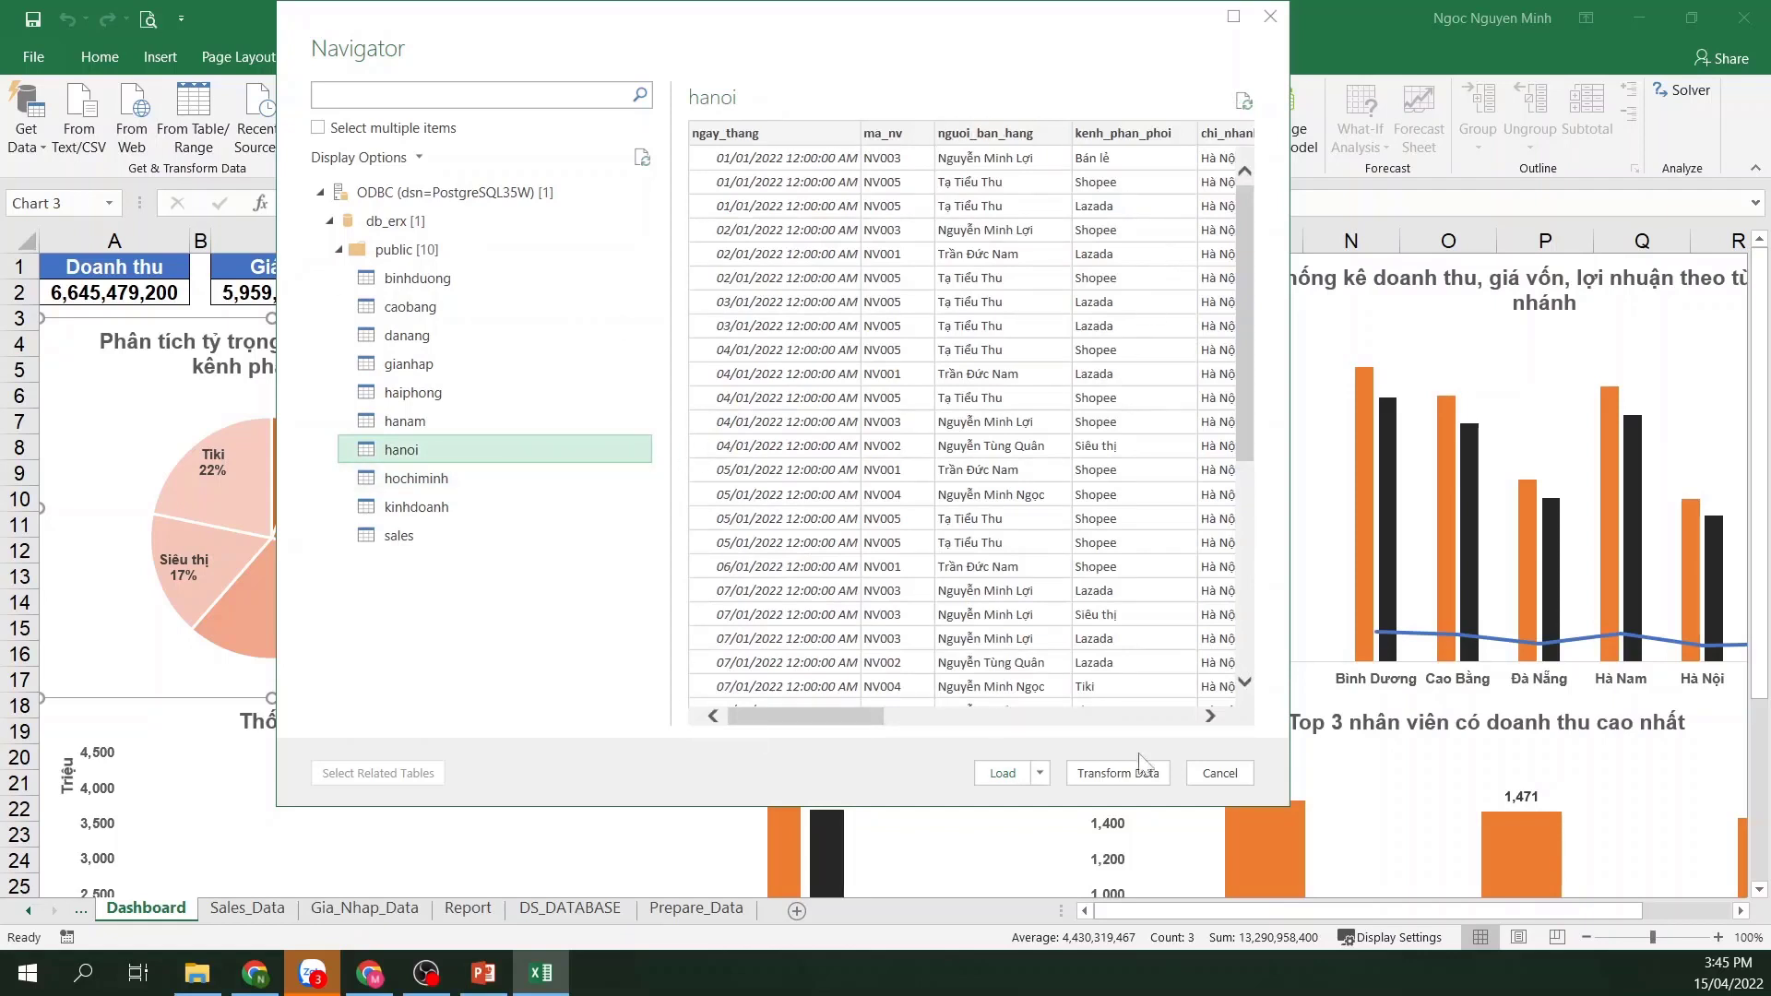
pyautogui.click(463, 276)
pyautogui.click(466, 309)
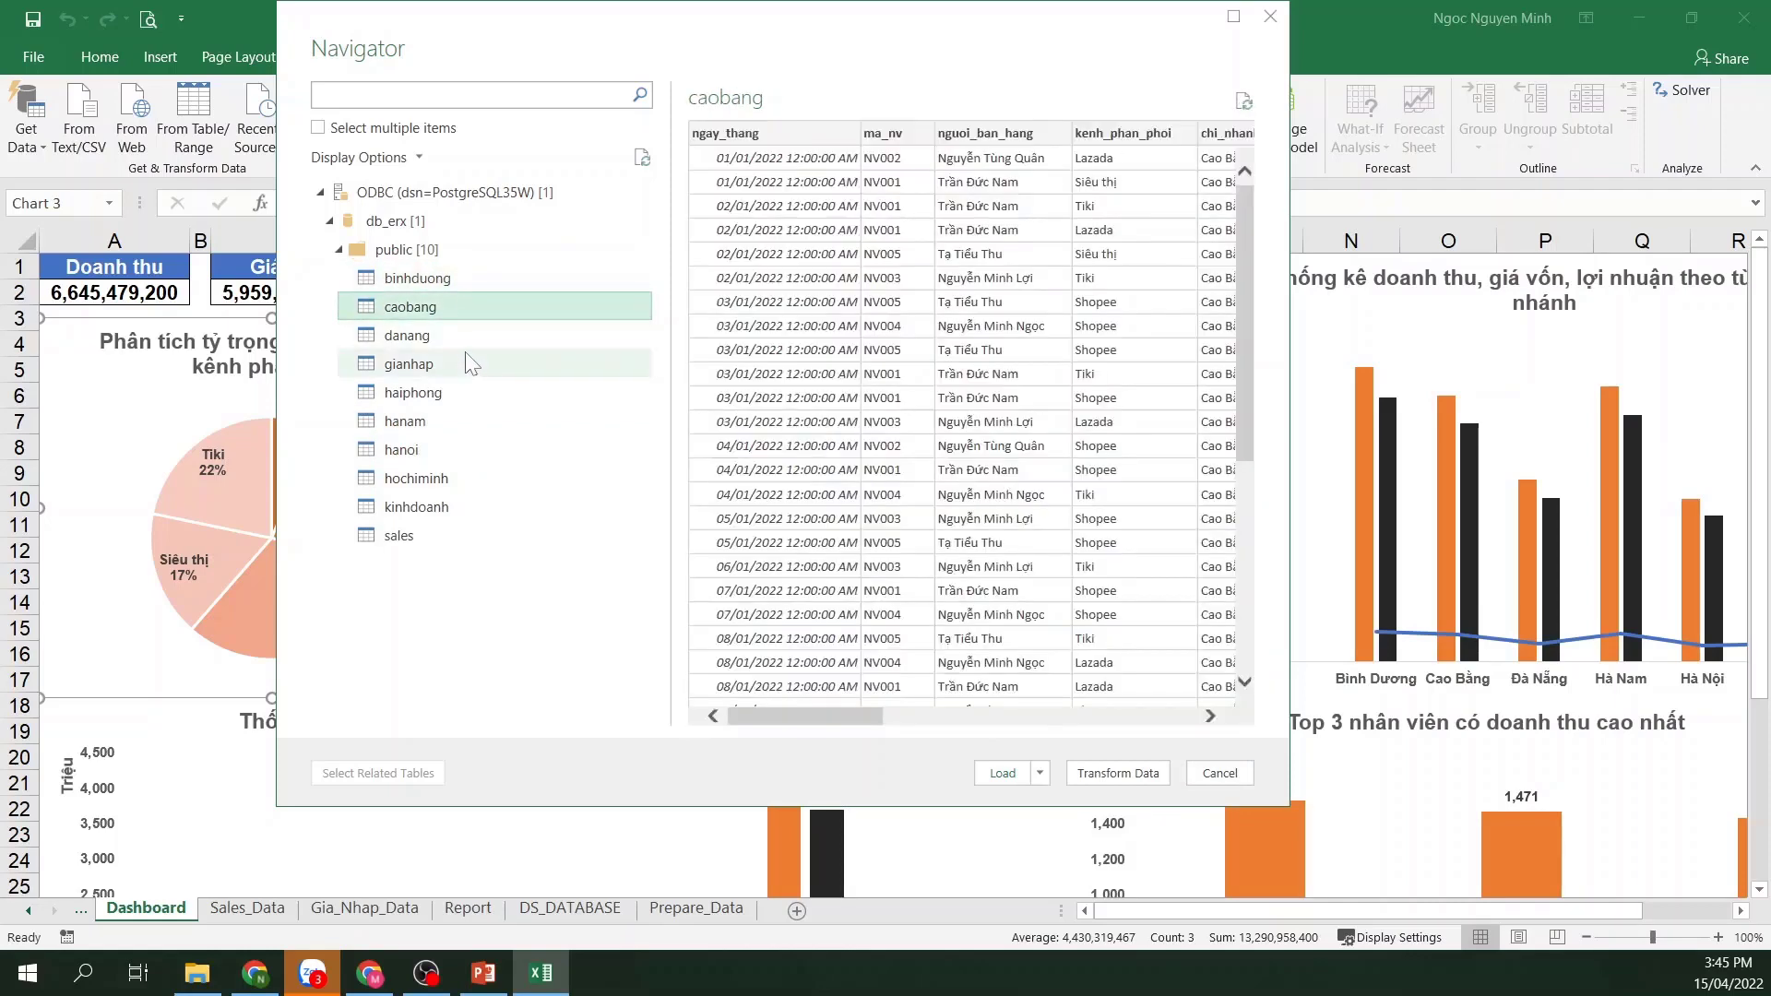
pyautogui.click(466, 363)
pyautogui.click(463, 389)
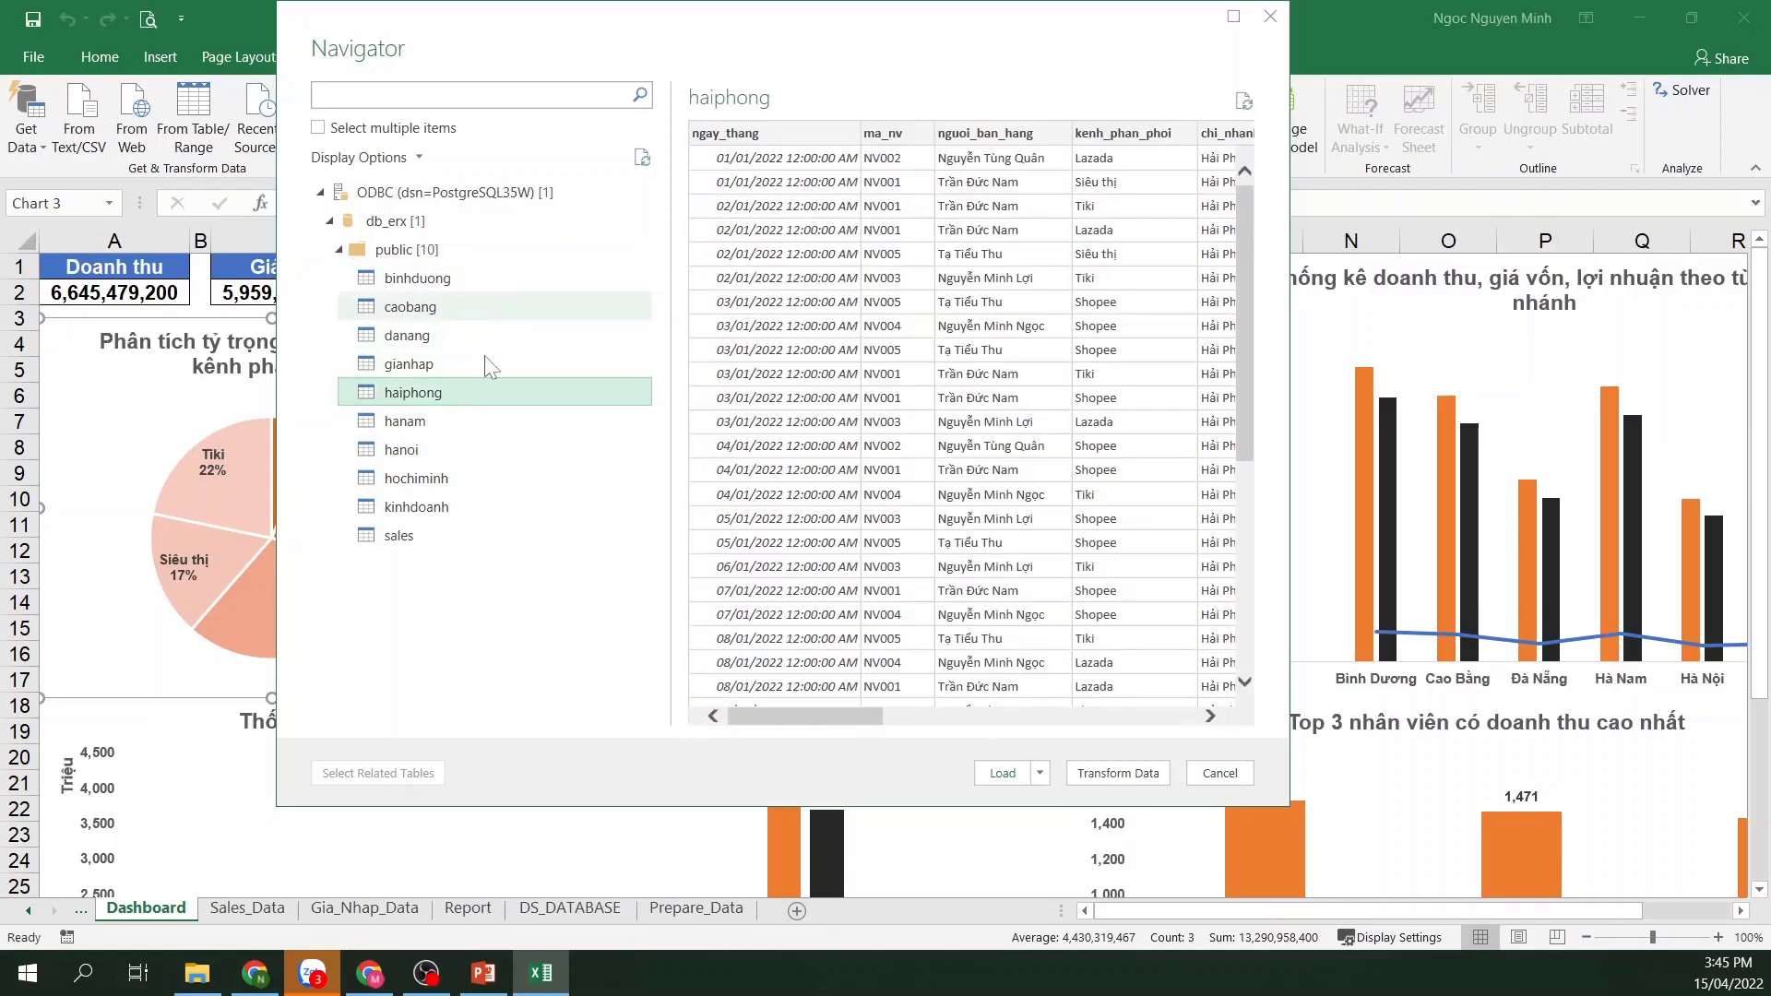
pyautogui.click(1204, 776)
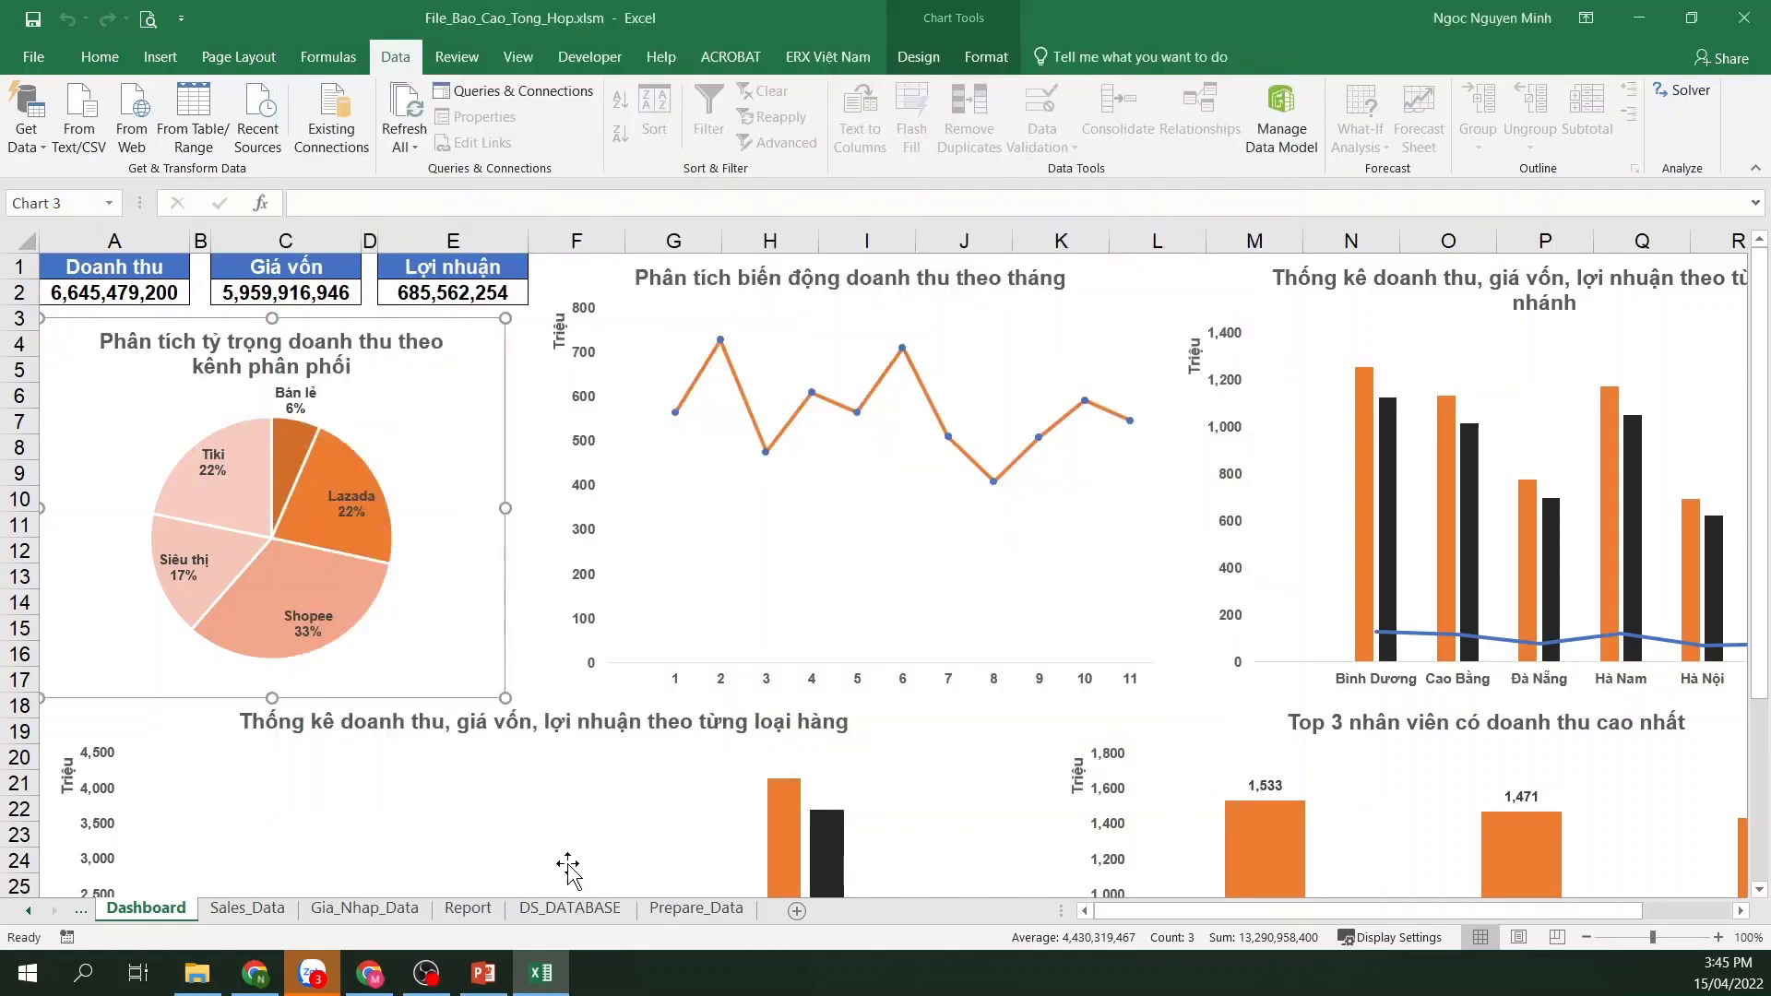
# Check the seven branch table names in DS_DATABASE cells A1:A7, then return to Sales_Data
pyautogui.click(565, 912)
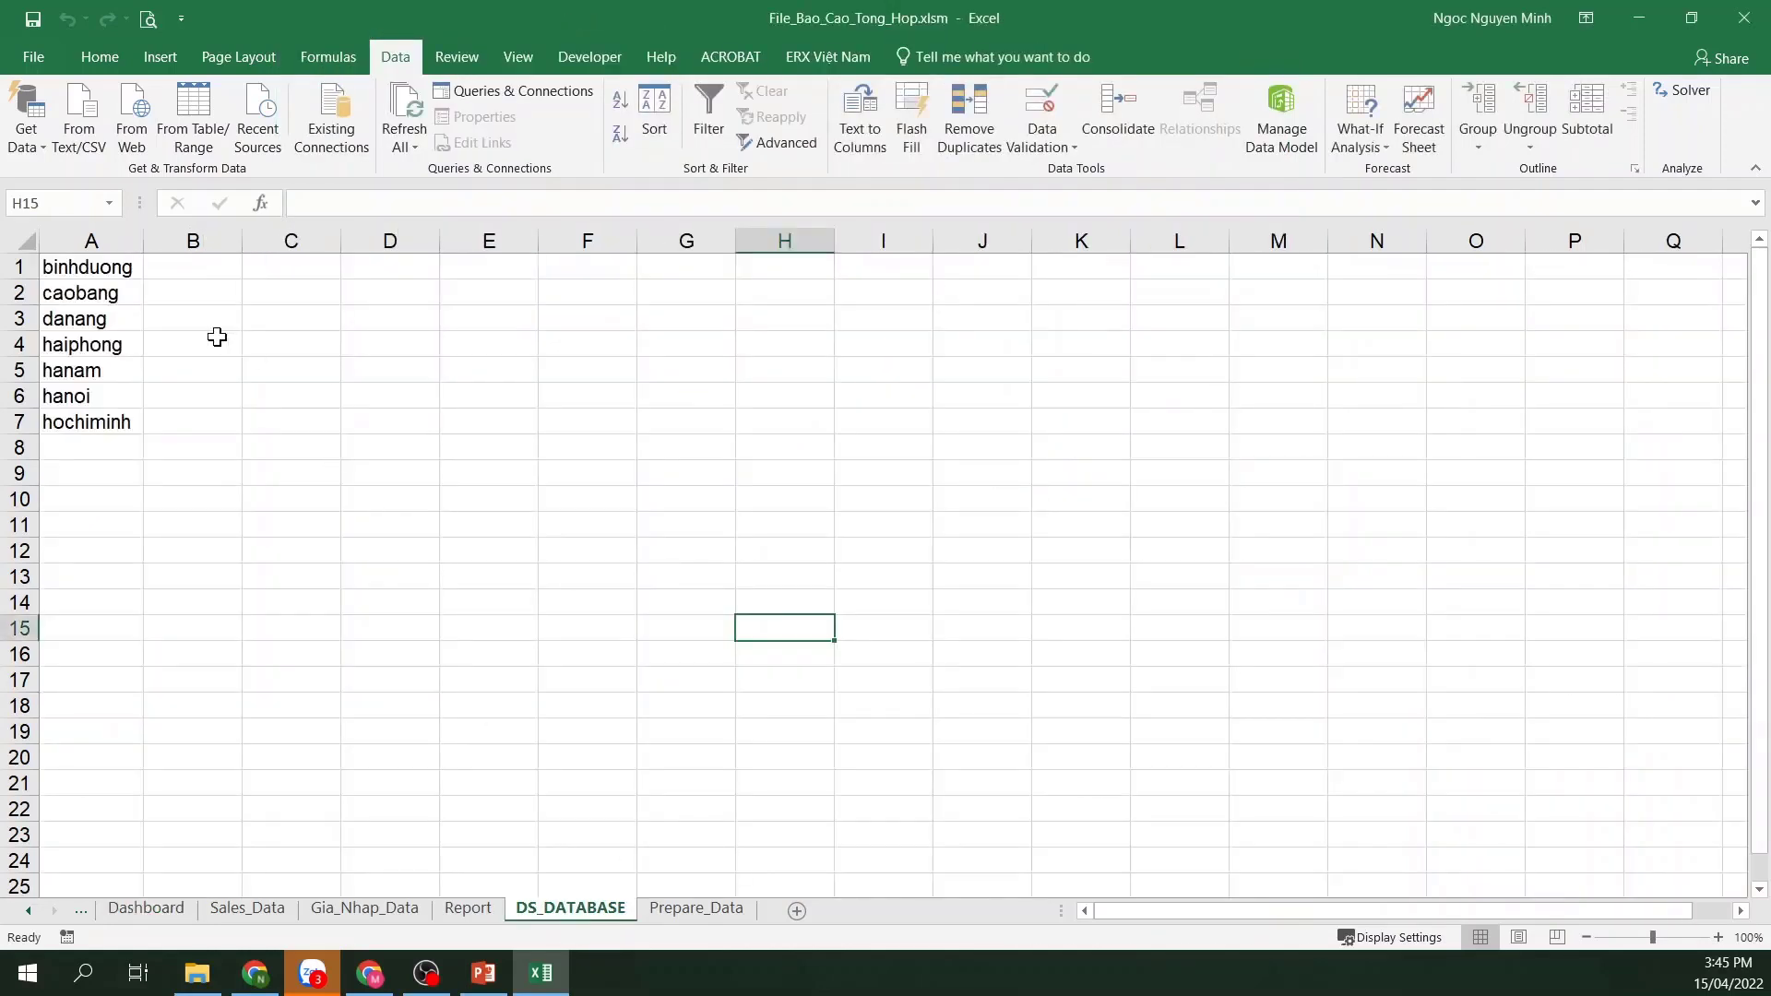
pyautogui.moveTo(92, 272); pyautogui.dragTo(96, 414)
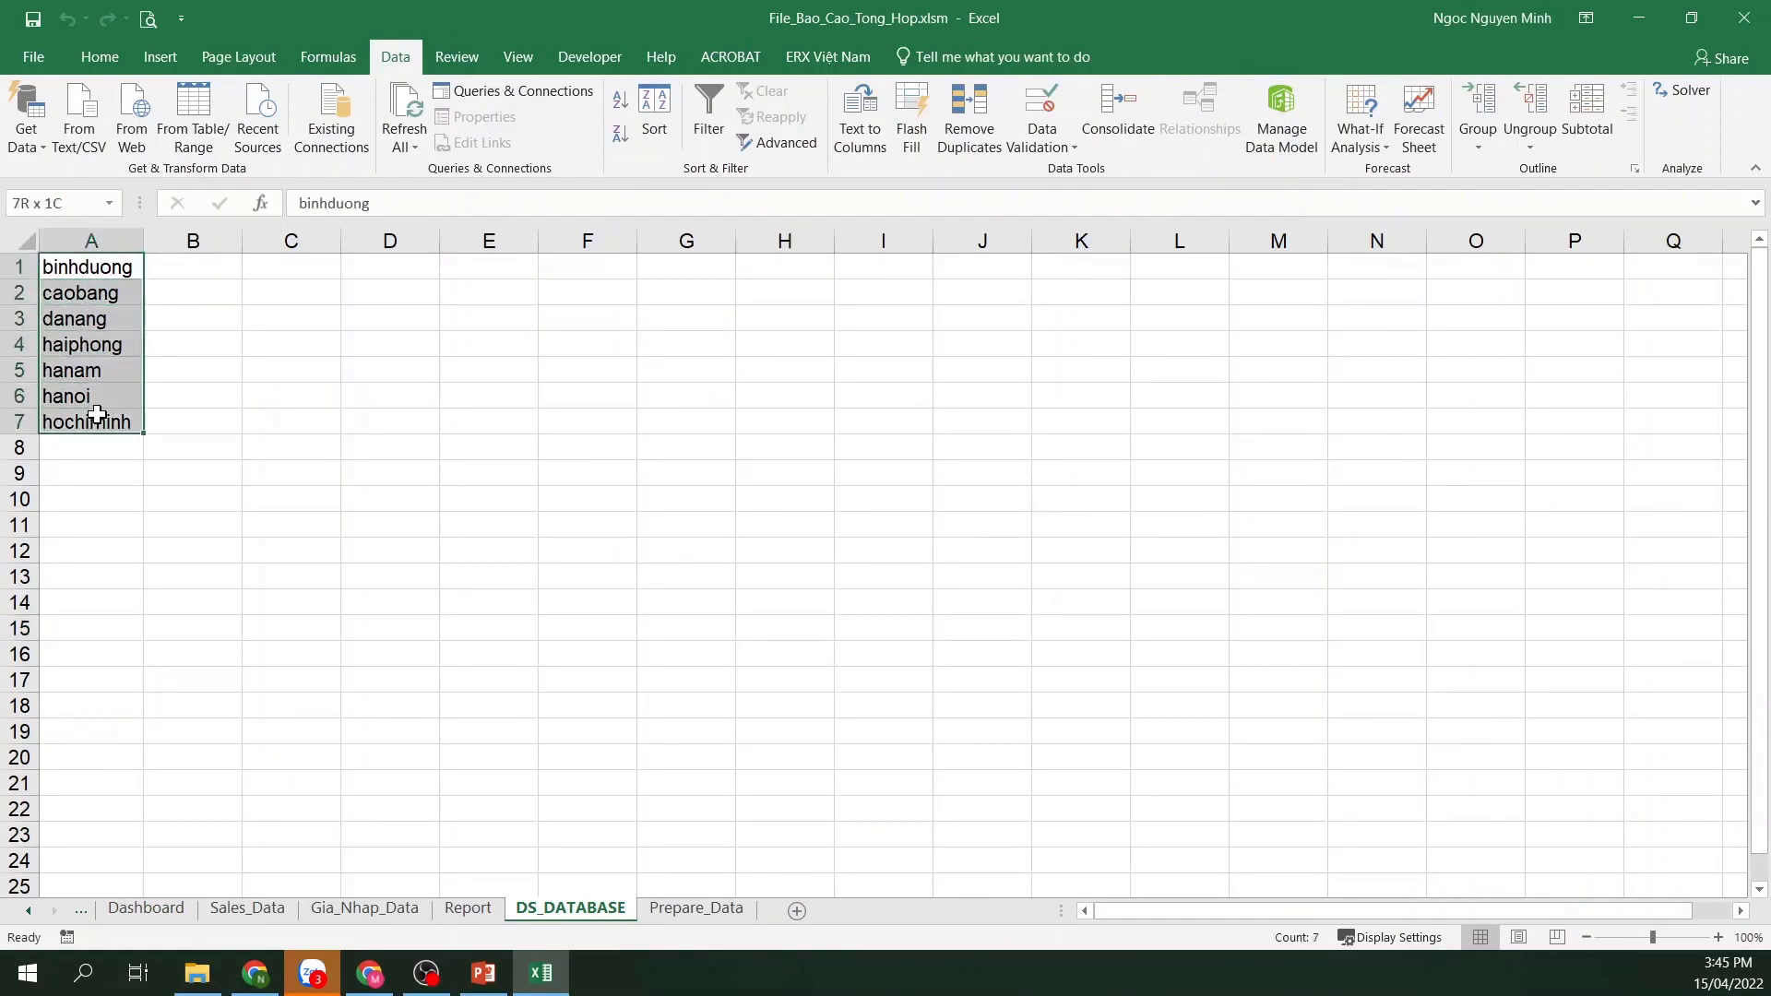
pyautogui.click(99, 475)
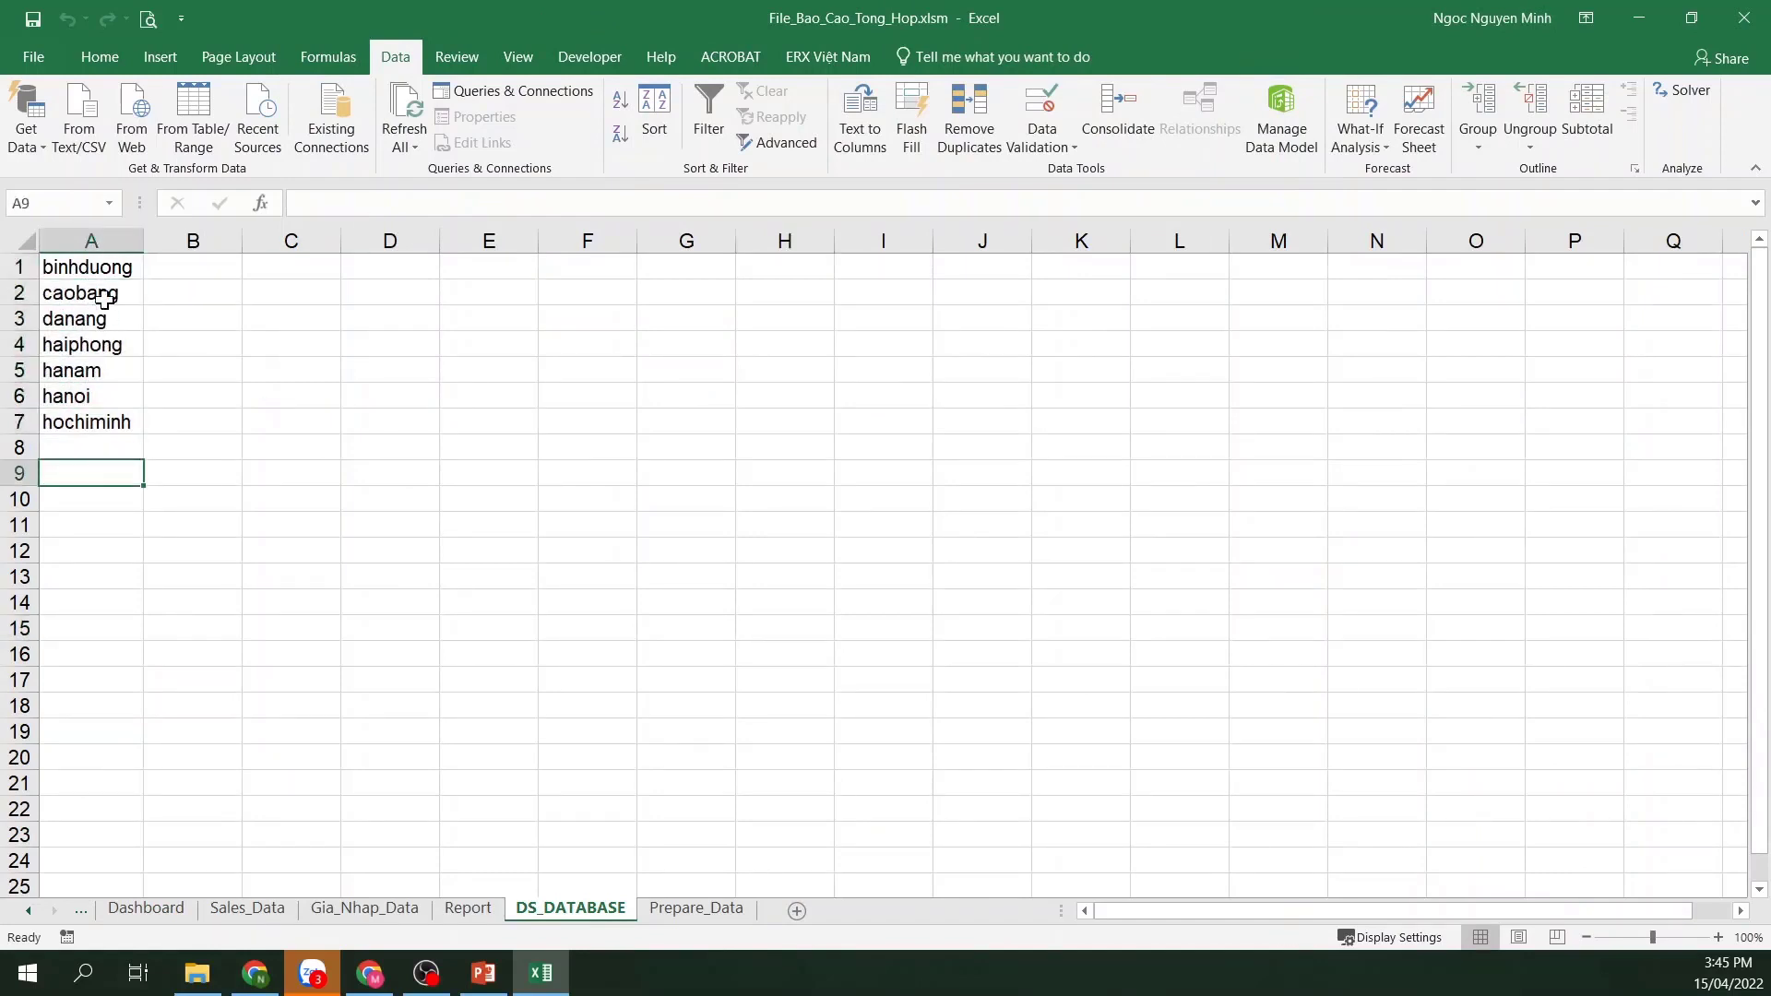
pyautogui.moveTo(102, 269); pyautogui.dragTo(108, 410)
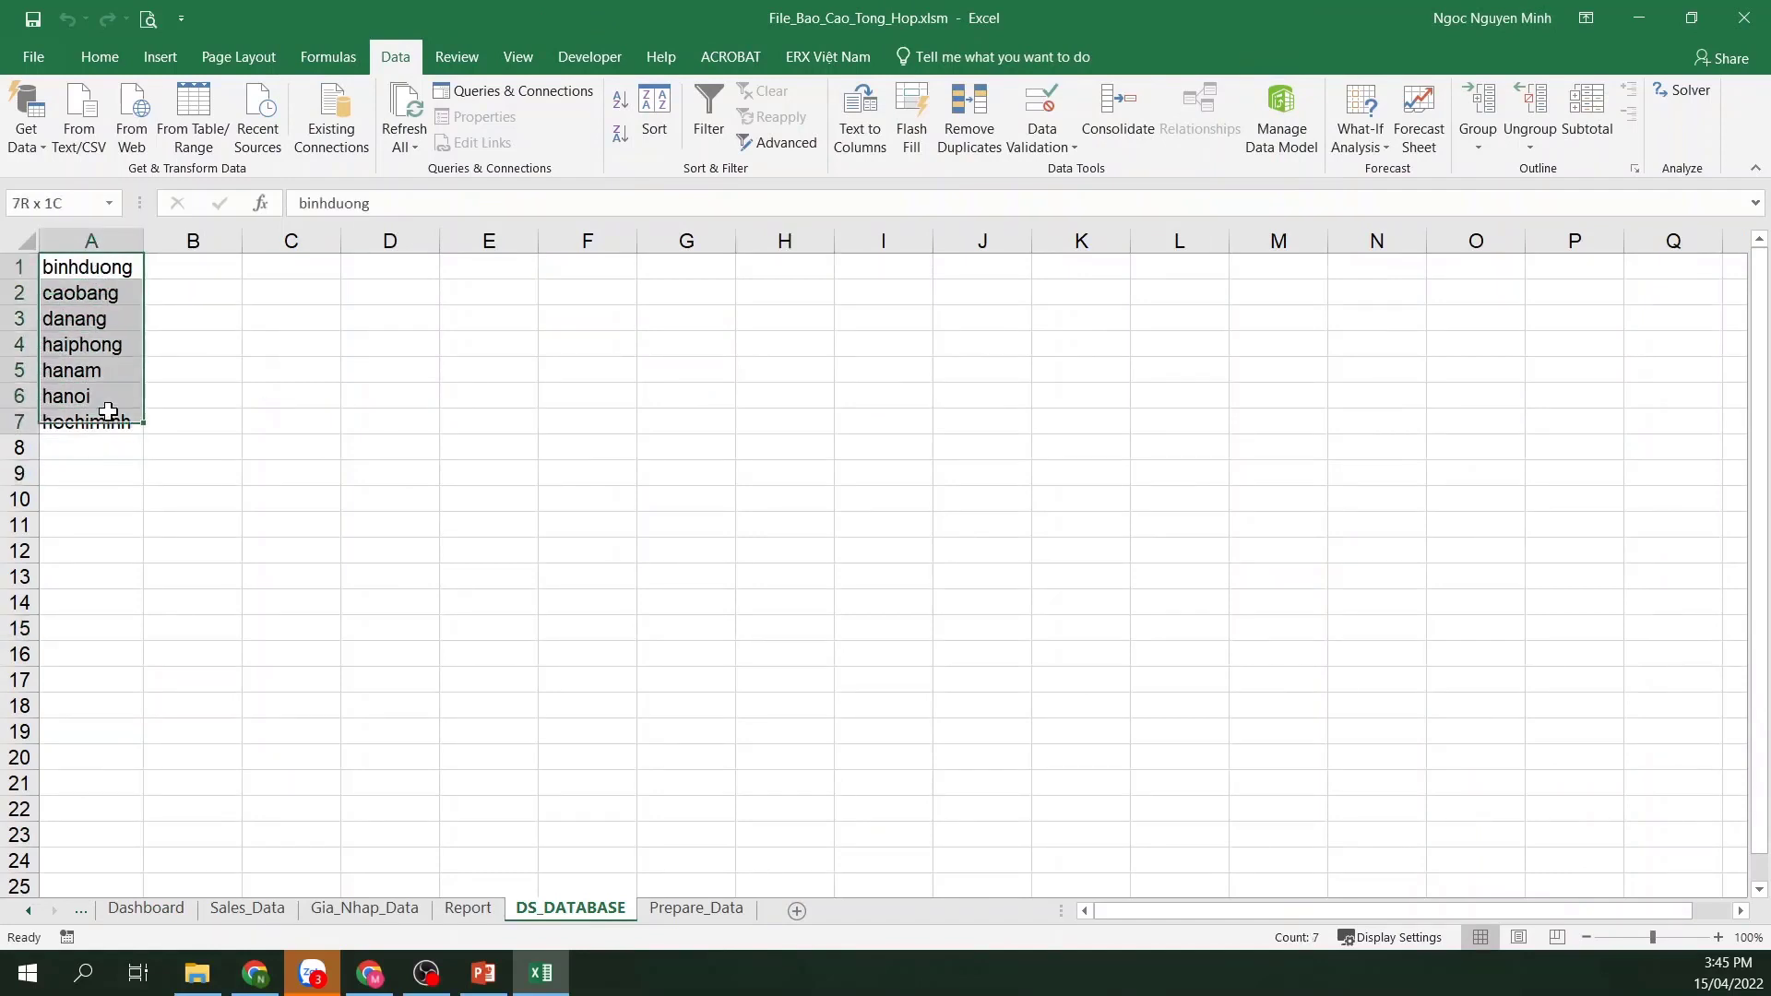
pyautogui.click(466, 572)
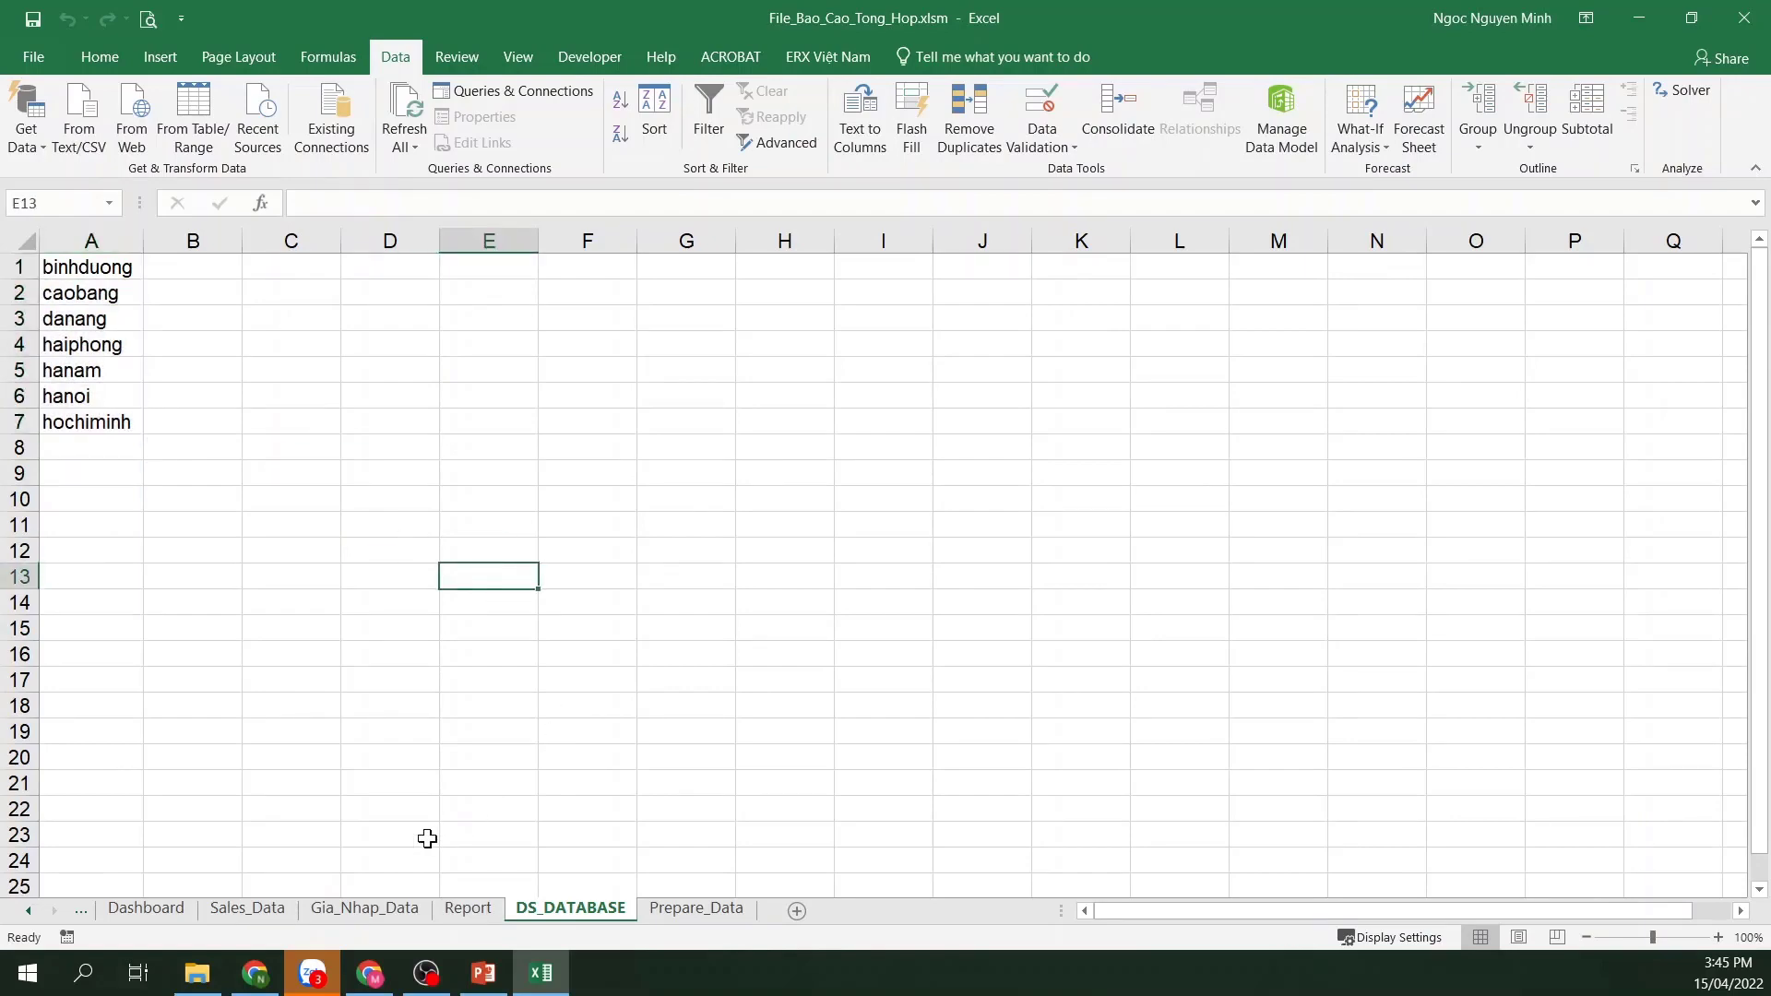
pyautogui.click(248, 909)
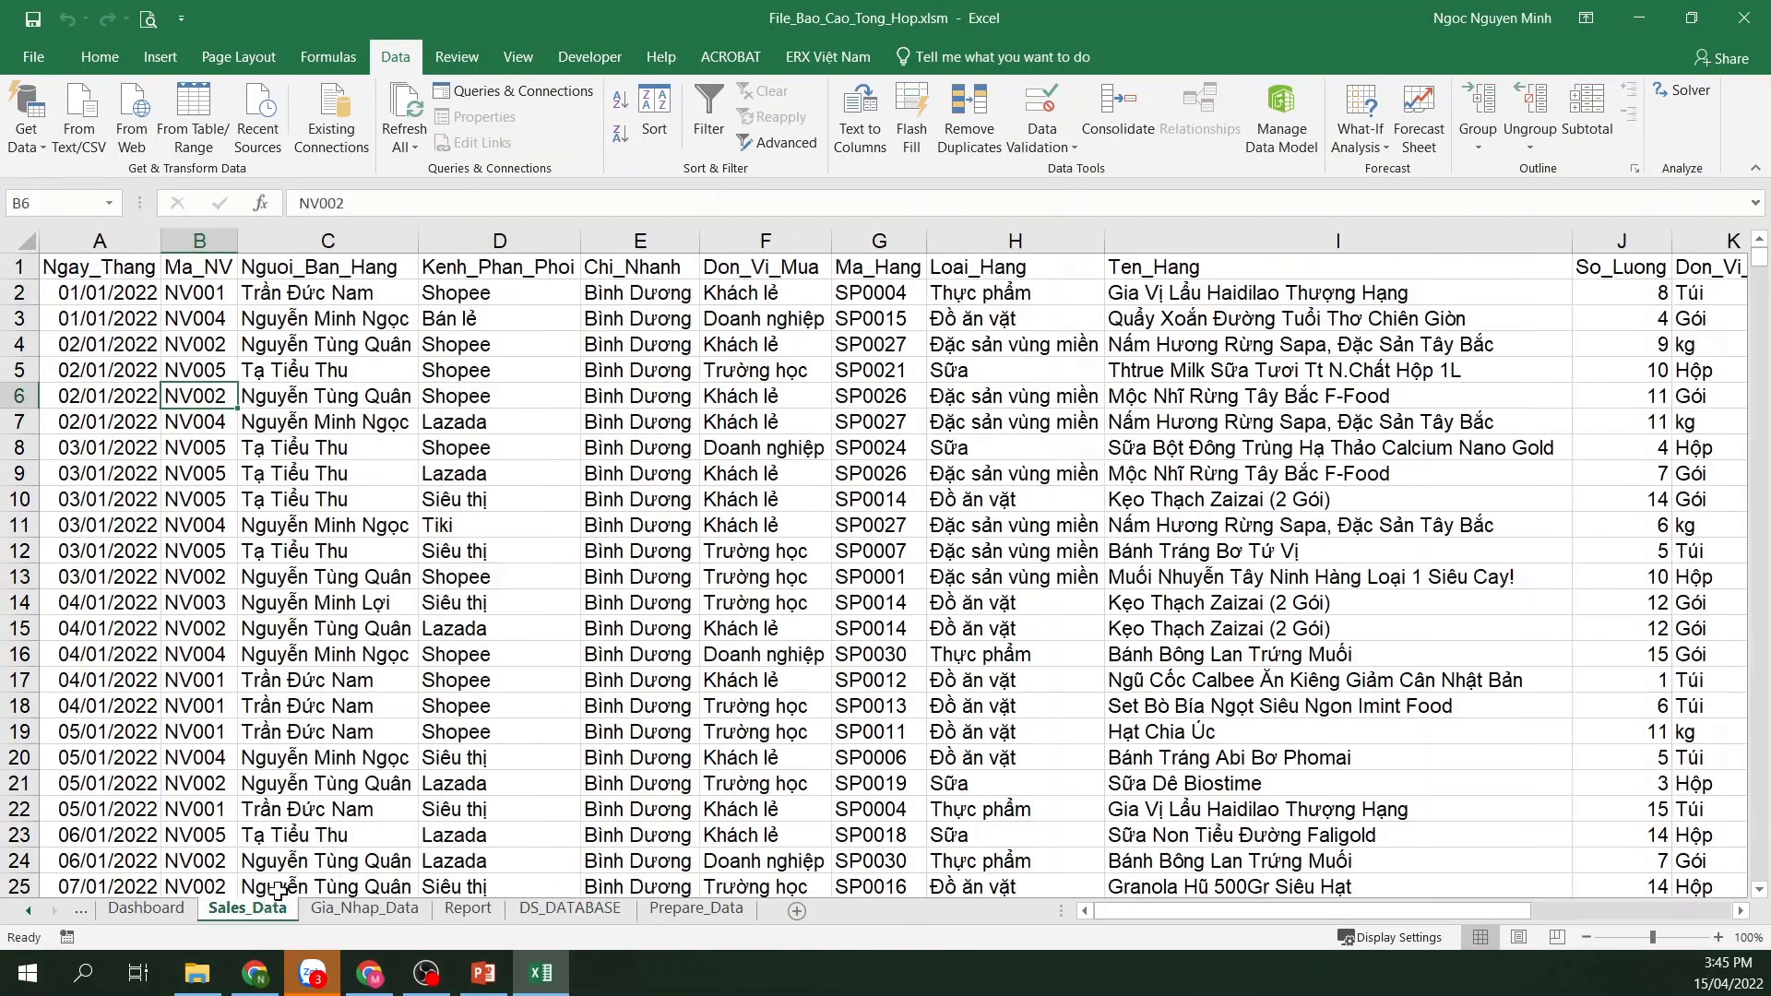
# Clear all existing contents from the Sales_Data sheet
pyautogui.click(27, 239)
pyautogui.press('Delete')
pyautogui.click(306, 361)
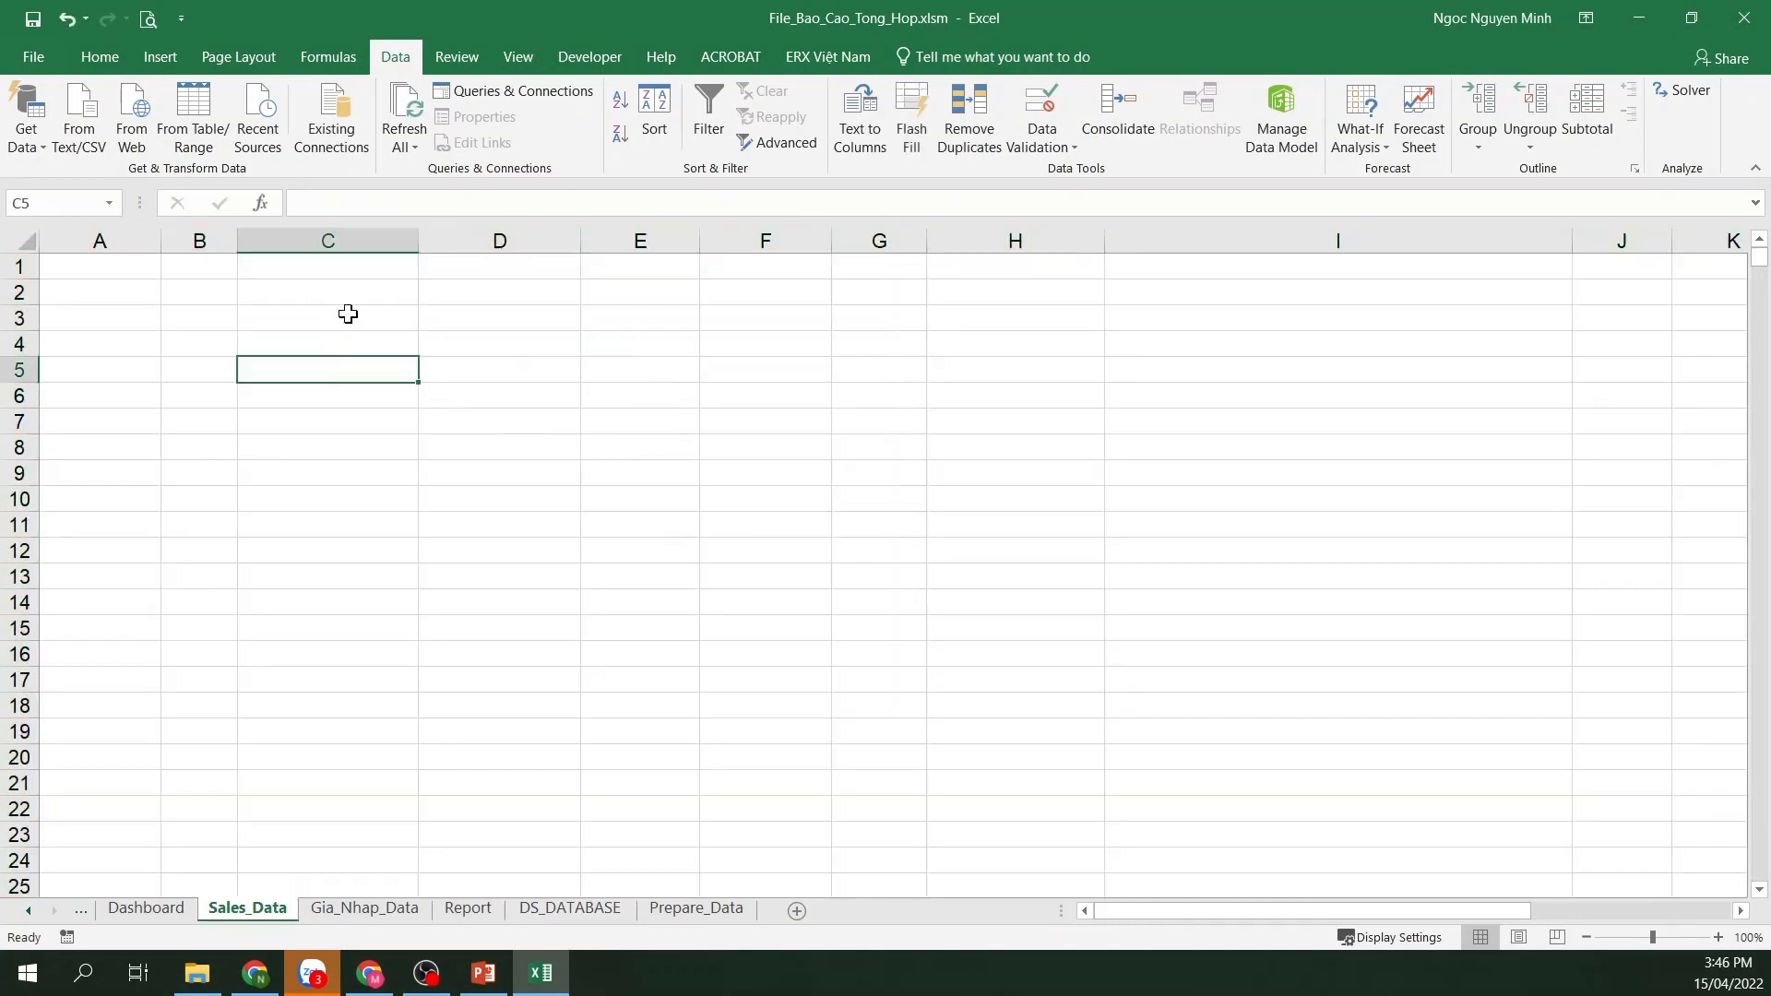
# Run ERX Việt Nam's Tổng hợp Data Online to refill Sales_Data from all branch tables
pyautogui.click(812, 74)
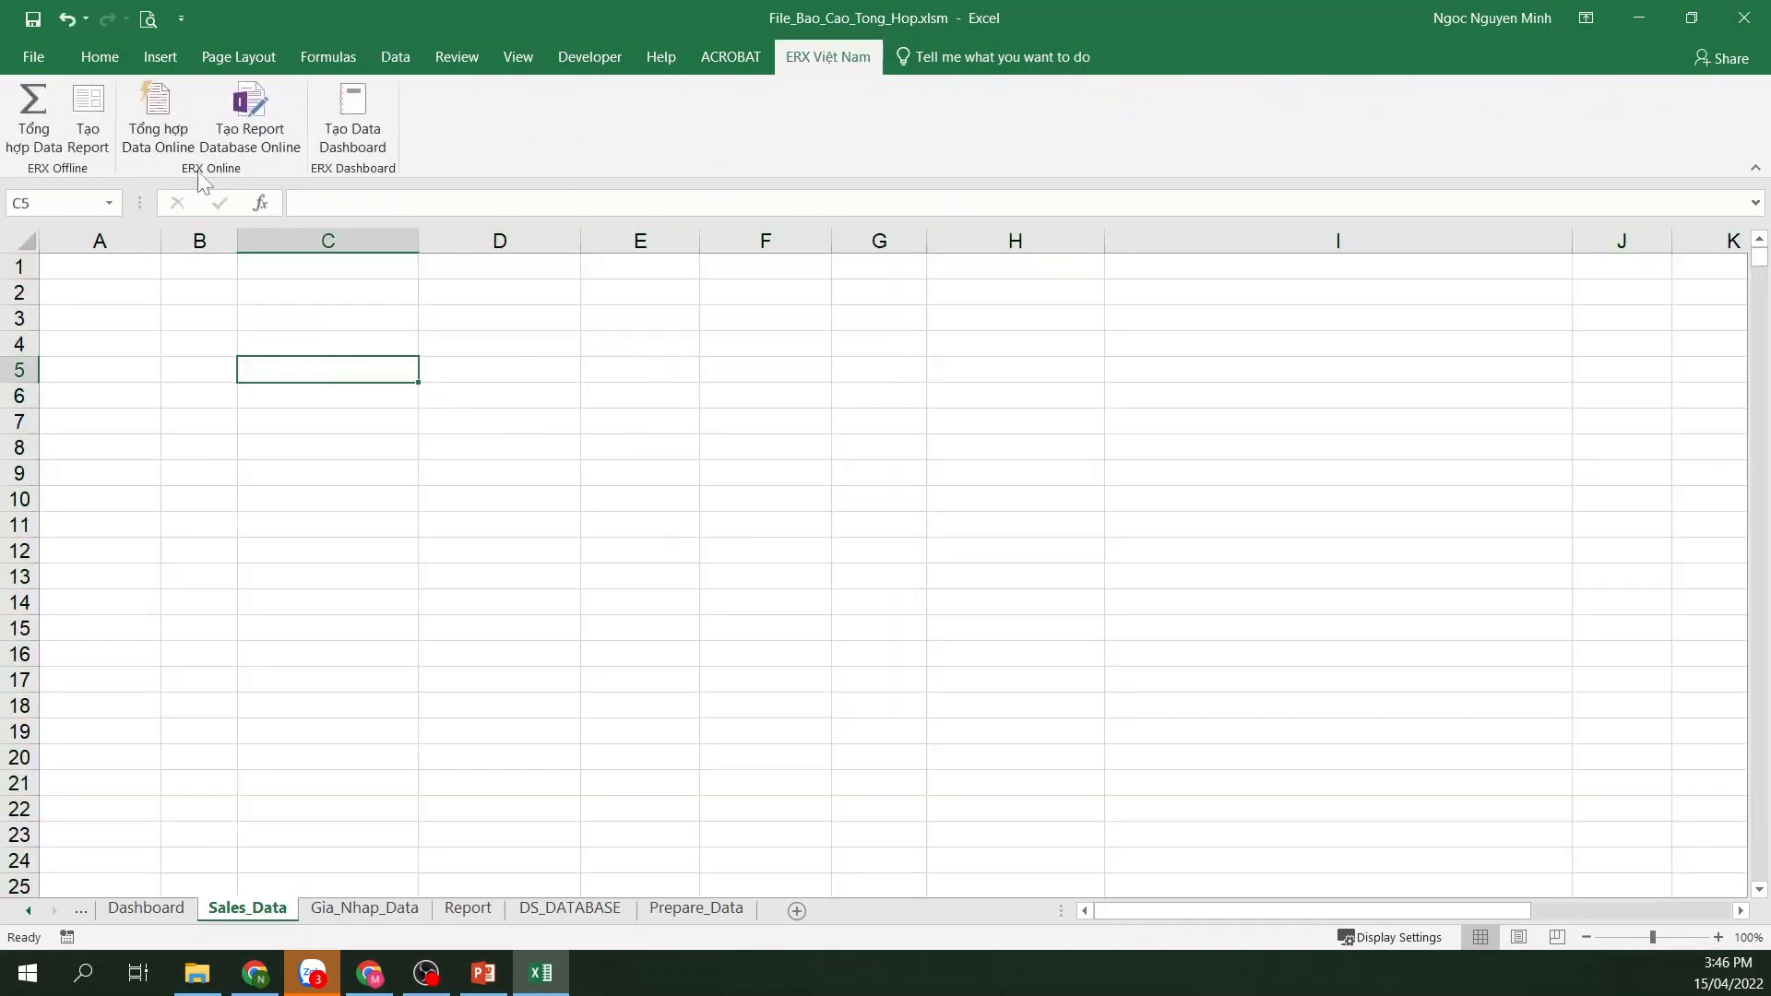
pyautogui.click(155, 117)
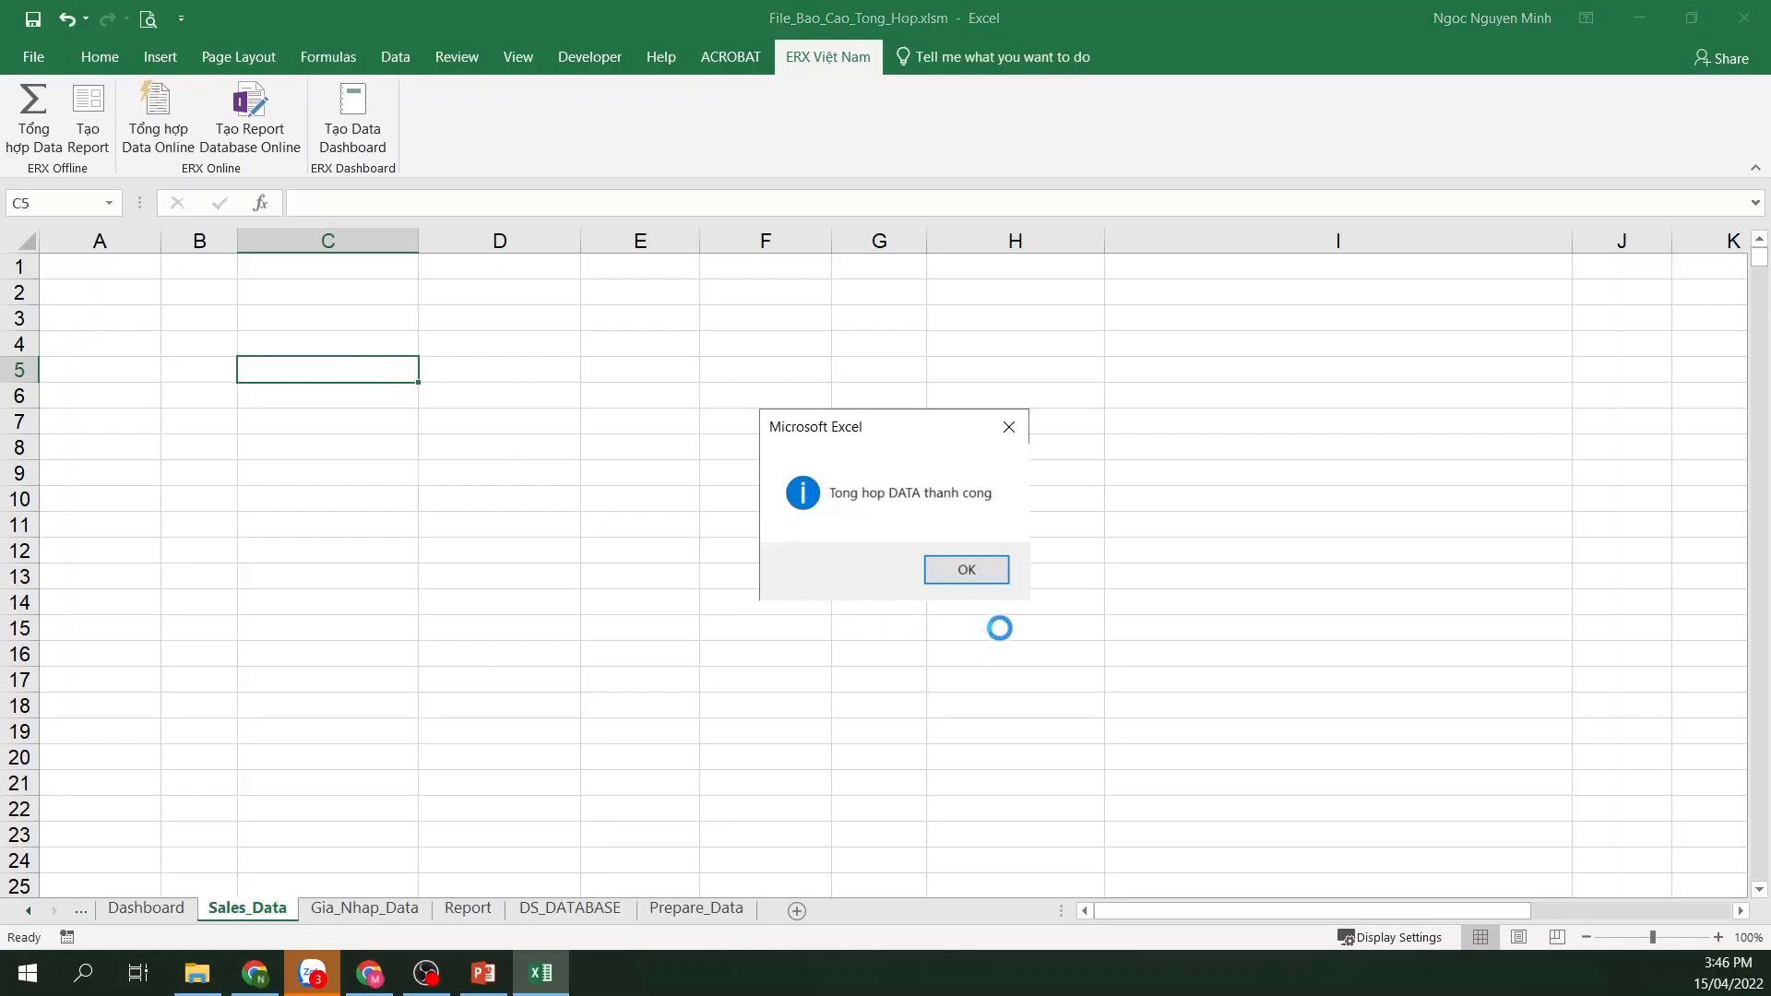
pyautogui.click(967, 567)
pyautogui.click(558, 450)
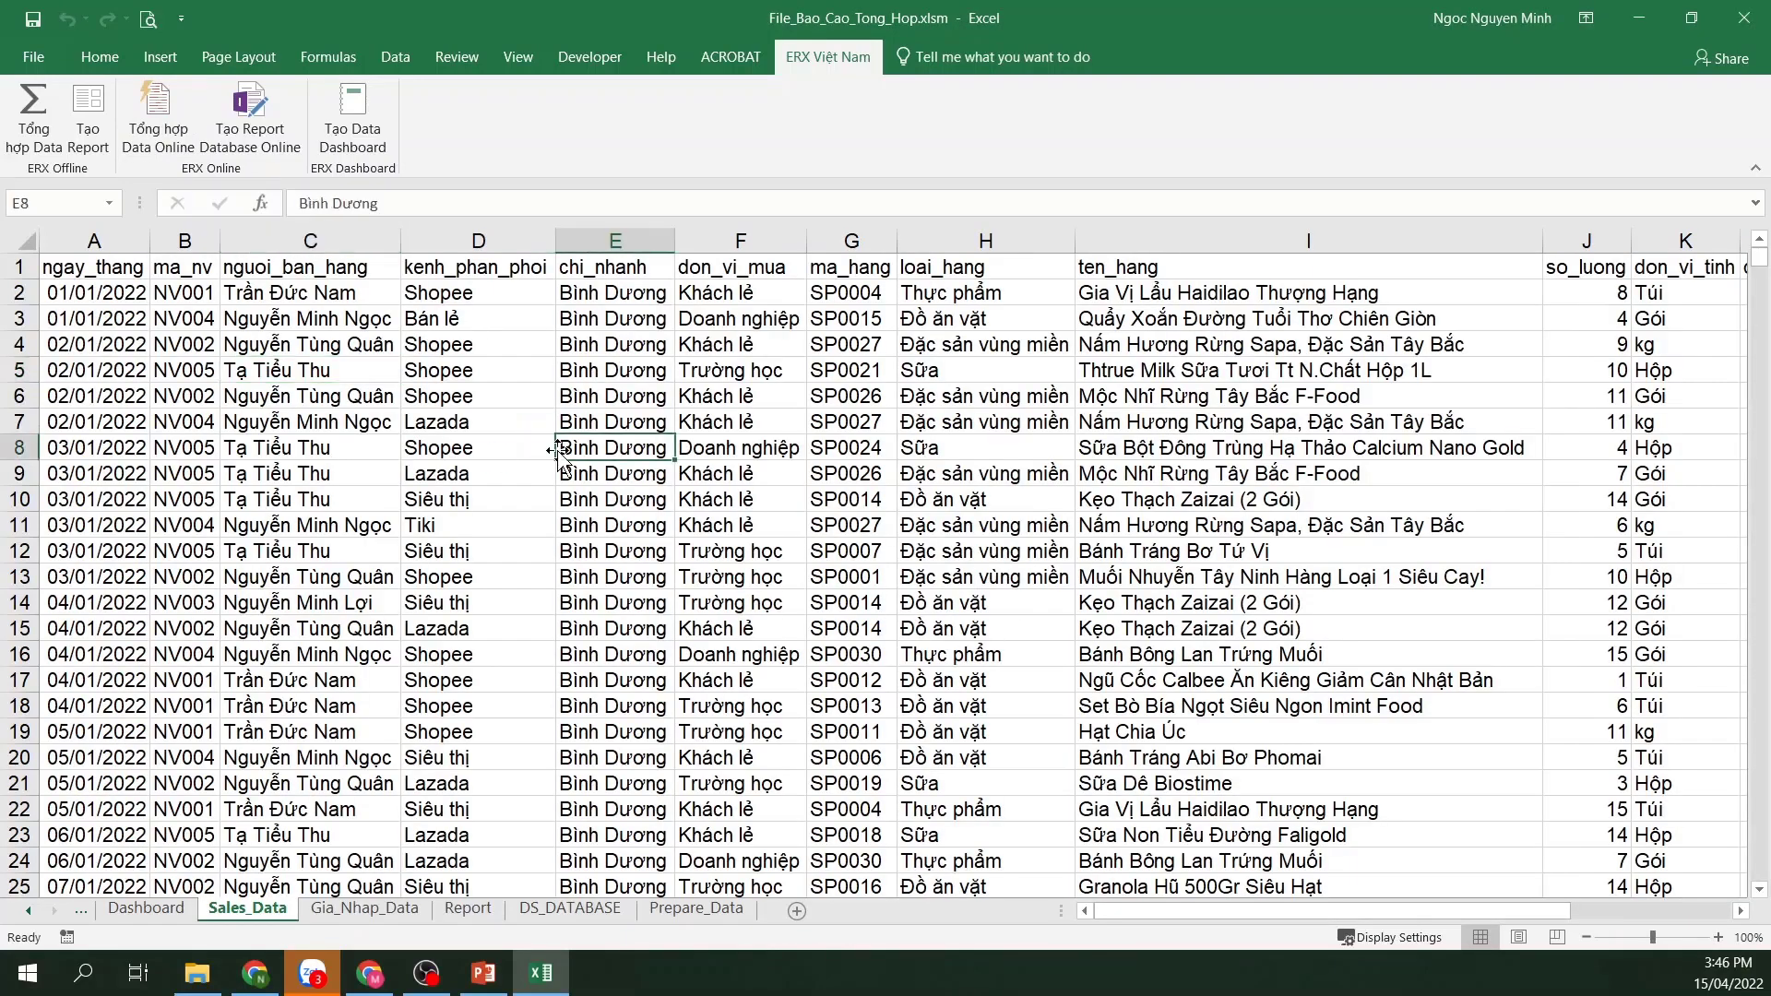
# On Report, mark B10 with x, set end date 15/02/2022, and enter % in B24 and B25
pyautogui.click(469, 909)
pyautogui.scroll(-2, 489, 614)
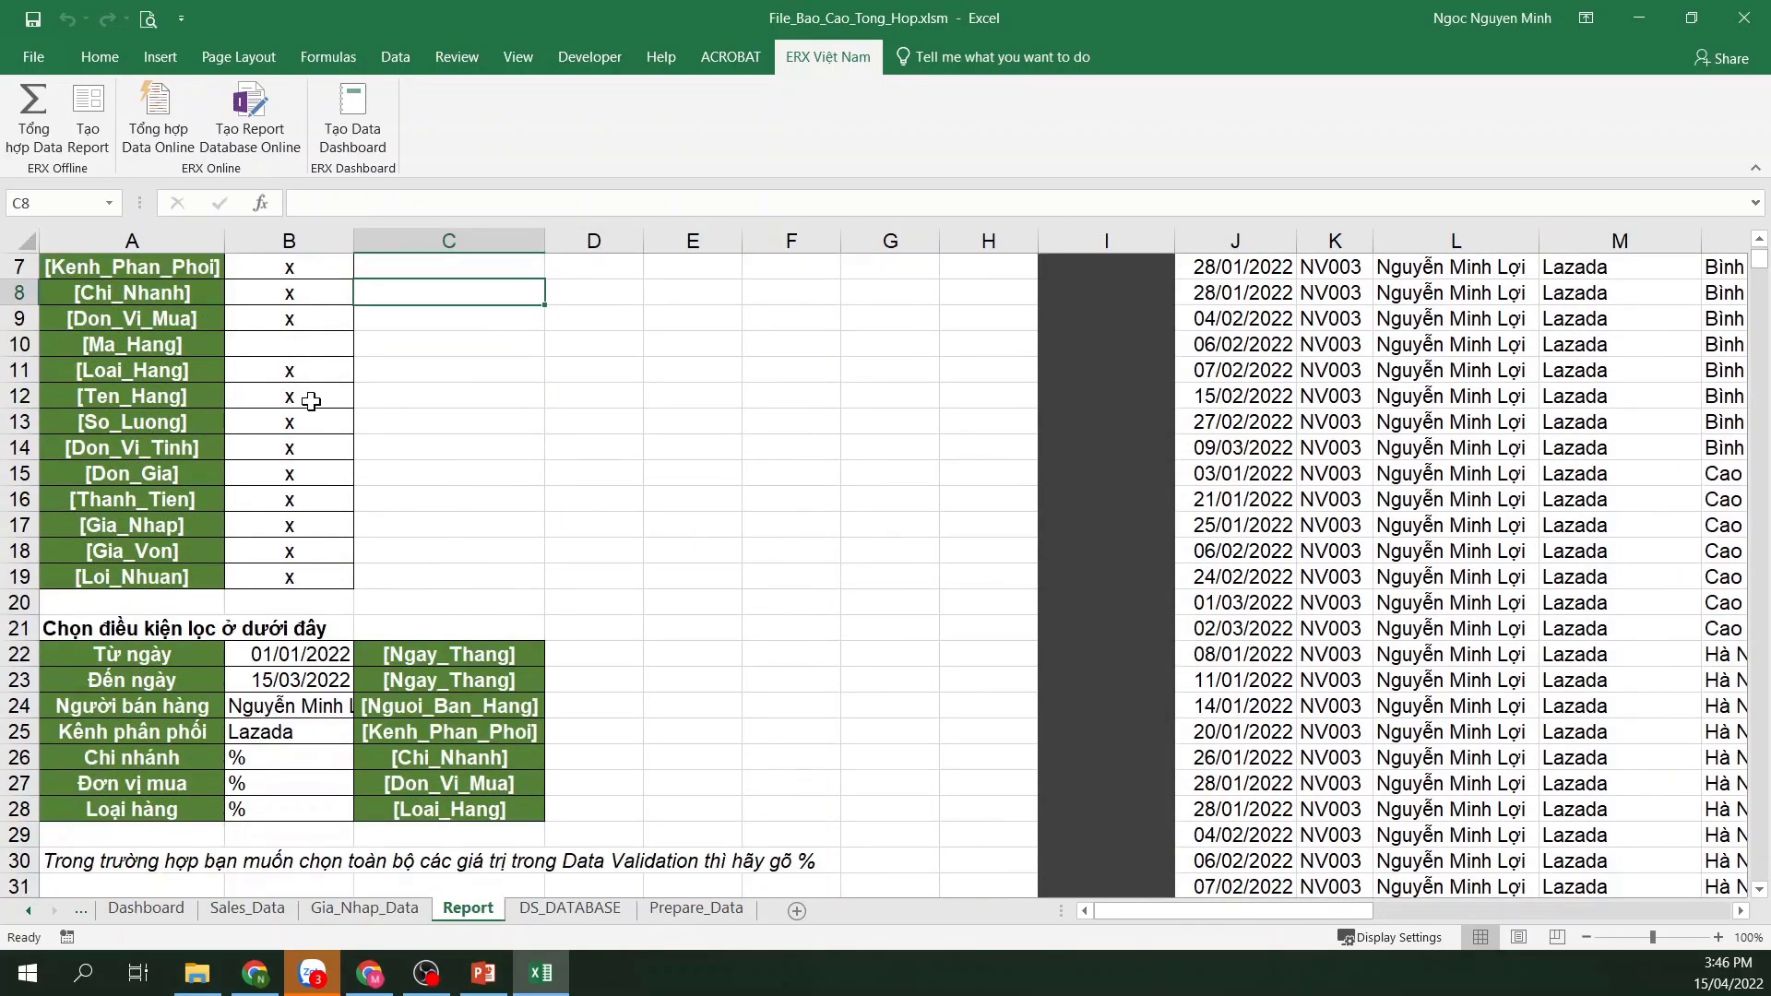
pyautogui.click(322, 341)
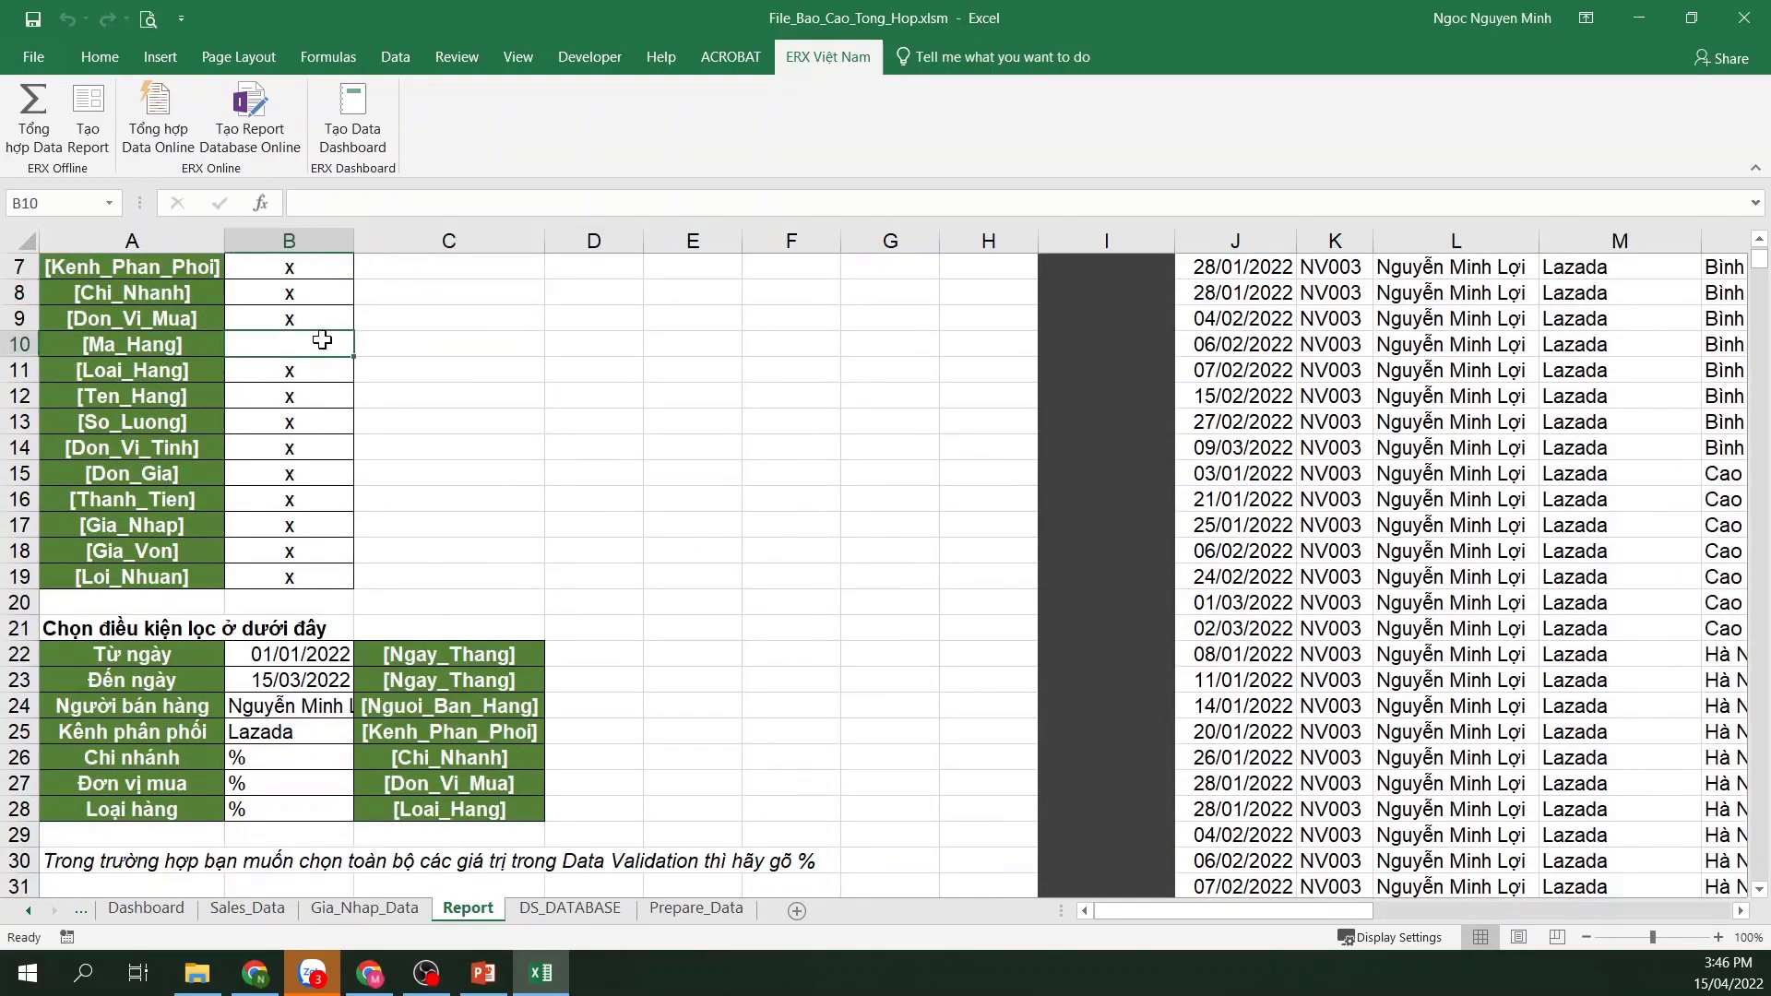
pyautogui.write('x')
pyautogui.doubleClick(291, 680)
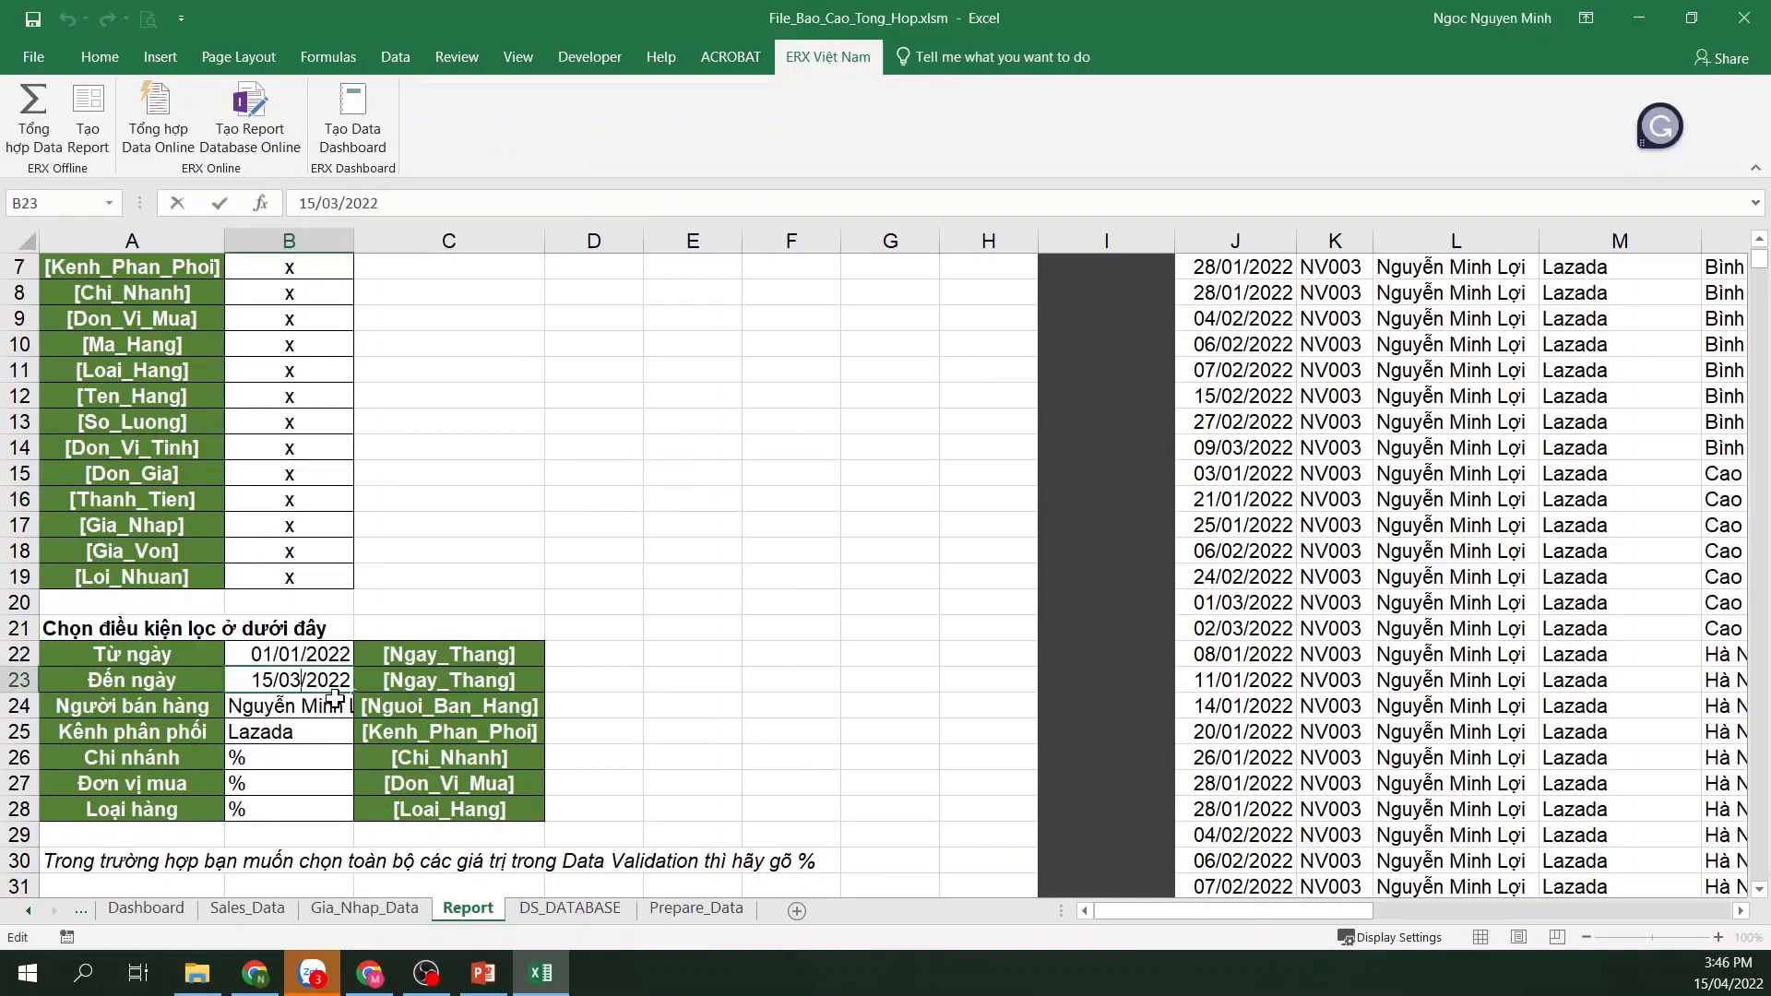
pyautogui.press('BackSpace')
pyautogui.write('2')
pyautogui.click(321, 712)
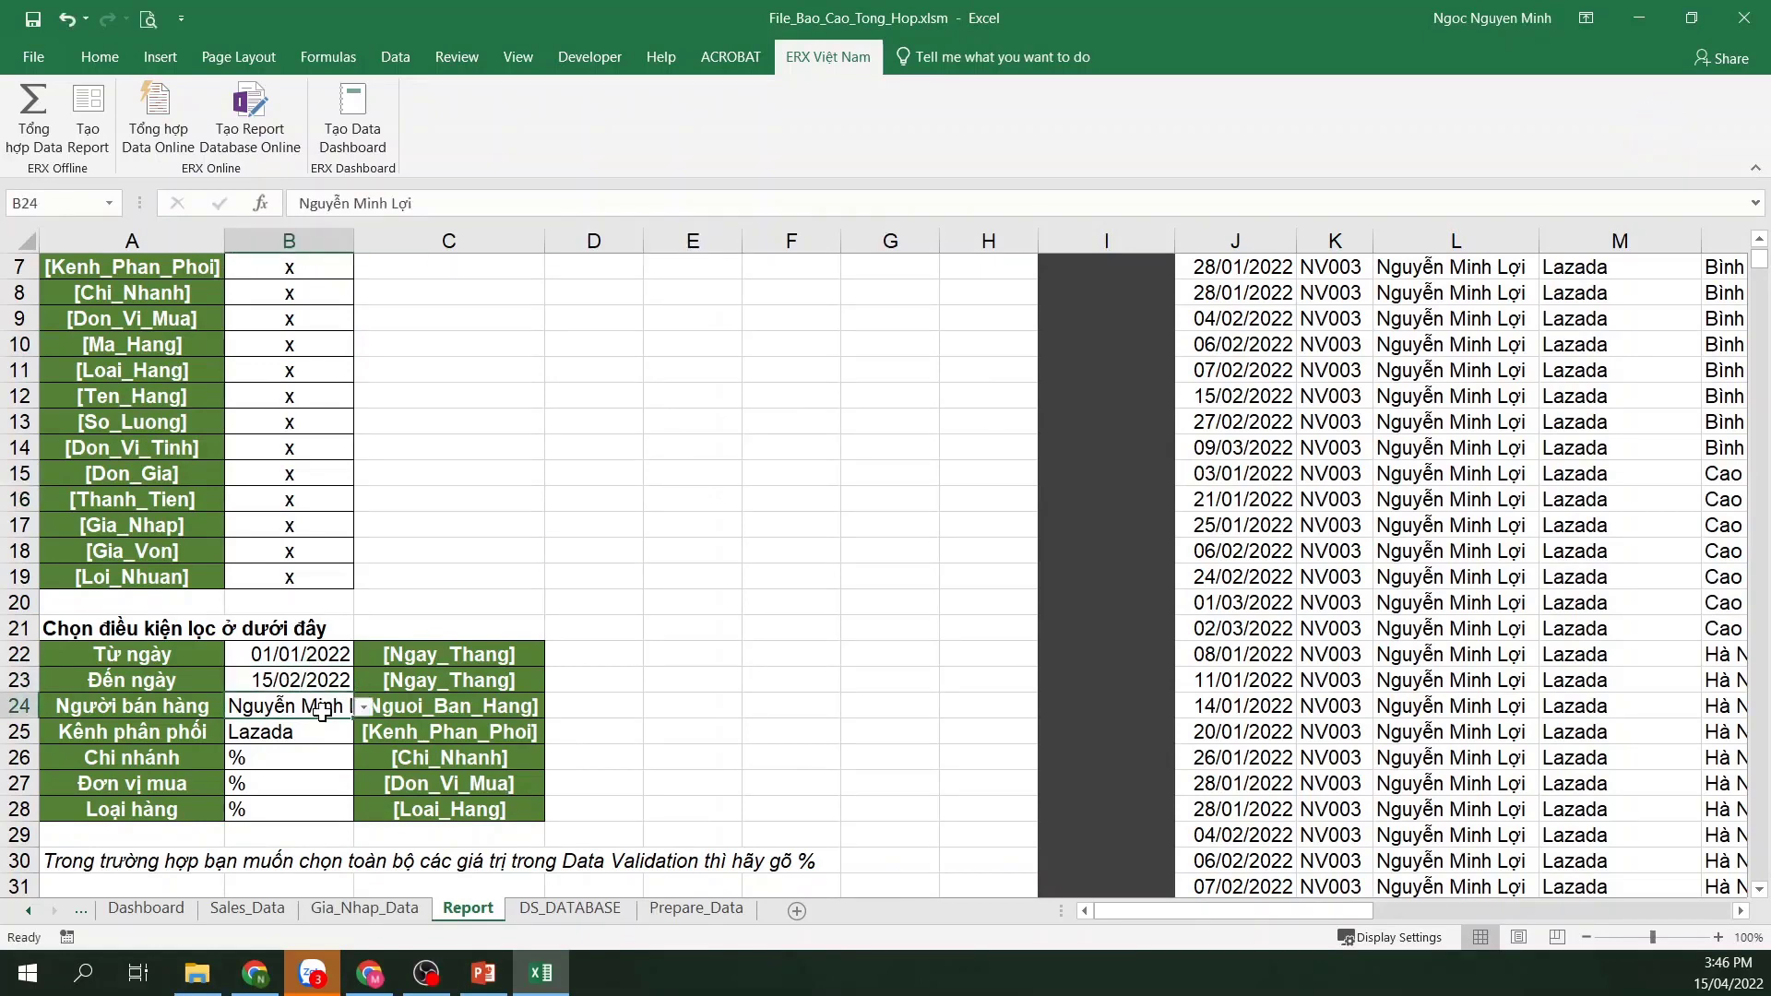
pyautogui.write('%')
pyautogui.click(304, 727)
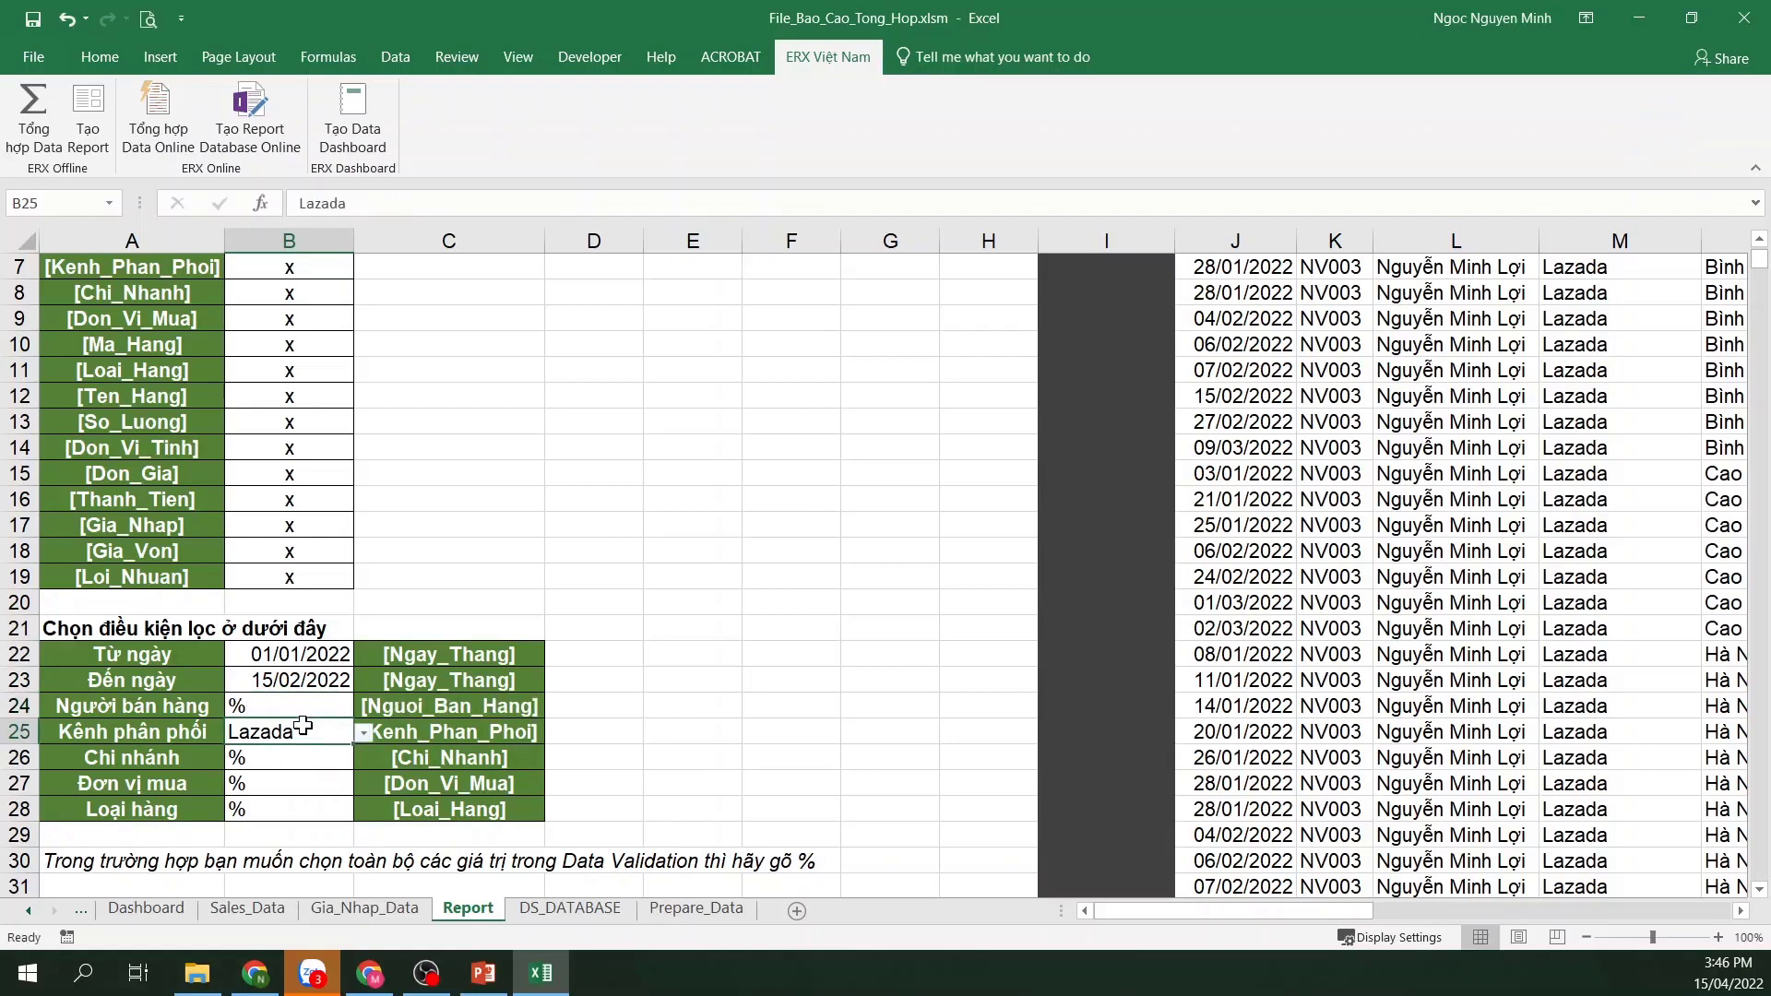
pyautogui.write('%')
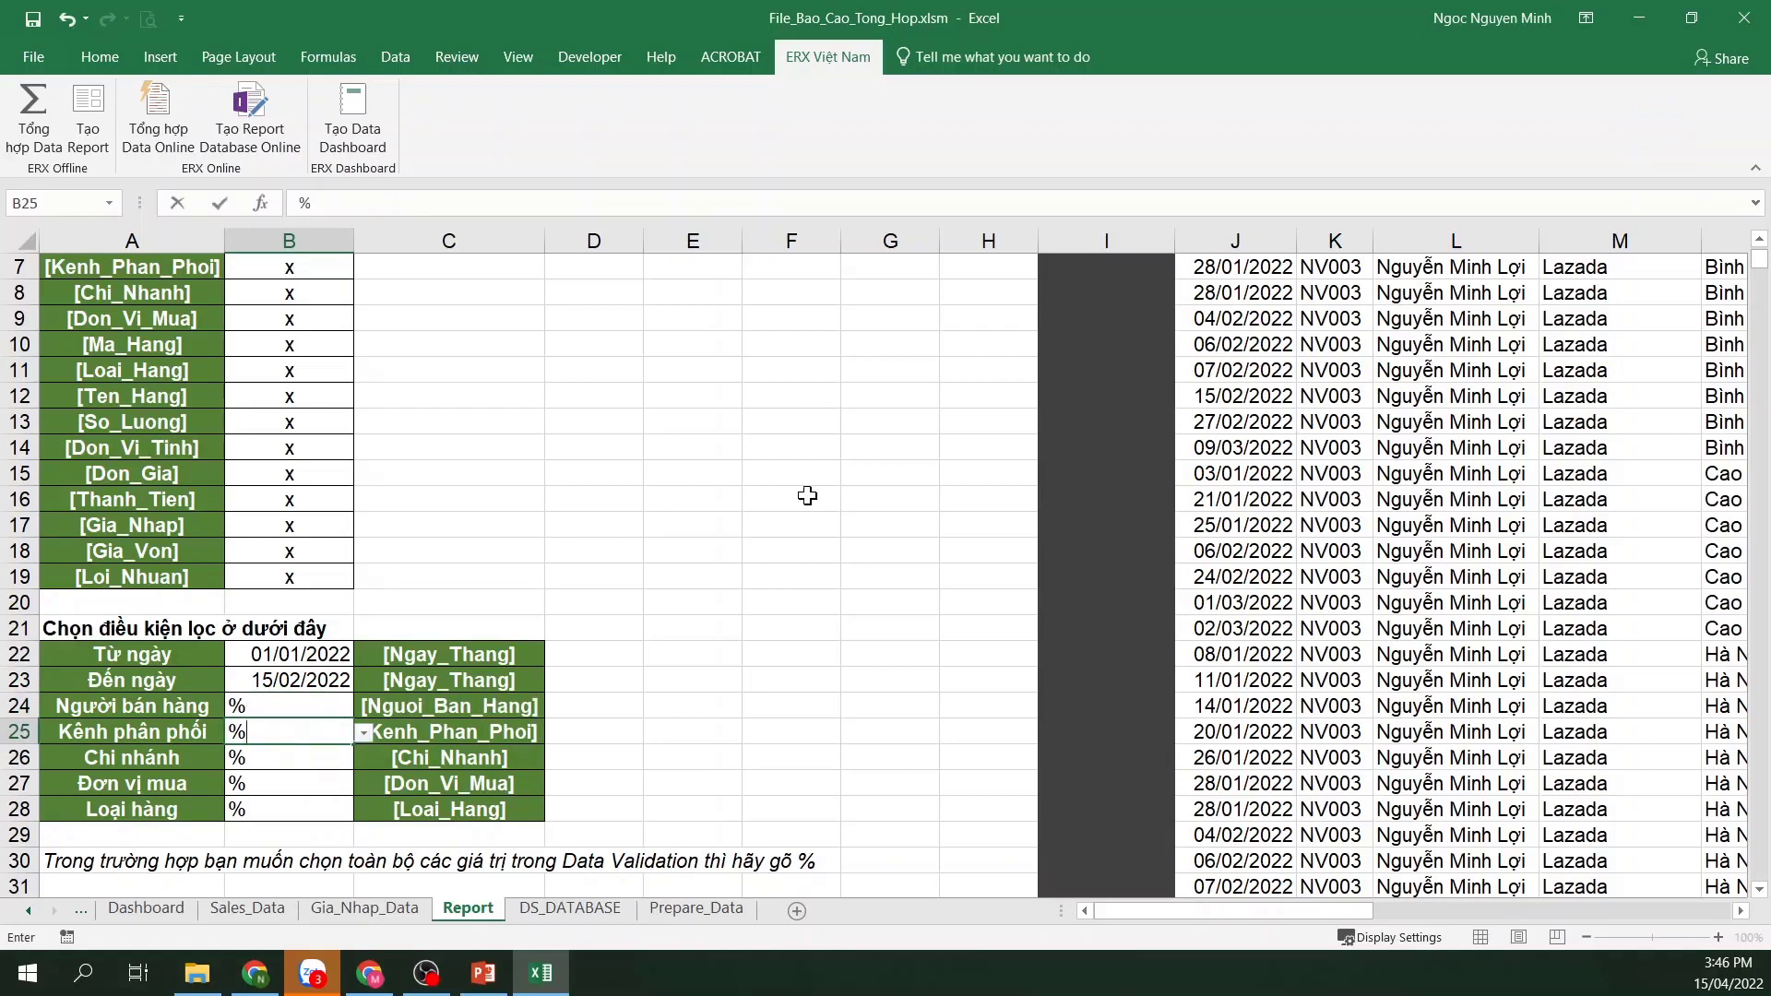
pyautogui.click(808, 496)
# Generate the online database report and confirm 994 dated rows ending at row 995
pyautogui.click(249, 115)
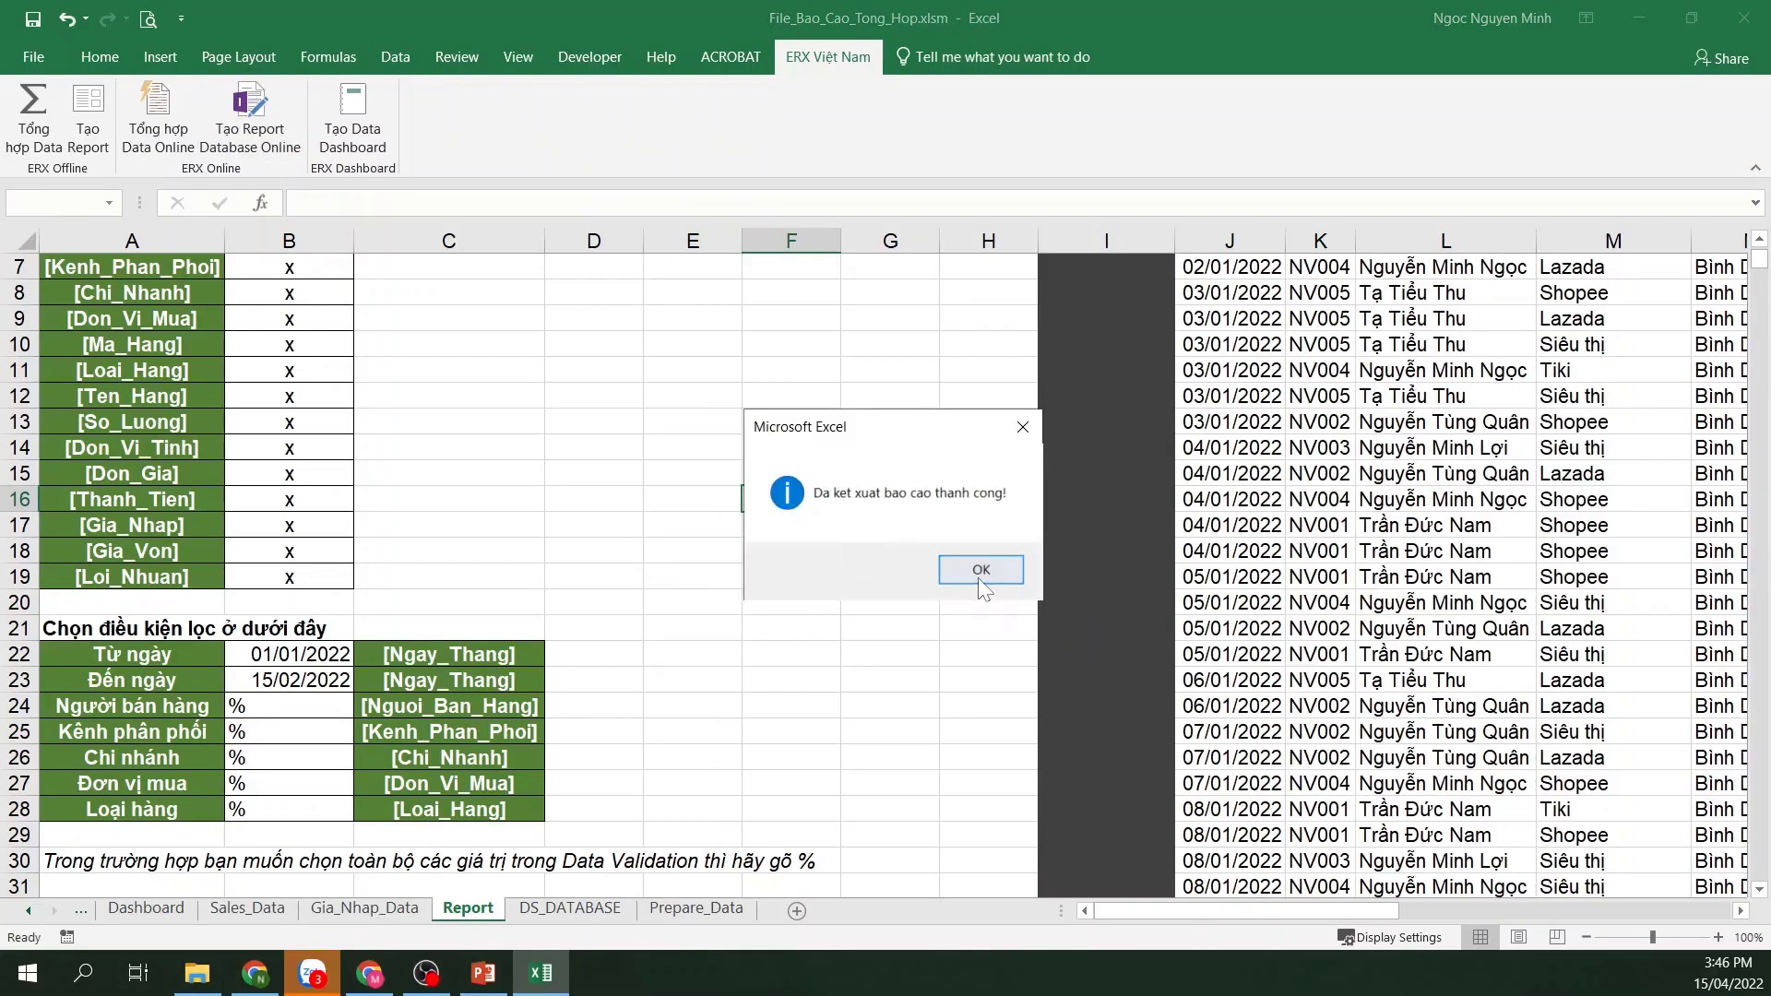
pyautogui.click(979, 580)
pyautogui.scroll(2, 1401, 528)
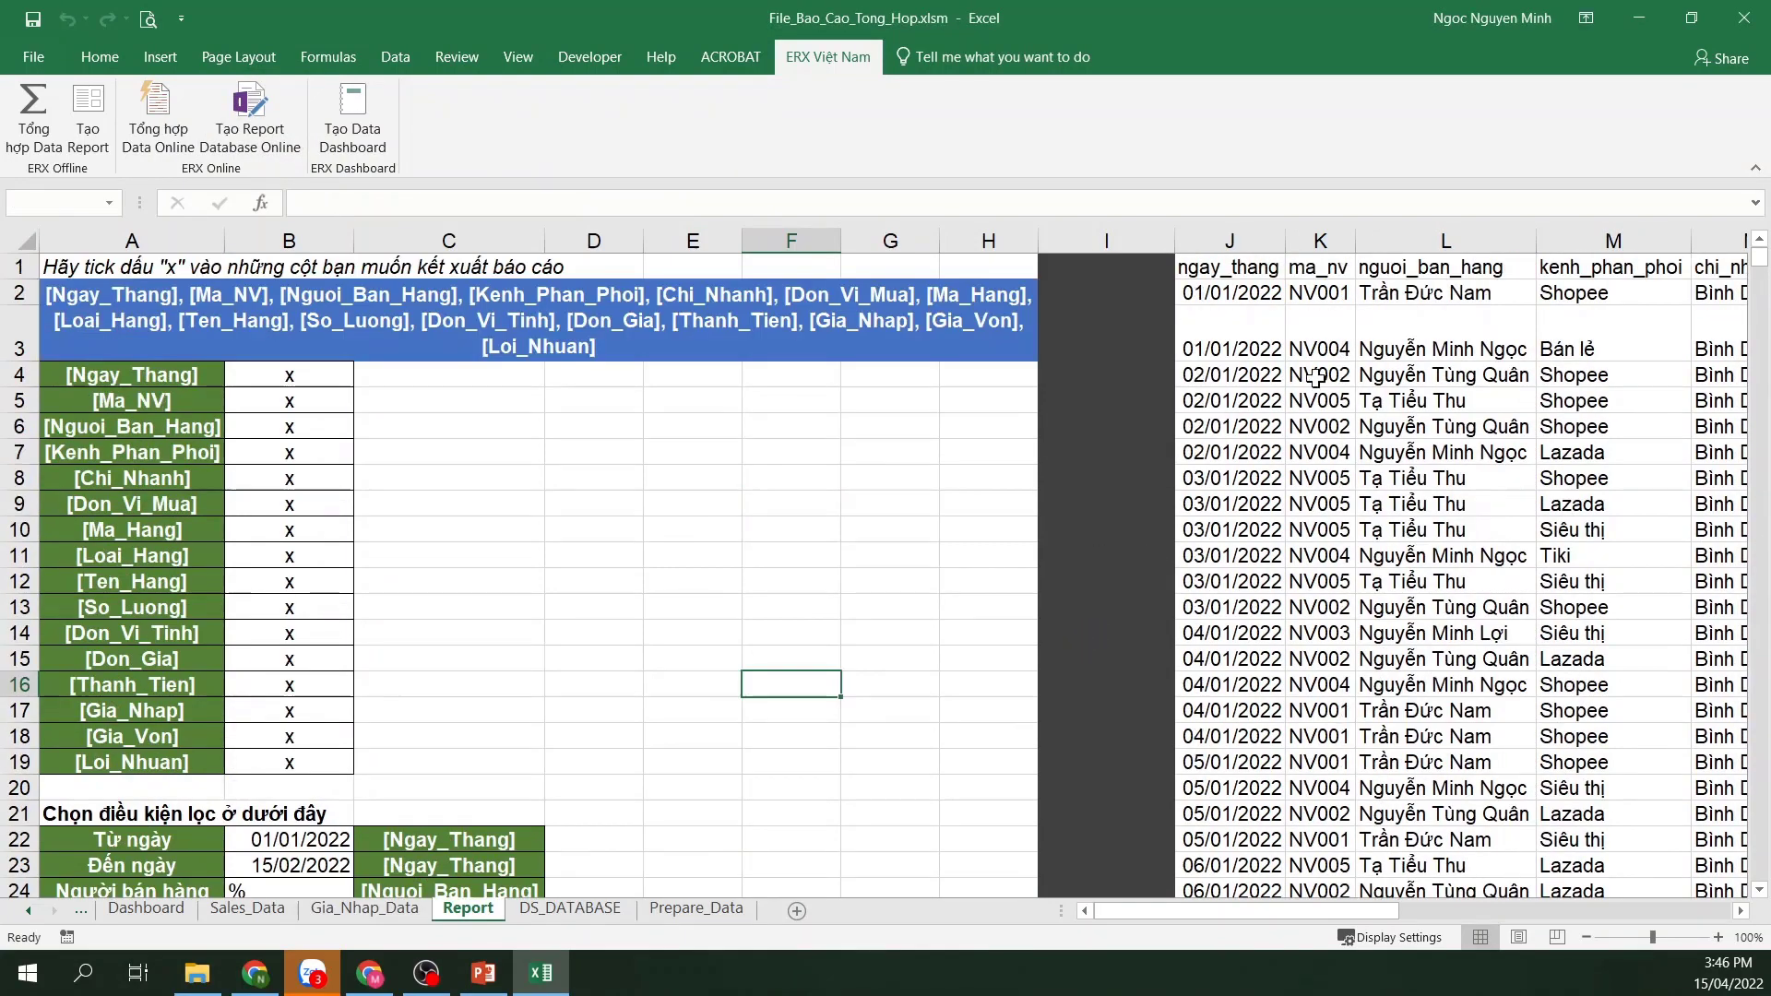
pyautogui.click(1253, 293)
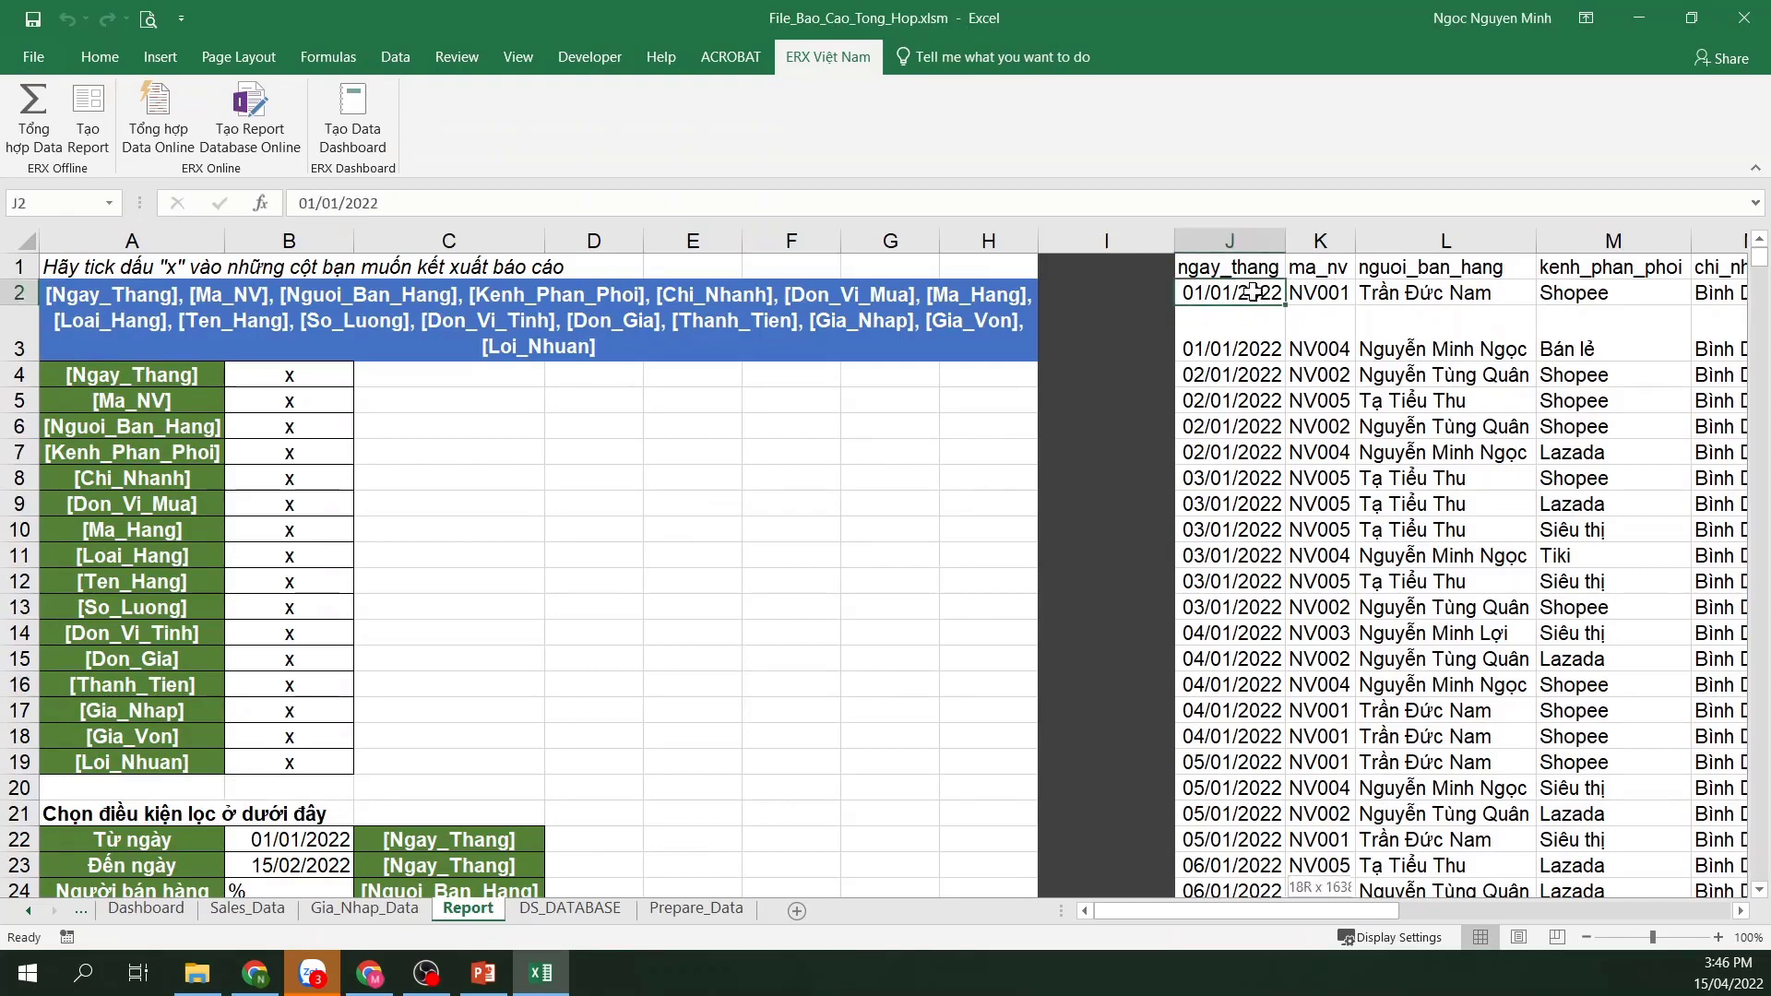
pyautogui.hotkey('ctrl', 'shift', 'Down')
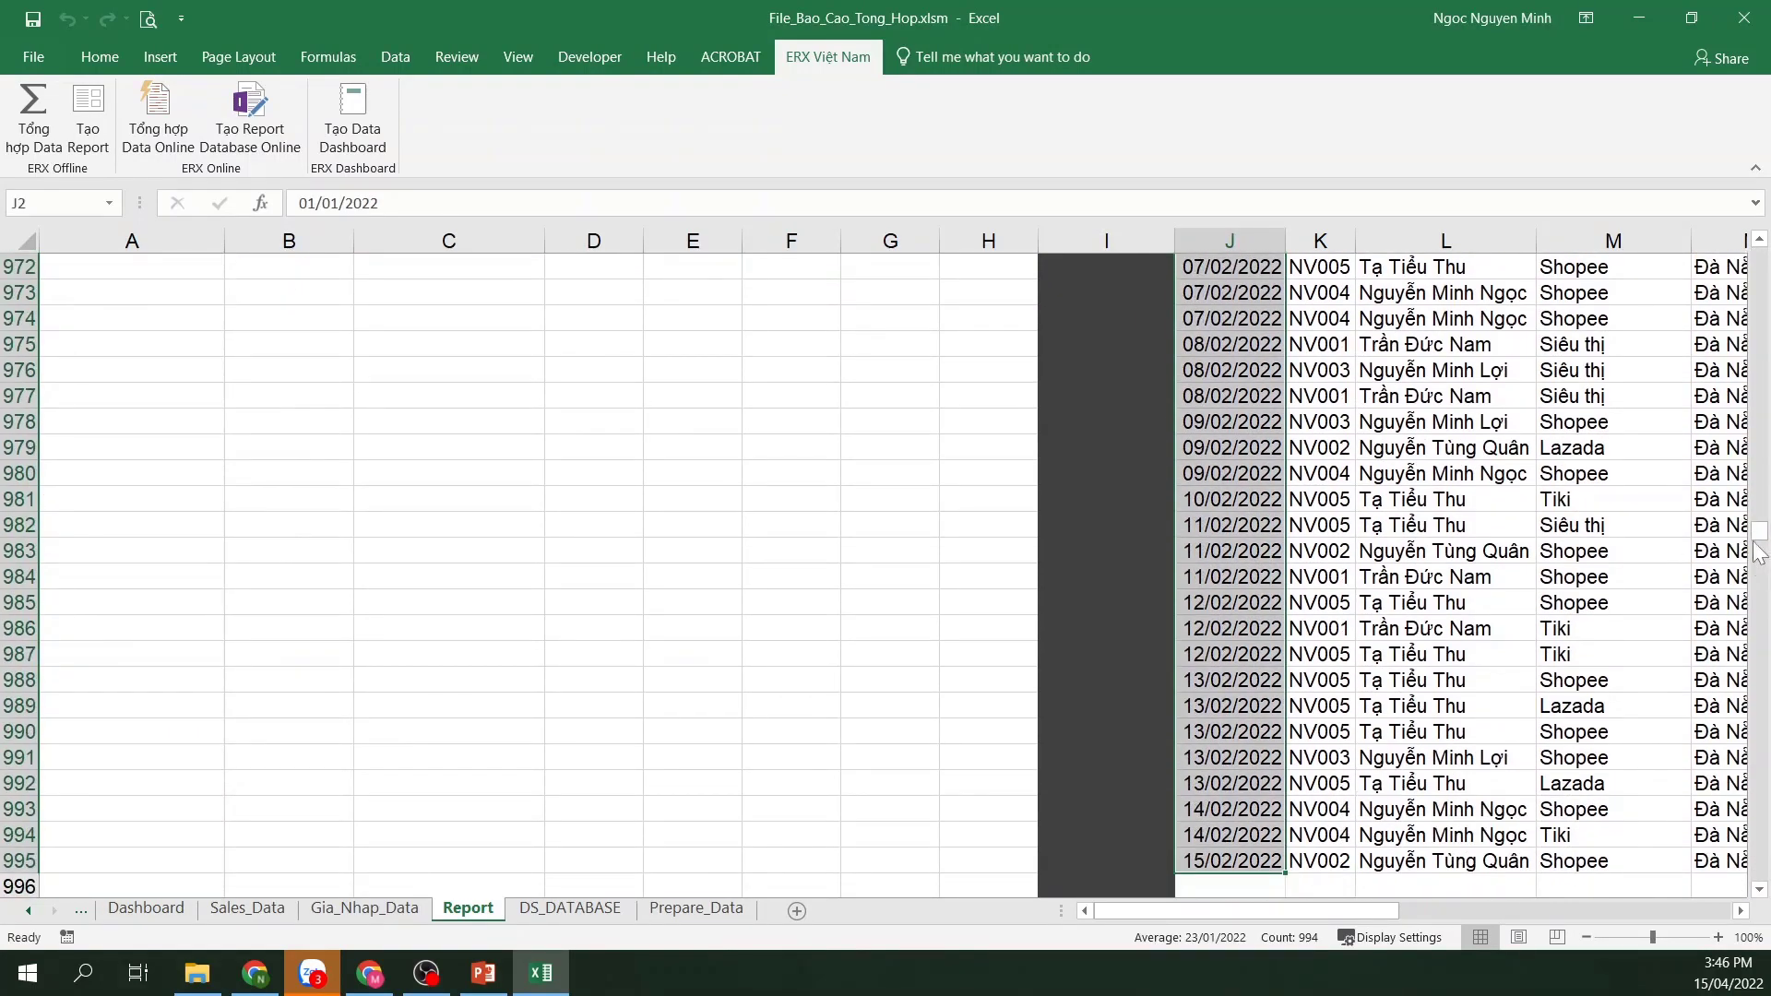
pyautogui.moveTo(1759, 531); pyautogui.dragTo(1759, 259)
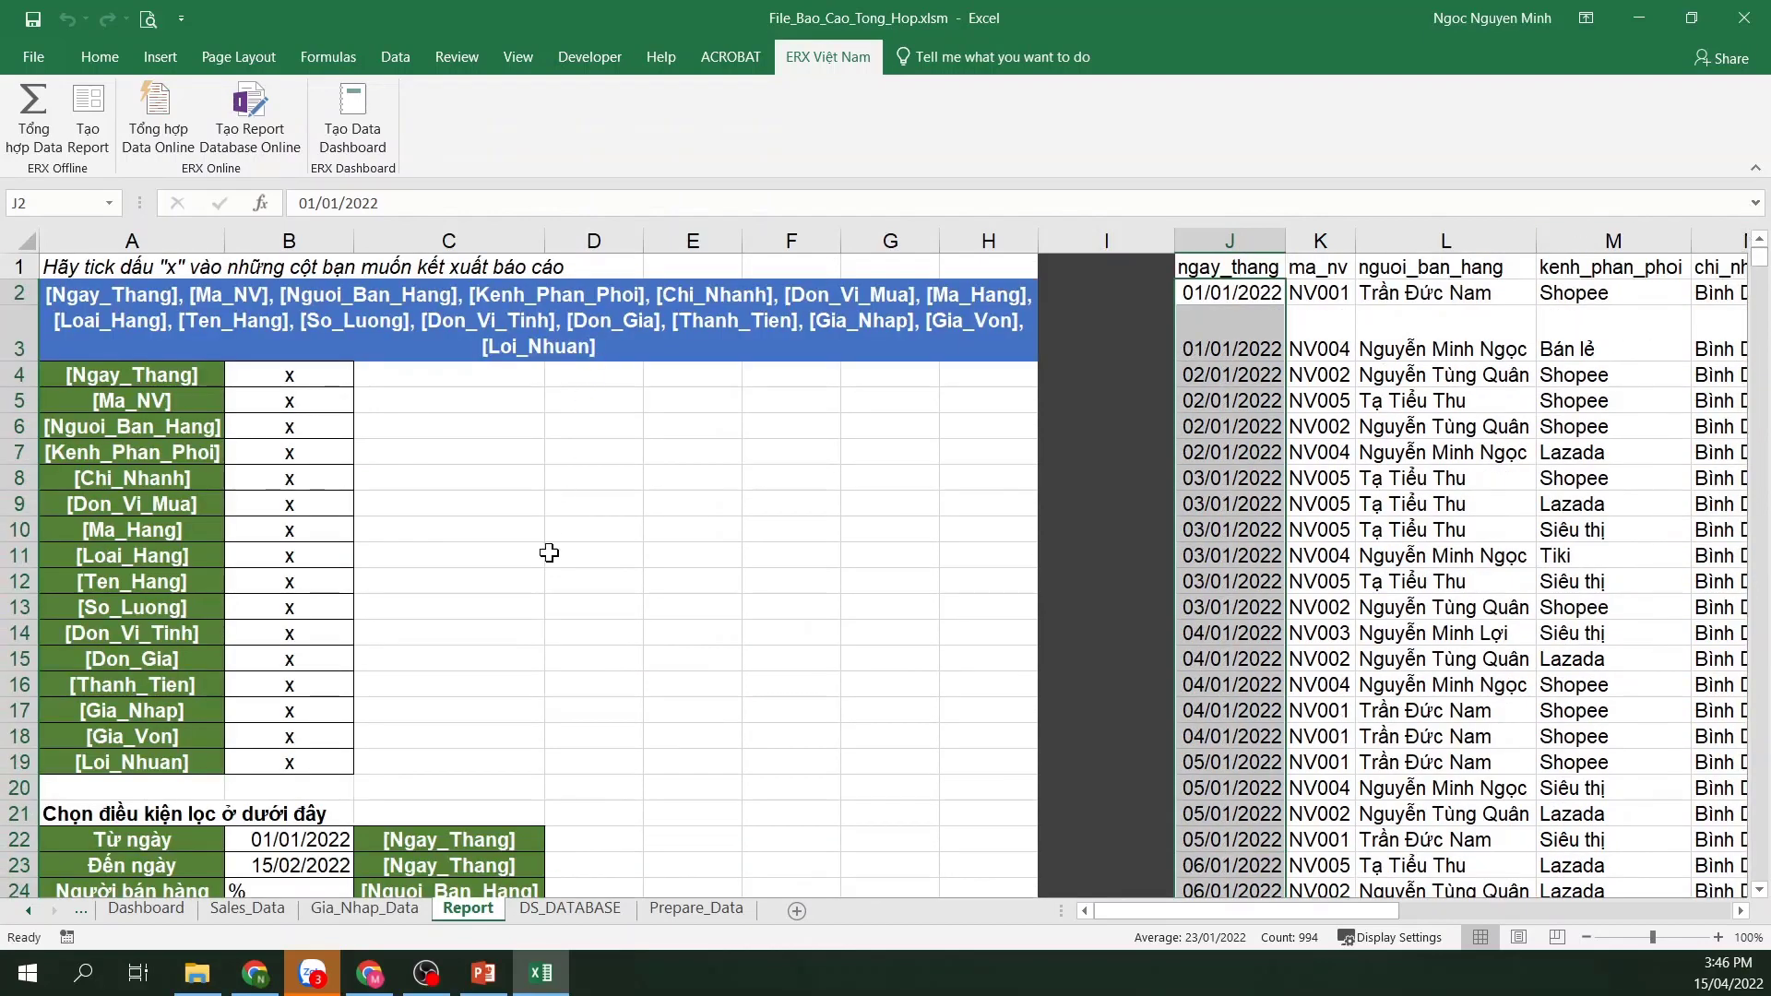
pyautogui.click(590, 507)
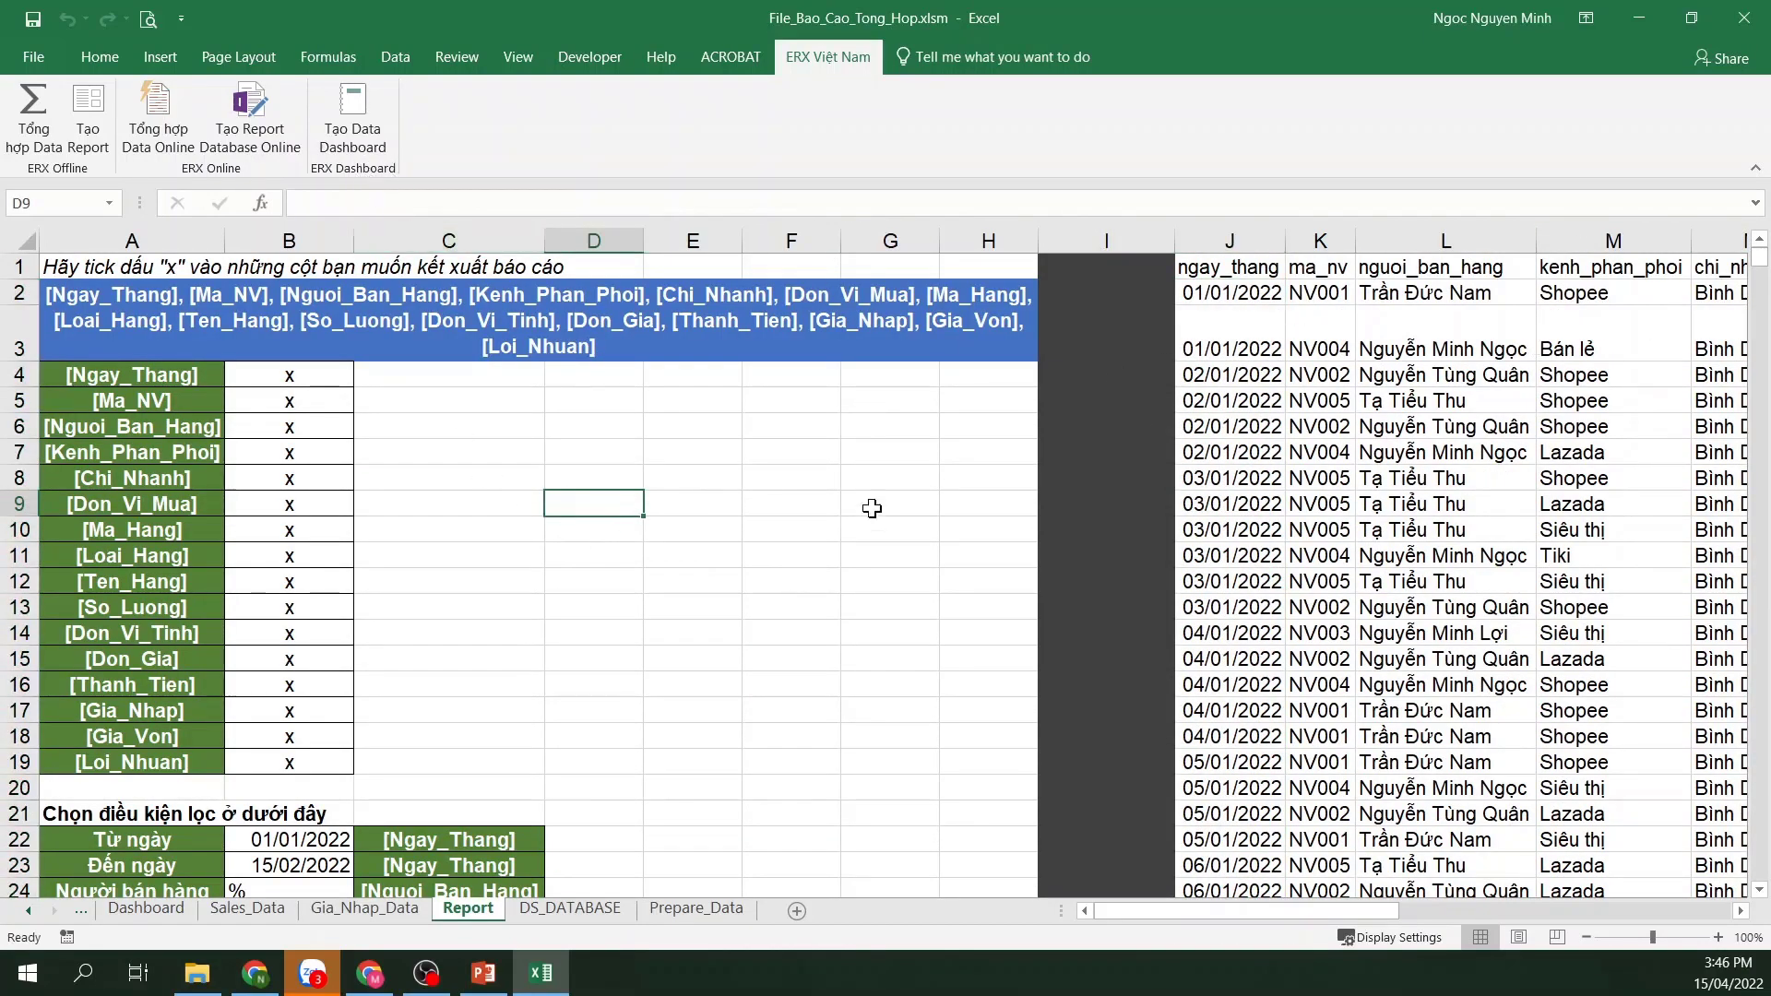
# Look over Sales_Data and the Prepare_Data summary tables, then minimize Excel to reveal the slide show
pyautogui.click(258, 910)
pyautogui.click(687, 910)
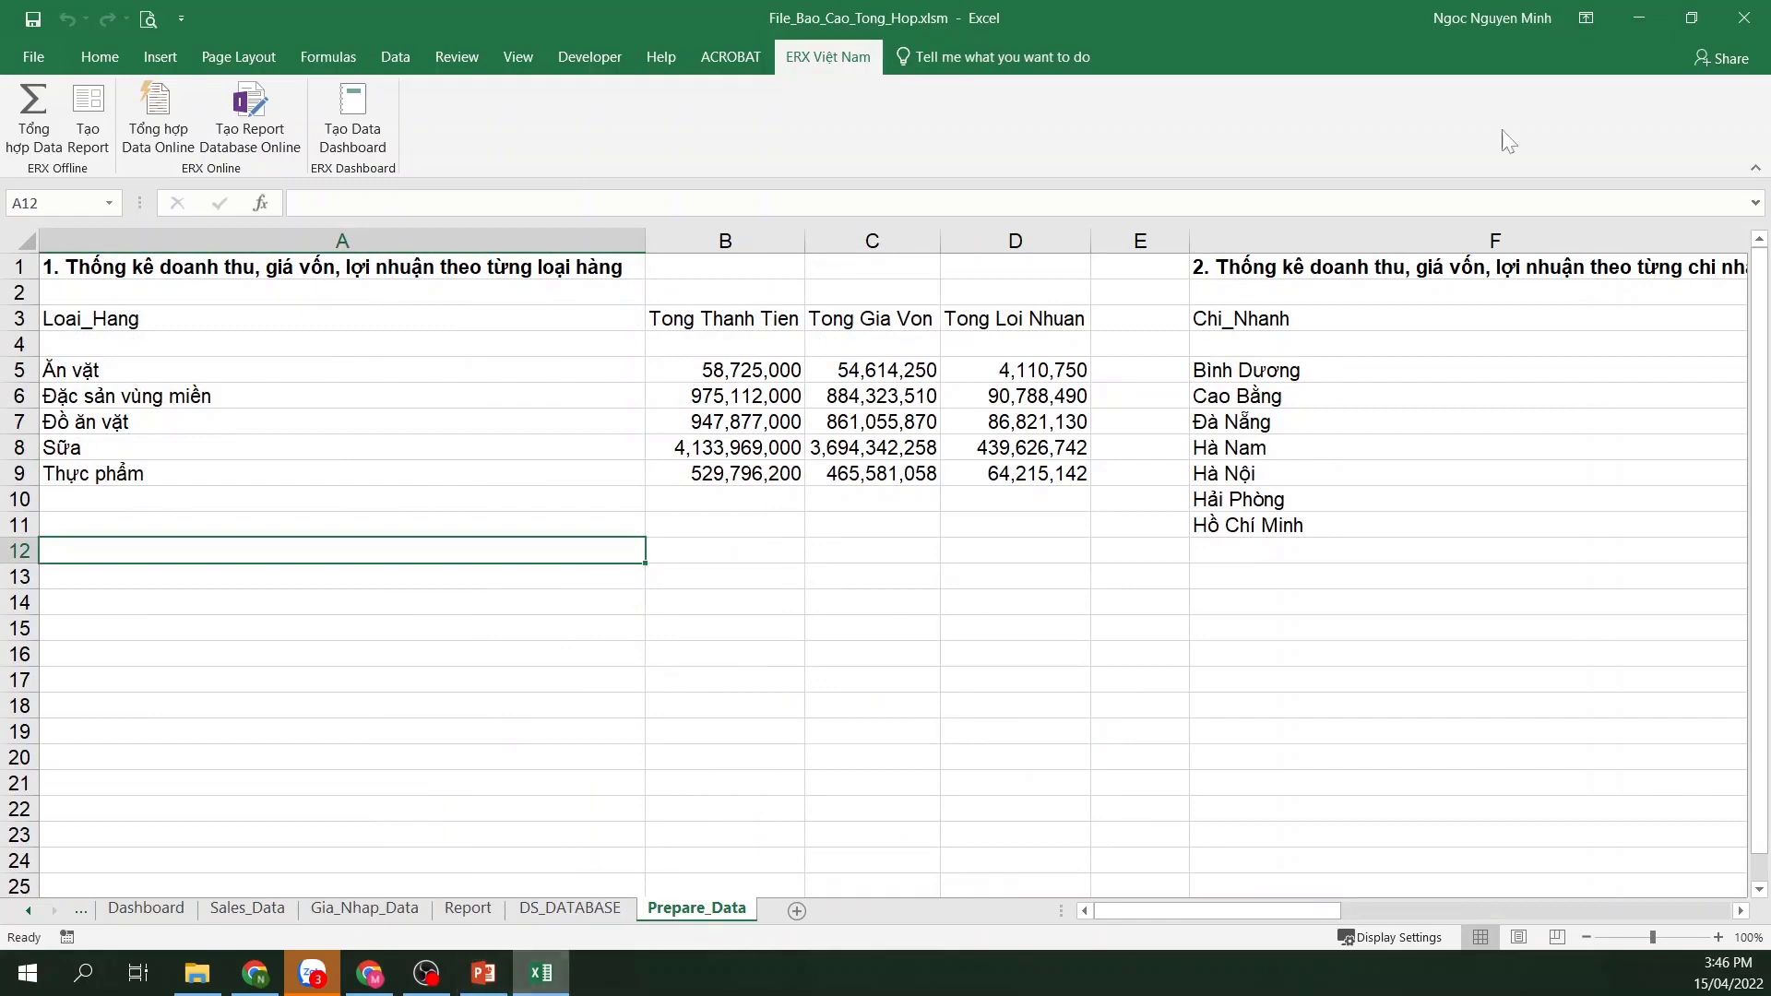
pyautogui.click(1638, 17)
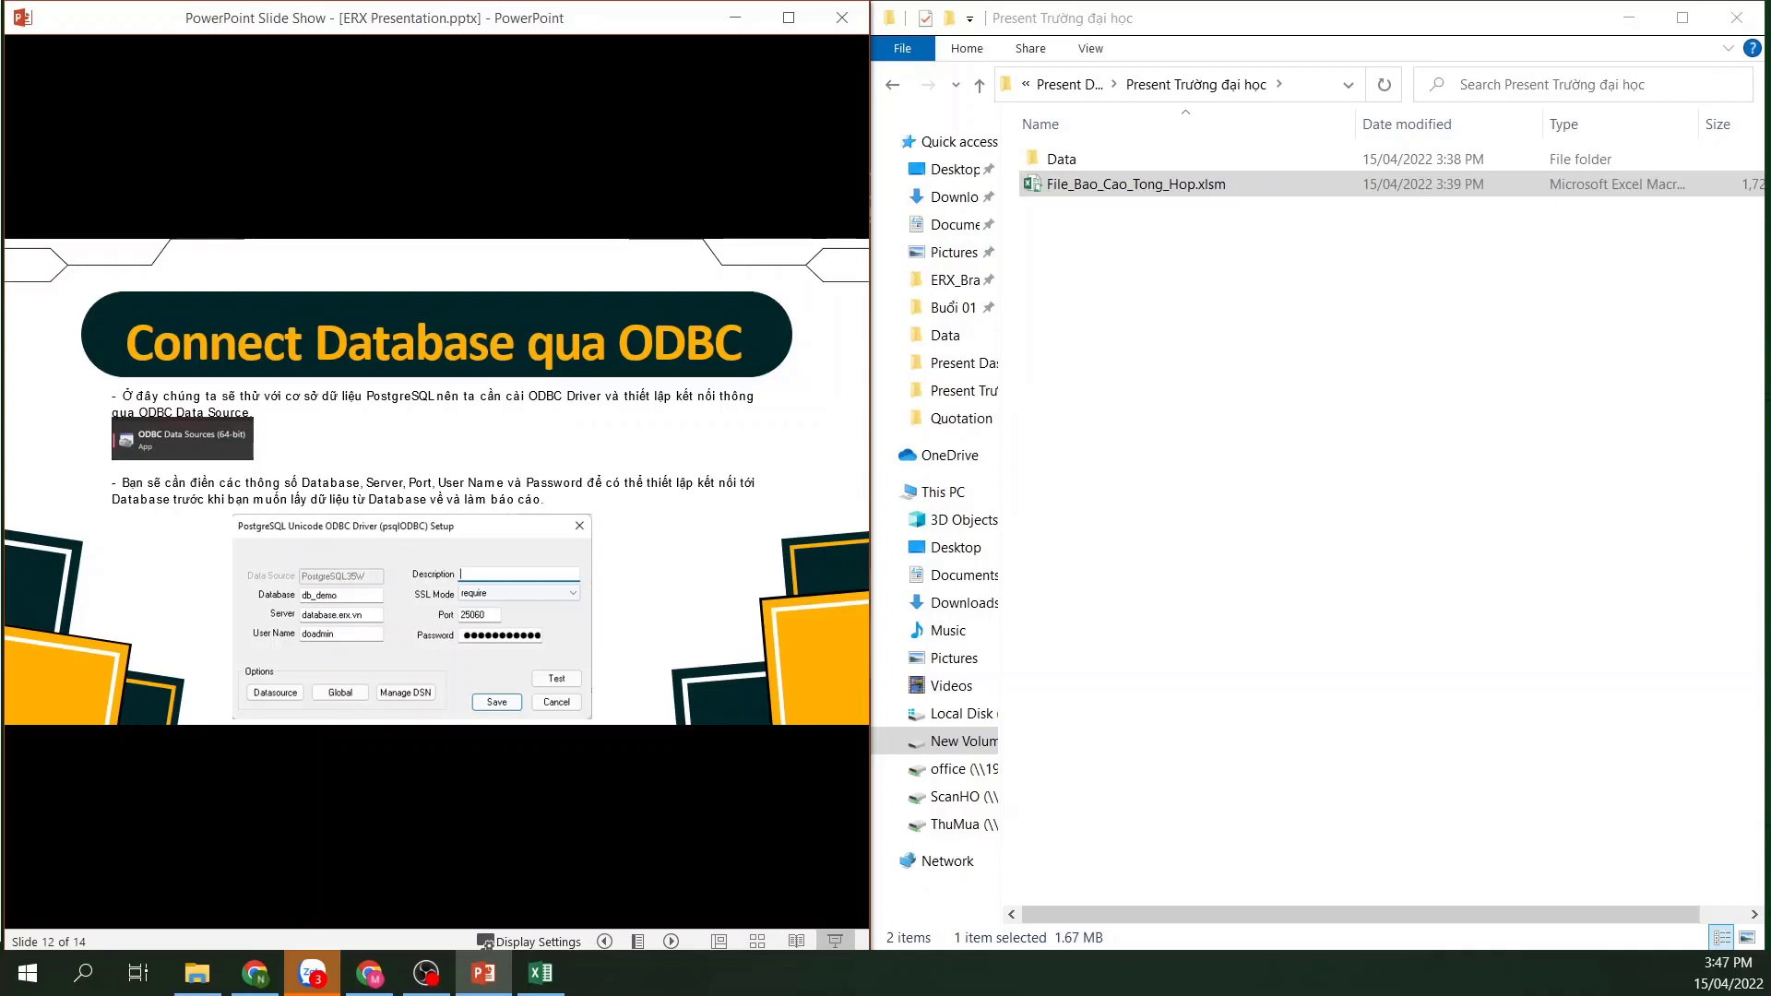
# Advance the slide show from slide 12 to the final contact slide 14
pyautogui.click(312, 557)
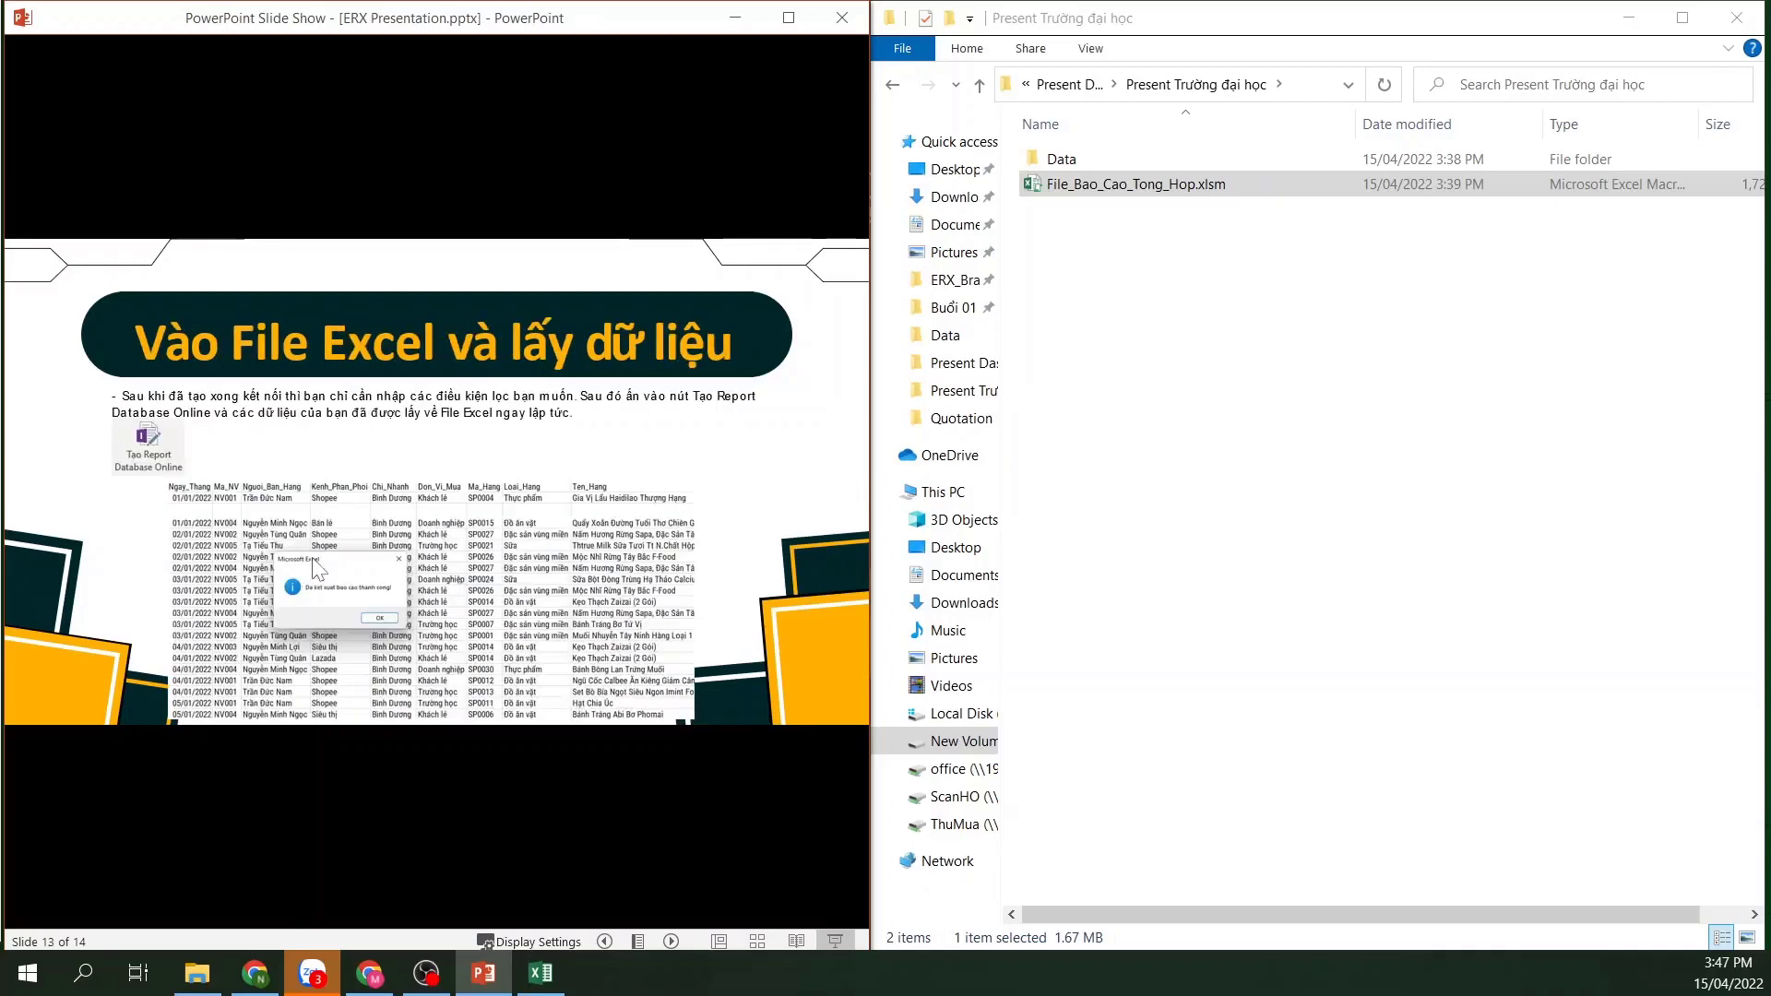
pyautogui.click(312, 559)
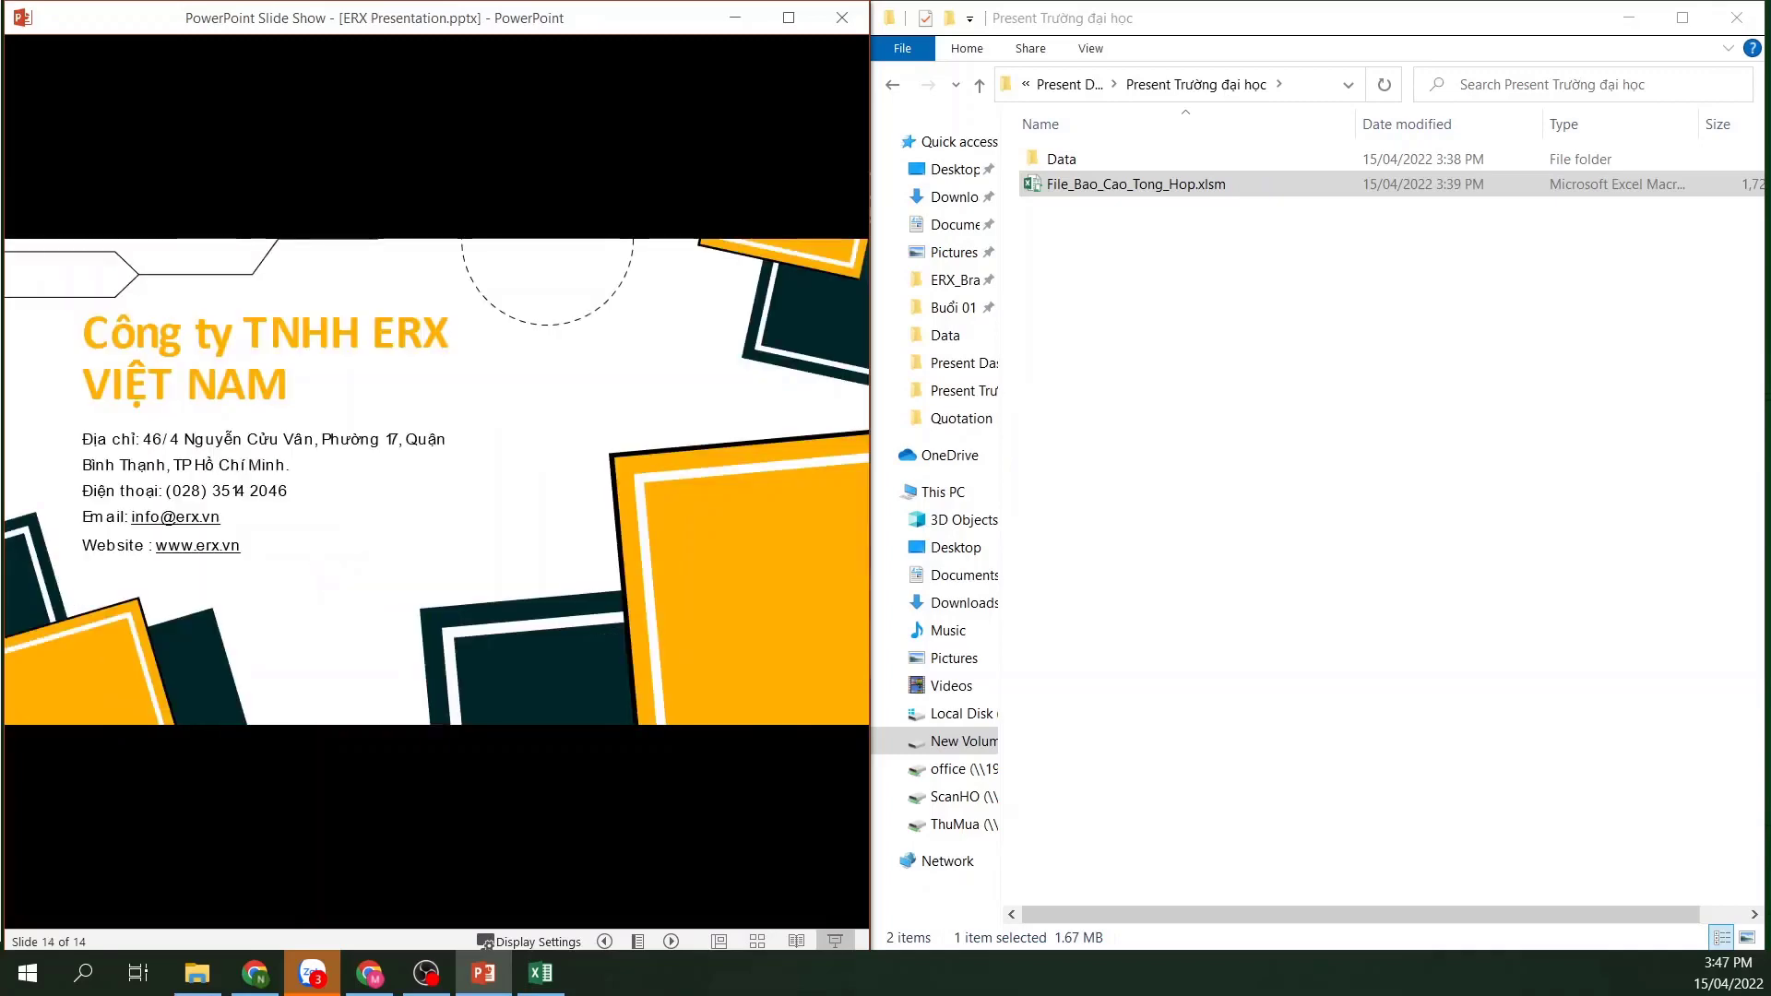